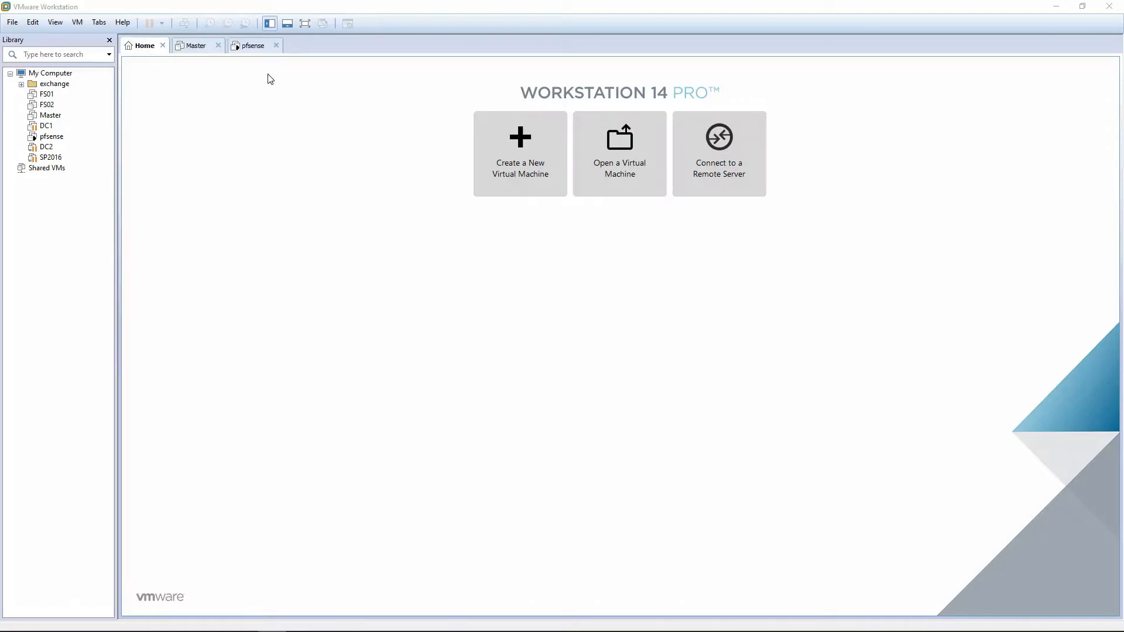
Show the pfsense virtual machine's console, and open the suspended DC1 virtual machine and resume it.
click(252, 51)
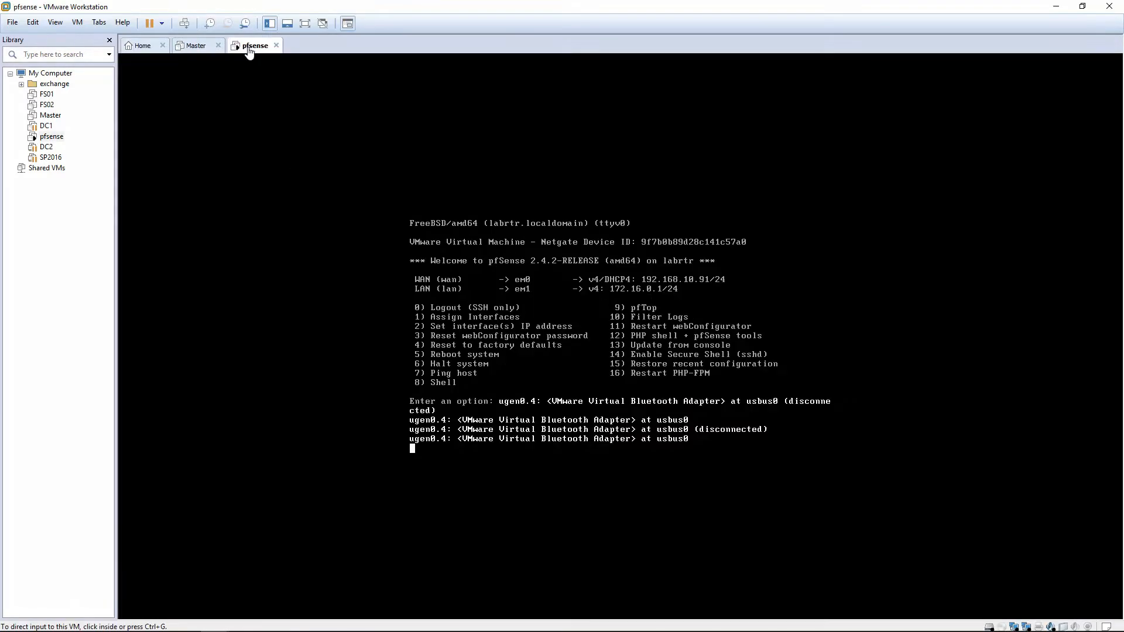
right_click(42, 126)
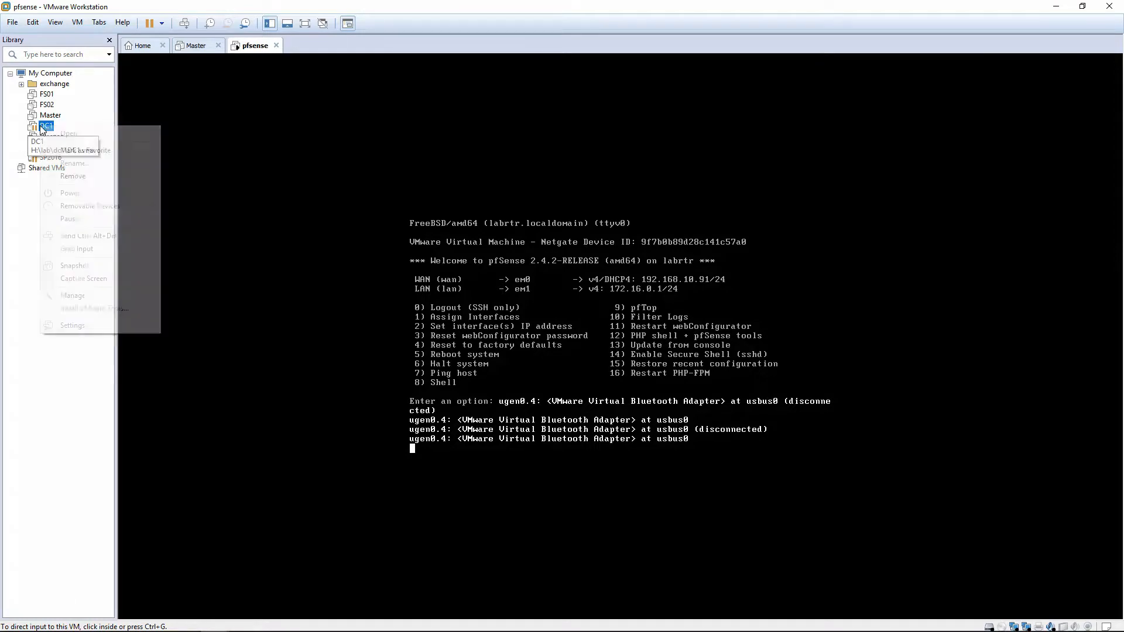
click(9, 220)
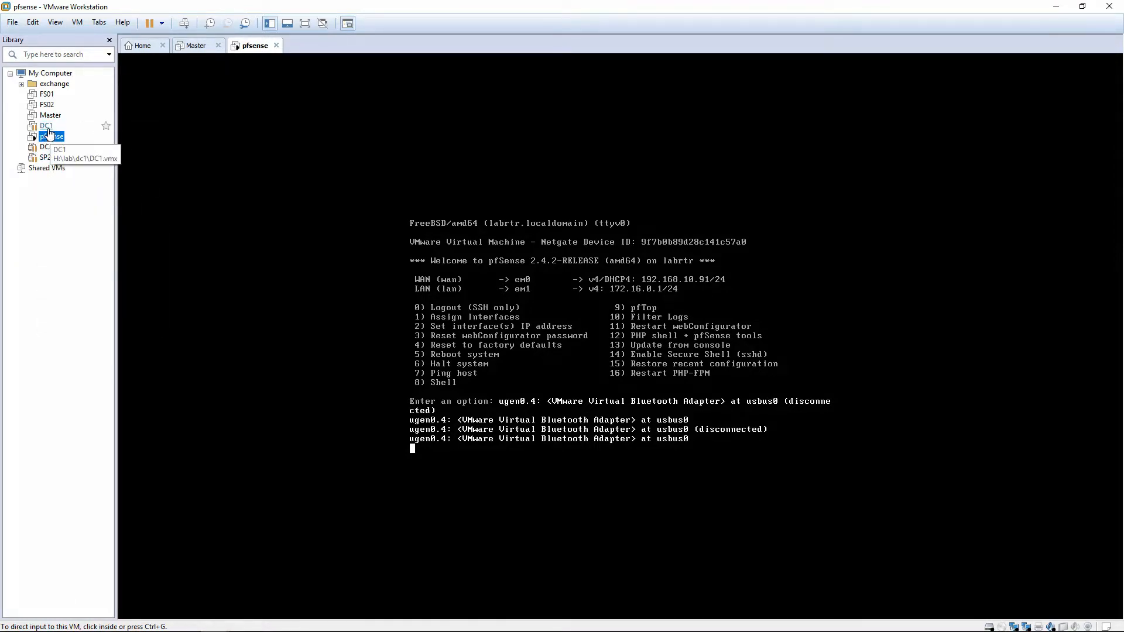
click(48, 128)
right_click(49, 129)
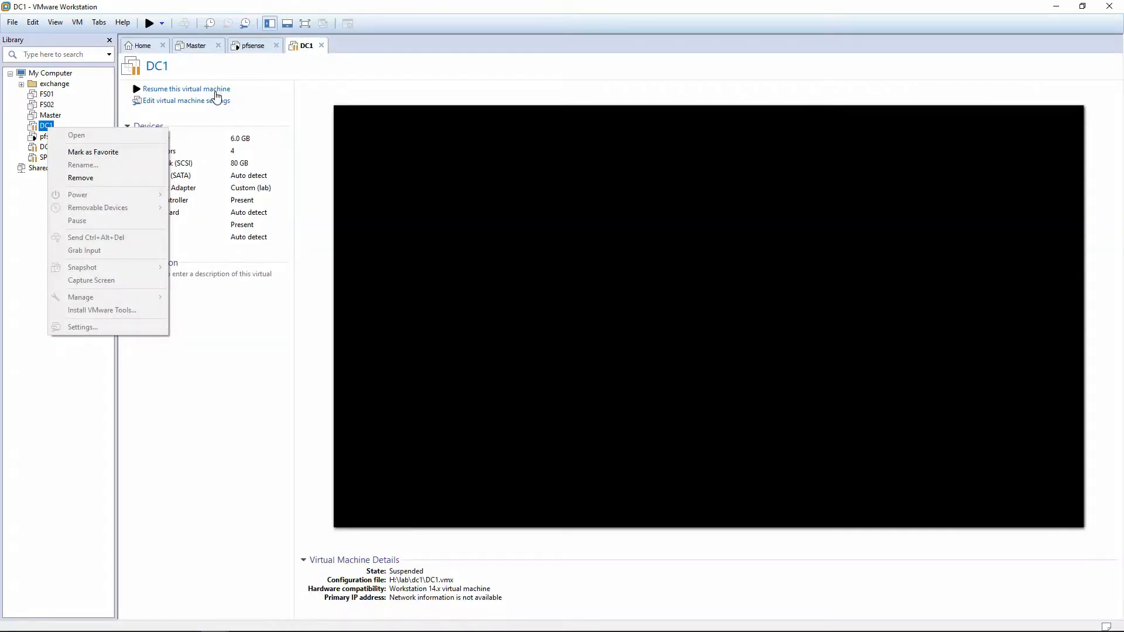
click(217, 95)
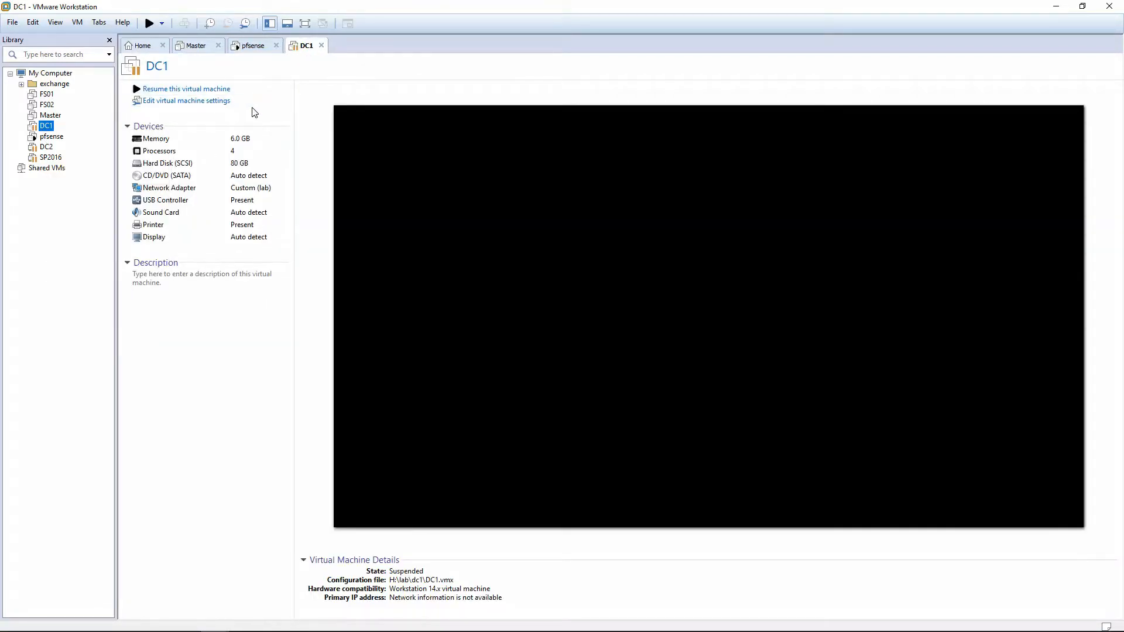
click(216, 90)
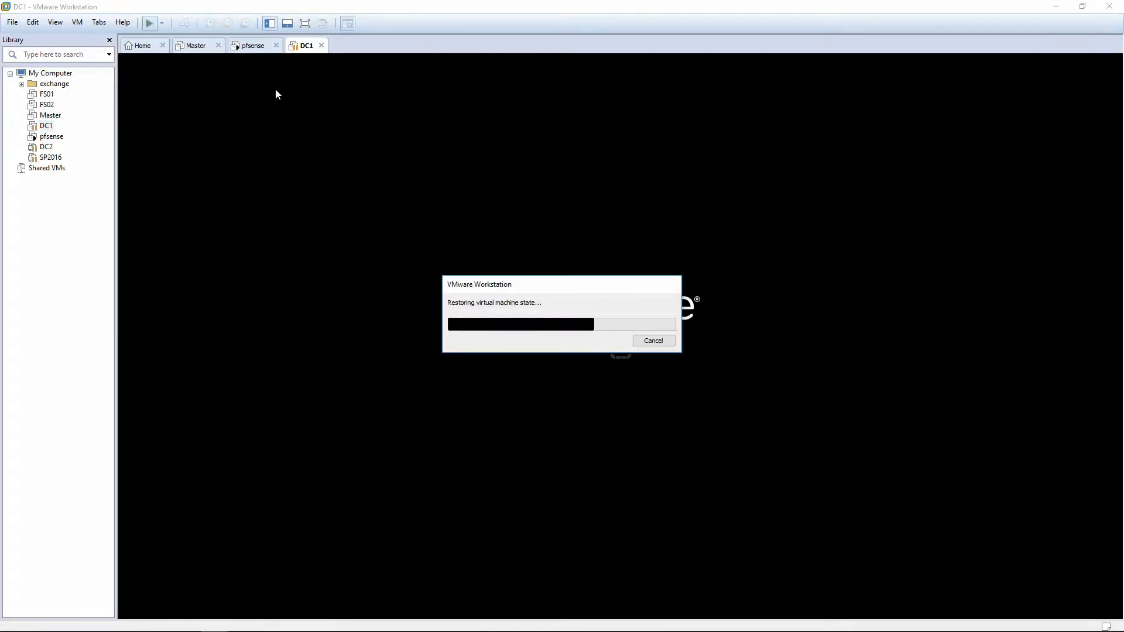
Resume the suspended DC2 and SP2016 virtual machines.
click(47, 148)
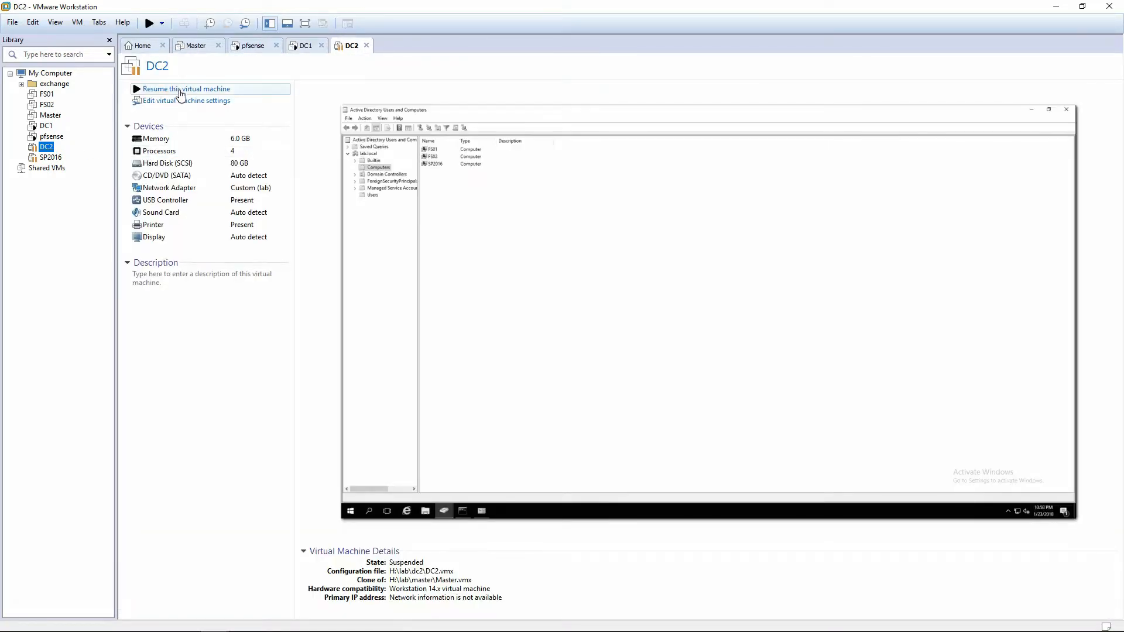
click(181, 91)
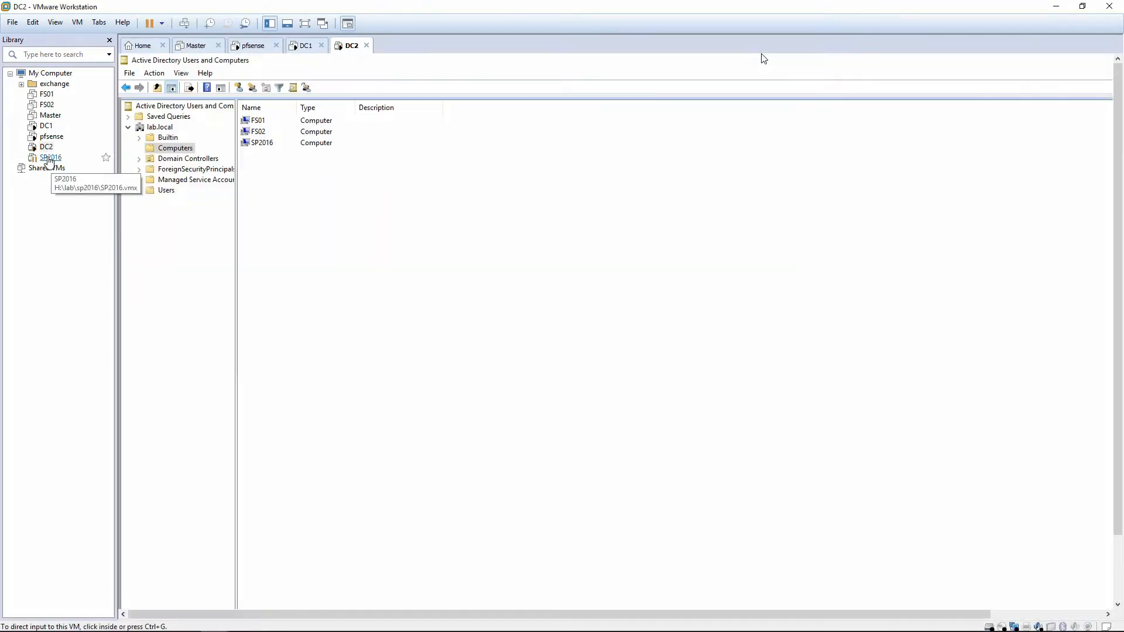
click(47, 156)
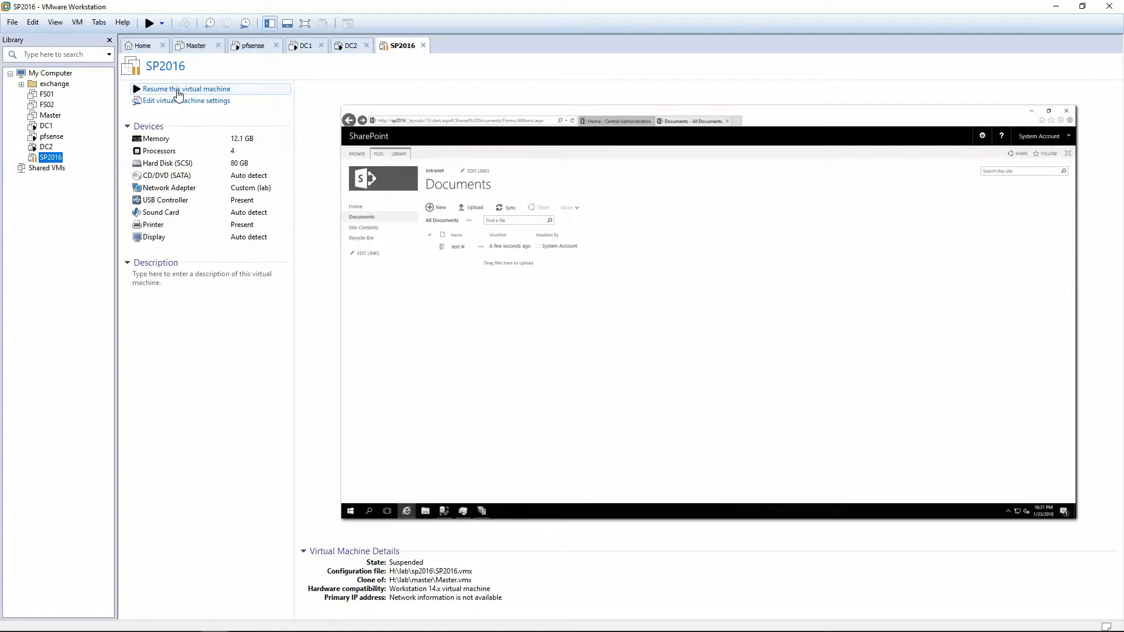
click(178, 90)
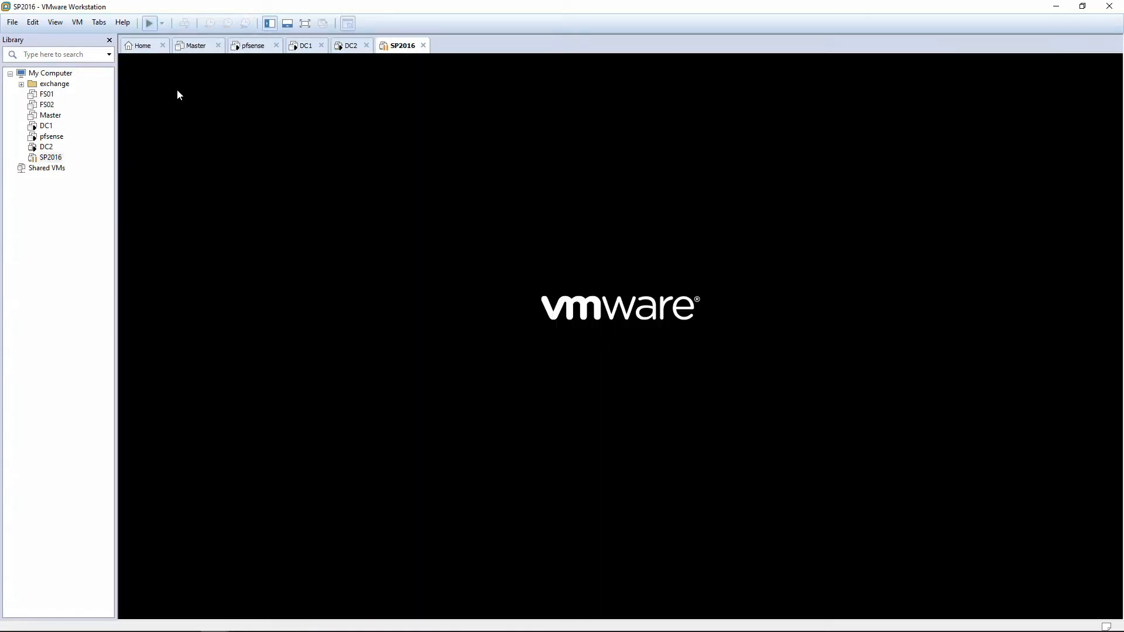
Start cloning the Master virtual machine as a linked clone from its current state.
right_click(50, 116)
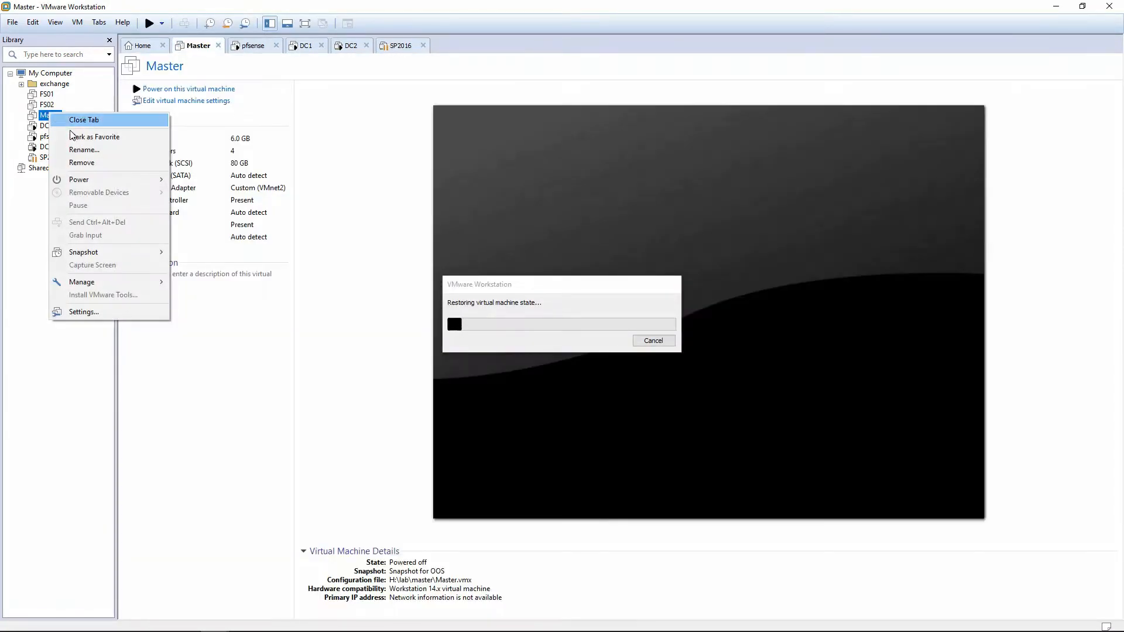
mouse_move(89, 284)
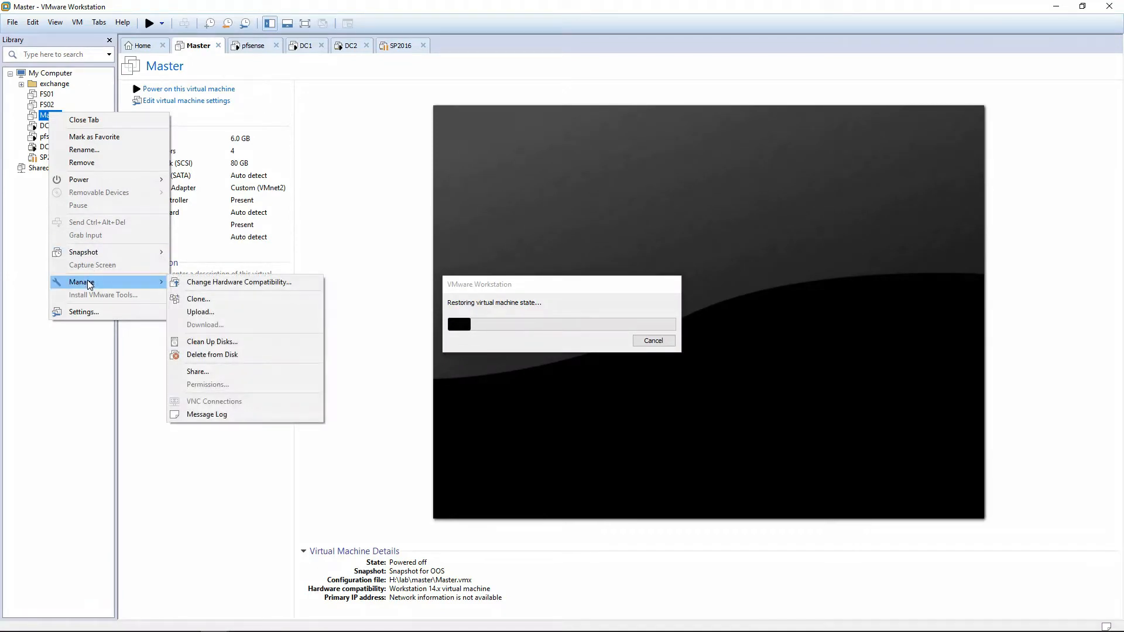
click(193, 301)
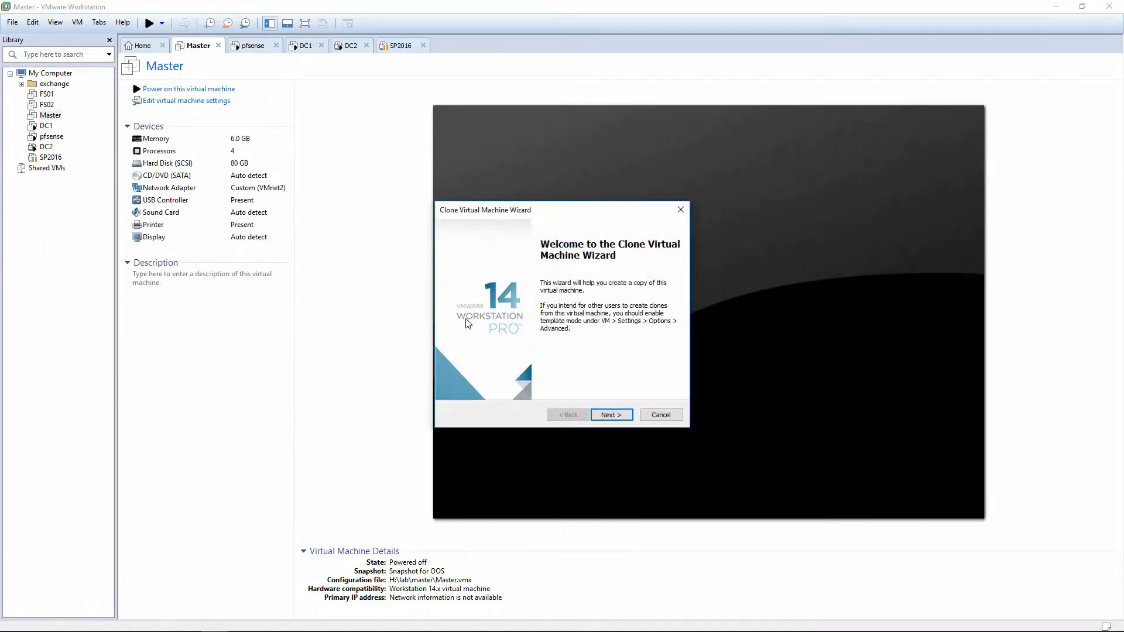
click(609, 415)
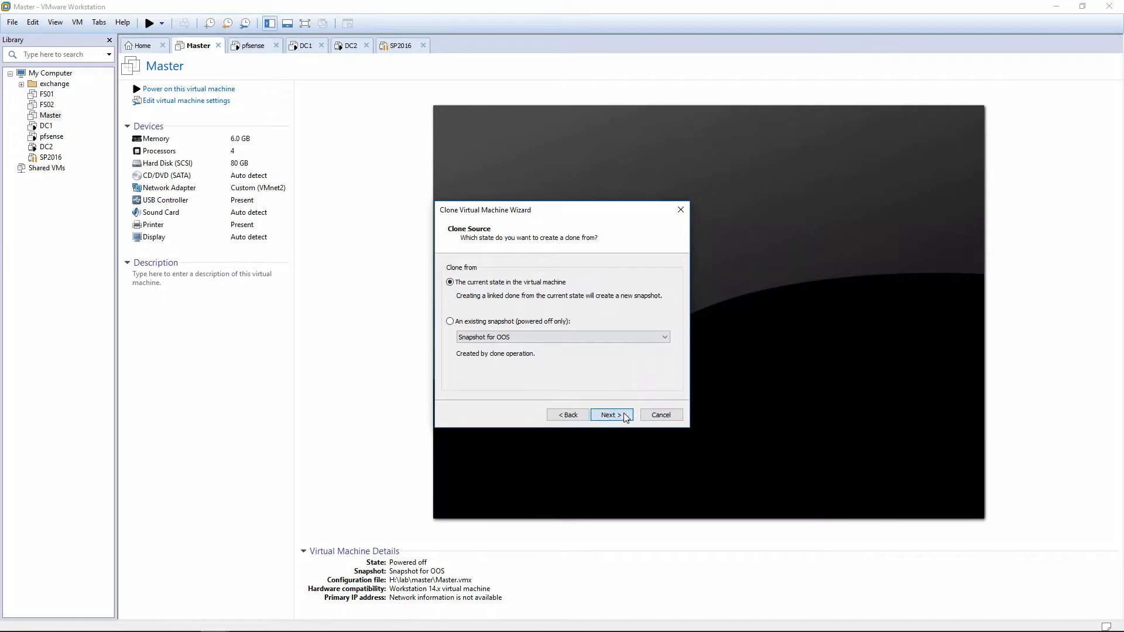
click(627, 413)
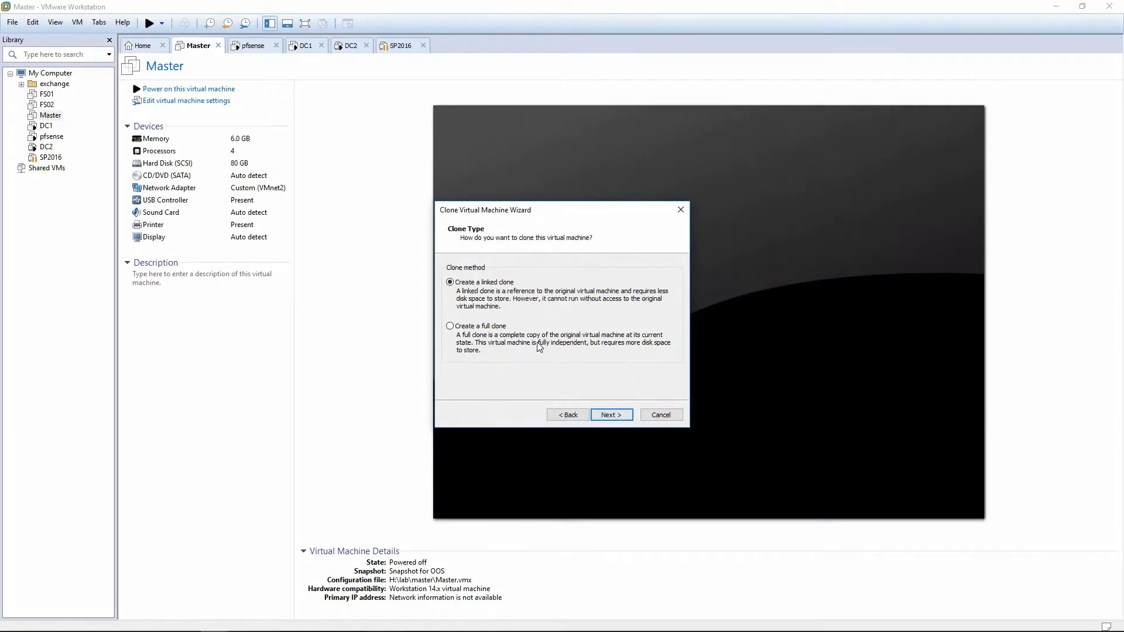
click(623, 417)
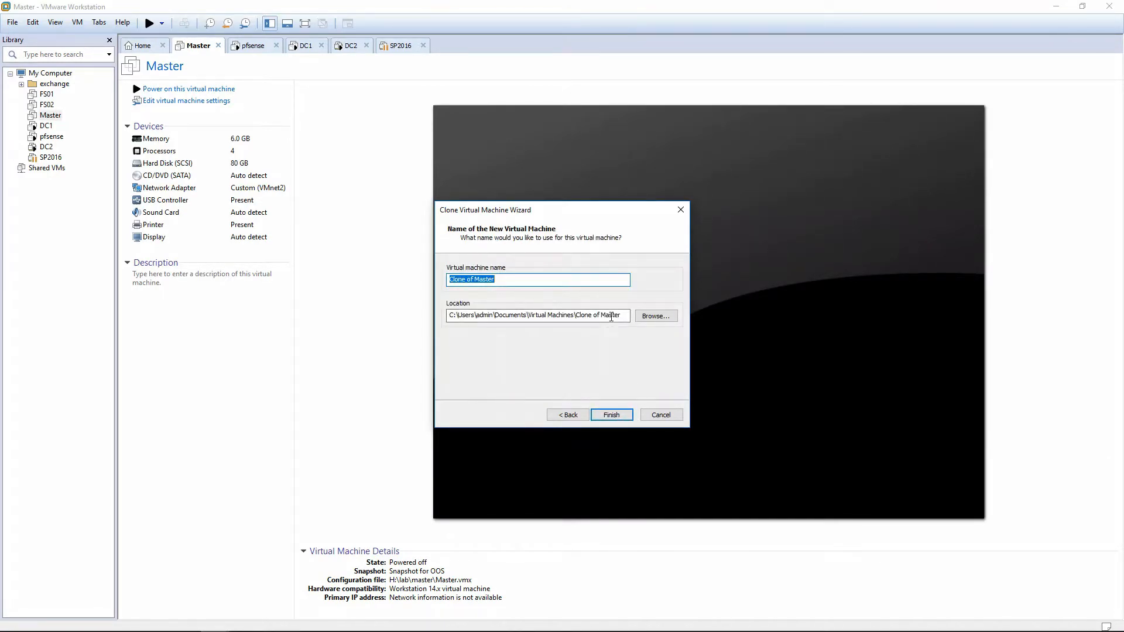
Set the clone's location to a new folder named oos inside the lab folder on the satassd (H:) drive.
click(656, 316)
scroll(560, 363, down, 3)
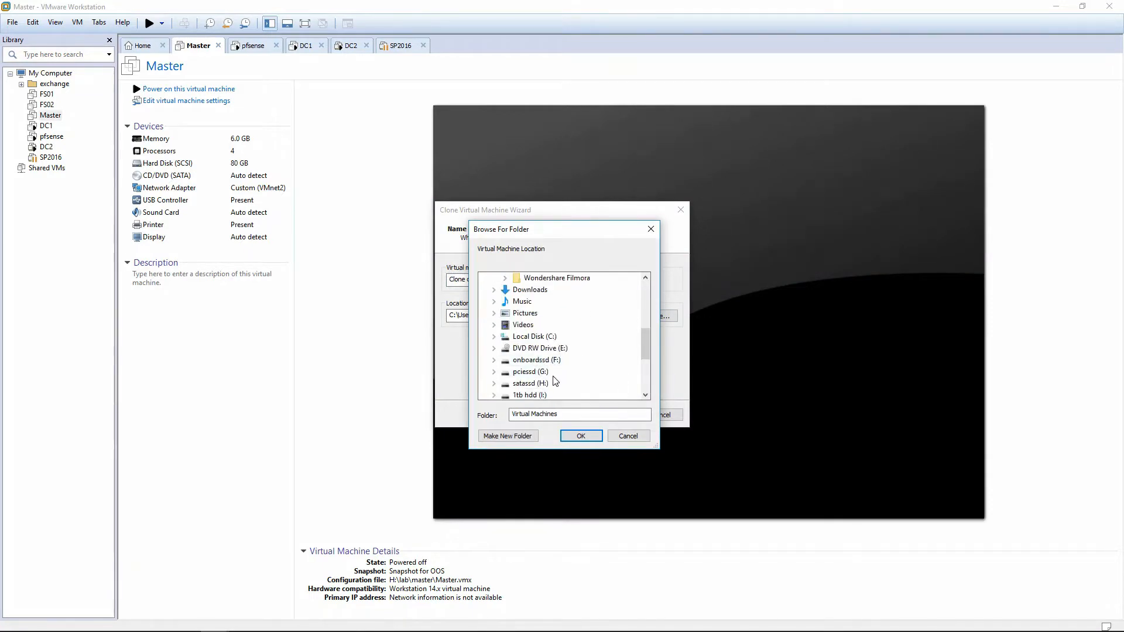
double_click(530, 383)
double_click(528, 360)
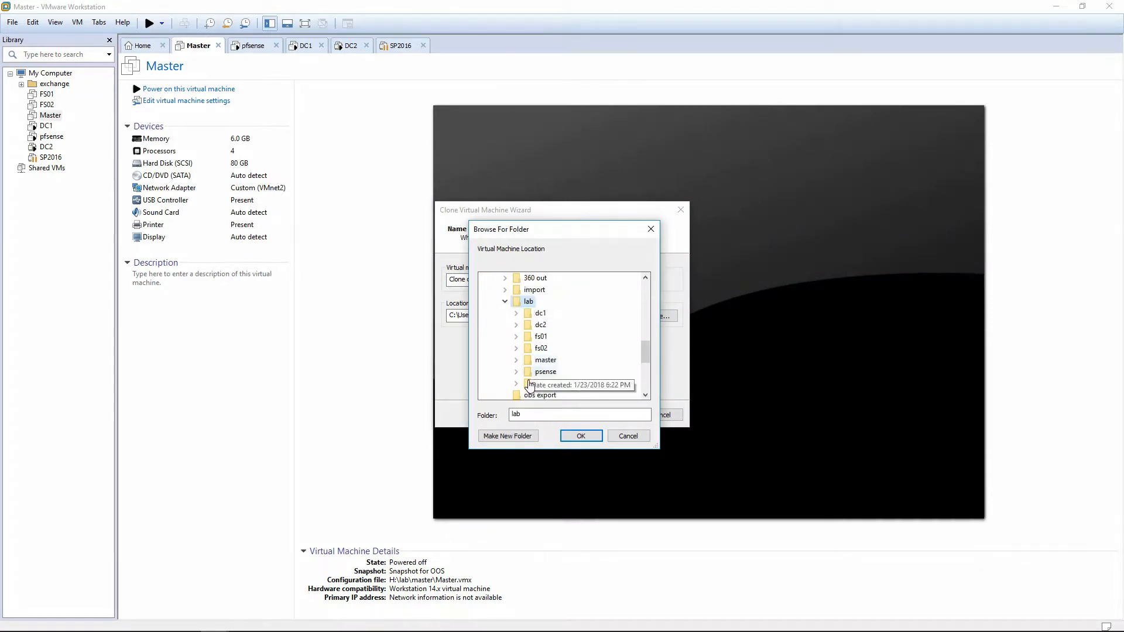
click(517, 435)
text(oos)
key(Return)
Name the cloned virtual machine oos, create the clone and close the finished wizard.
key(Return)
click(470, 280)
drag(501, 280, 321, 284)
text(oos)
key(Return)
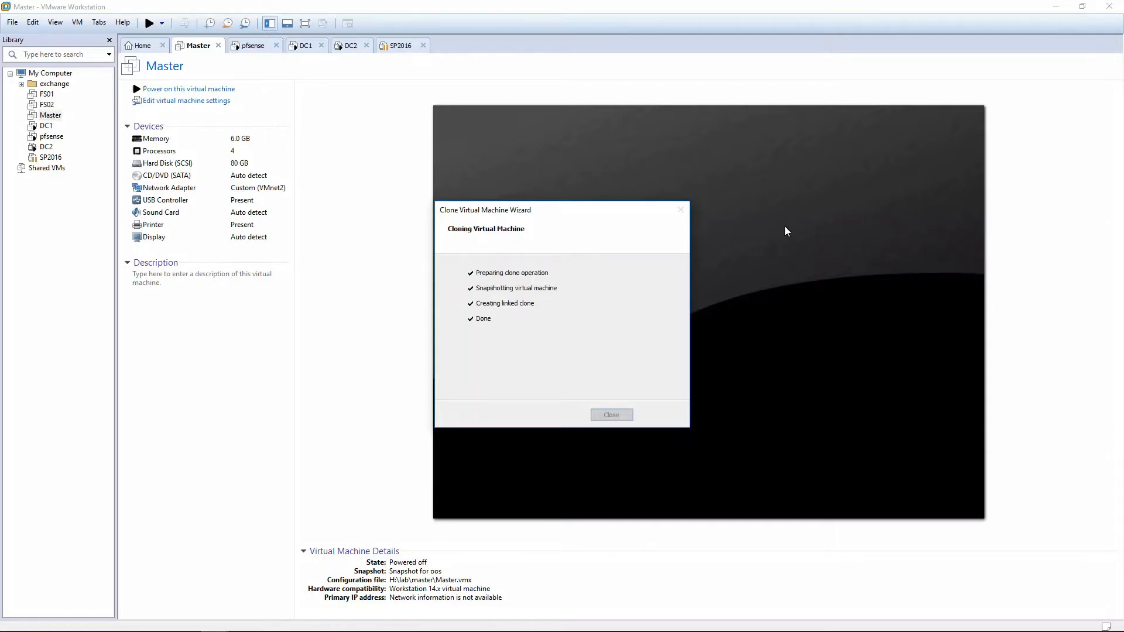
click(612, 414)
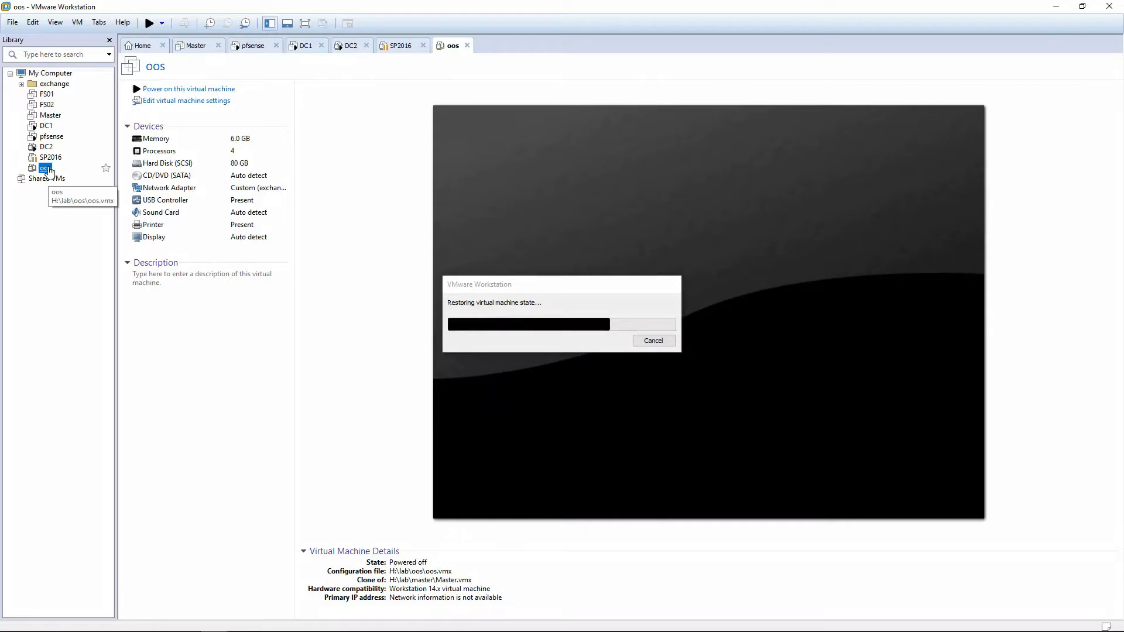
Power on the oos virtual machine and connect its network adapter to the custom lab (Host-only) network.
click(185, 91)
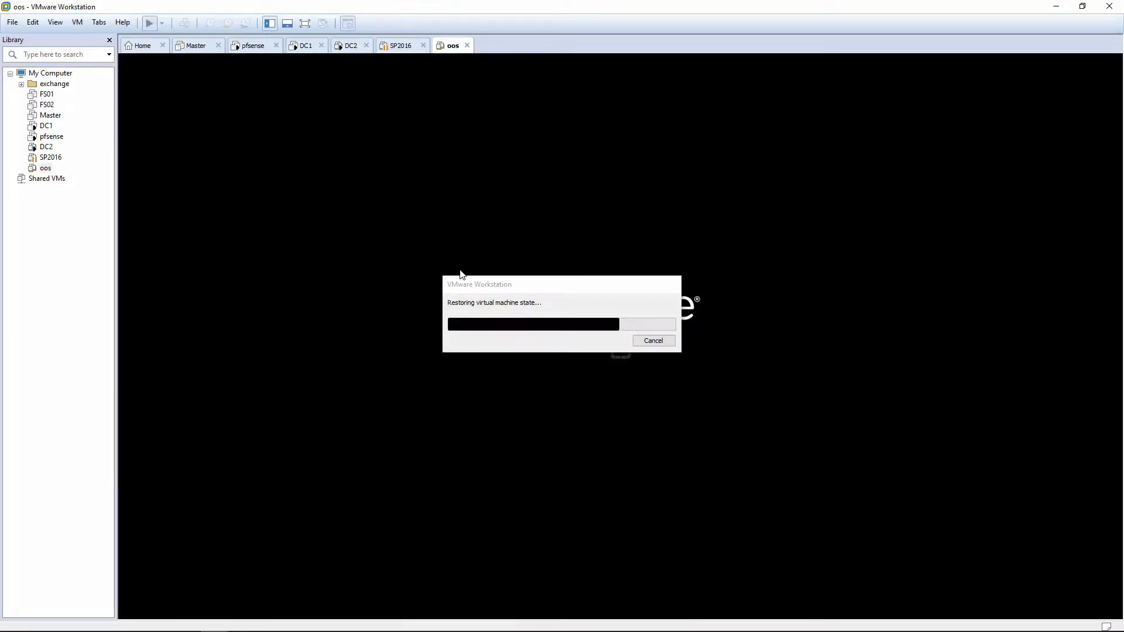
drag(468, 285, 93, 299)
right_click(51, 170)
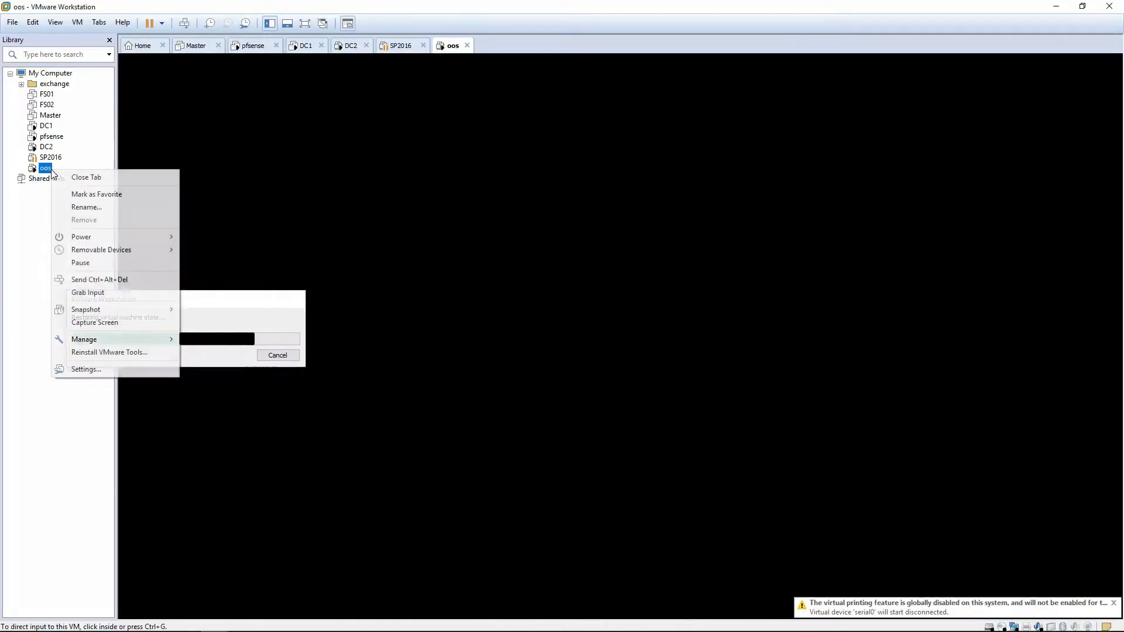
click(91, 370)
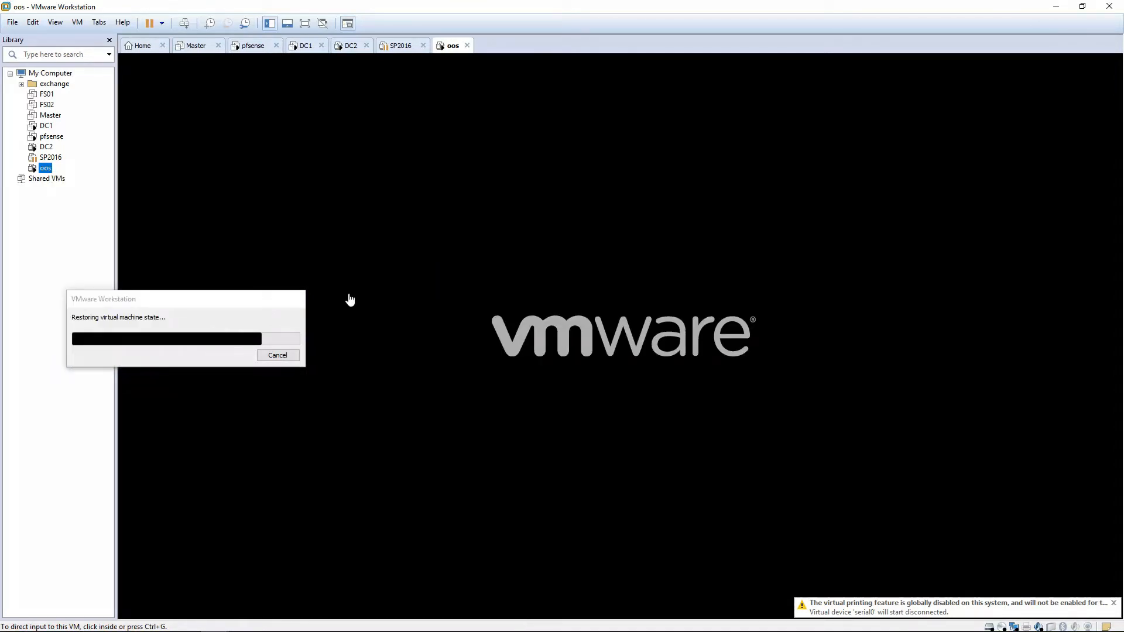
click(409, 223)
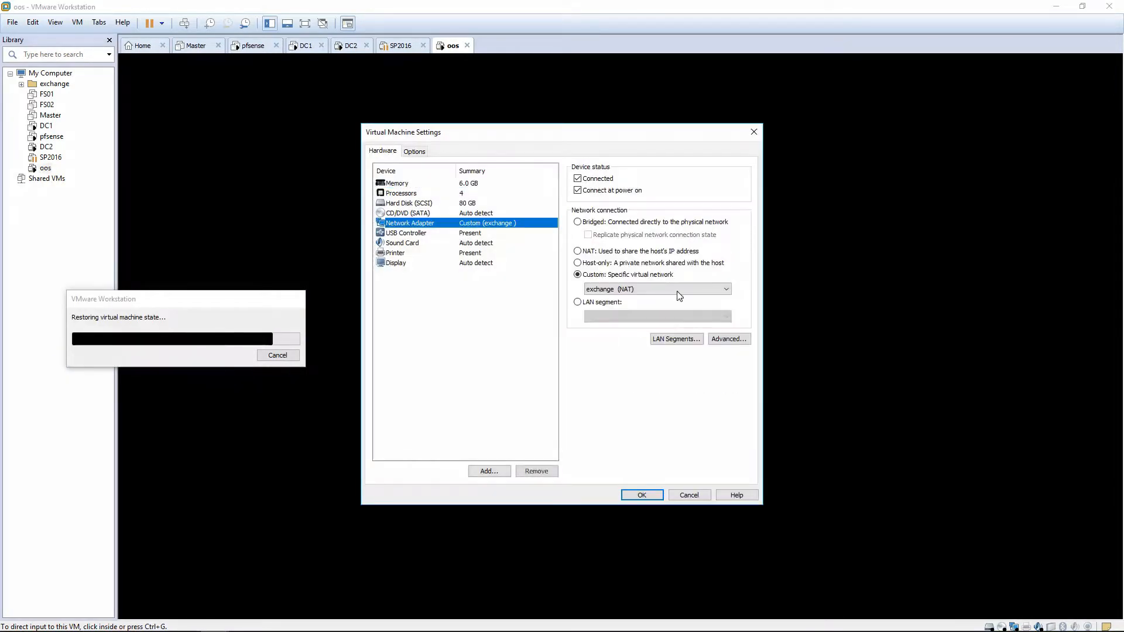
click(609, 293)
click(609, 435)
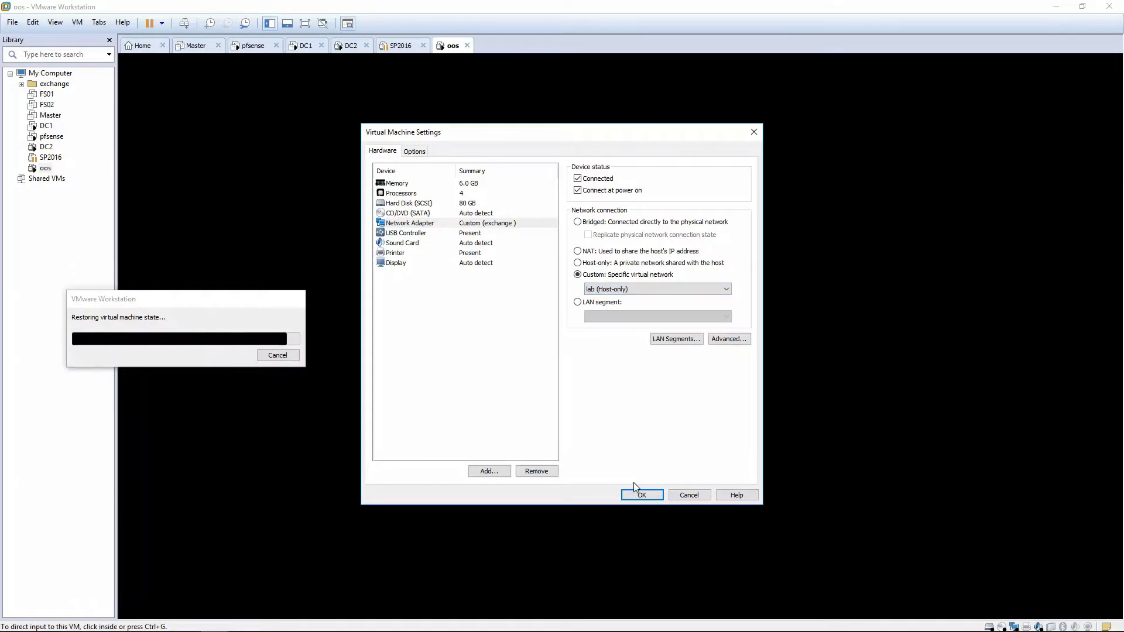
click(641, 494)
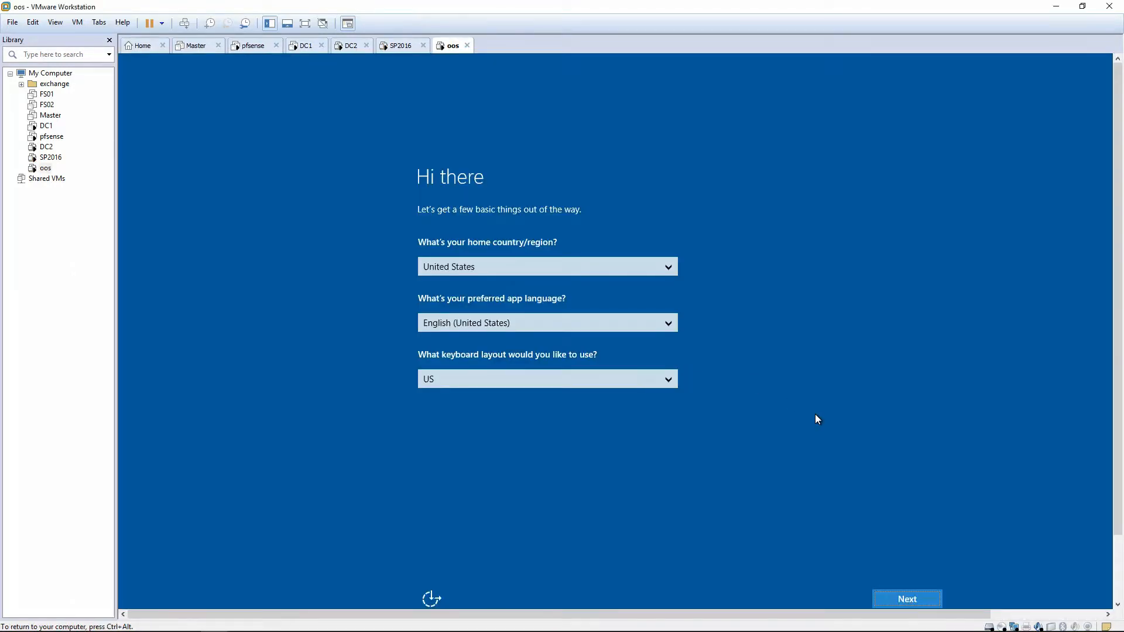
Complete the initial Windows setup on oos with the default region settings, accepting the license terms and setting the administrator account password.
click(890, 597)
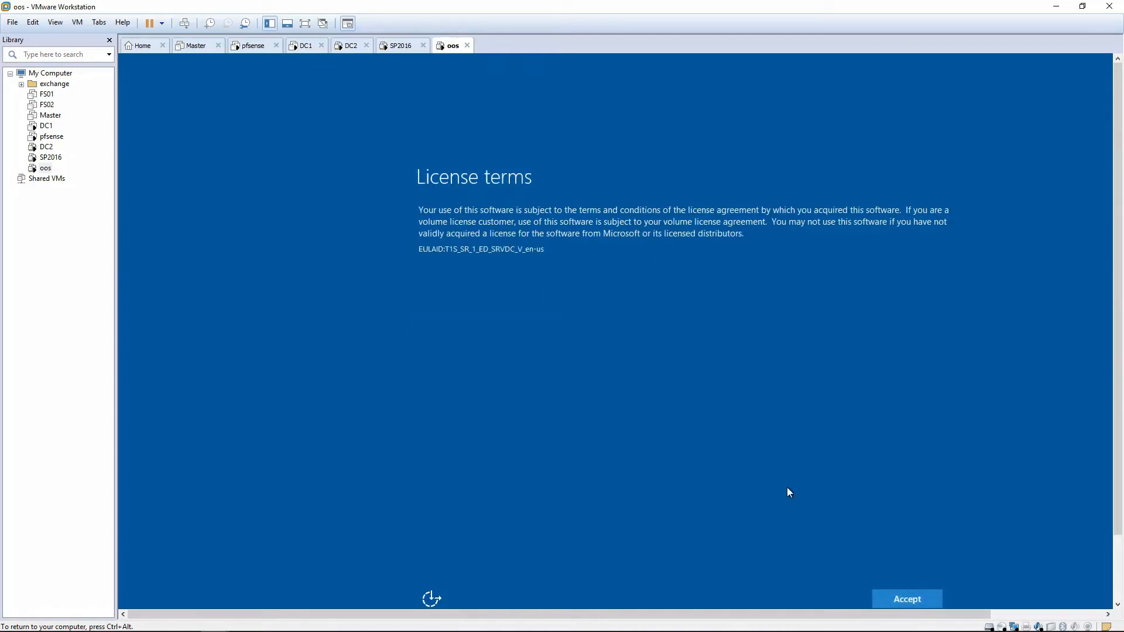
click(918, 594)
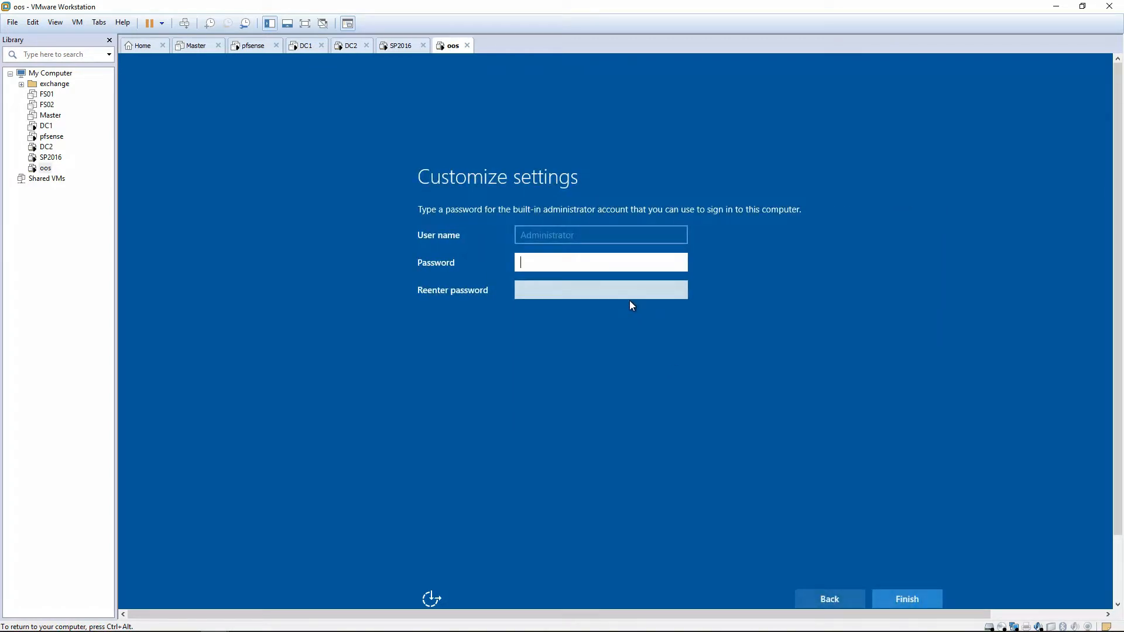
text(•••••••••)
key(Tab)
text(•••••••••)
key(Return)
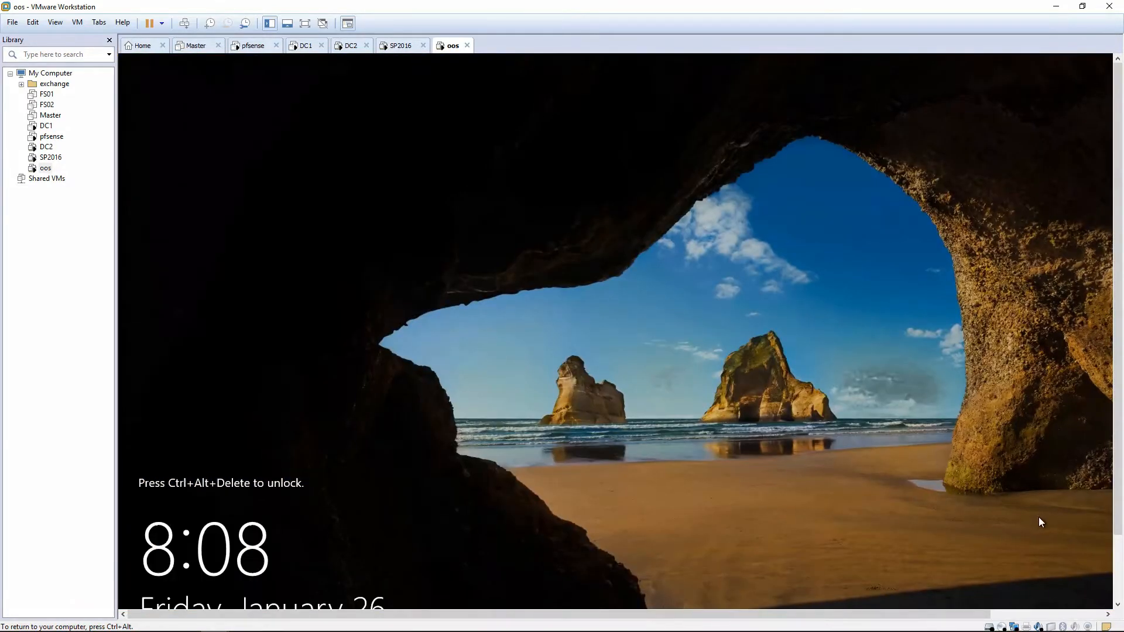
Unlock the oos guest to sign in as administrator, and answer the network discovery prompt.
key(ctrl+alt+Insert)
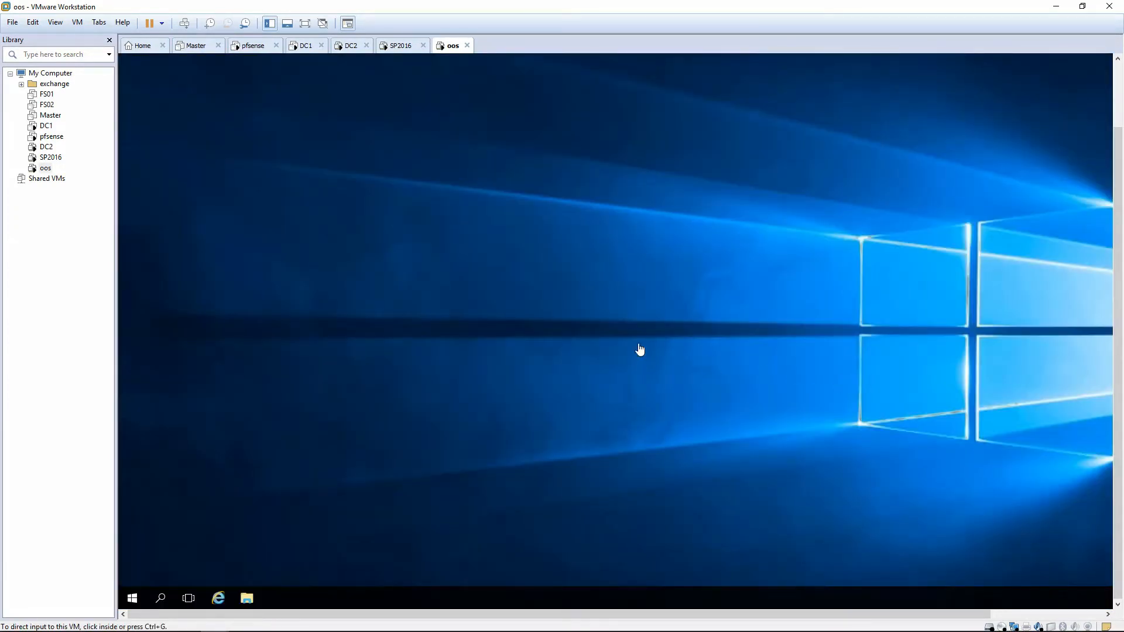
click(129, 605)
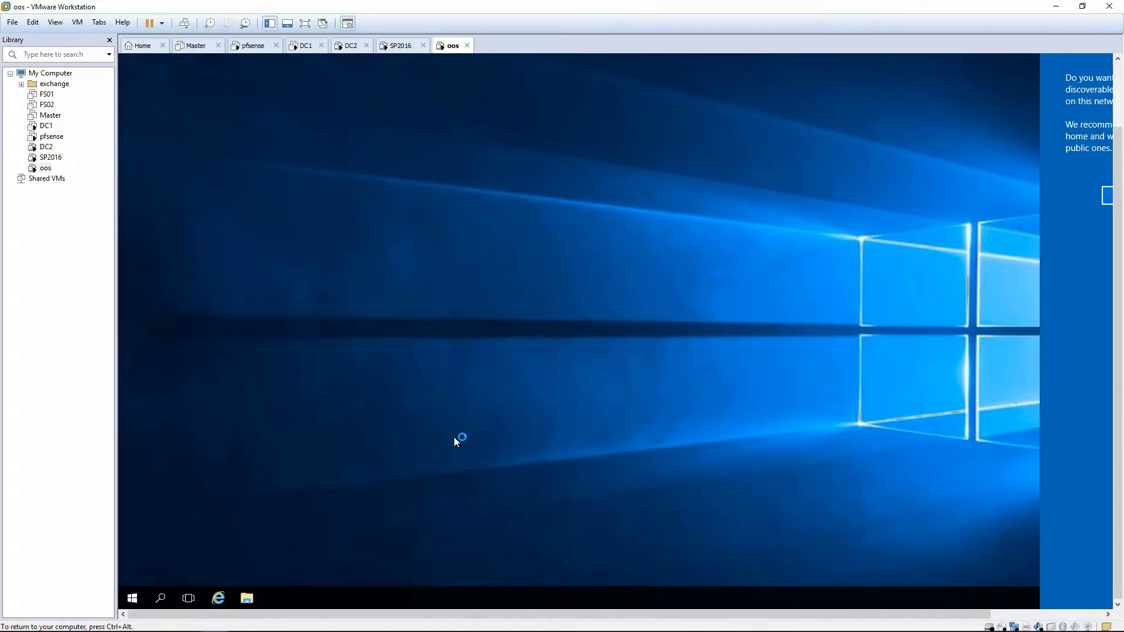
click(1106, 196)
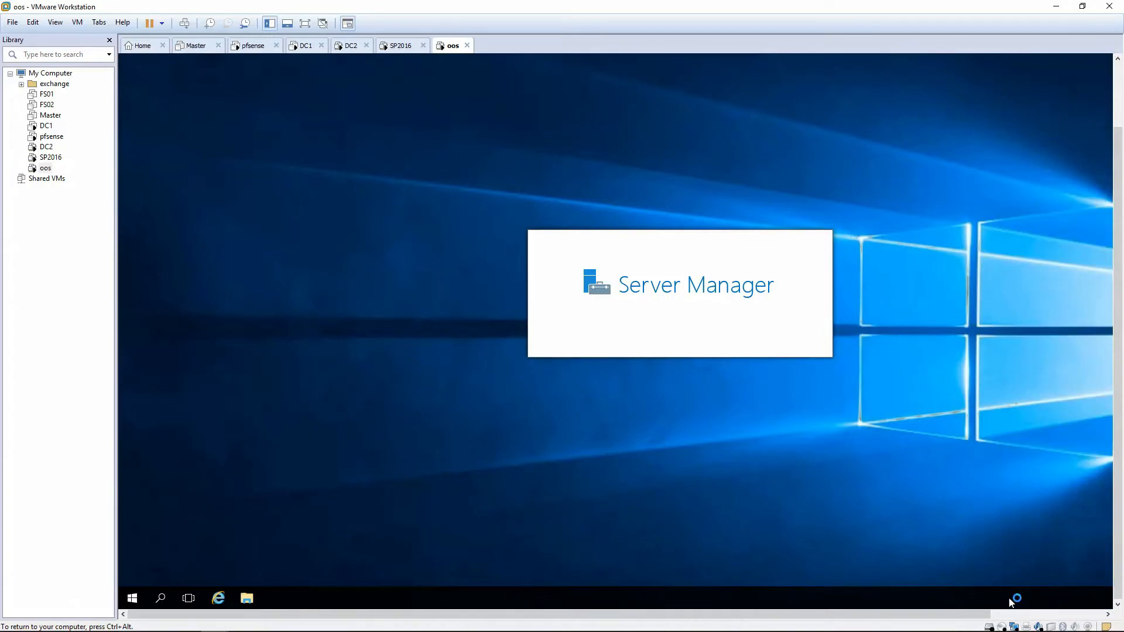
Open the Ethernet0 status from the Network and Sharing Center of the oos guest and check its connection details.
click(132, 597)
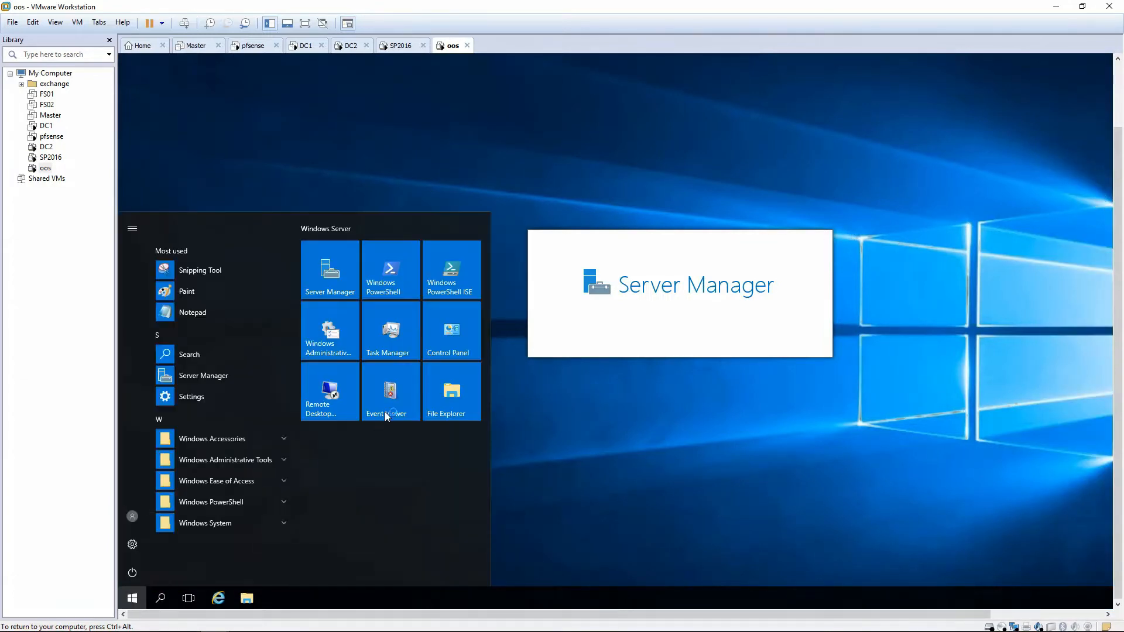
click(461, 342)
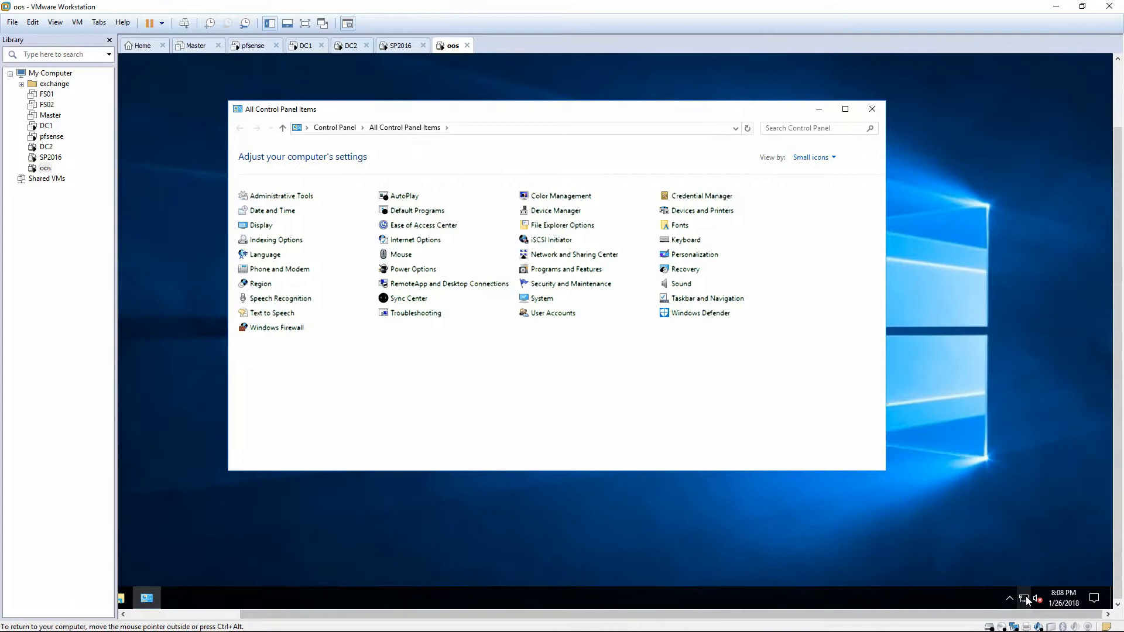
right_click(1026, 600)
click(1028, 586)
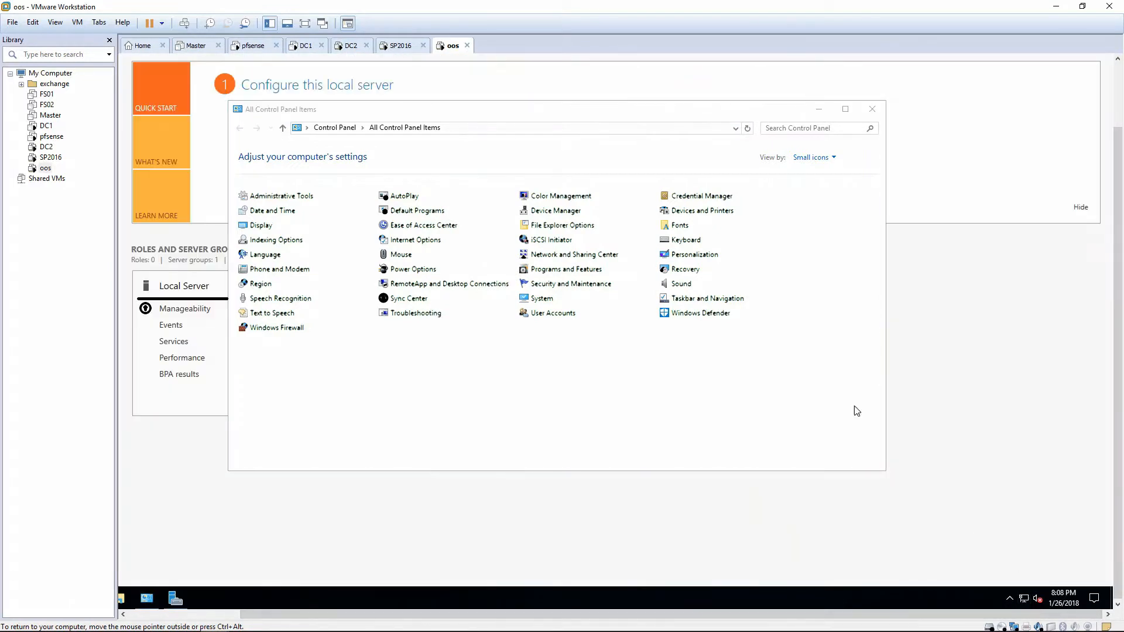
click(627, 212)
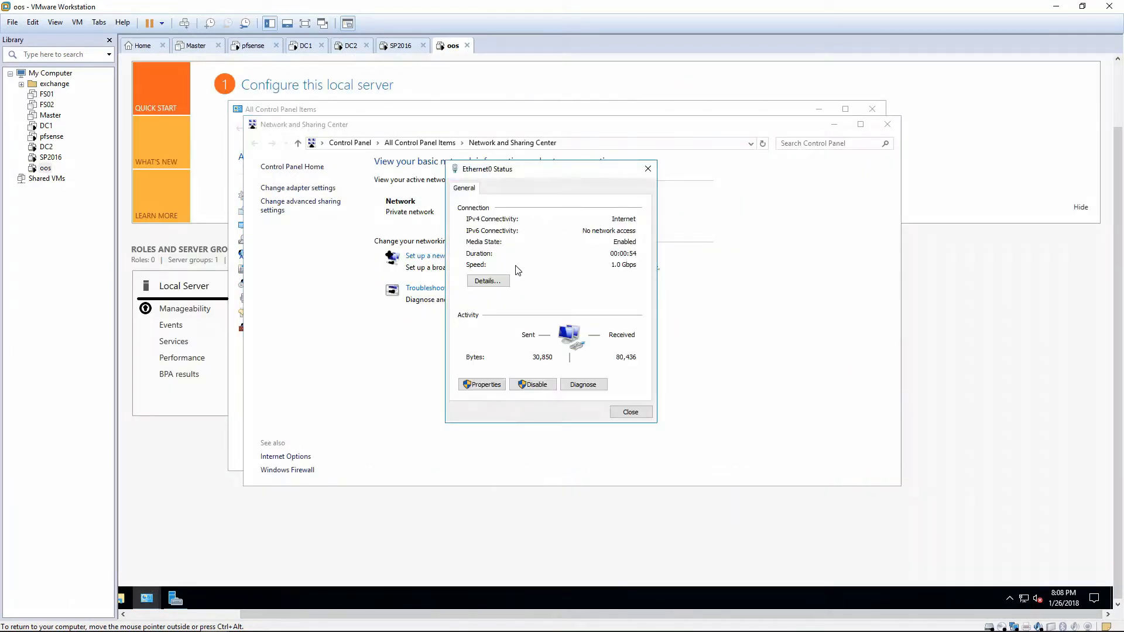
click(497, 283)
click(646, 426)
Disable Internet Protocol Version 6 (TCP/IPv6) in the Ethernet0 connection properties.
click(486, 383)
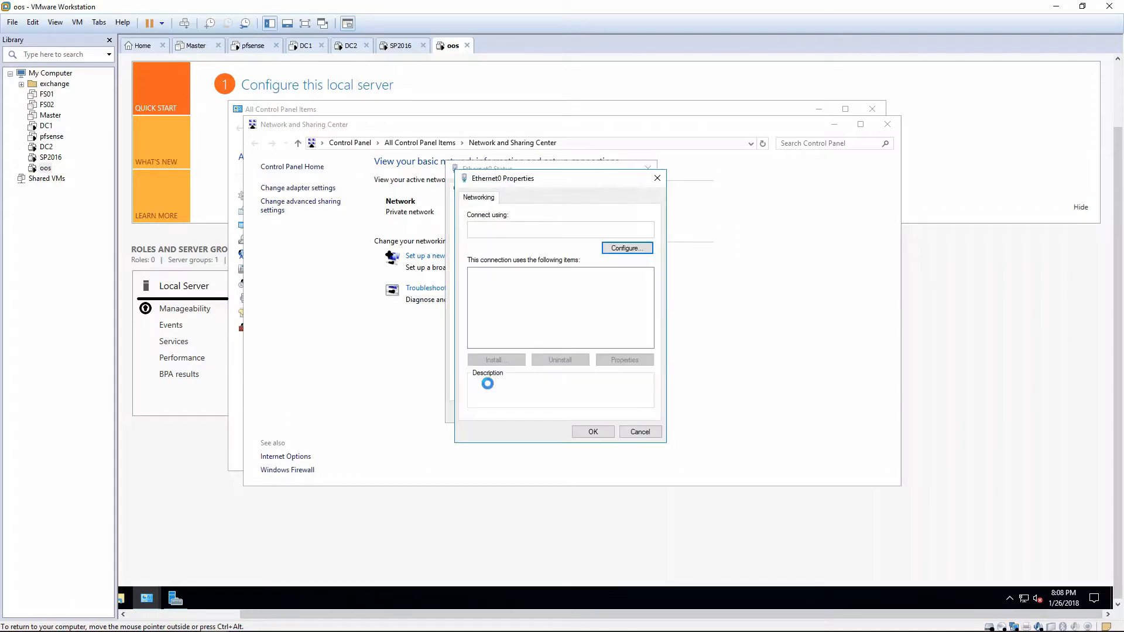
click(564, 333)
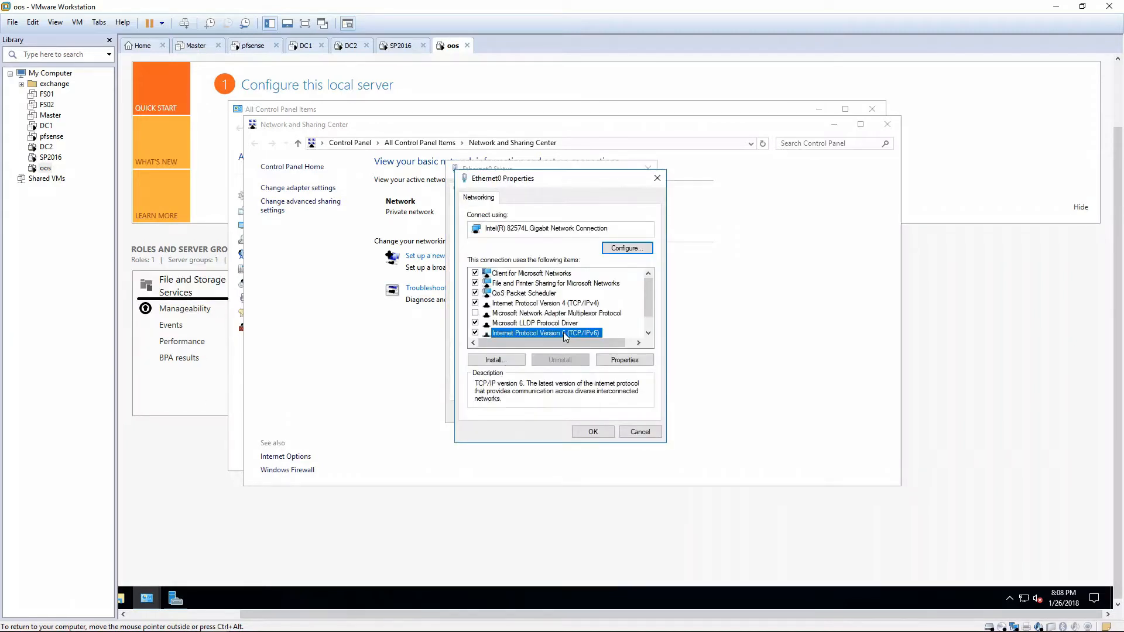
key(space)
Assign Ethernet0 the static IPv4 address 172.16.0.7 with subnet mask 255.255.255.0 and default gateway 172.16.0.1.
click(578, 304)
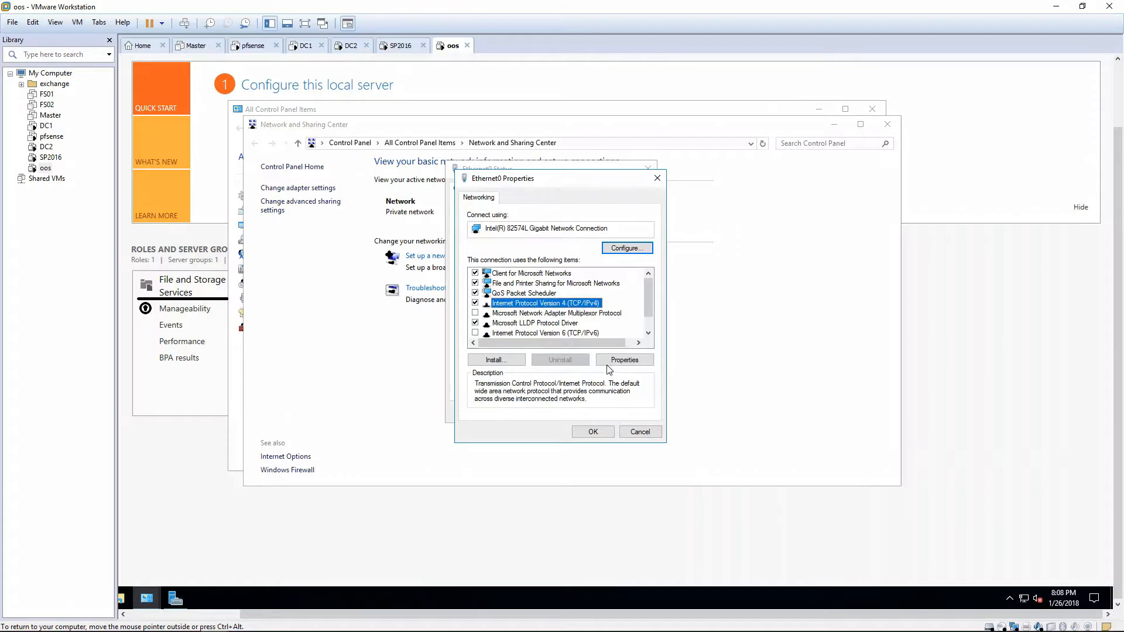
click(612, 359)
click(549, 310)
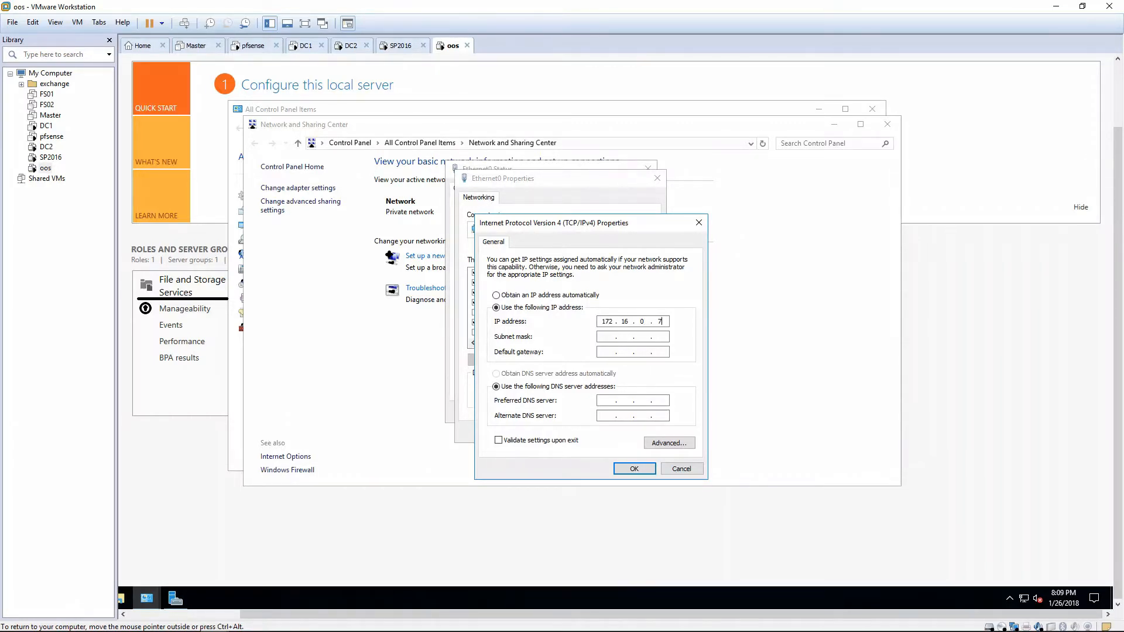
key(Tab)
text(1)
key(Tab)
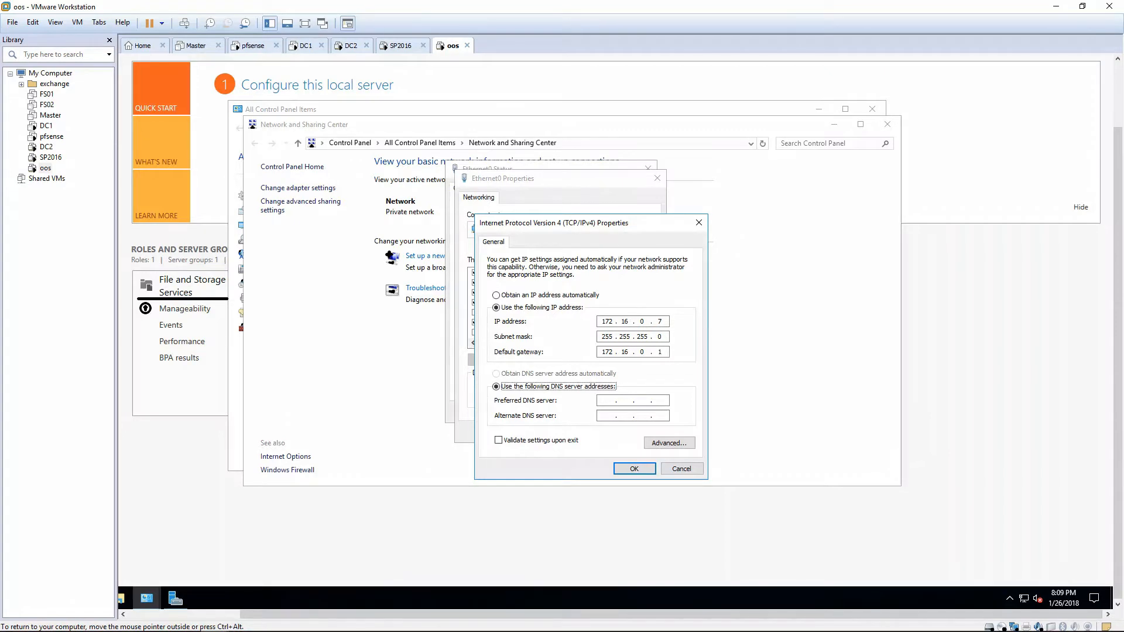
Fill in the DNS server addresses for Ethernet0, apply the adapter settings and close the connection status.
key(Tab)
key(Return)
click(589, 434)
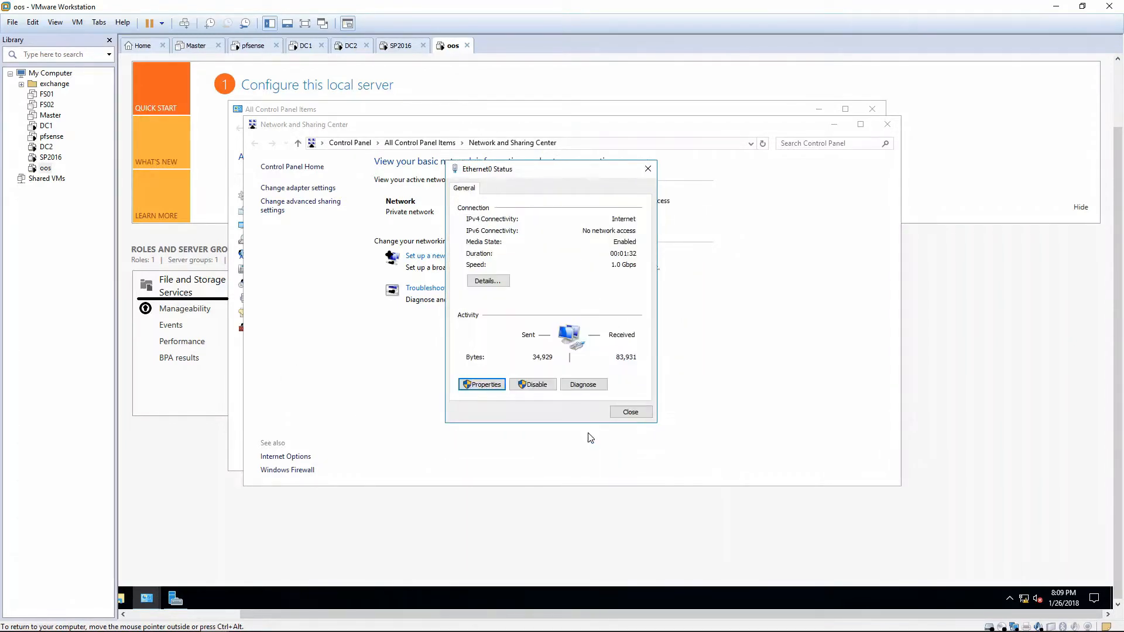
click(627, 411)
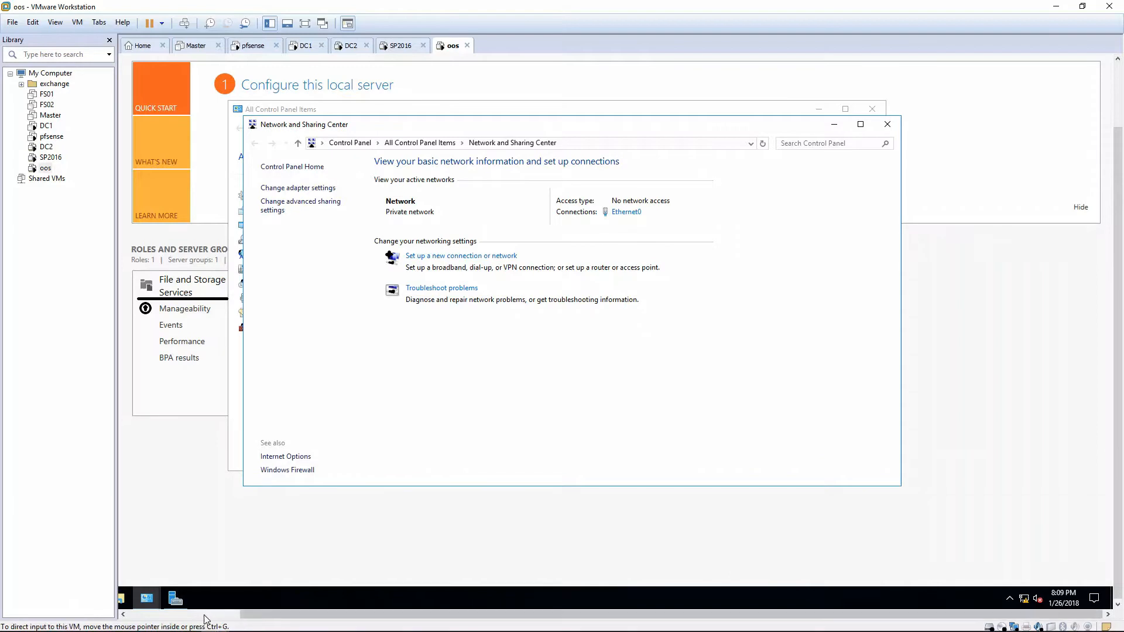
Test connectivity to both domain controllers by pinging dc1 and dc2 from a Command Prompt, and close it.
click(132, 598)
text(cmd)
key(Return)
text(ping dc1)
key(Return)
key(ctrl+c)
text(ping dc2)
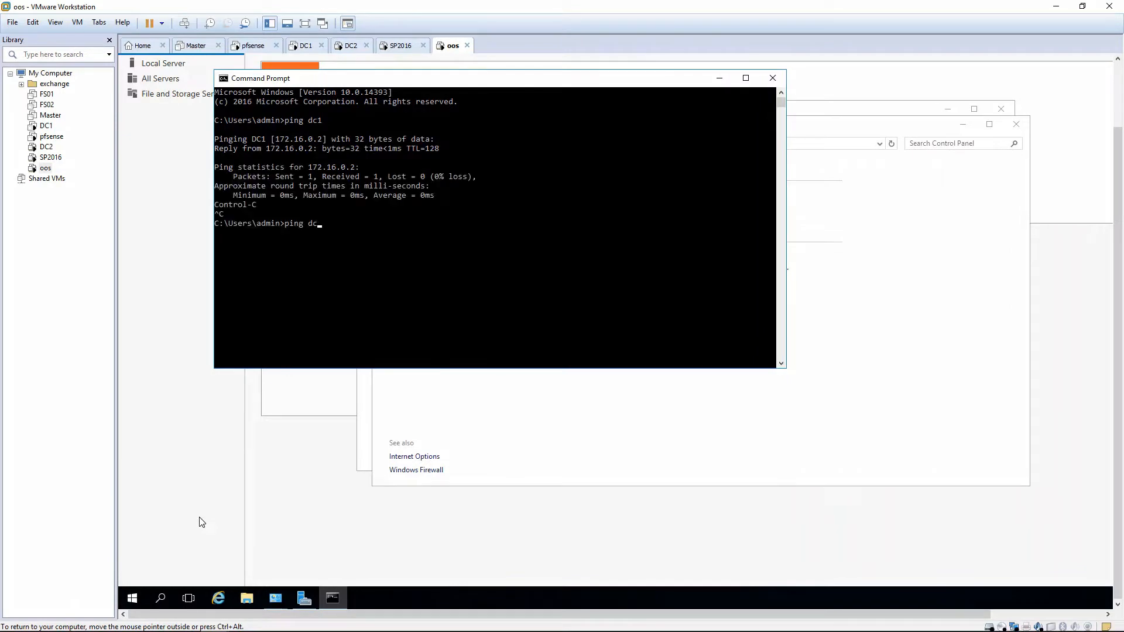
key(Return)
click(773, 77)
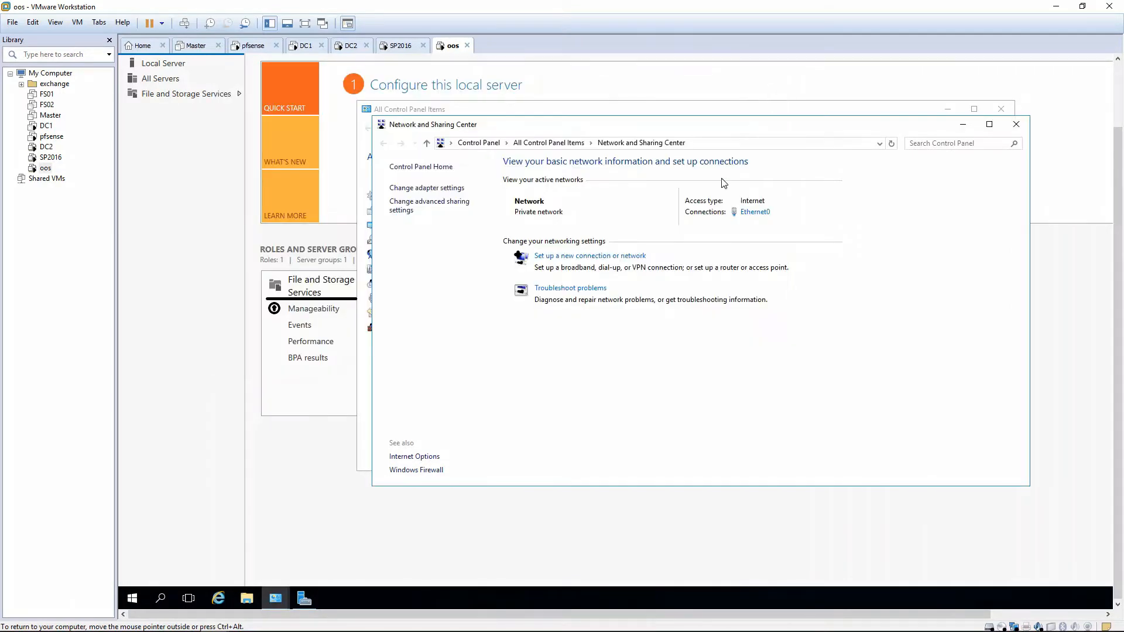
Check the Windows Firewall on/off settings for the private and public networks.
click(550, 142)
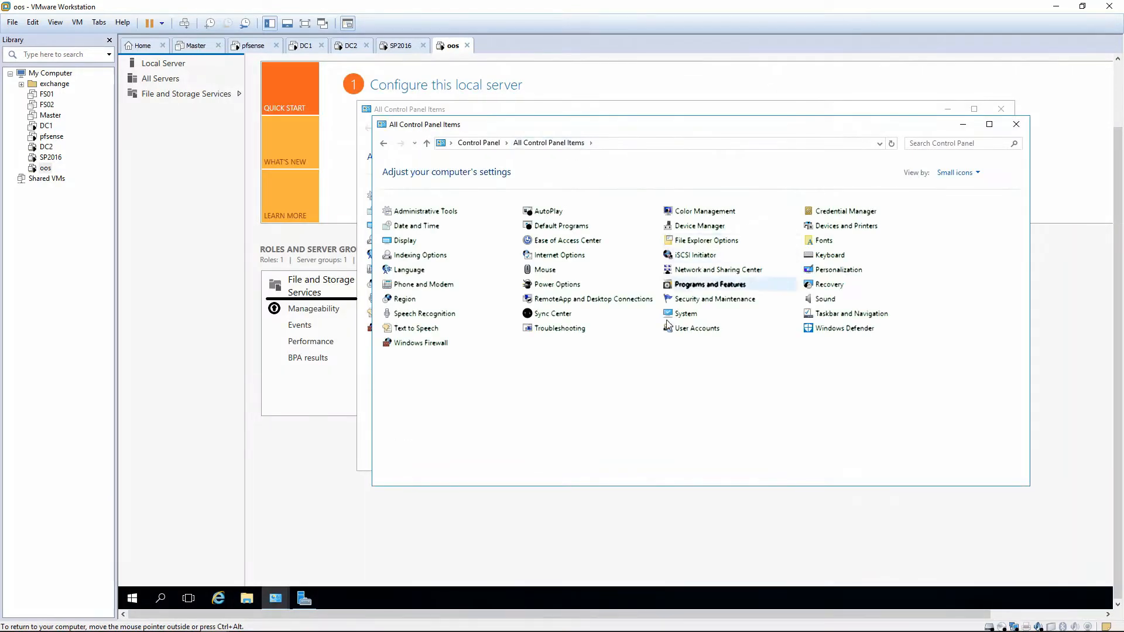
click(439, 346)
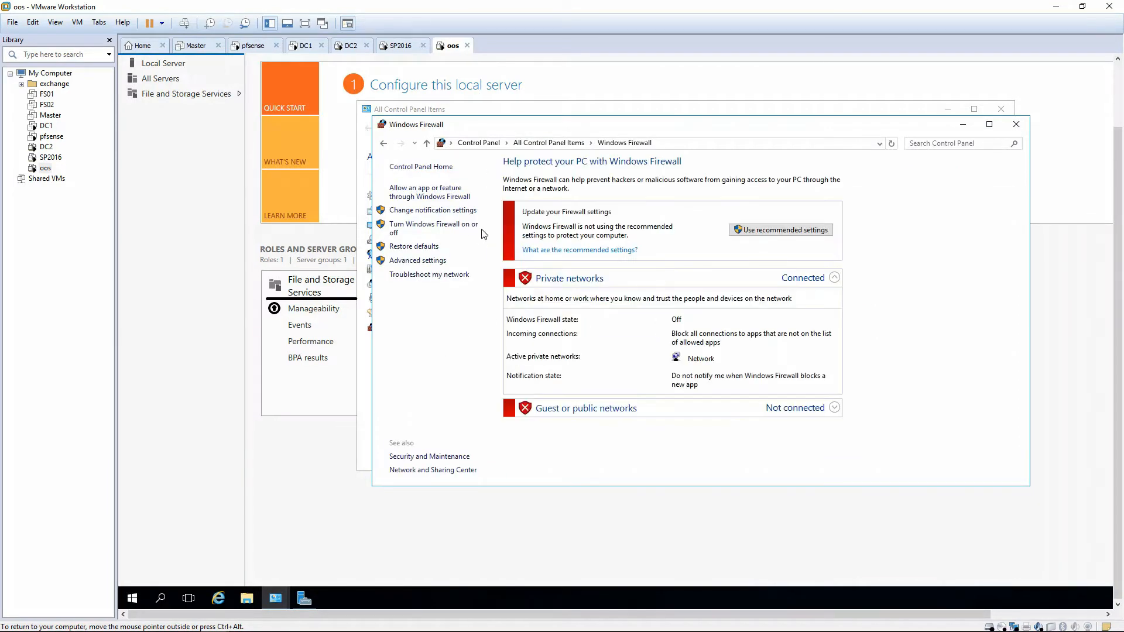
click(466, 229)
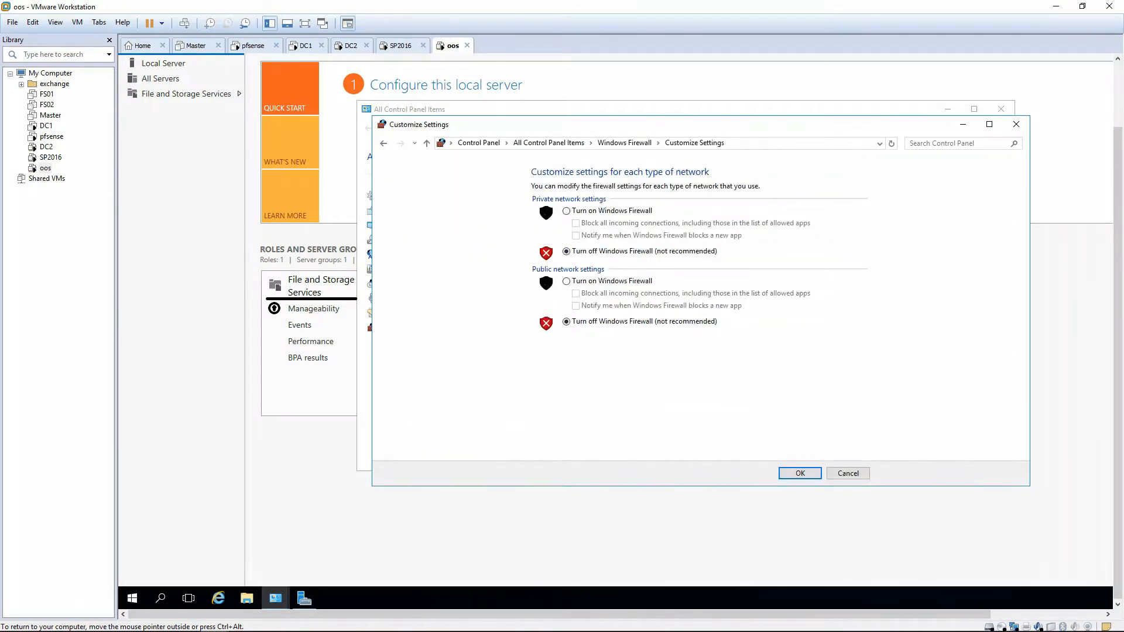
Change the computer name to oos in the System settings and request membership of the lab.local domain.
click(862, 116)
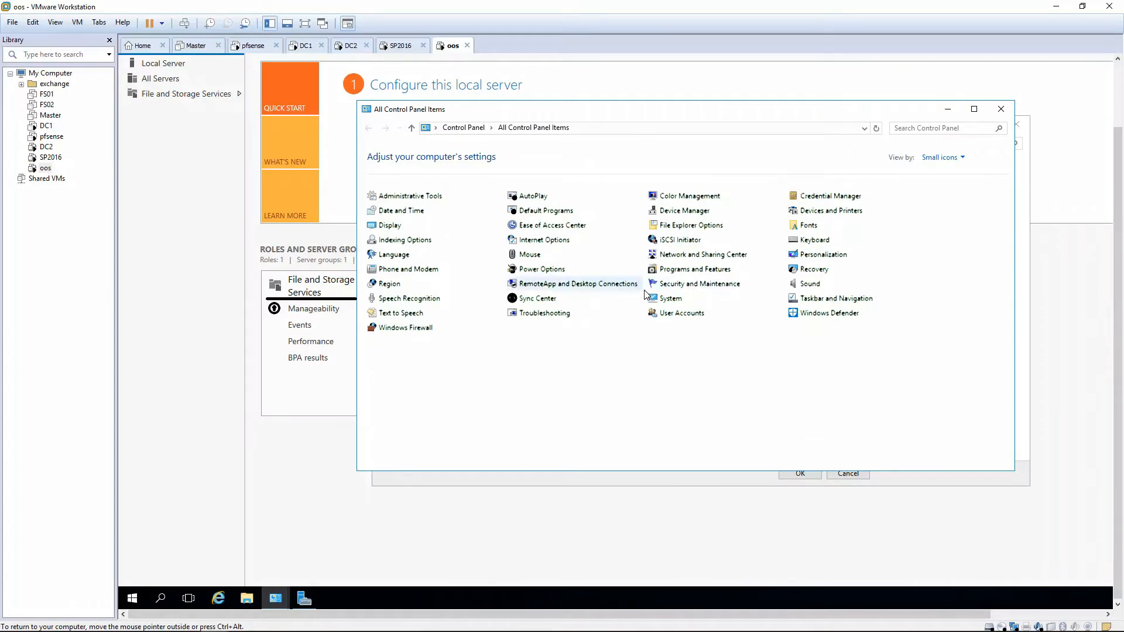
click(669, 298)
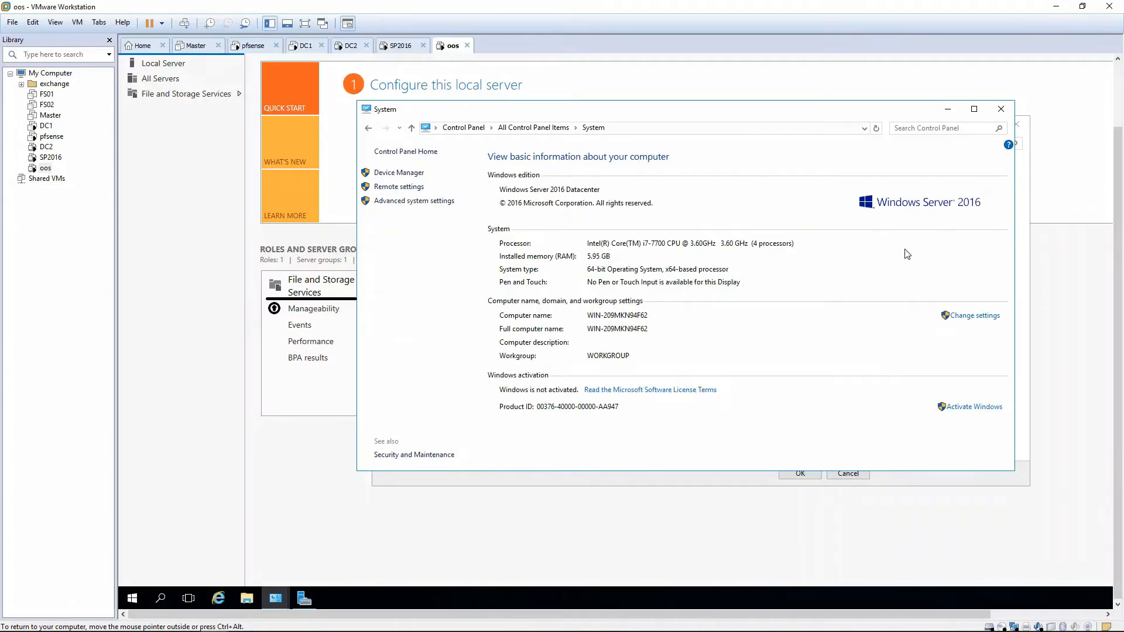
click(965, 410)
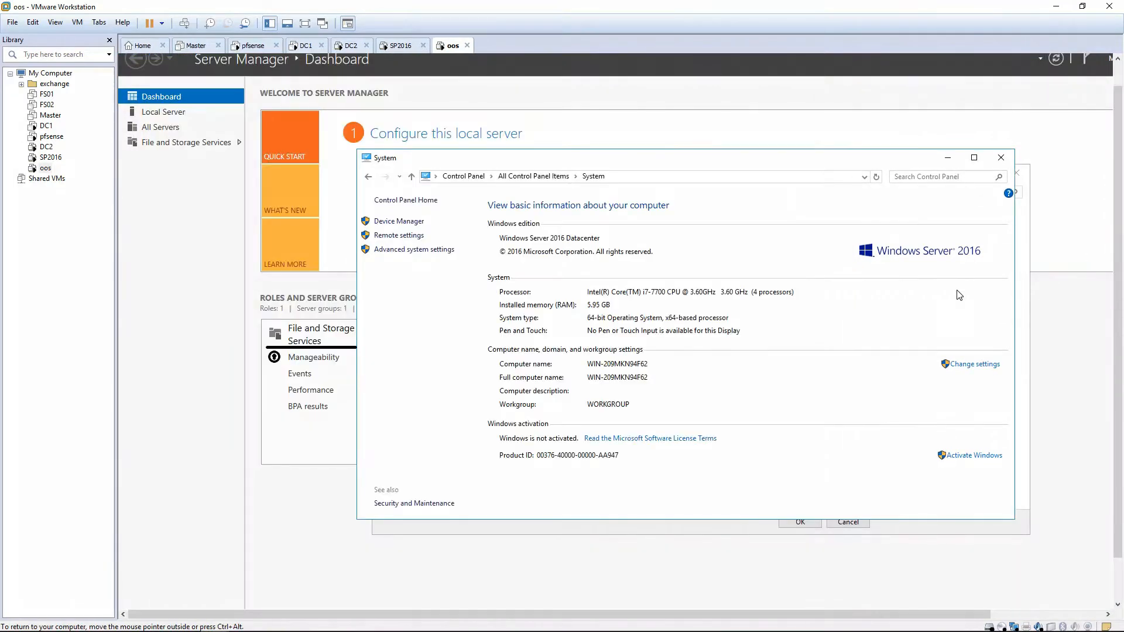
click(973, 365)
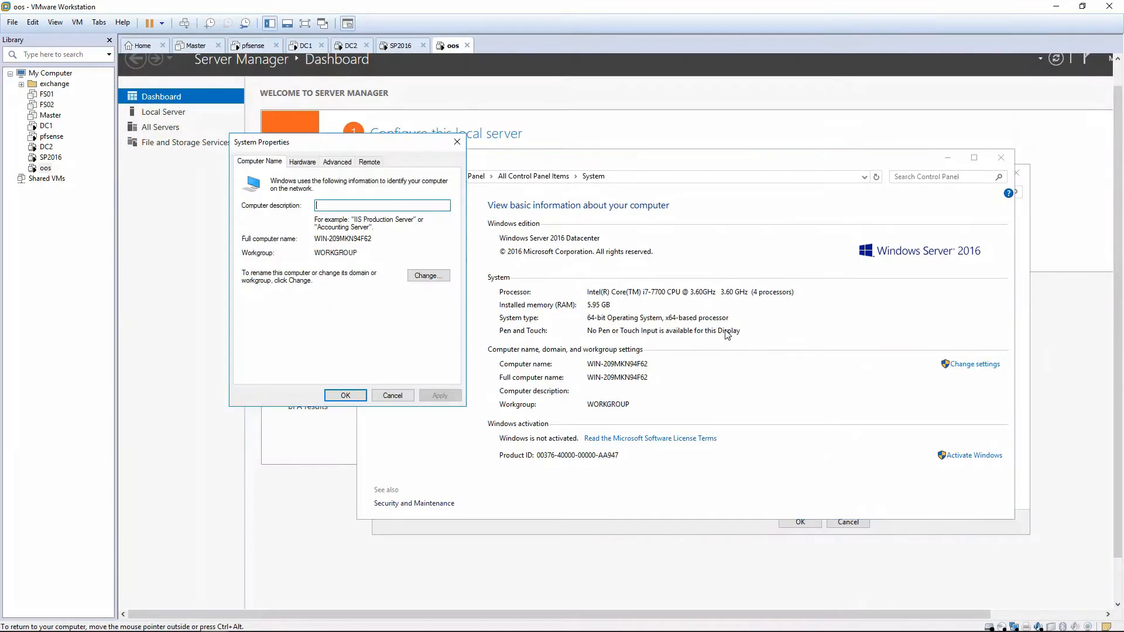
click(429, 276)
text(oos)
key(Tab)
key(Tab)
key(Up)
key(Tab)
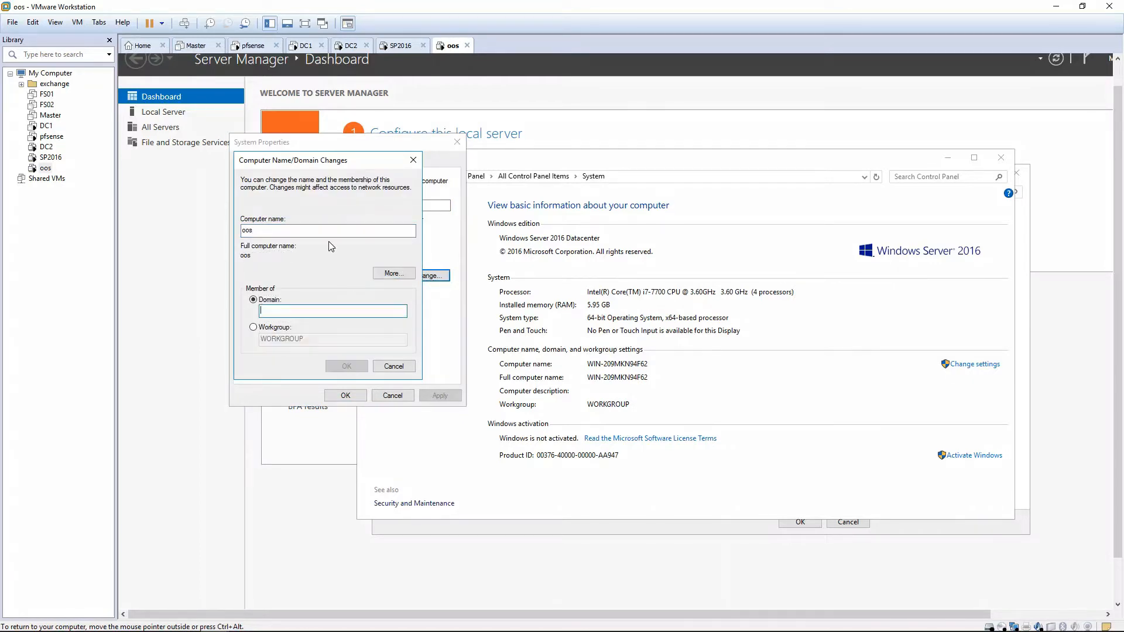
text(lab.local)
key(Return)
Submit the administrator account name and its password to authorize joining the lab.local domain.
text(a)
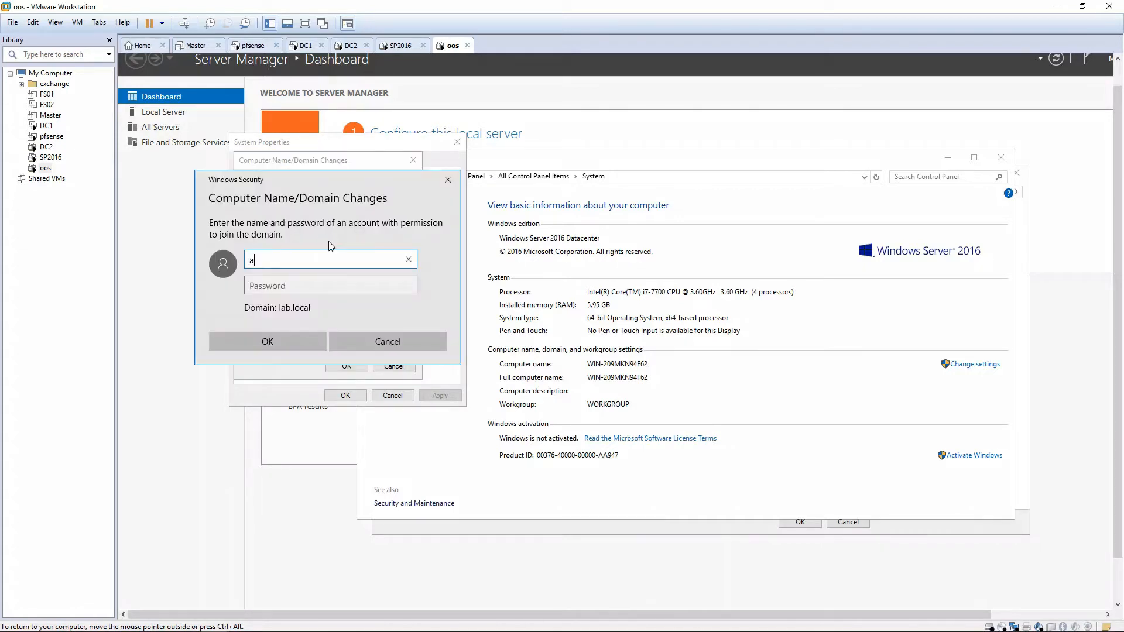
text(dministrator)
key(Tab)
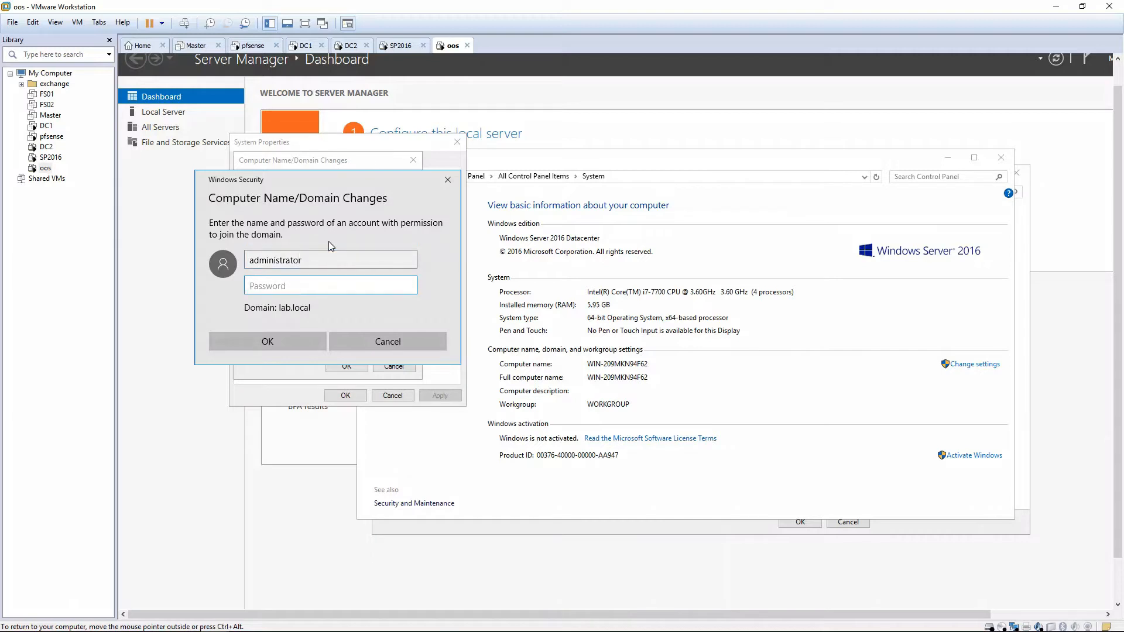
text(•••••••••)
key(Return)
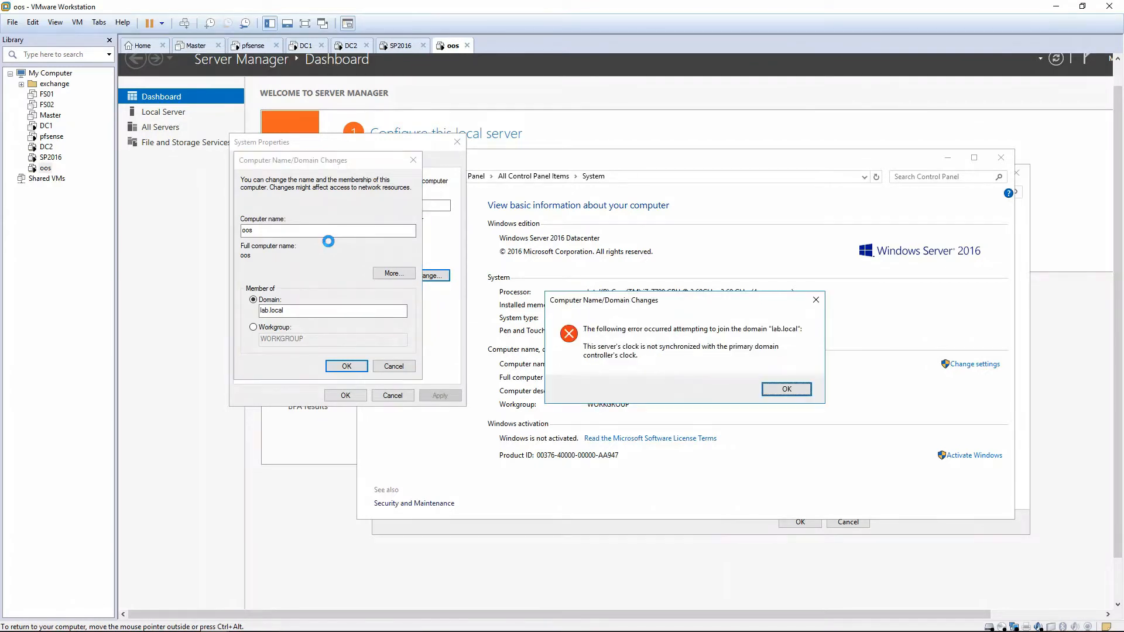
key(Return)
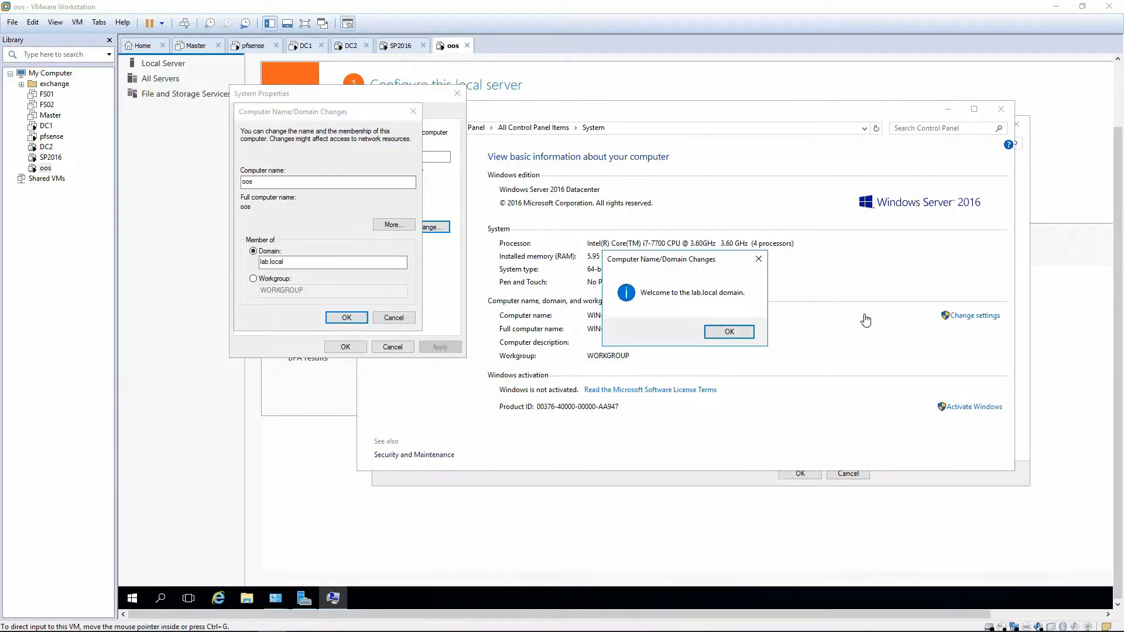
Acknowledge the domain join messages, close System Properties and postpone the restart.
click(723, 332)
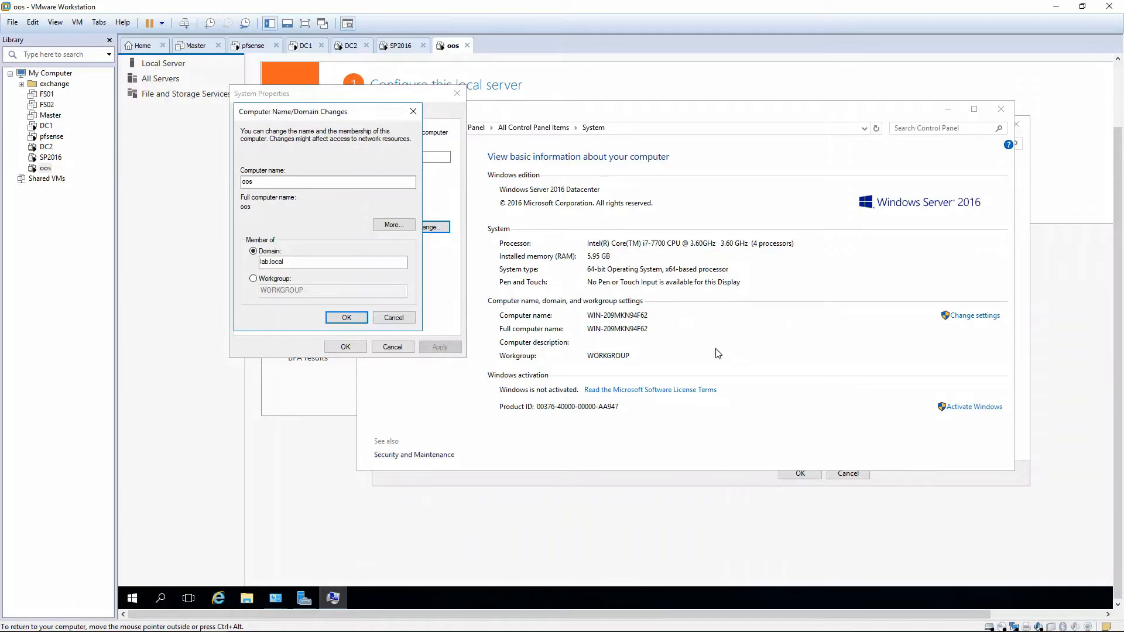
click(760, 305)
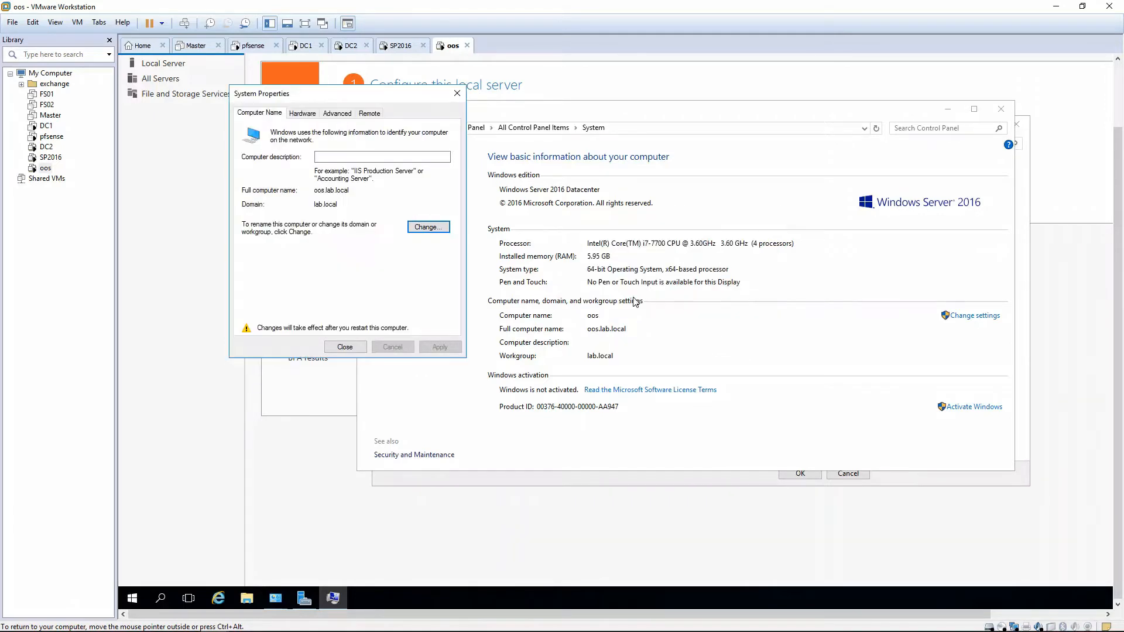
click(358, 347)
click(742, 299)
Turn off Windows Firewall for the domain network and apply the change.
click(550, 127)
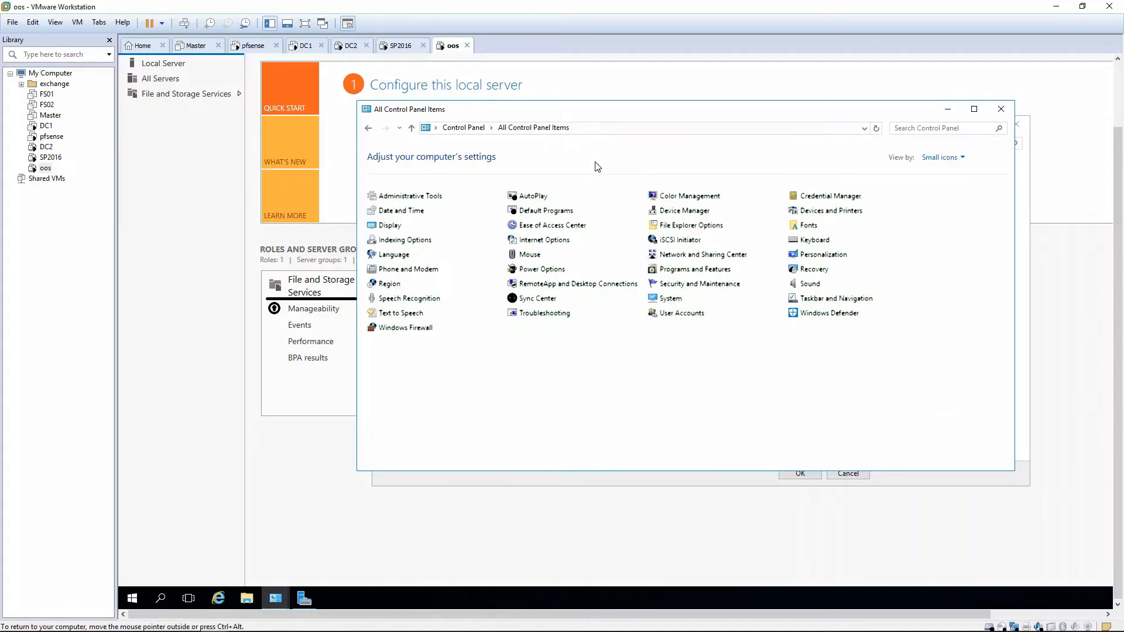
click(404, 330)
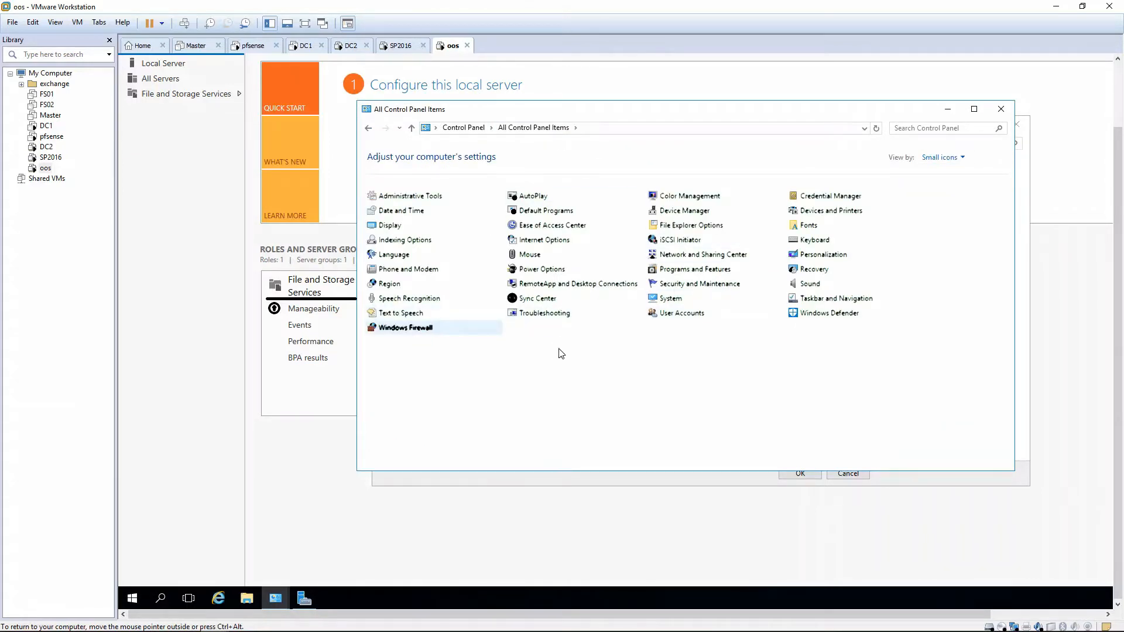
click(398, 218)
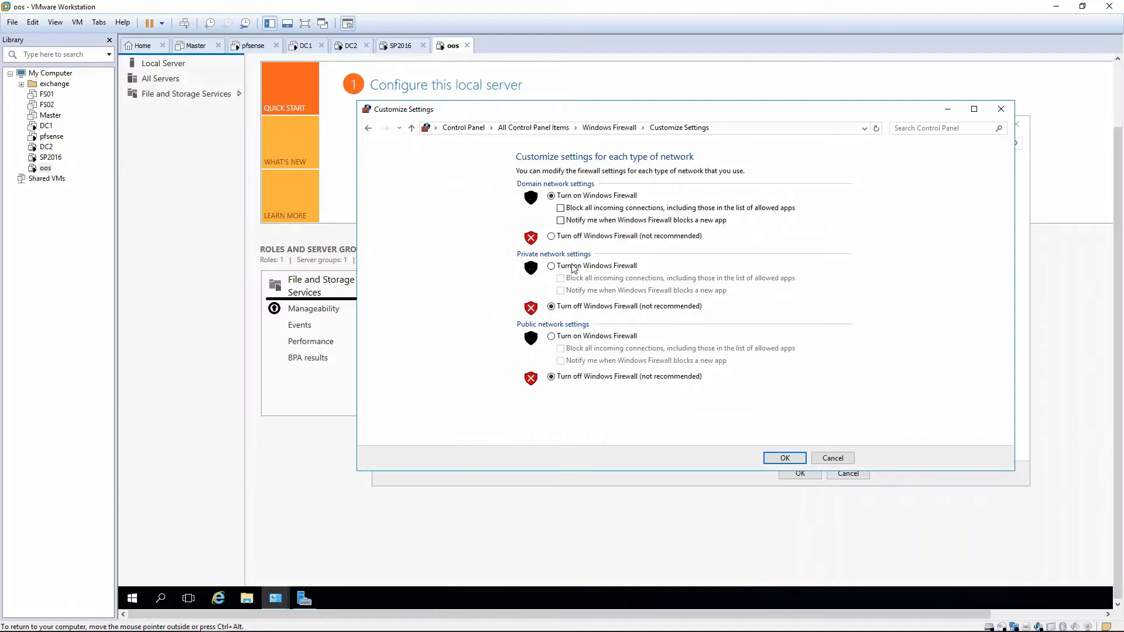
click(552, 236)
click(785, 458)
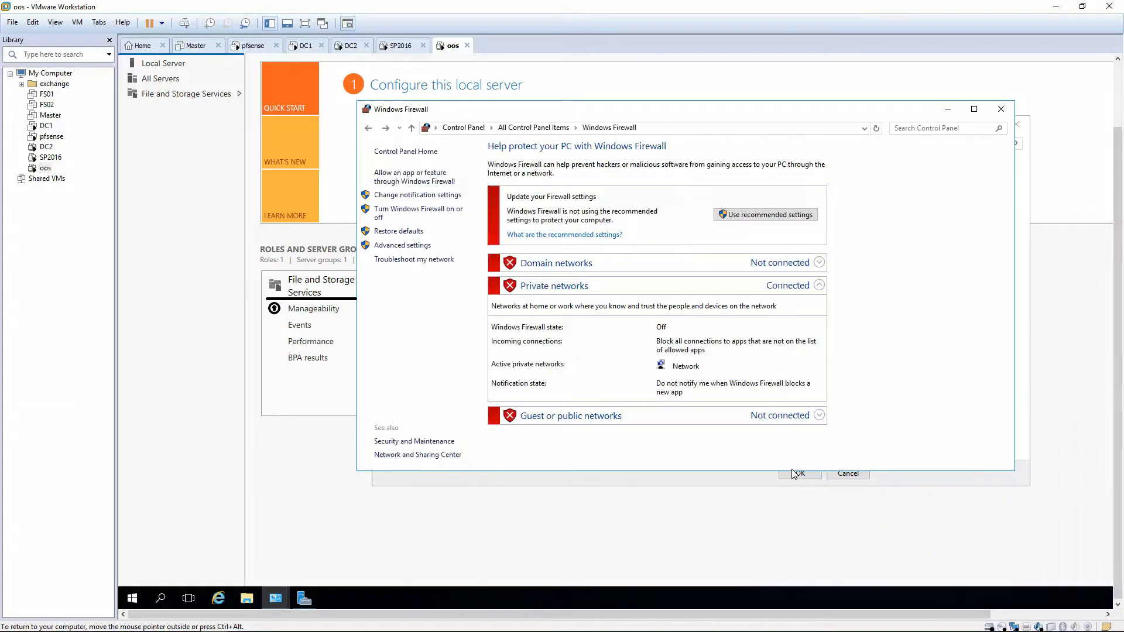
Confirm the firewall settings in the other Control Panel window and close both windows.
click(779, 475)
click(797, 475)
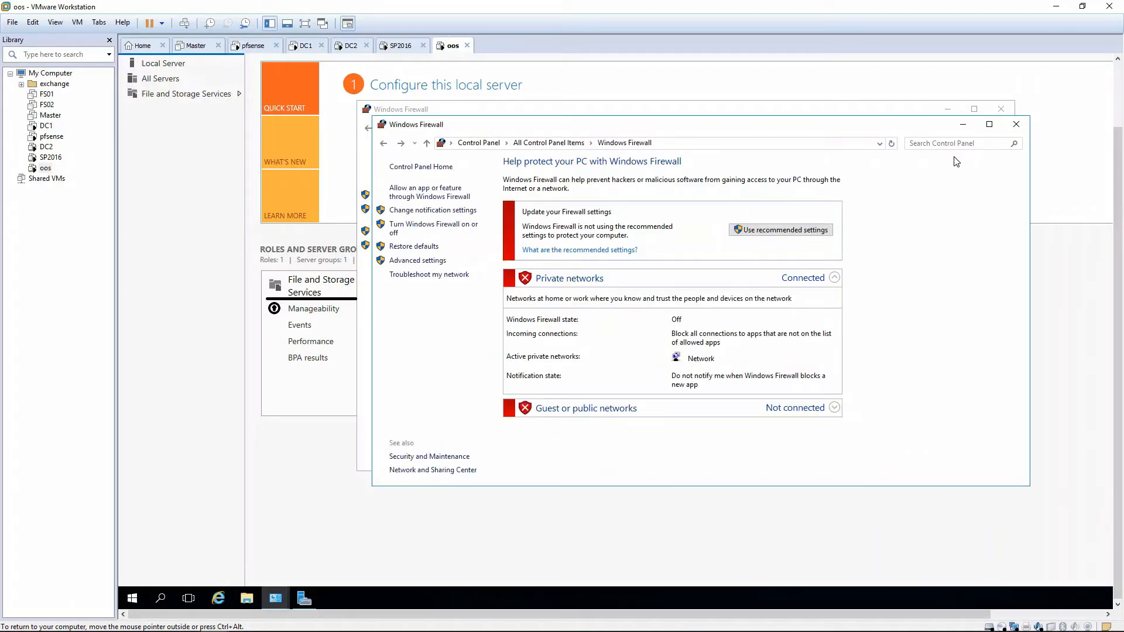
click(1017, 125)
click(1001, 109)
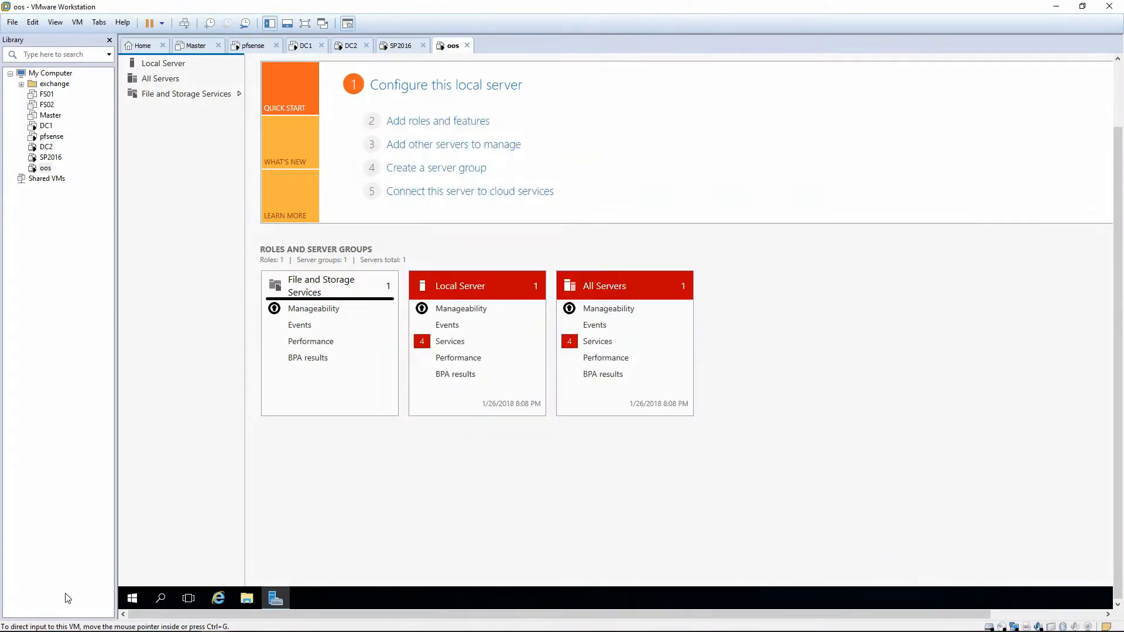
Restart the oos guest to apply the new computer name and domain membership.
click(130, 600)
click(133, 572)
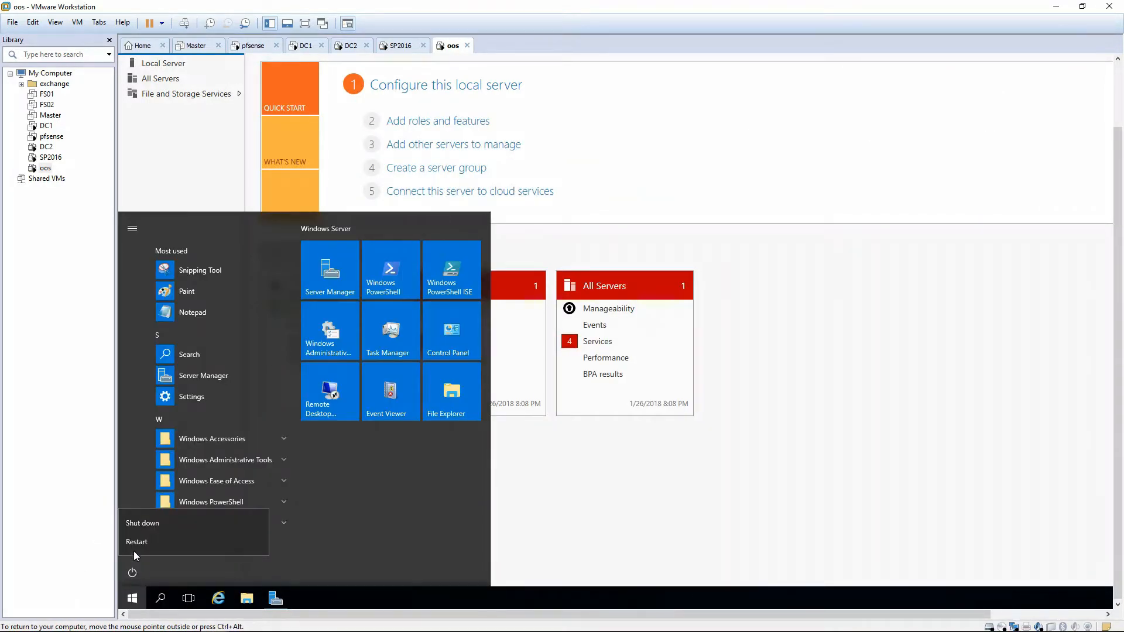
click(135, 542)
click(162, 522)
click(173, 546)
click(286, 538)
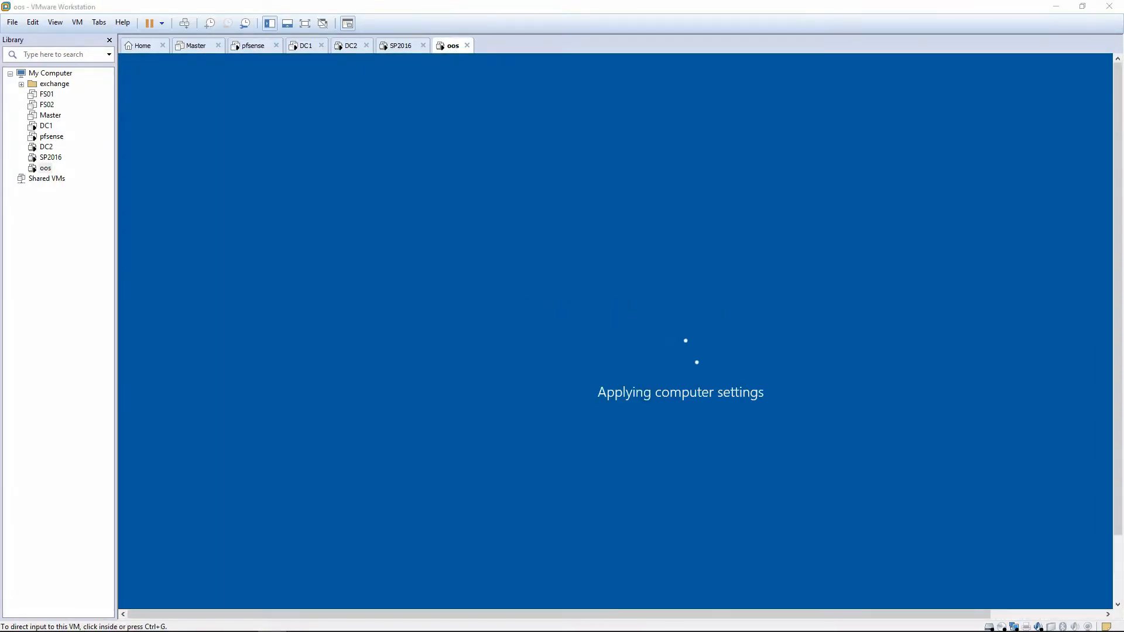
Unlock the restarted oos guest and choose to sign in as another user.
click(878, 367)
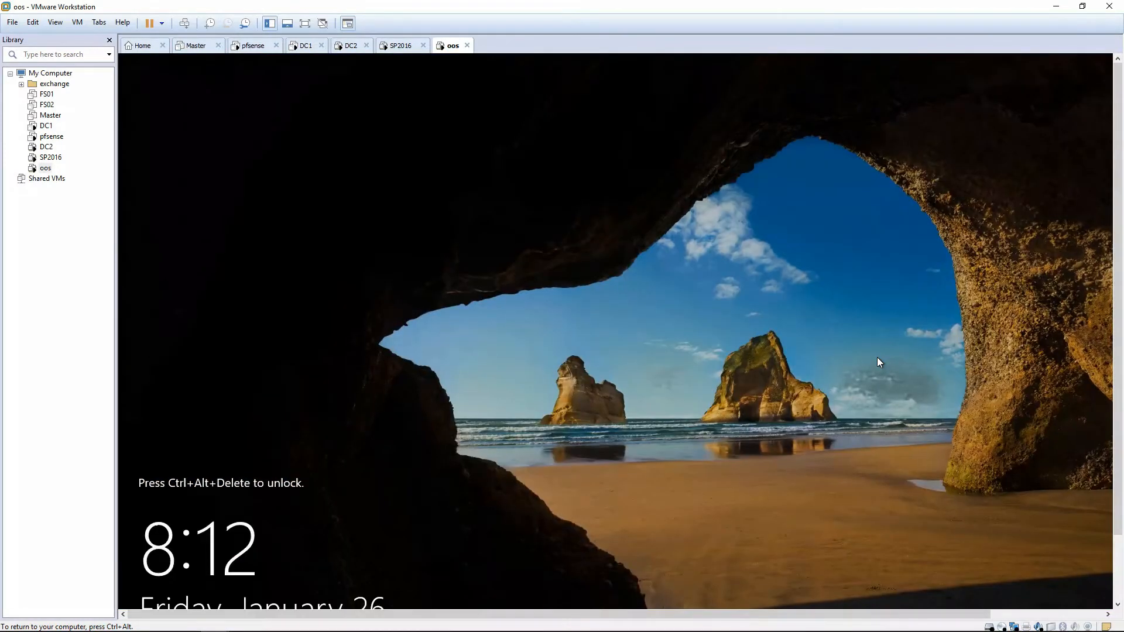
key(ctrl+alt+Insert)
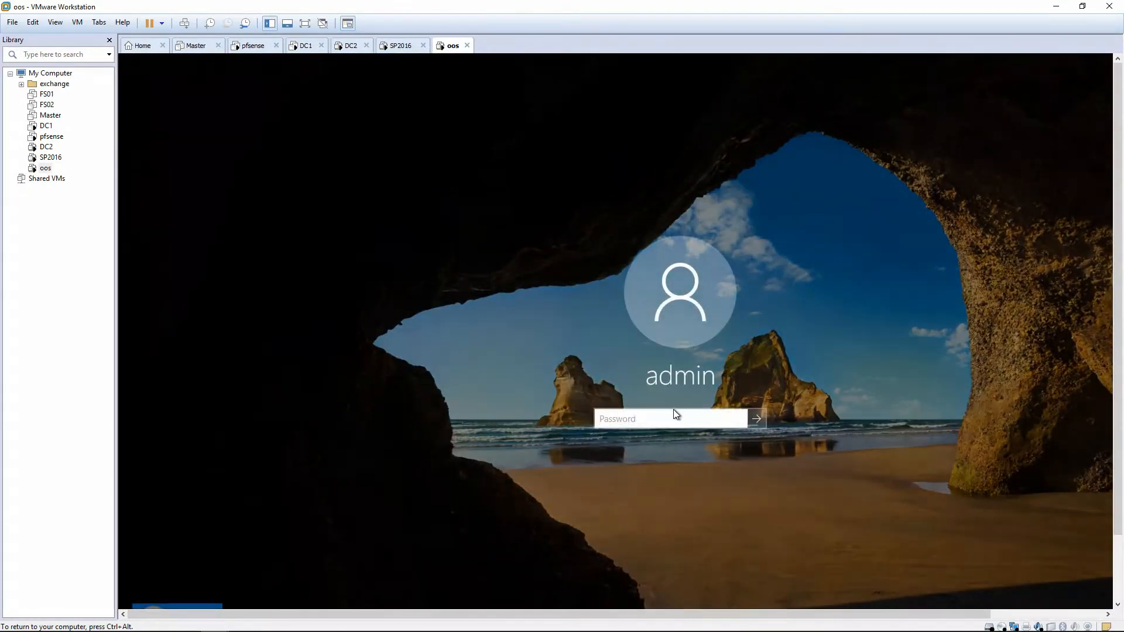
click(1118, 566)
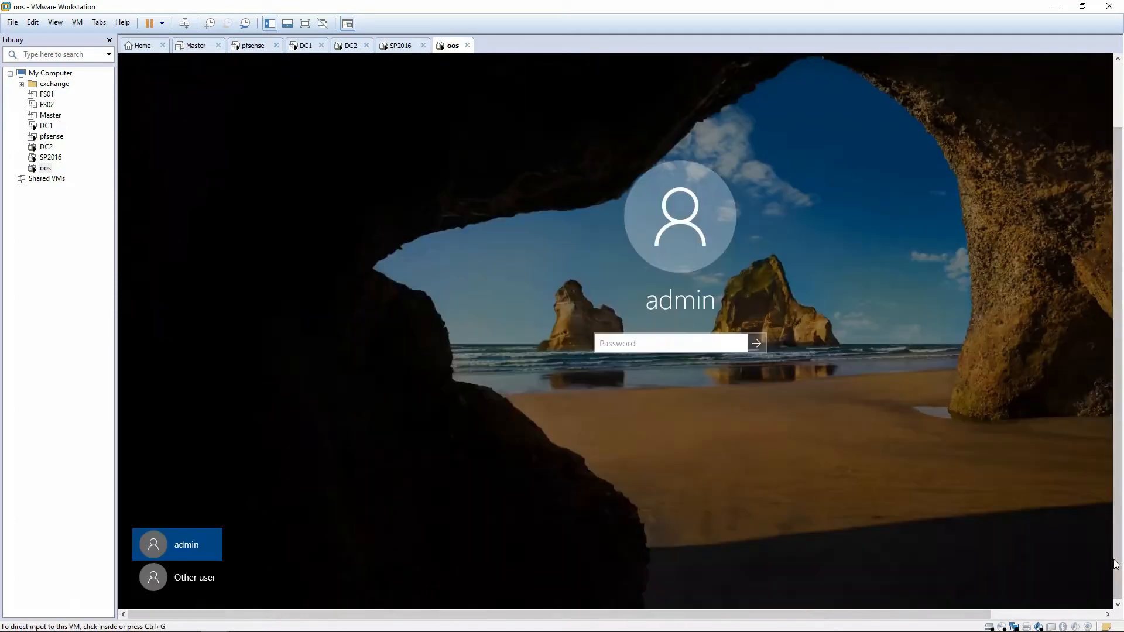
click(175, 577)
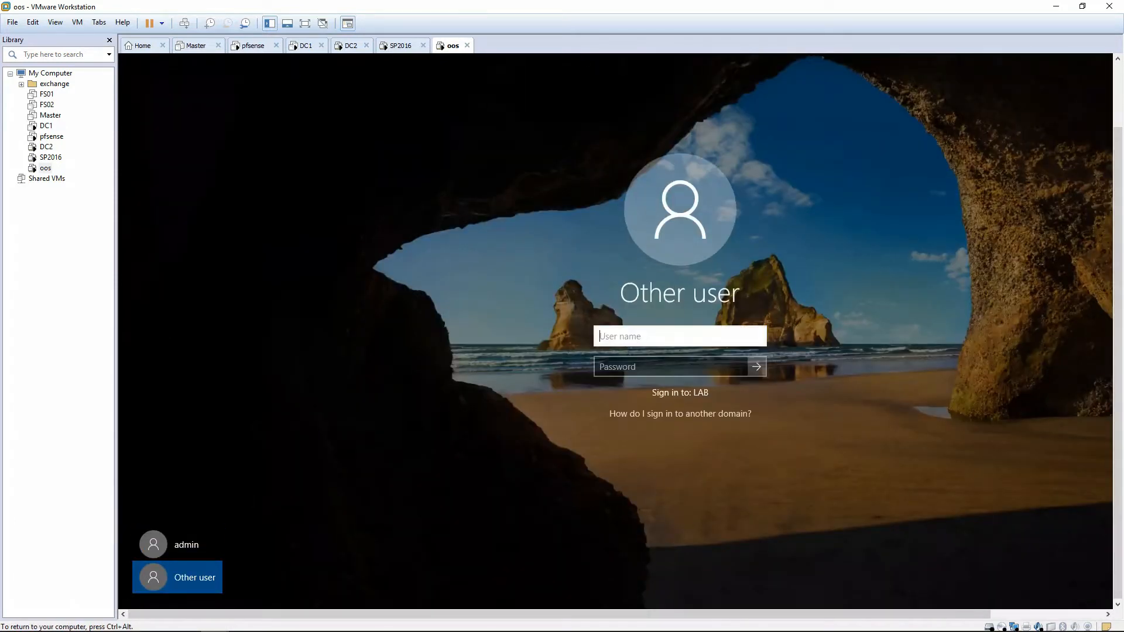
Sign in to the domain as lab\administrator with the account password.
text(lab\administrat)
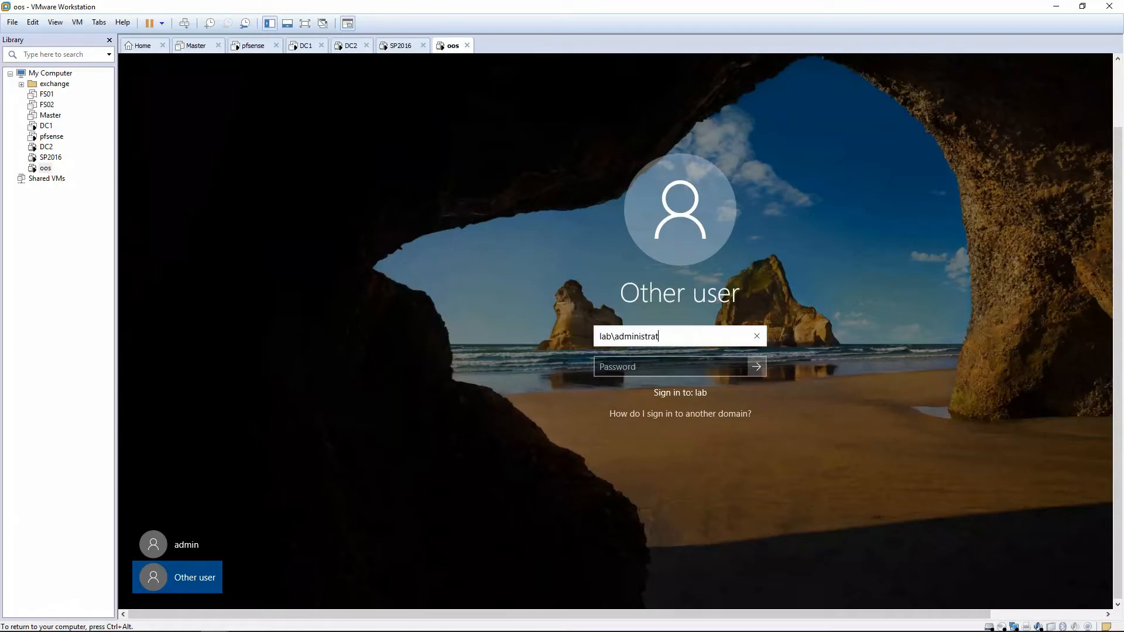
text(or)
key(Tab)
text(•••••)
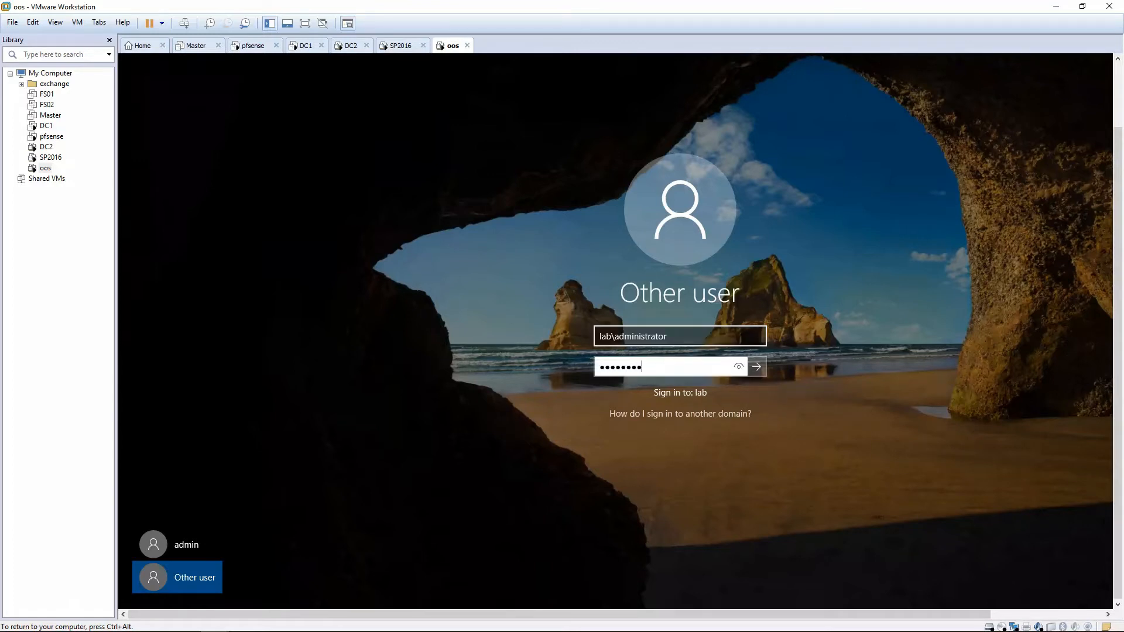
text(••)
key(Return)
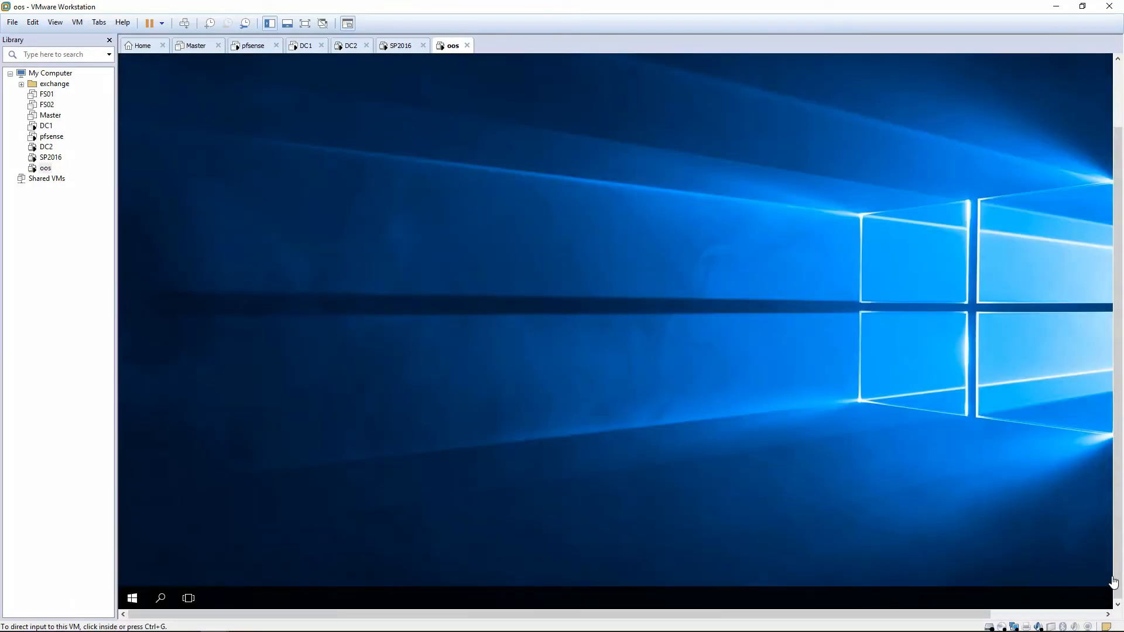
Postpone the log-off that VMware Tools requests for its user interface size changes.
click(134, 600)
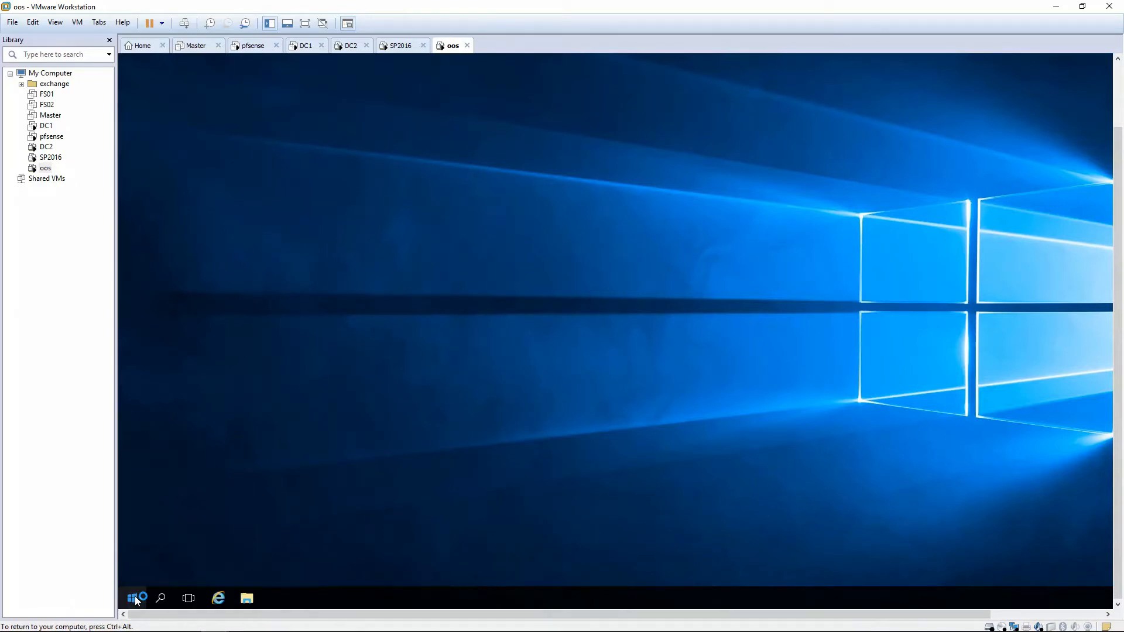
click(135, 596)
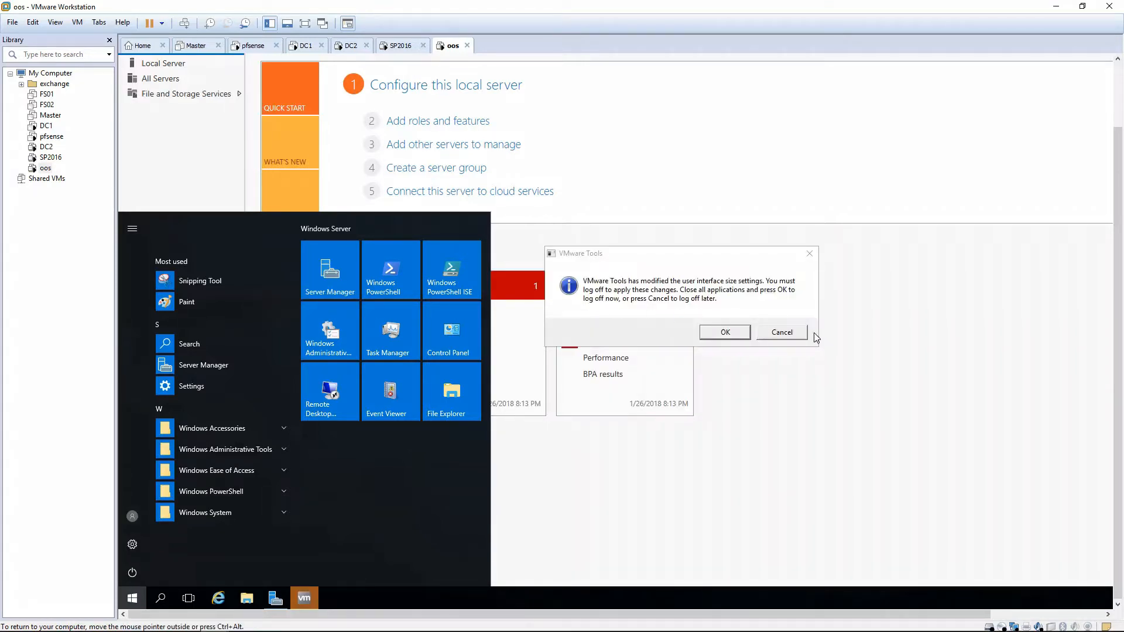
click(781, 333)
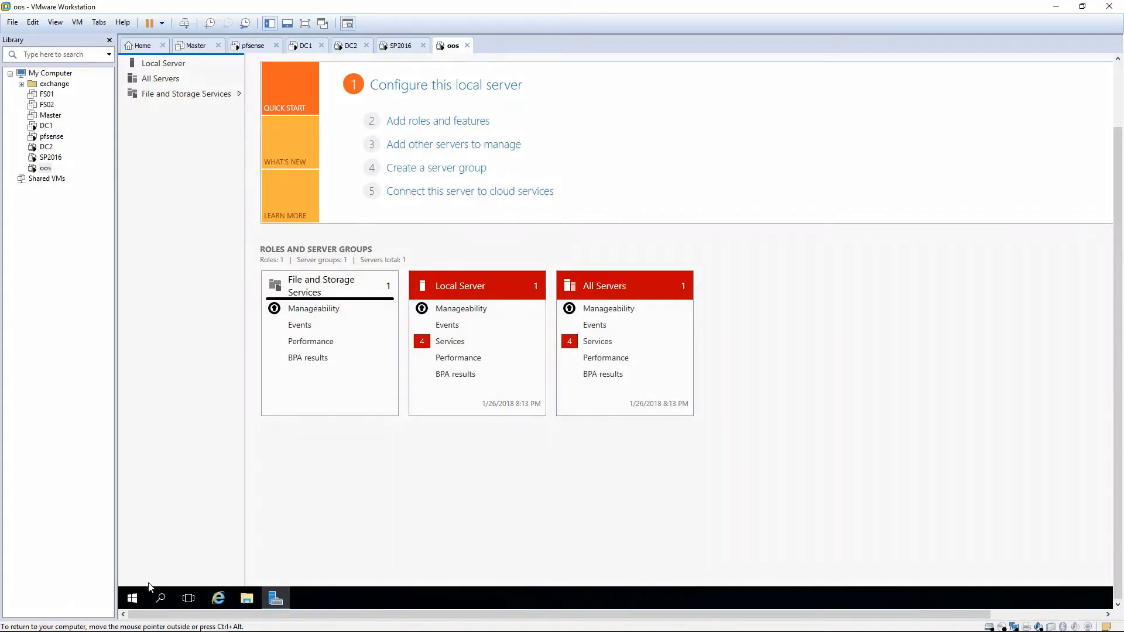
Open Internet Explorer in the guest and go to google.com.
click(131, 598)
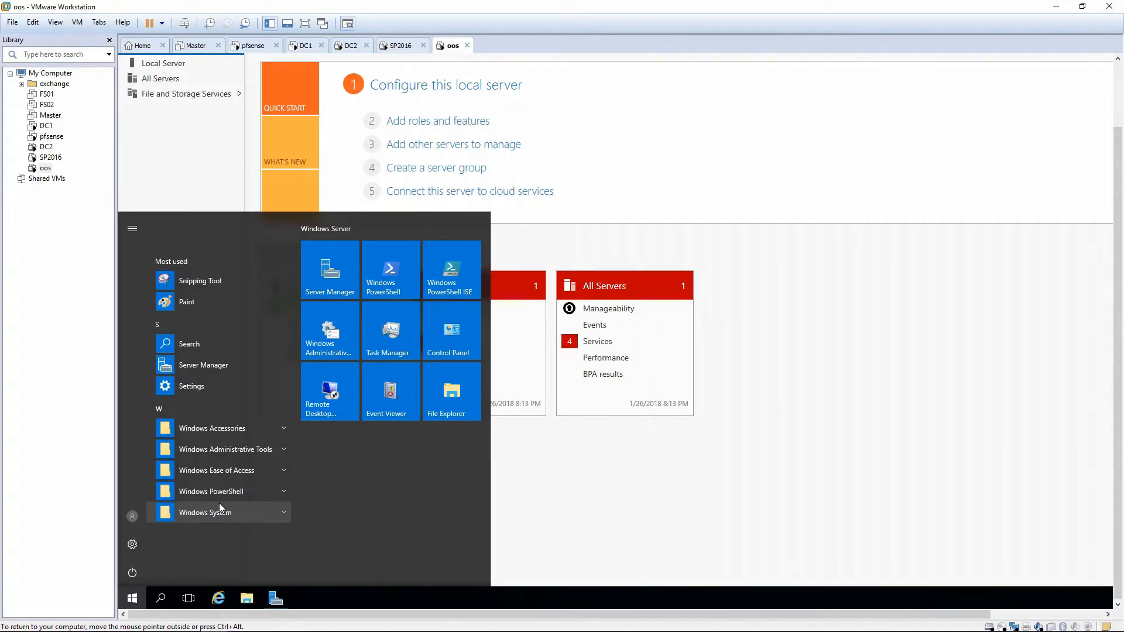
click(220, 597)
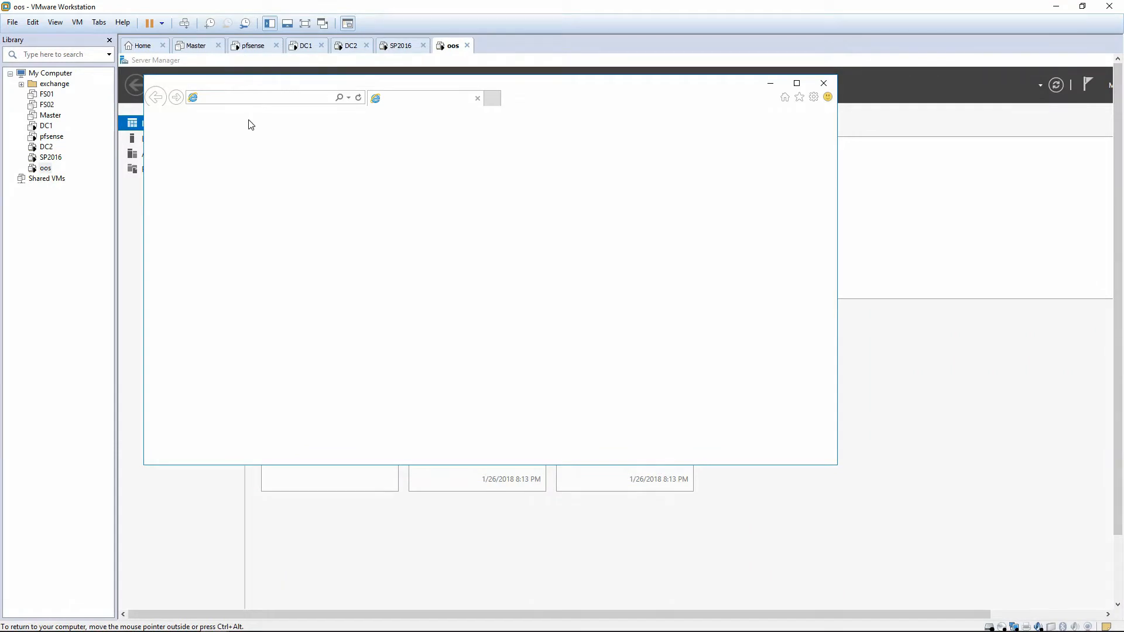
click(261, 99)
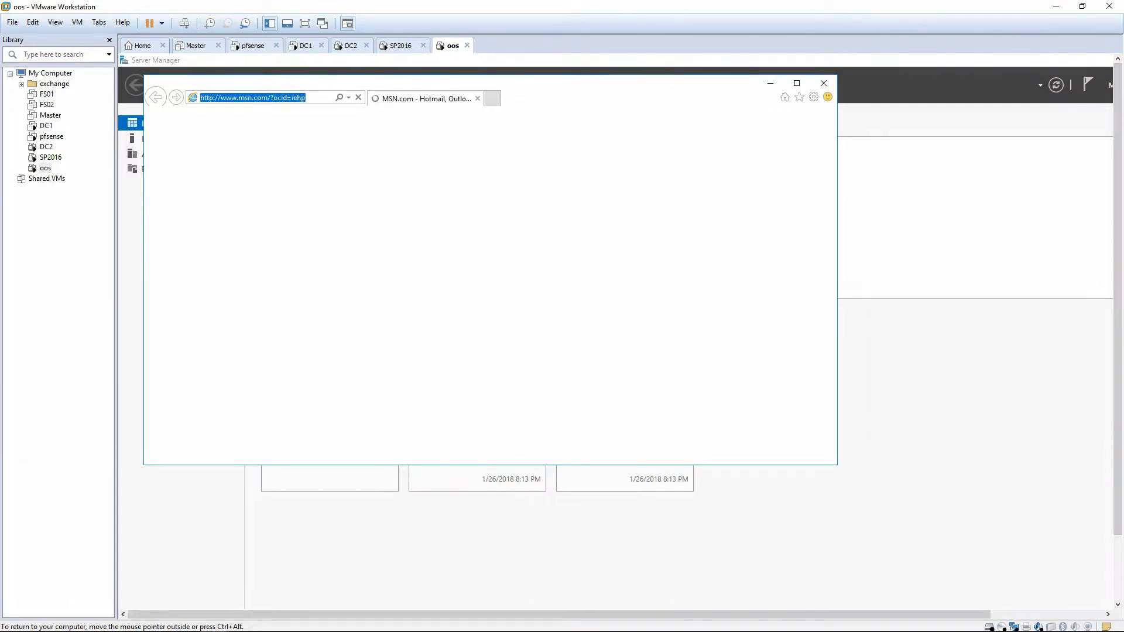
text(g)
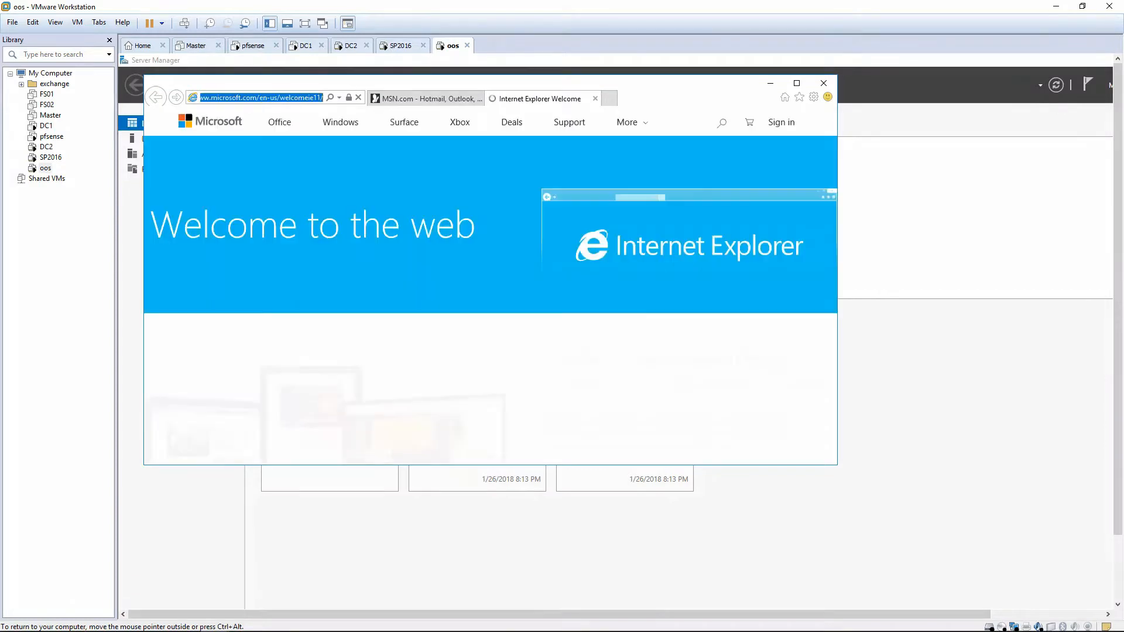
text(g)
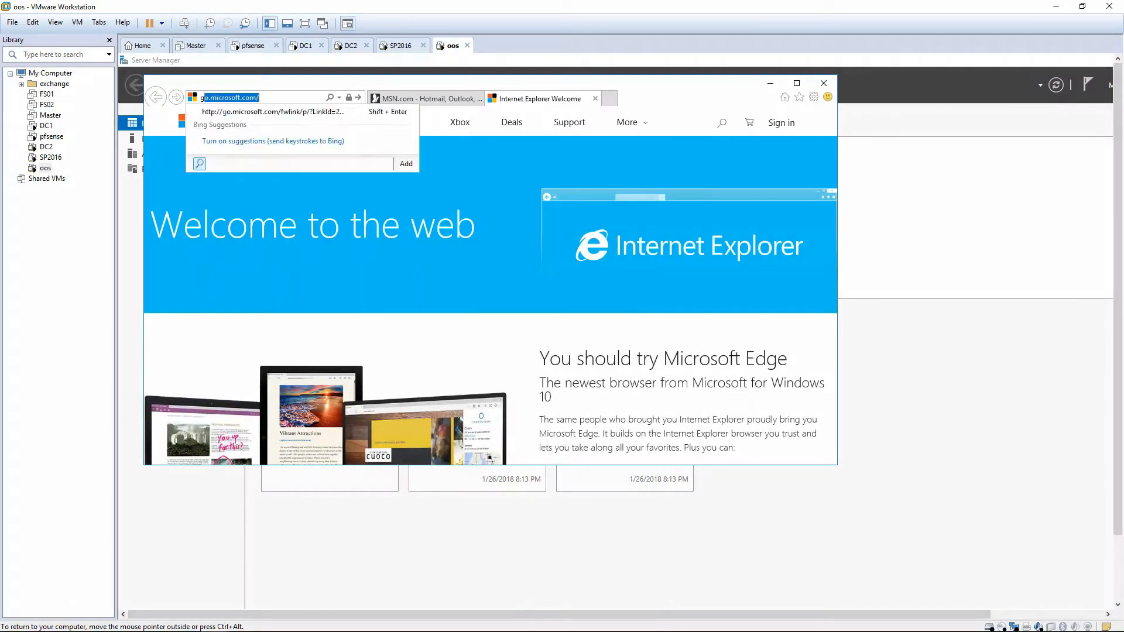
text(oogle.com)
key(Return)
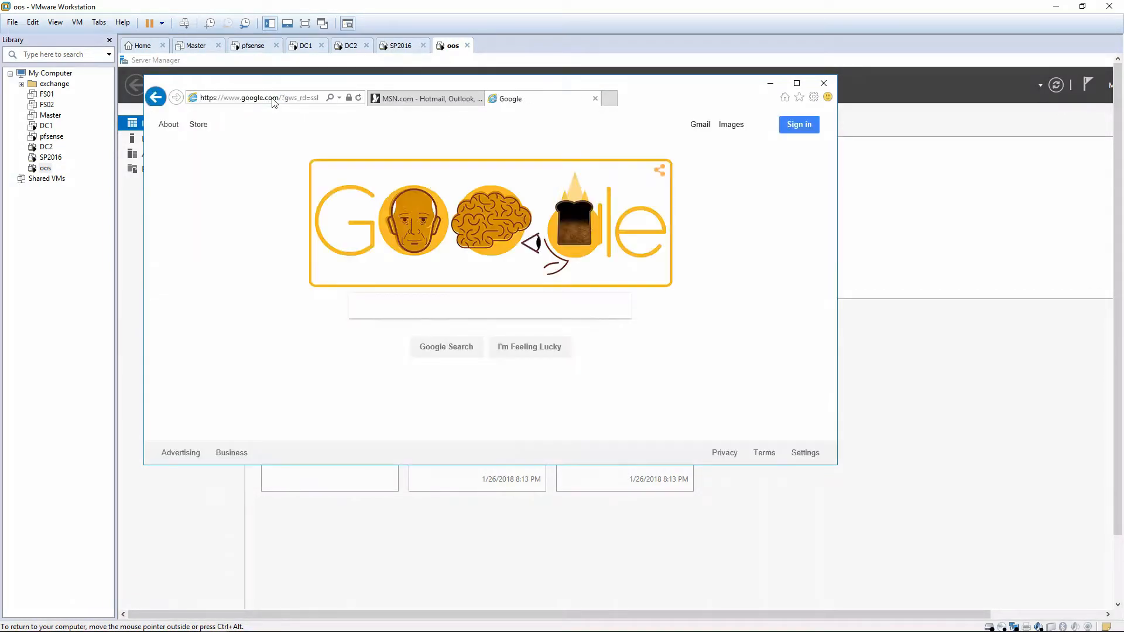
Search Google for "microsoft vlsc" and open the Volume Licensing Service Center result.
text(microsof)
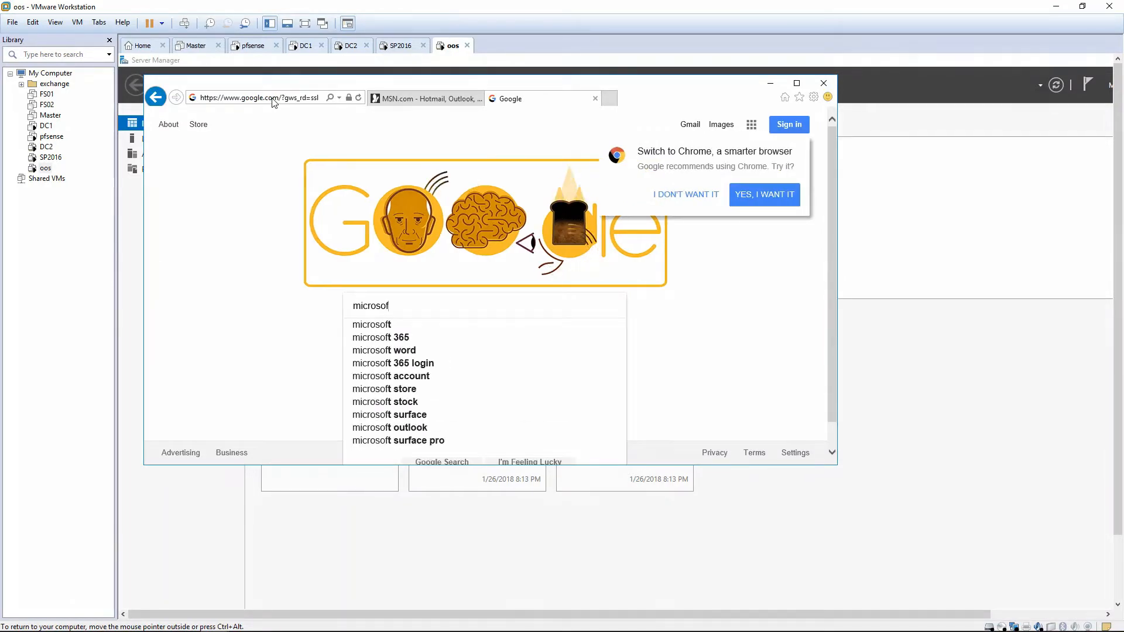
text(t vlsc)
key(Return)
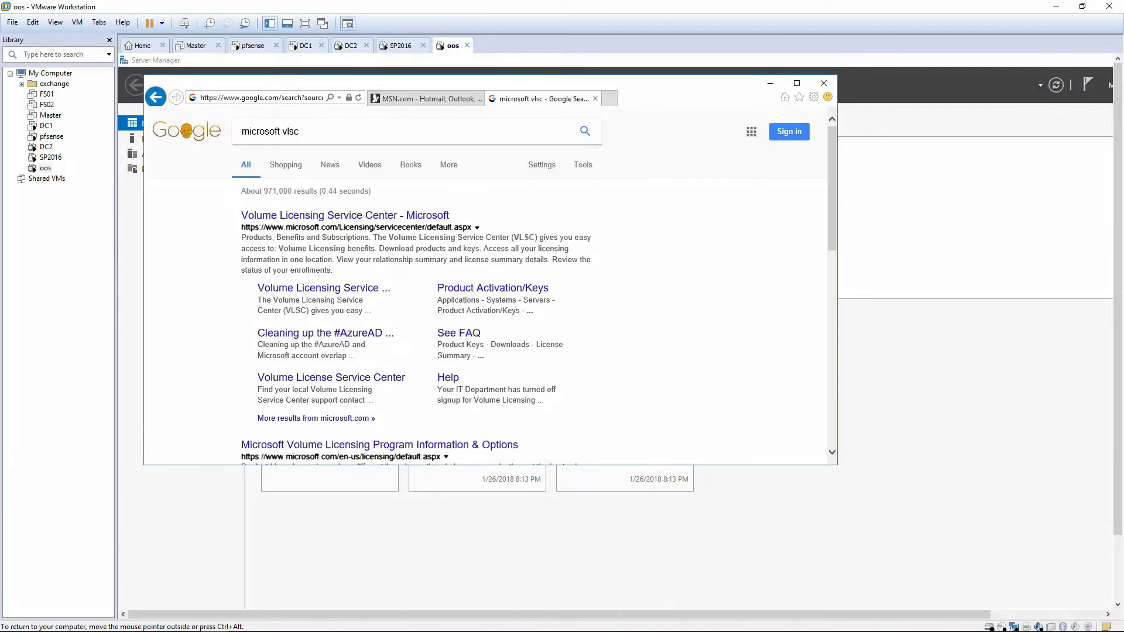
click(370, 221)
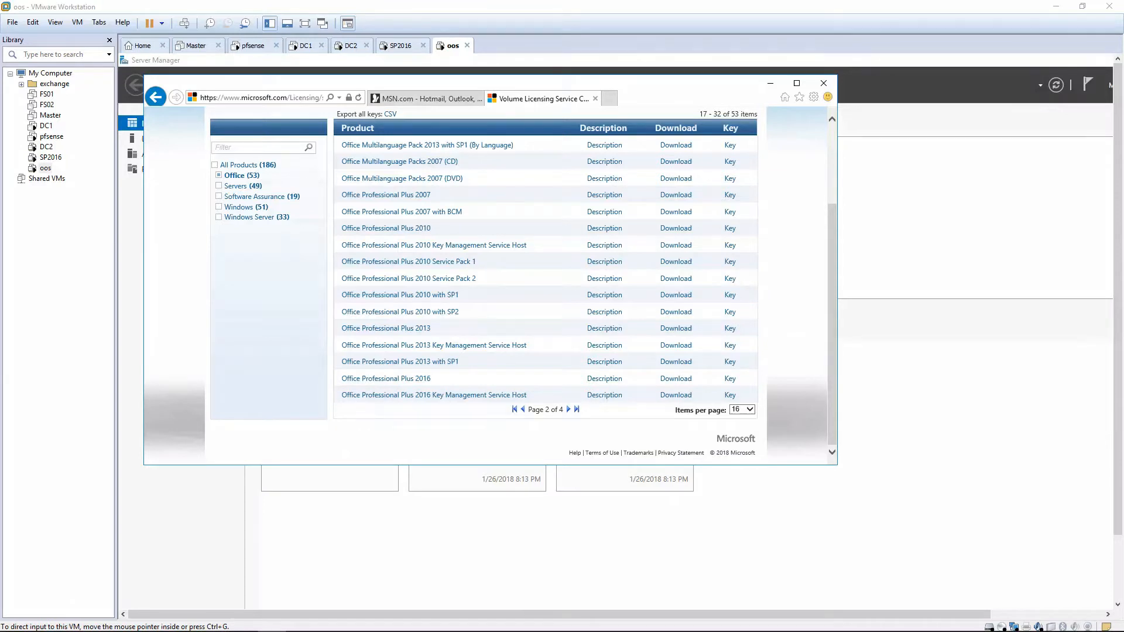
List the Office Professional Plus 2016 downloads with method Web Browser, language English and operating system type 32/64 bit.
click(676, 378)
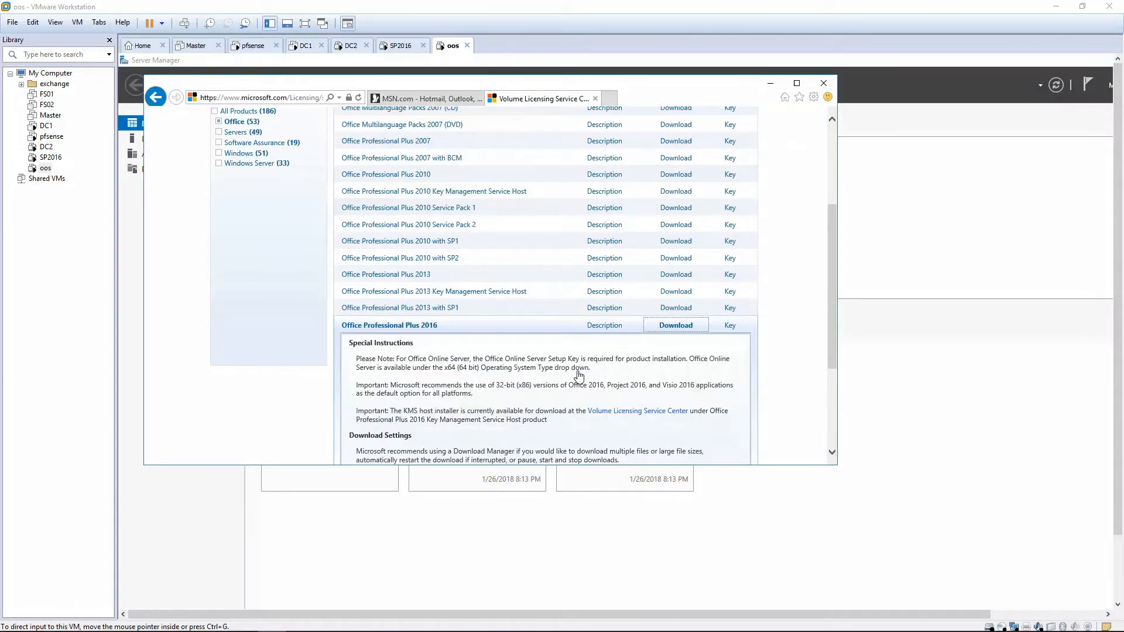
scroll(790, 376, down, 3)
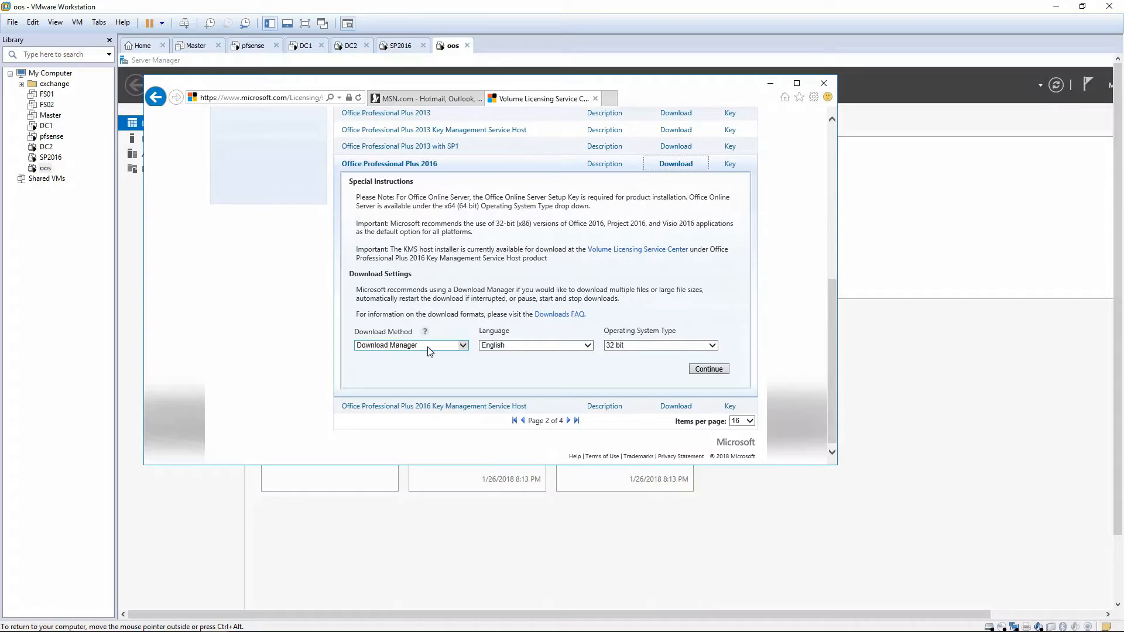
click(427, 347)
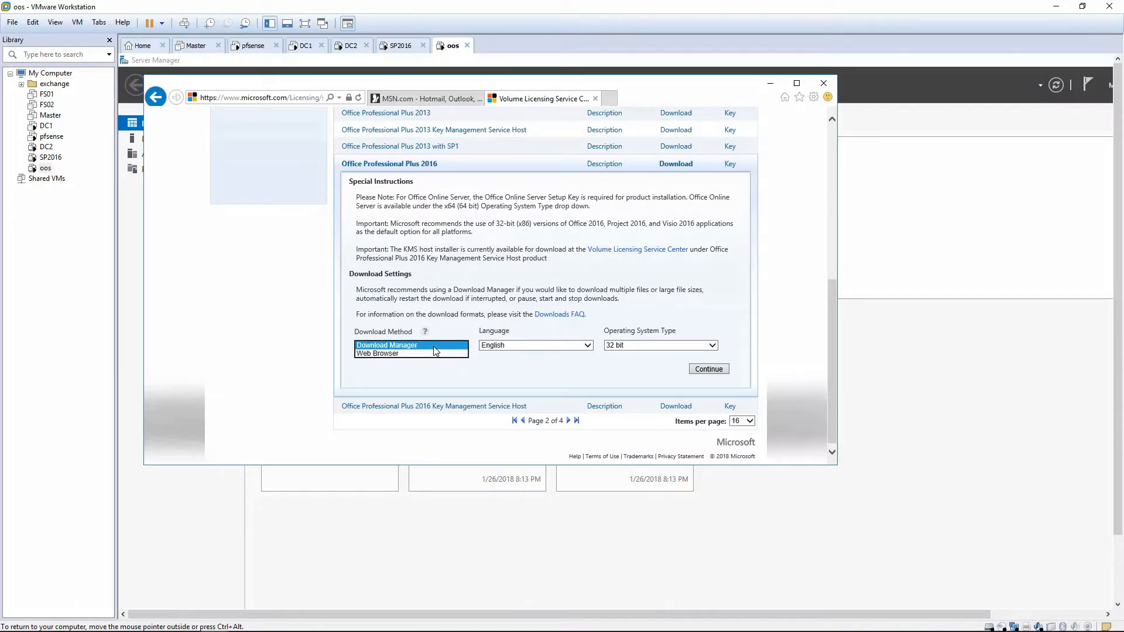
click(427, 350)
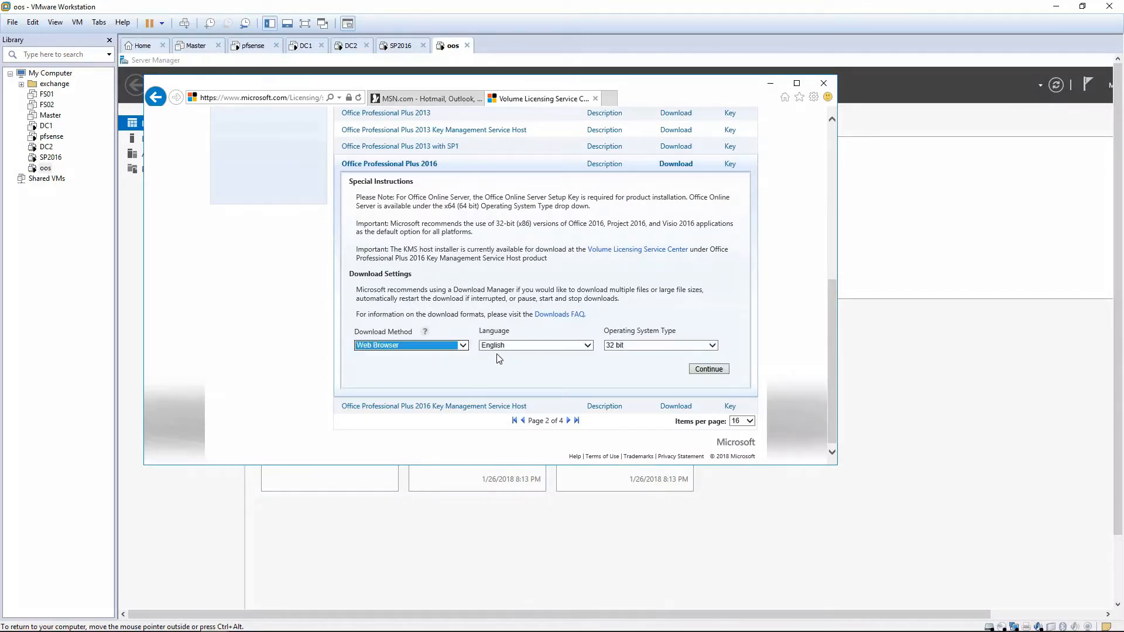
click(620, 346)
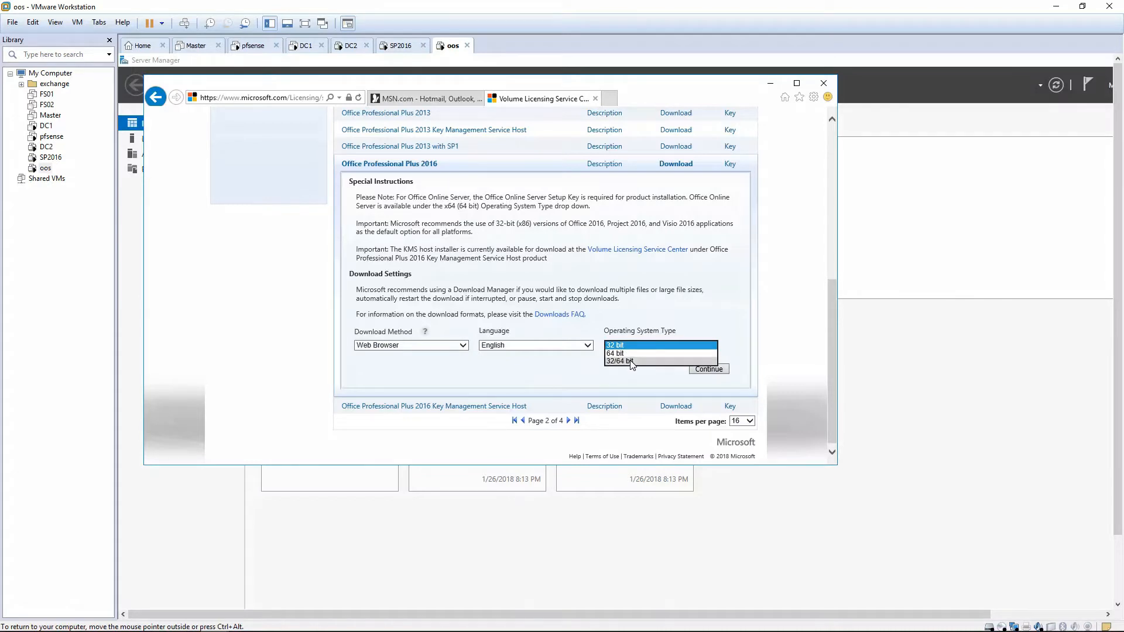
click(631, 361)
click(709, 369)
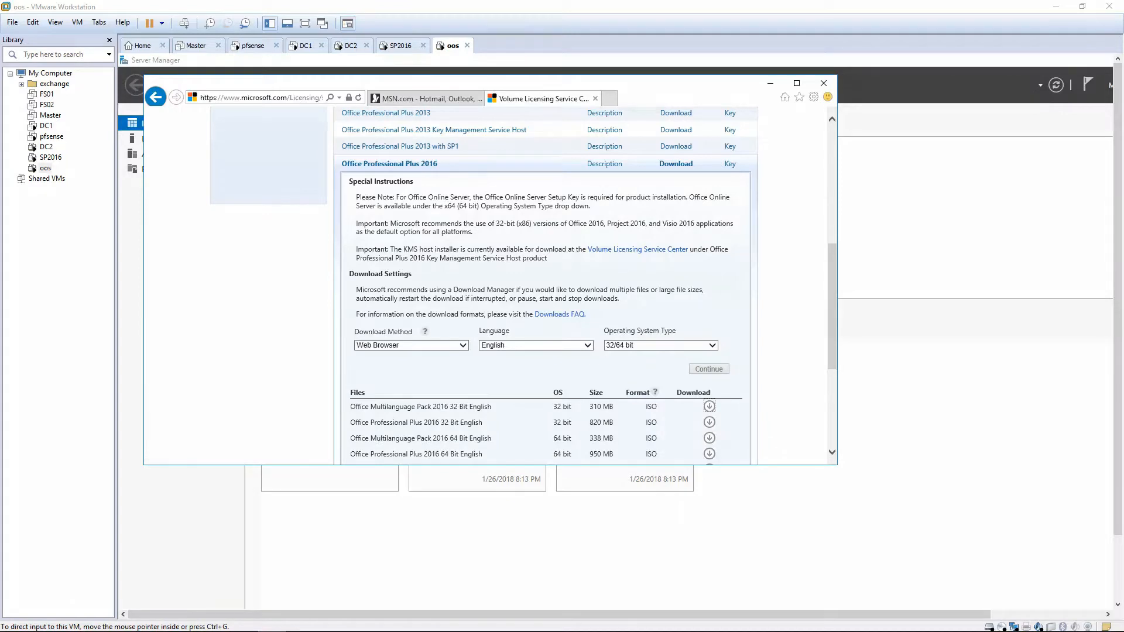
Download the Office Online Server 64 Bit English ISO and save it to the Desktop.
scroll(782, 332, down, 5)
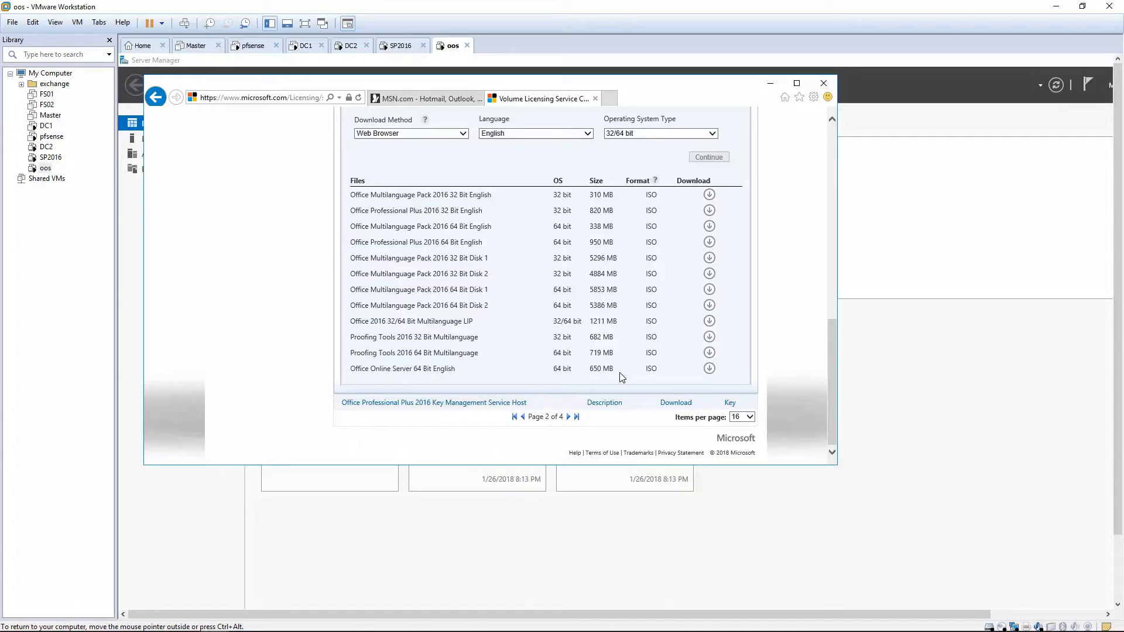
click(709, 369)
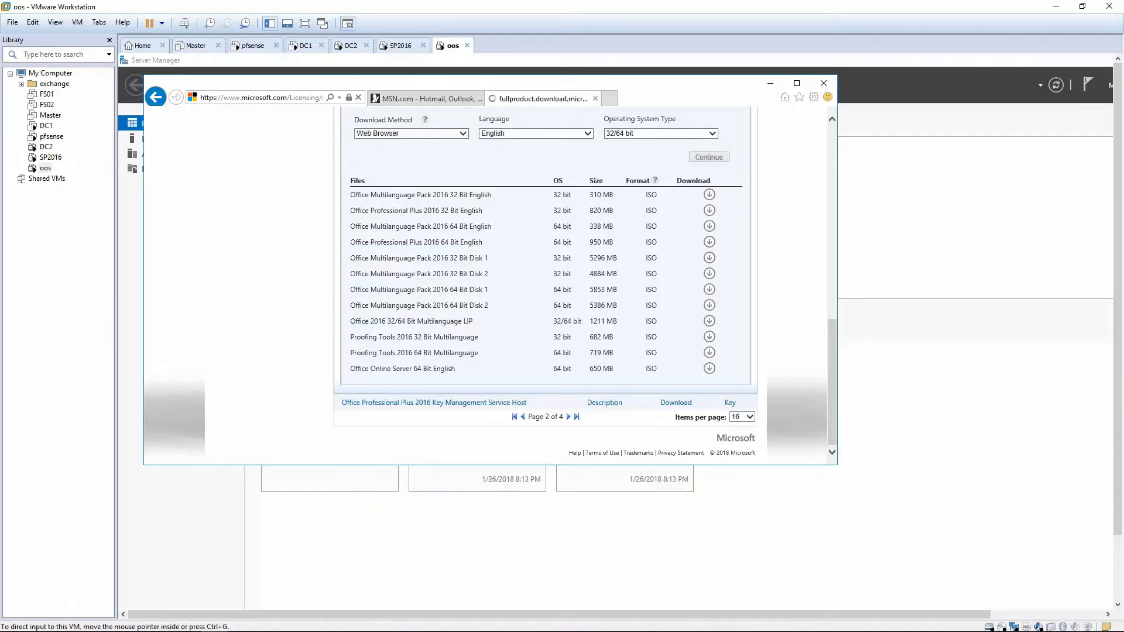
click(712, 452)
click(709, 486)
click(510, 299)
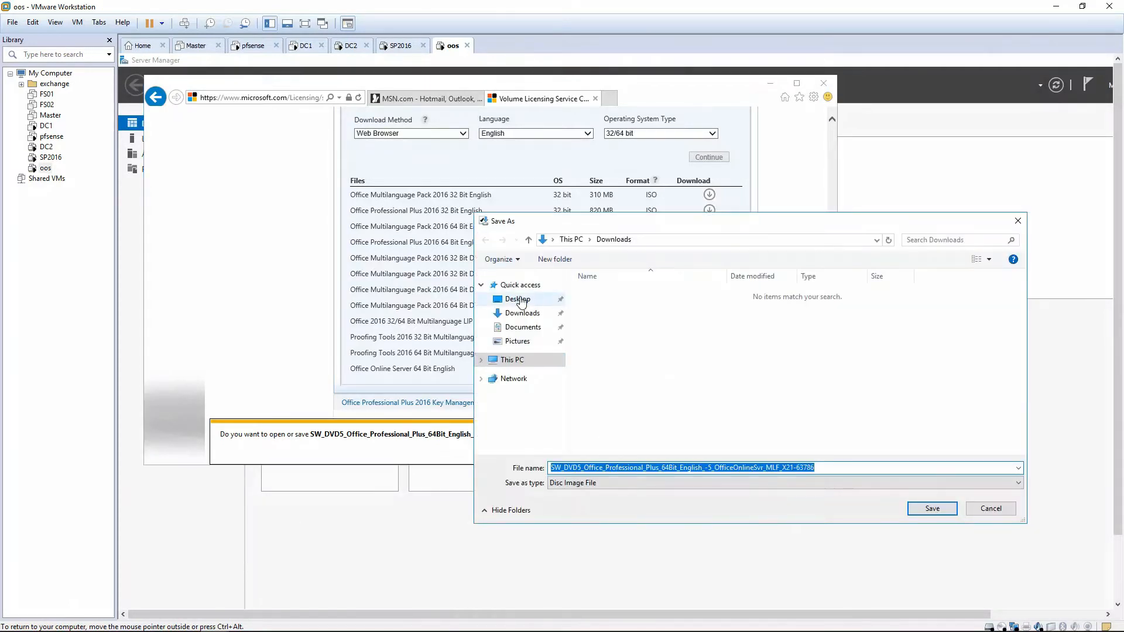
click(923, 510)
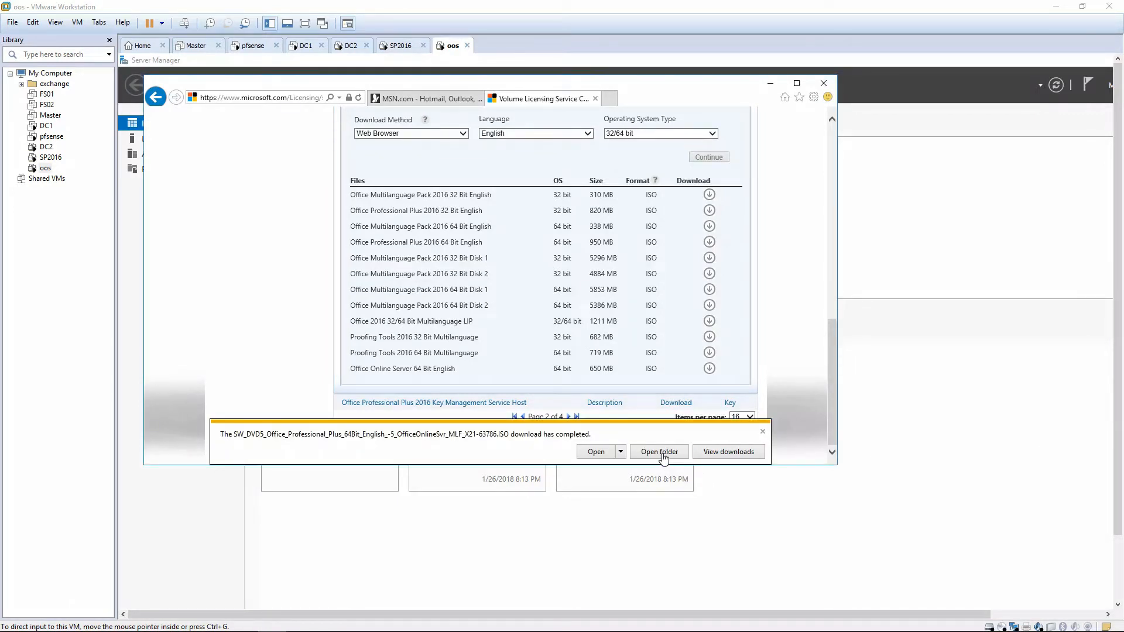
Mount the downloaded Office Online Server image from its folder and try to run its setup, closing any error message.
click(651, 456)
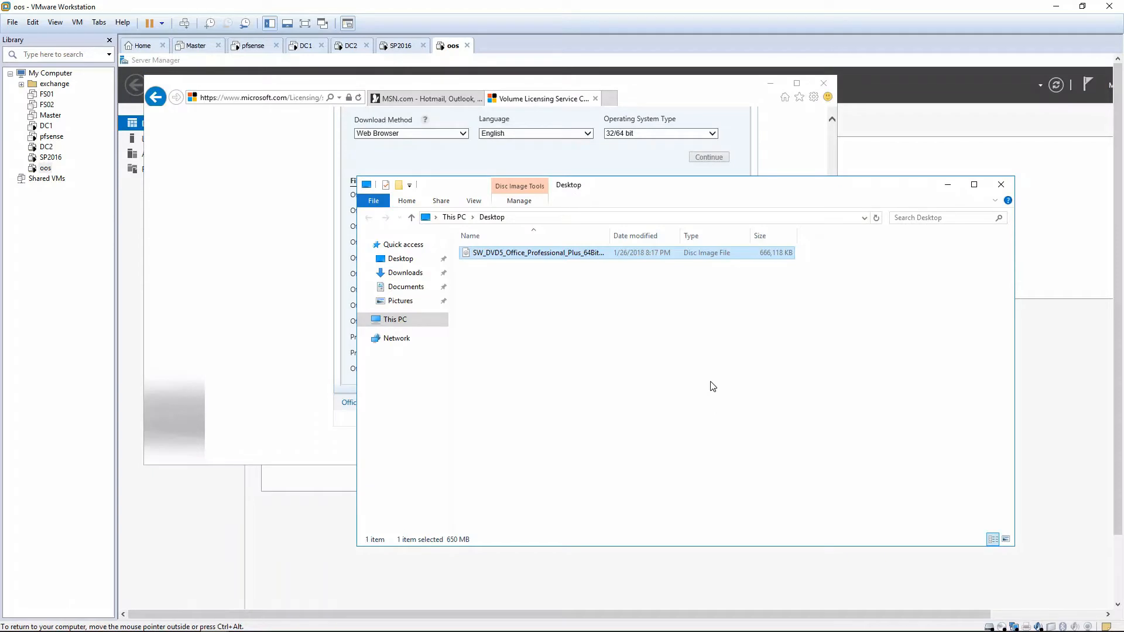
double_click(576, 257)
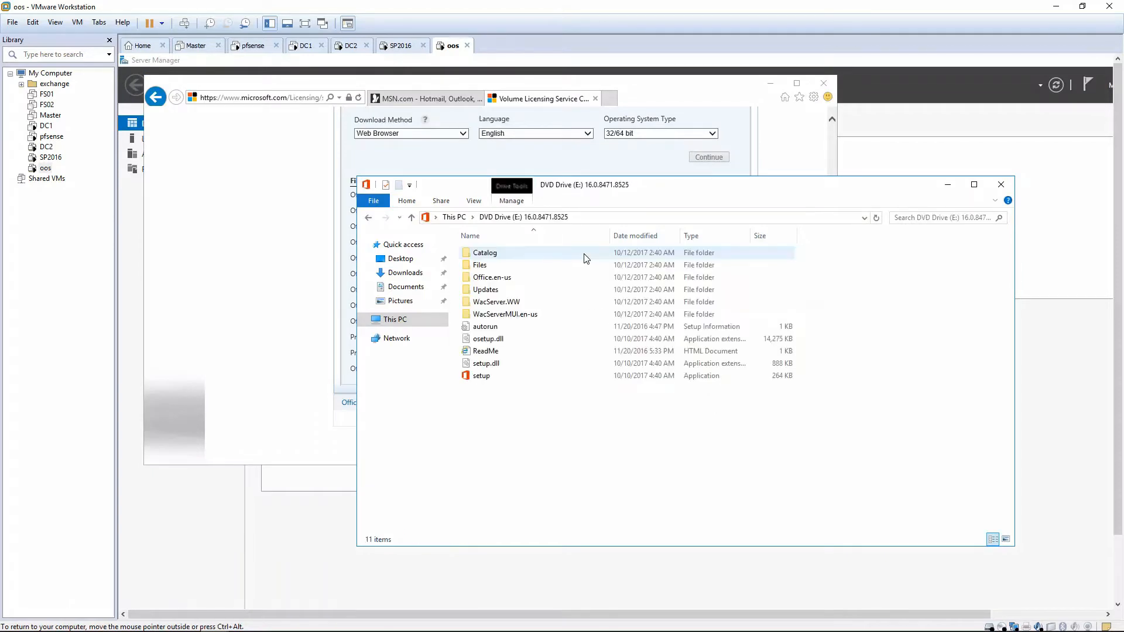
double_click(488, 378)
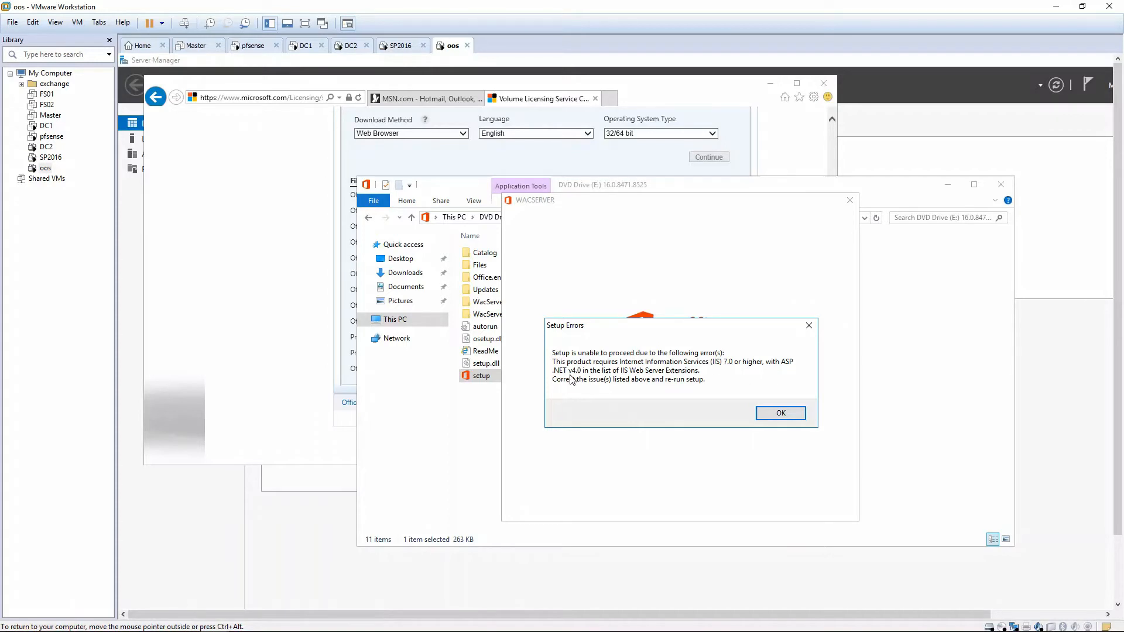
click(783, 414)
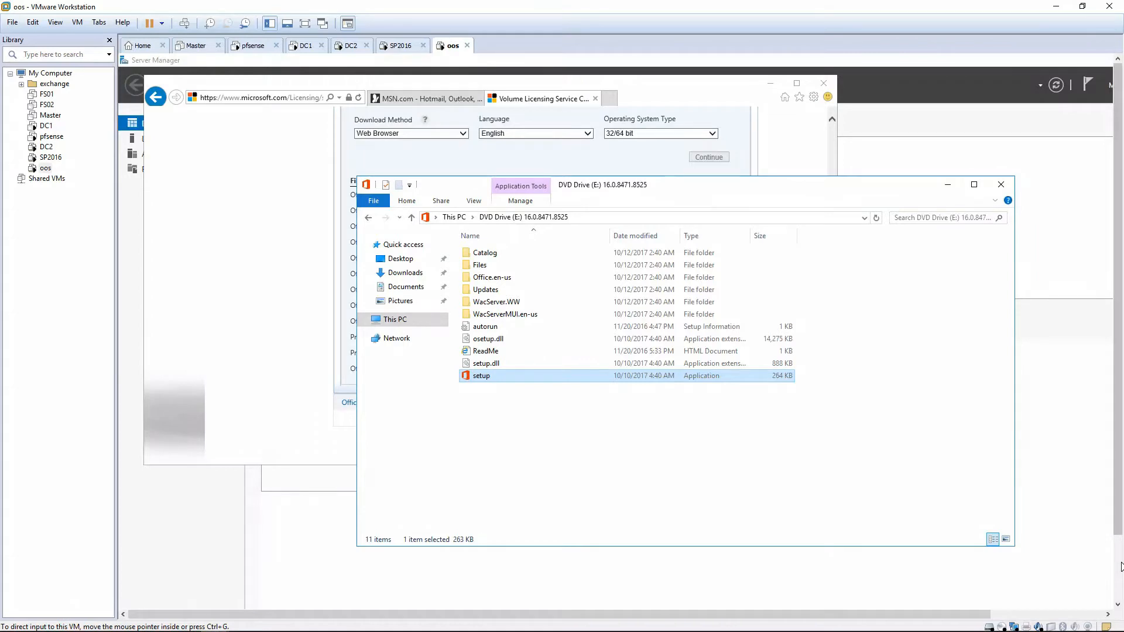
Switch to Server Manager and show the start of its Dashboard.
drag(1118, 509, 1117, 577)
click(275, 598)
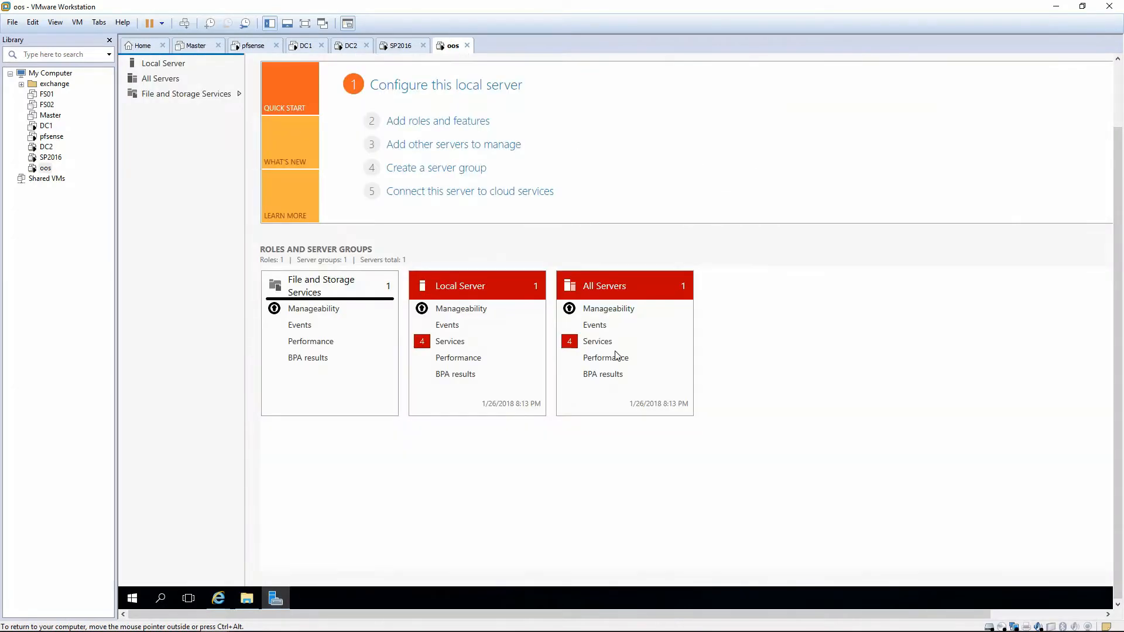
drag(1117, 252, 1118, 187)
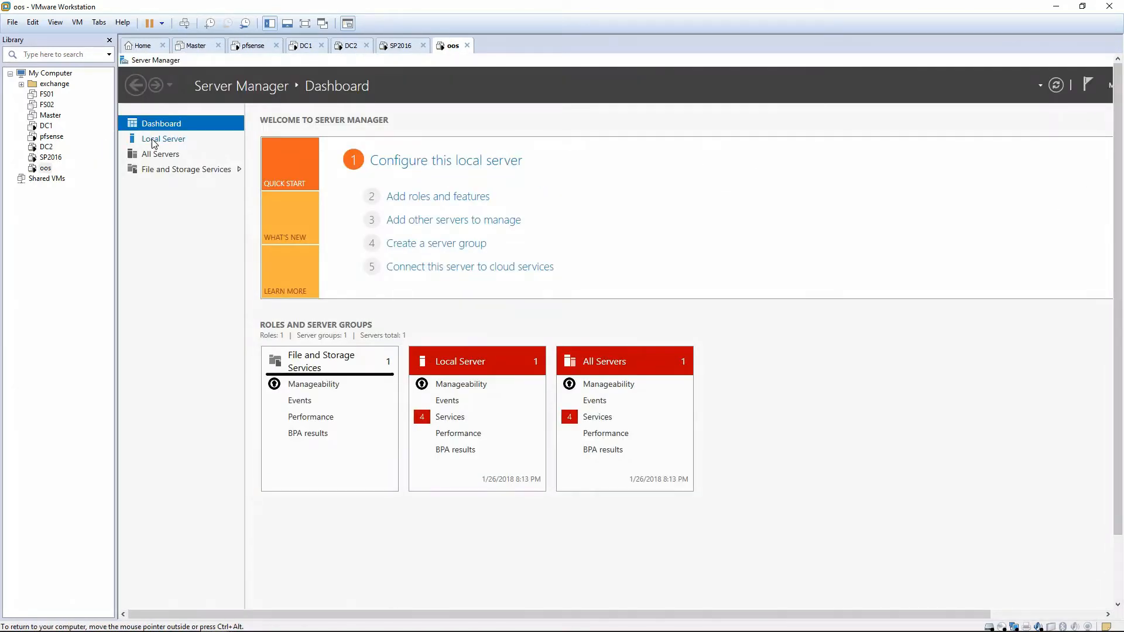
Show the Local Server properties in Server Manager and display the oos virtual machine in full screen.
click(156, 142)
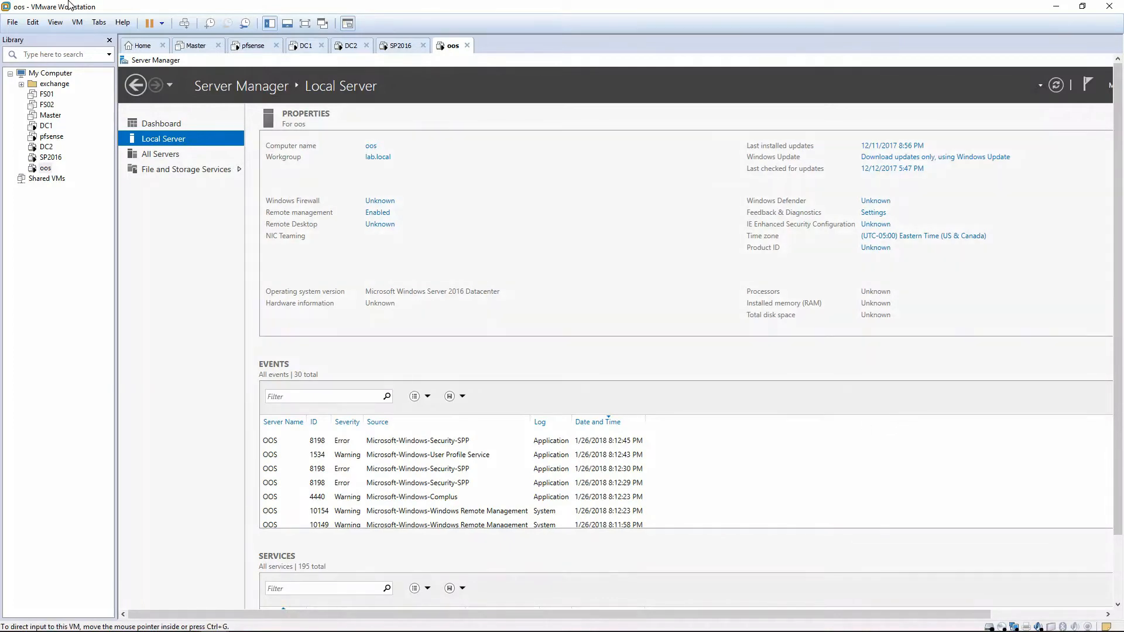
click(55, 23)
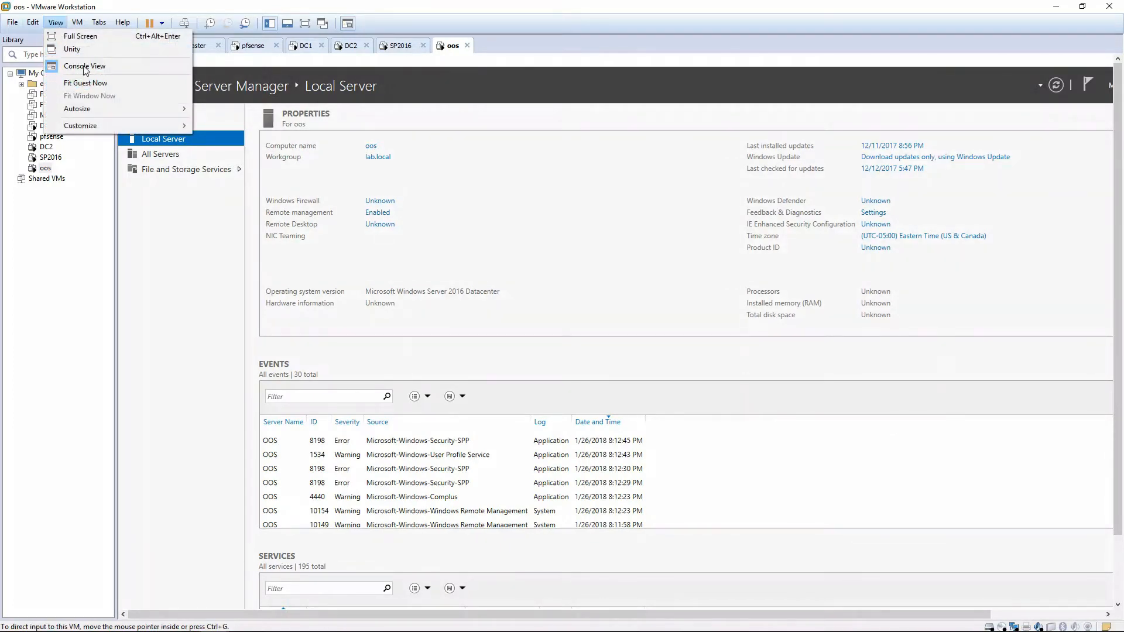
click(80, 38)
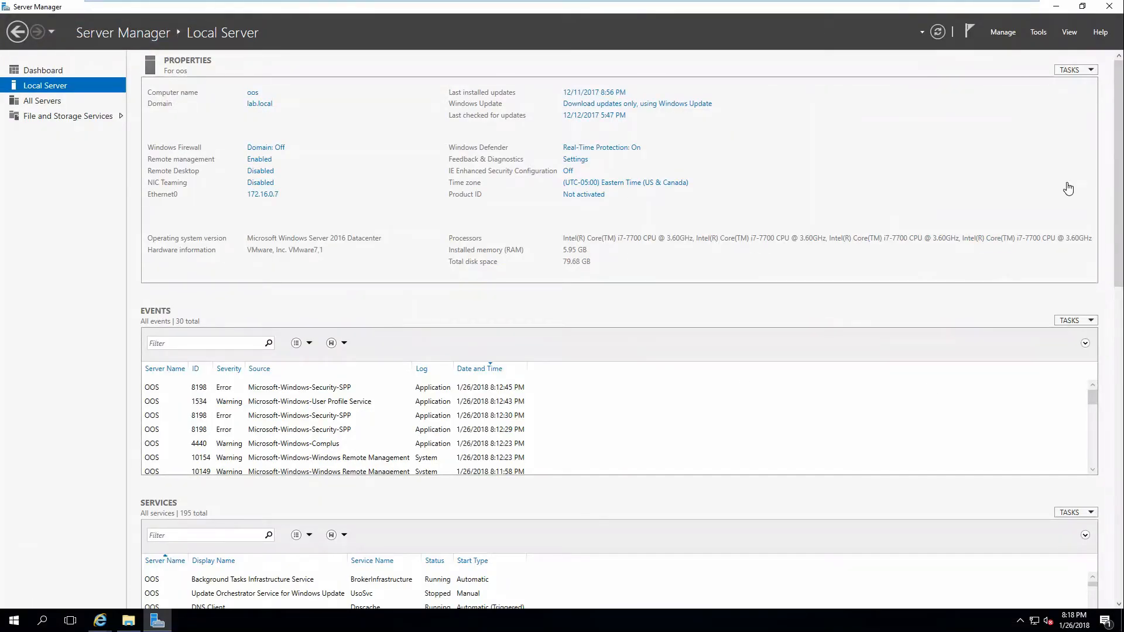
Start adding roles and features to the local server and select the Web Server (IIS) role with its required features.
click(1003, 31)
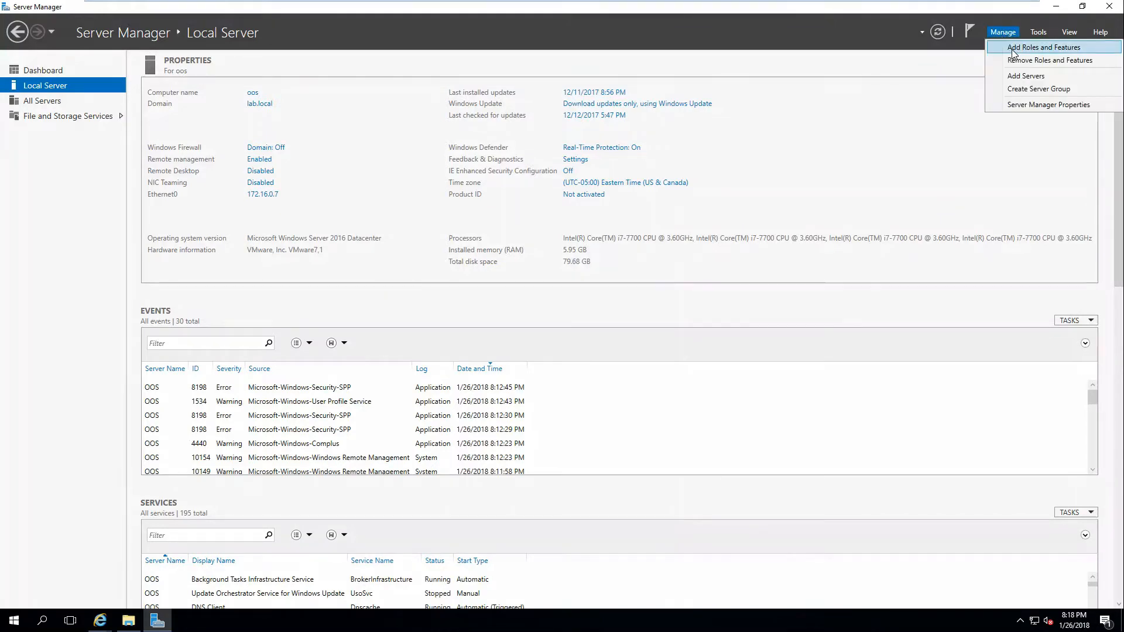
click(1014, 52)
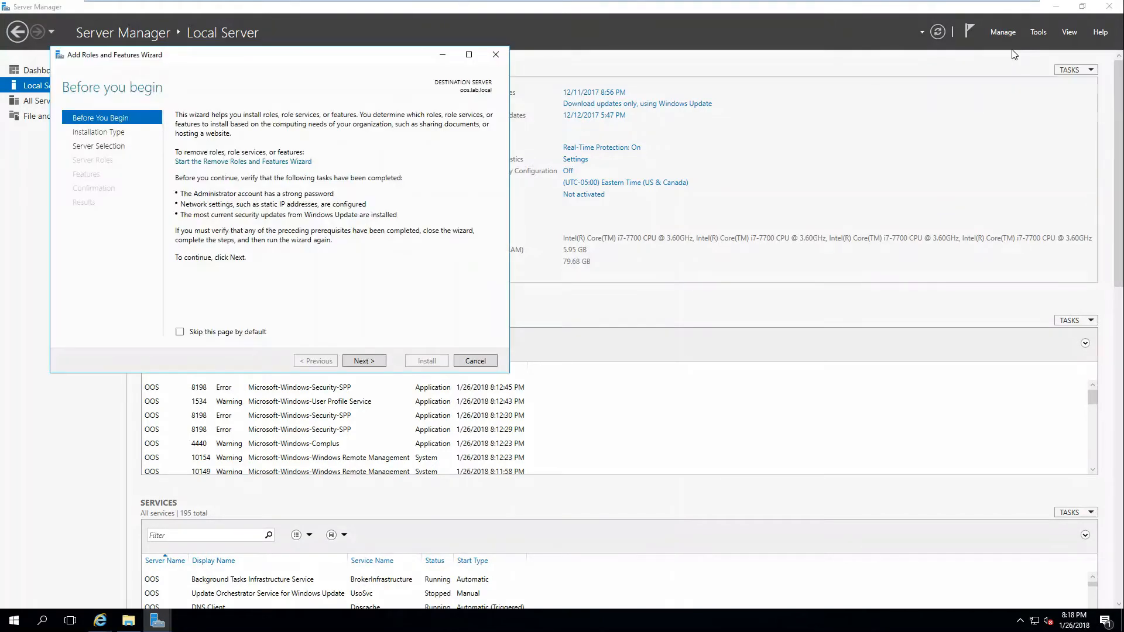
click(355, 362)
click(355, 361)
click(355, 361)
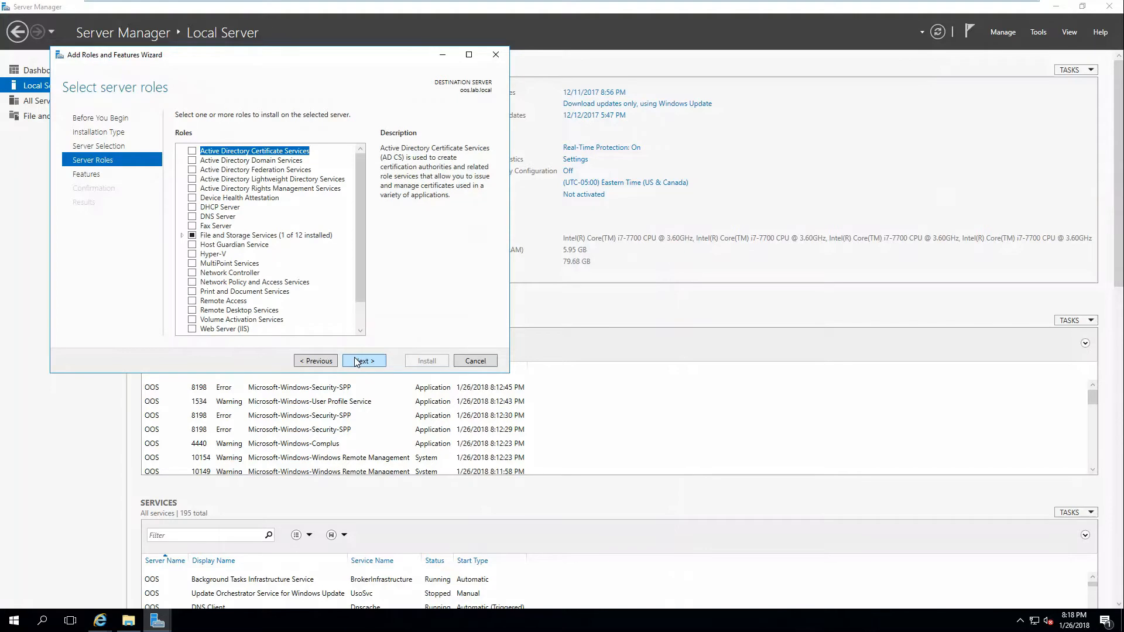
scroll(269, 279, down, 1)
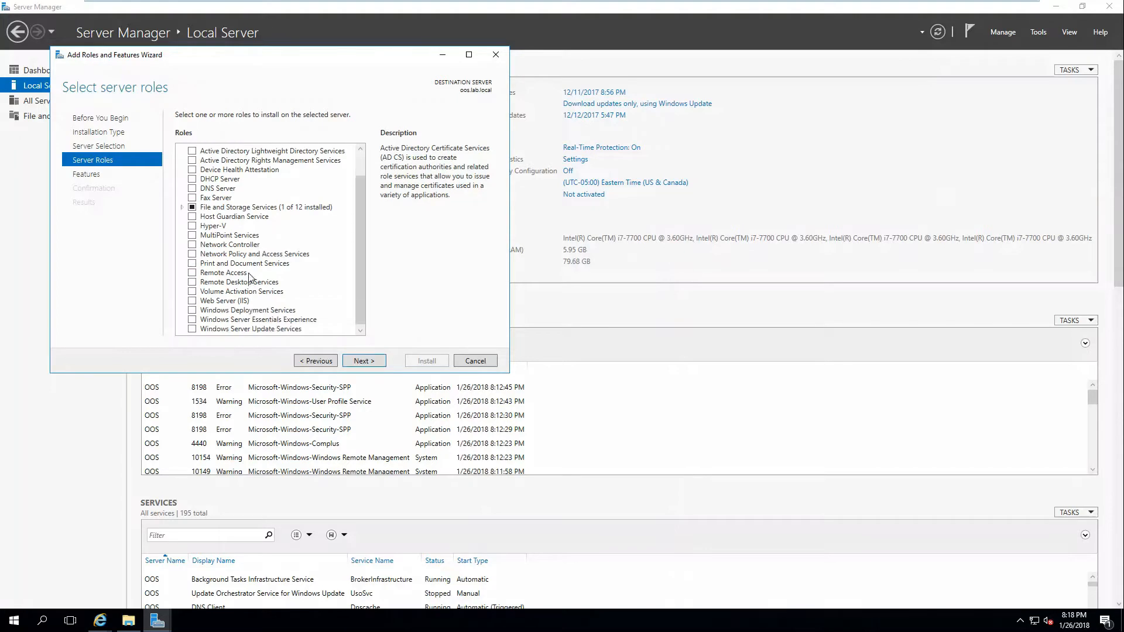
click(193, 300)
click(309, 306)
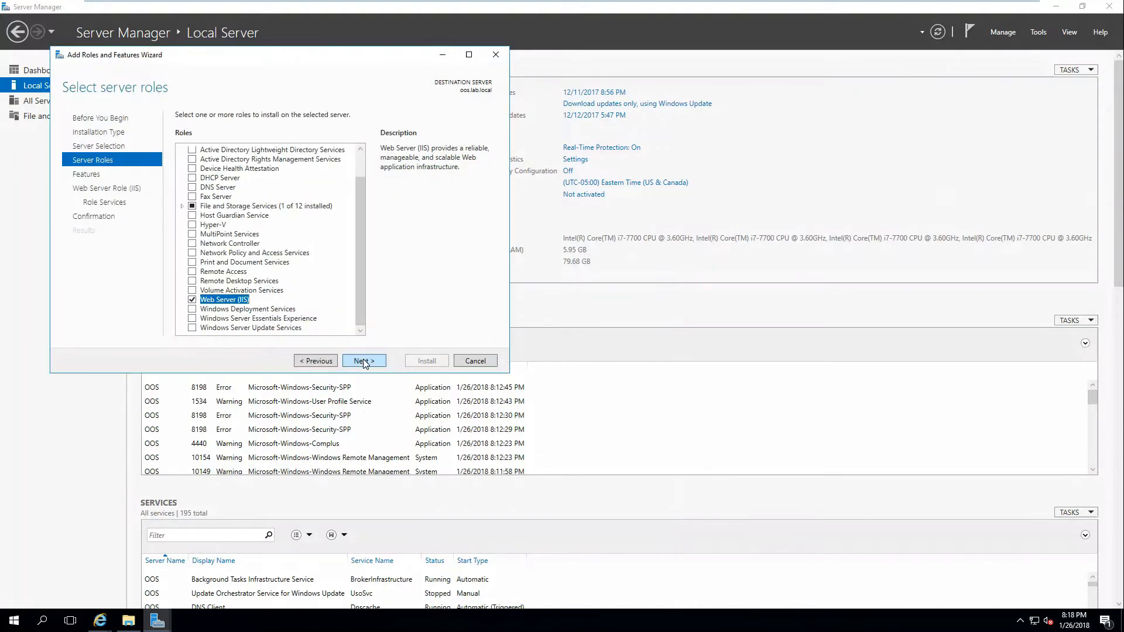
click(363, 361)
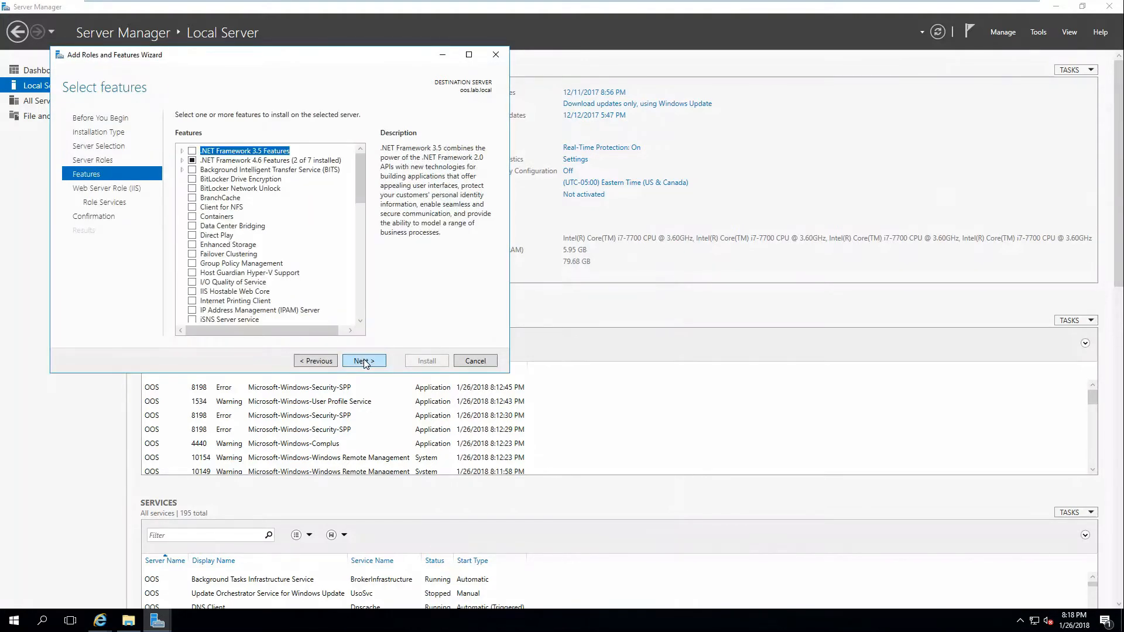
Select the ASP.NET 4.6 and Windows Identity Foundation 3.5 features for installation.
click(182, 161)
click(202, 180)
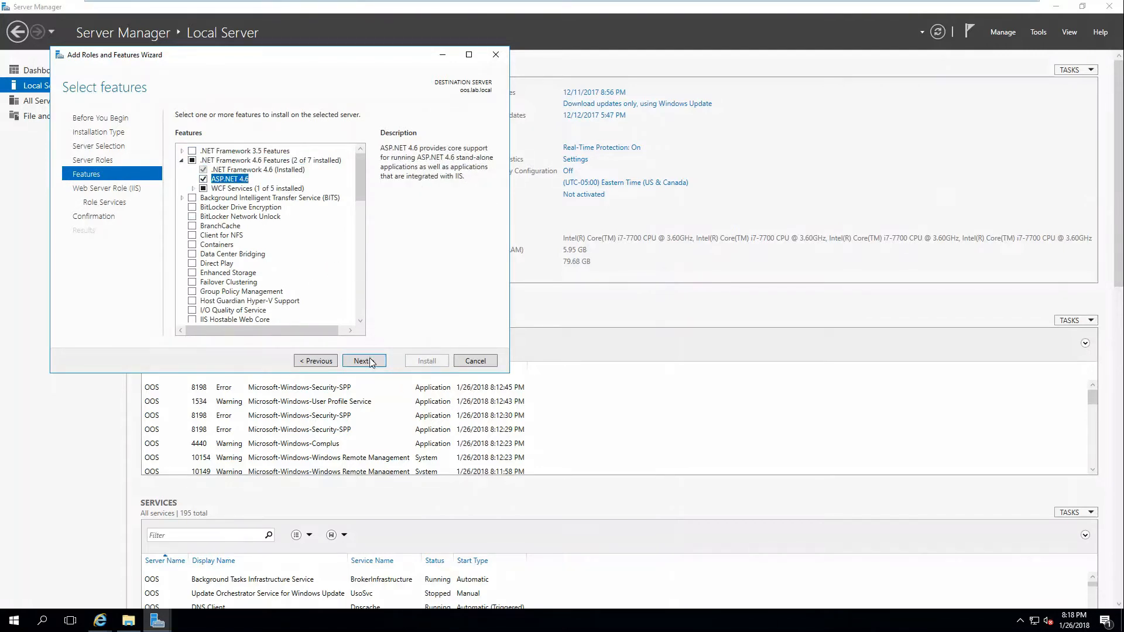
scroll(300, 233, down, 1)
scroll(299, 233, down, 12)
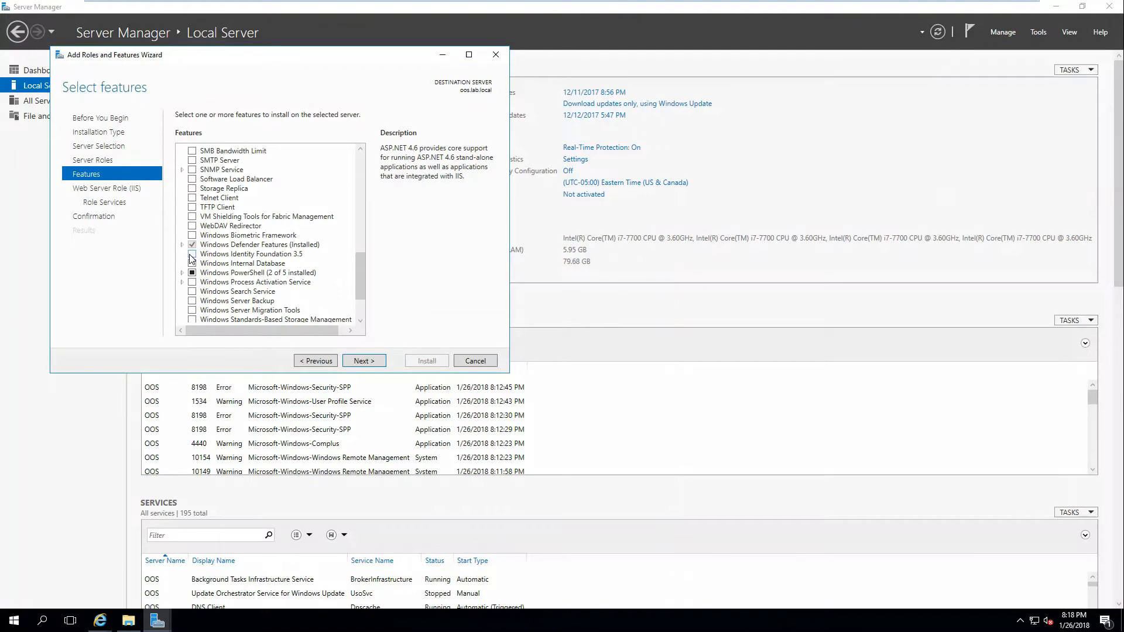
click(192, 255)
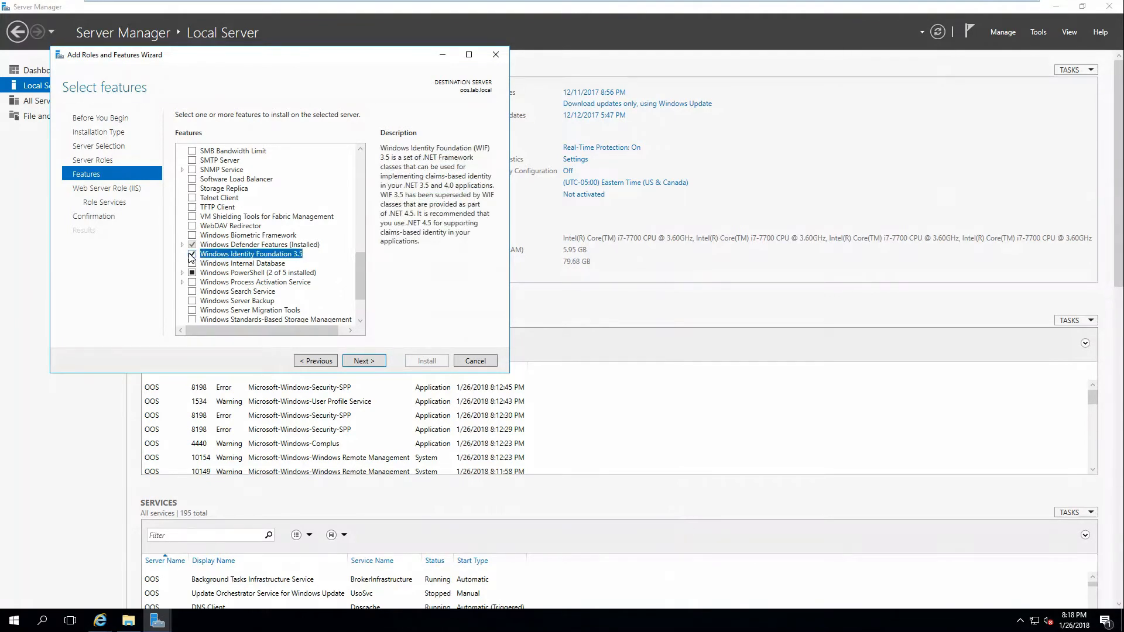
click(358, 361)
Accept the default Web Server role services, install the selected roles and features, and close the wizard.
click(355, 361)
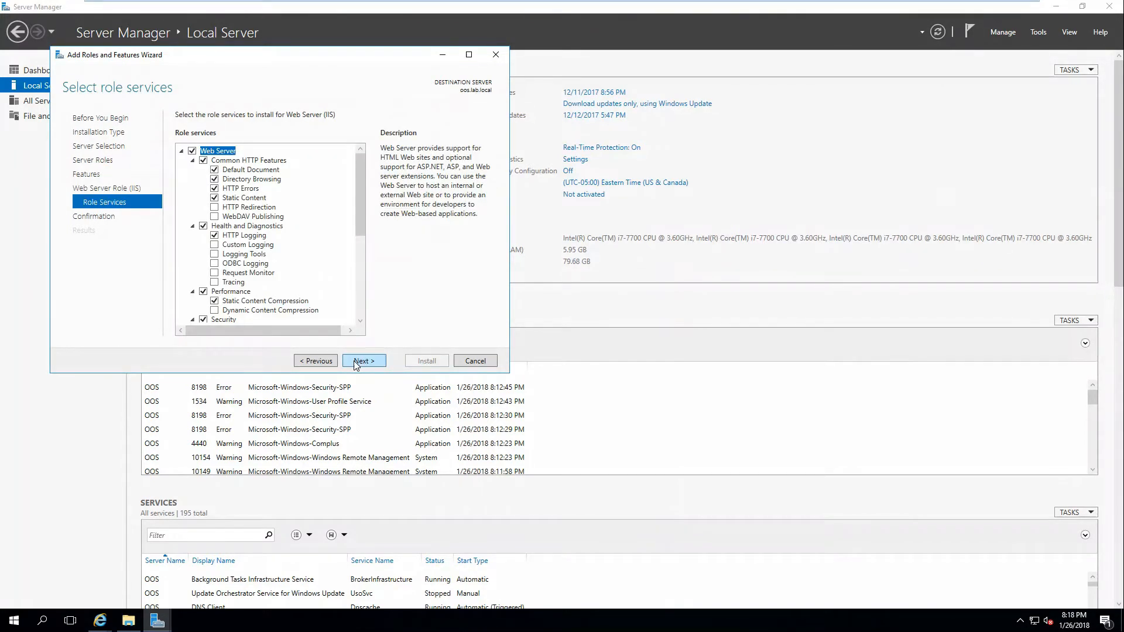
click(355, 361)
click(436, 363)
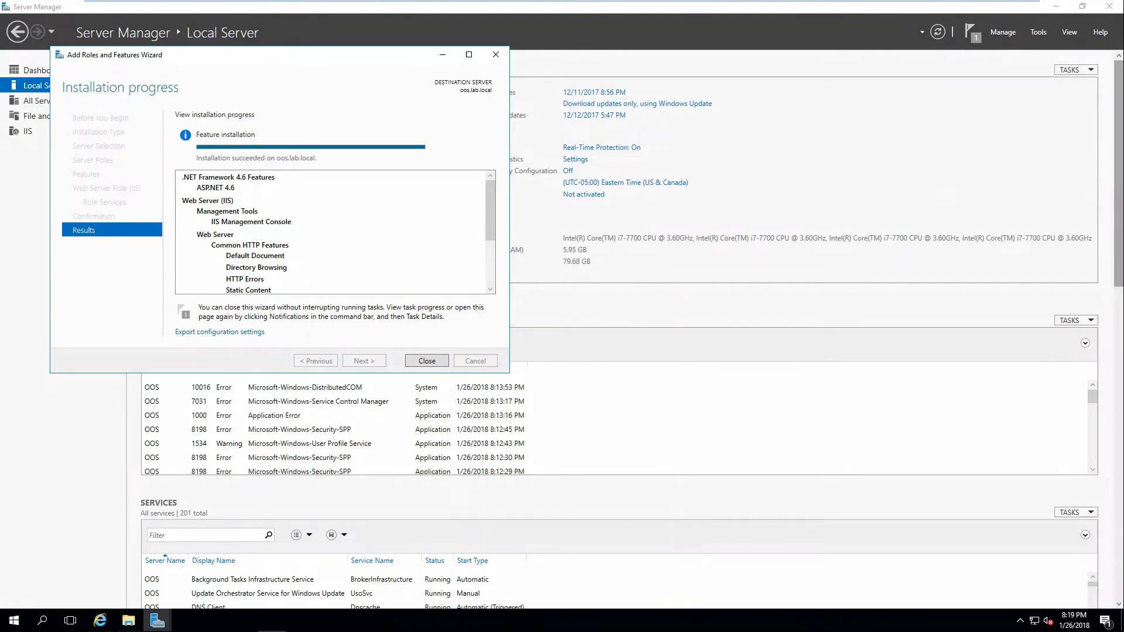
click(426, 360)
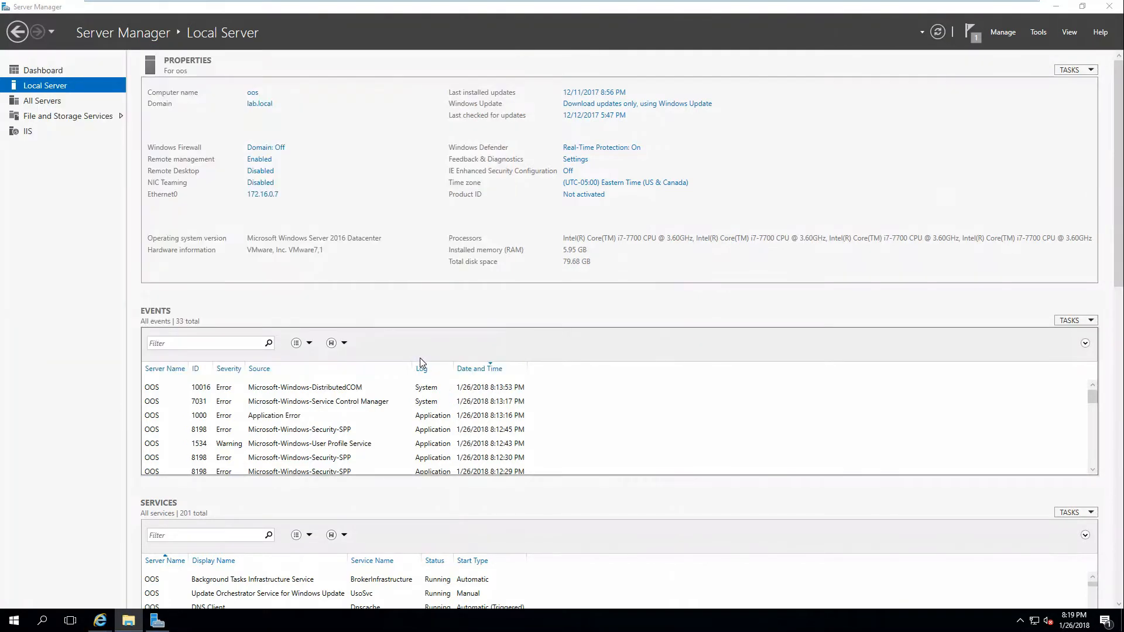
Close Server Manager and the Internet Explorer window with all its tabs.
click(1108, 7)
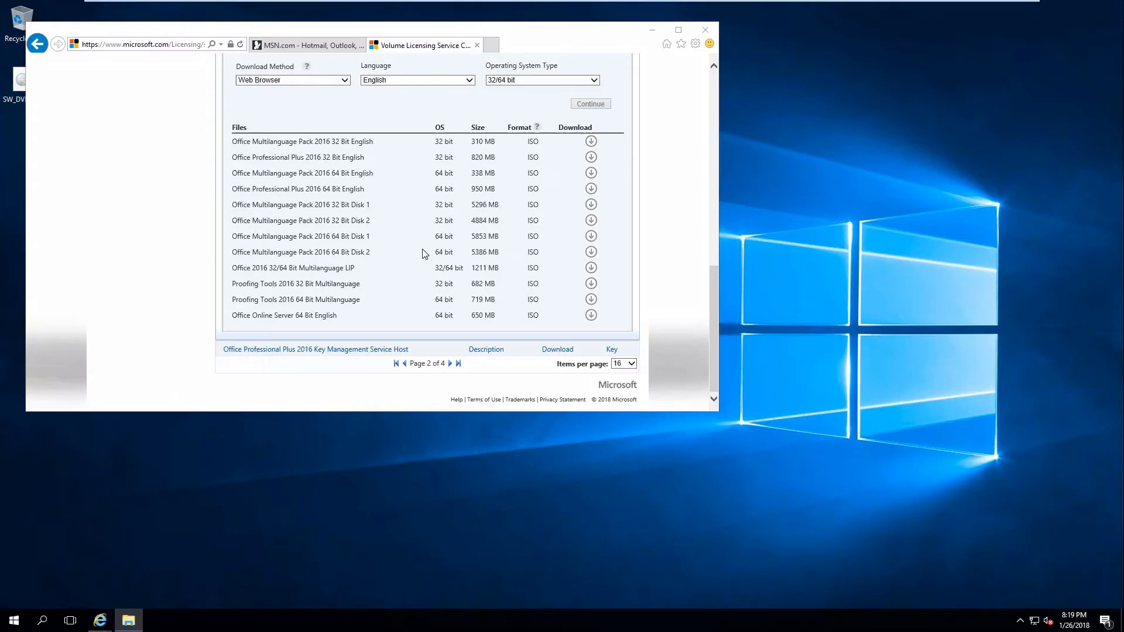
click(707, 36)
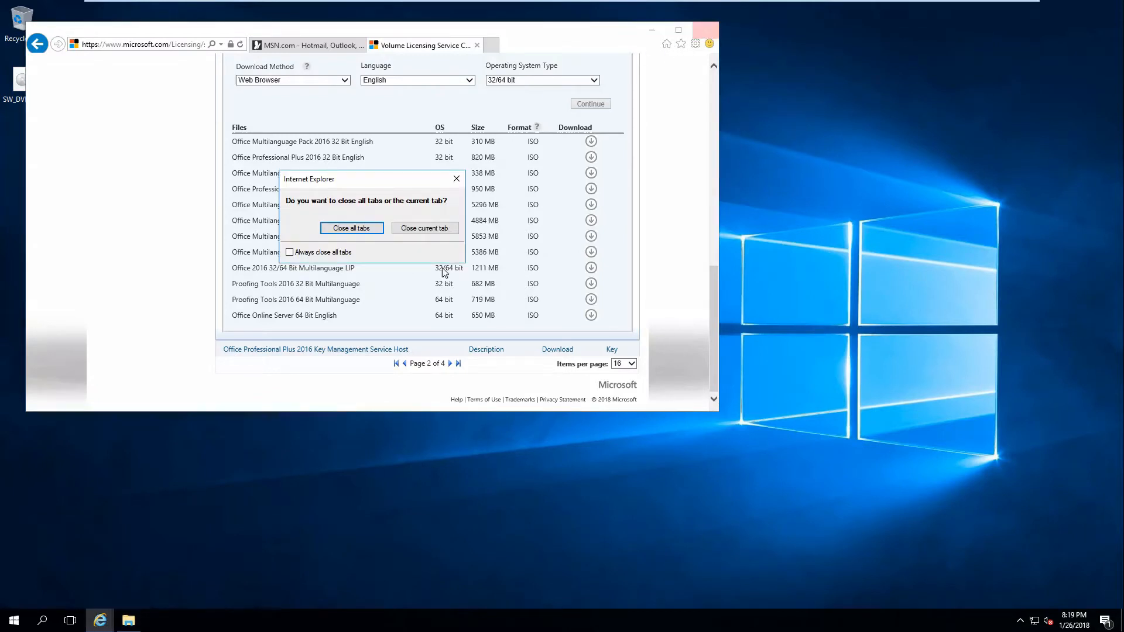
click(358, 233)
Run setup from the Office Online Server image, accept the license terms, install to the default location, and close the image's folder window.
double_click(34, 90)
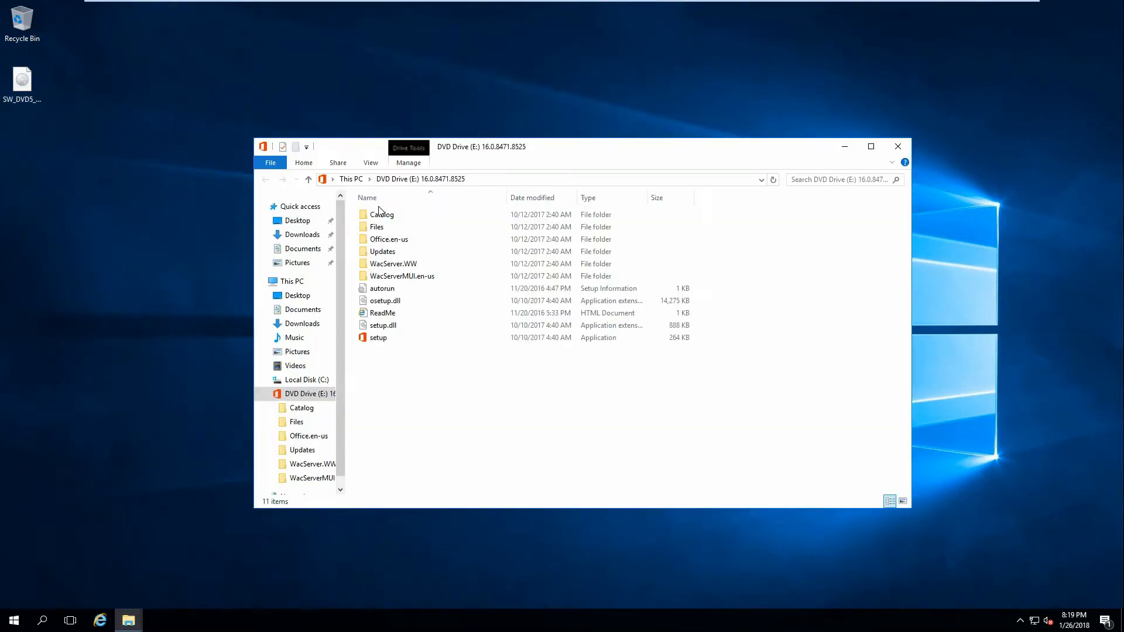
double_click(376, 337)
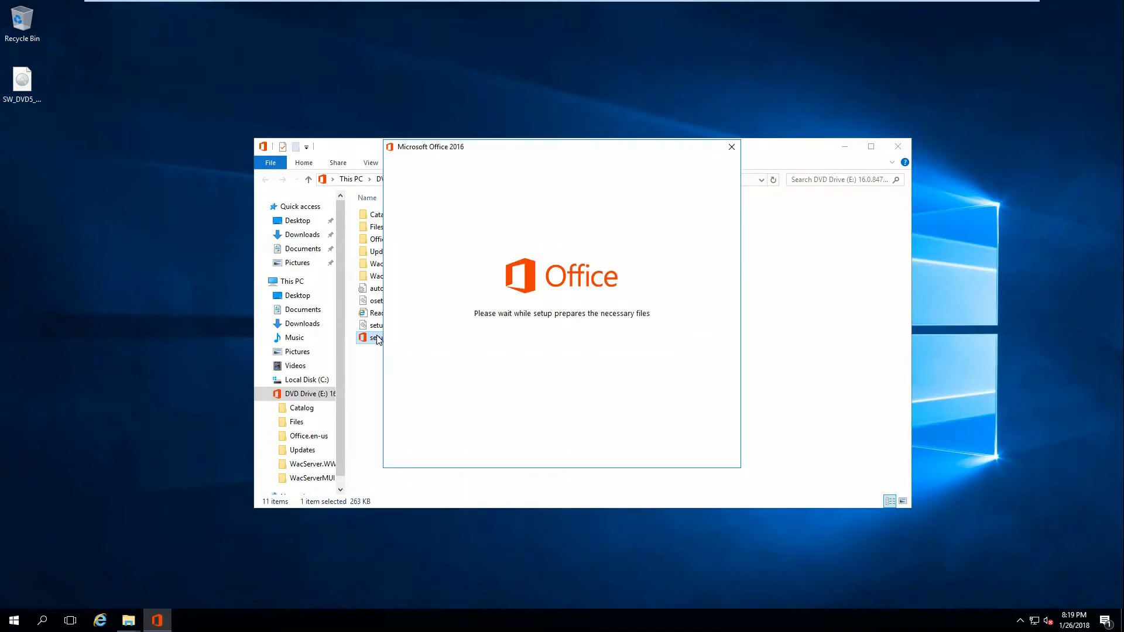
click(449, 444)
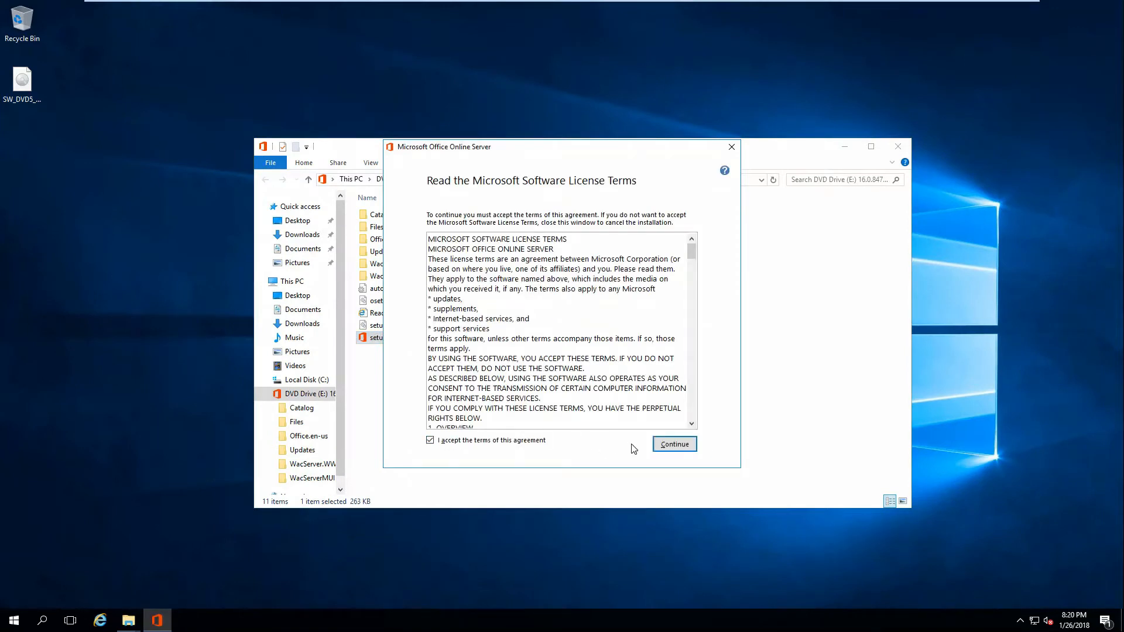
click(680, 446)
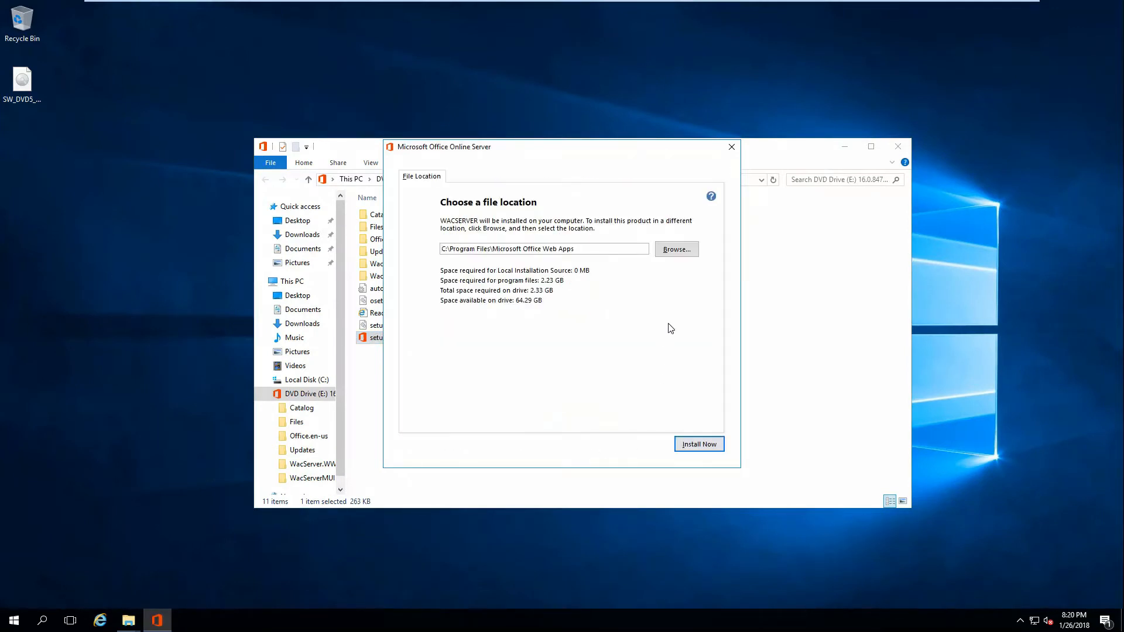
click(711, 450)
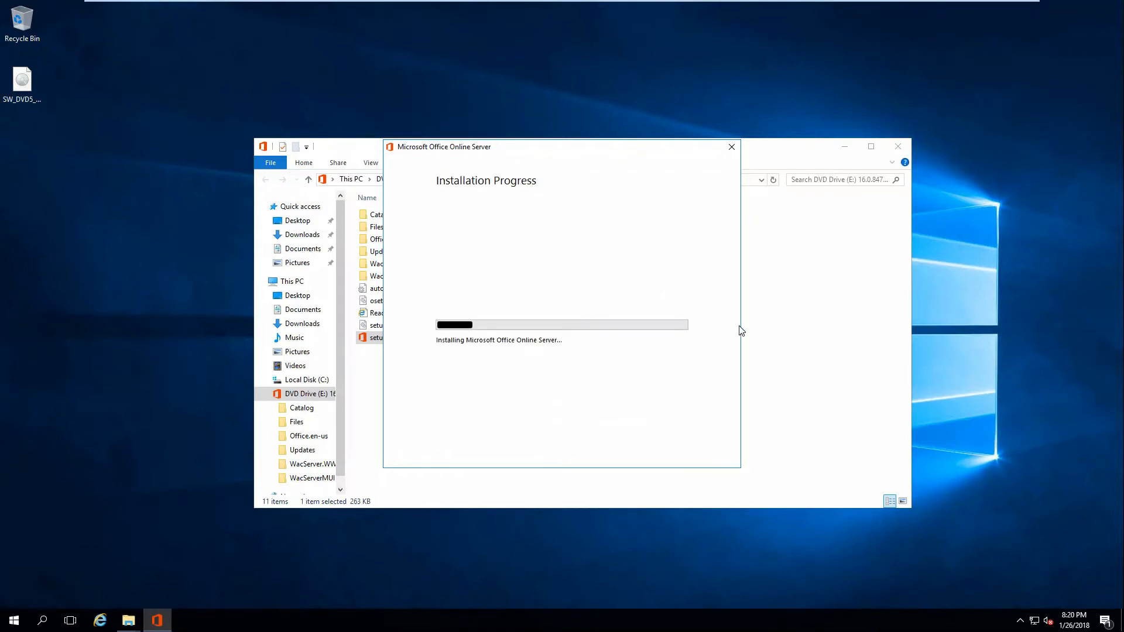
click(901, 147)
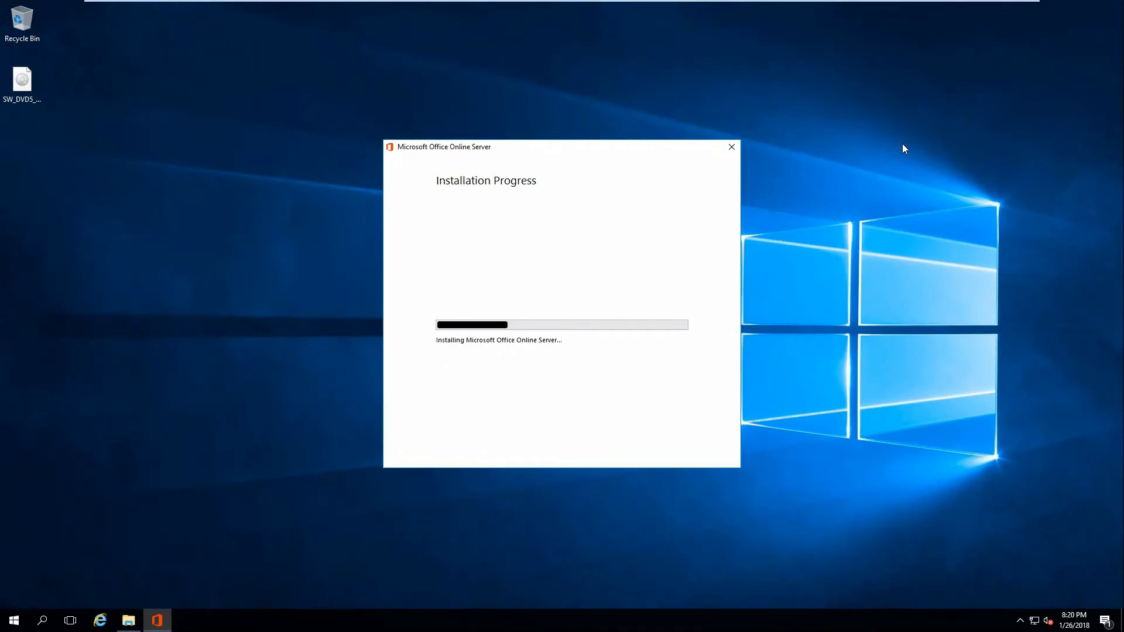
Check the Windows Firewall status in Control Panel using small icons, and close it and the finished Office Online Server setup.
click(14, 620)
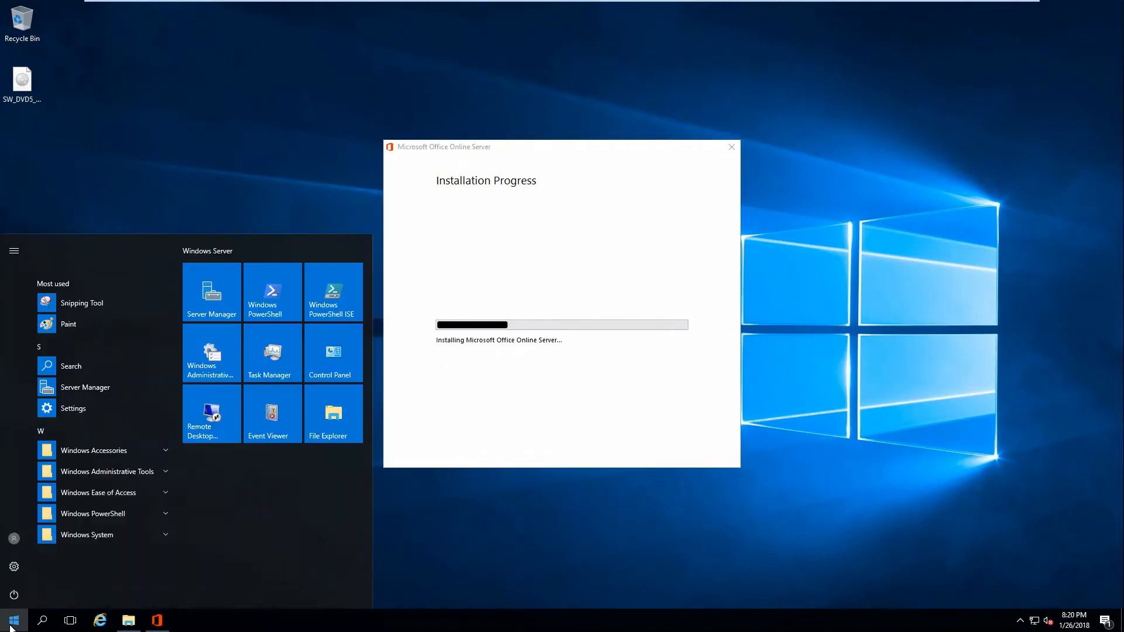
click(329, 353)
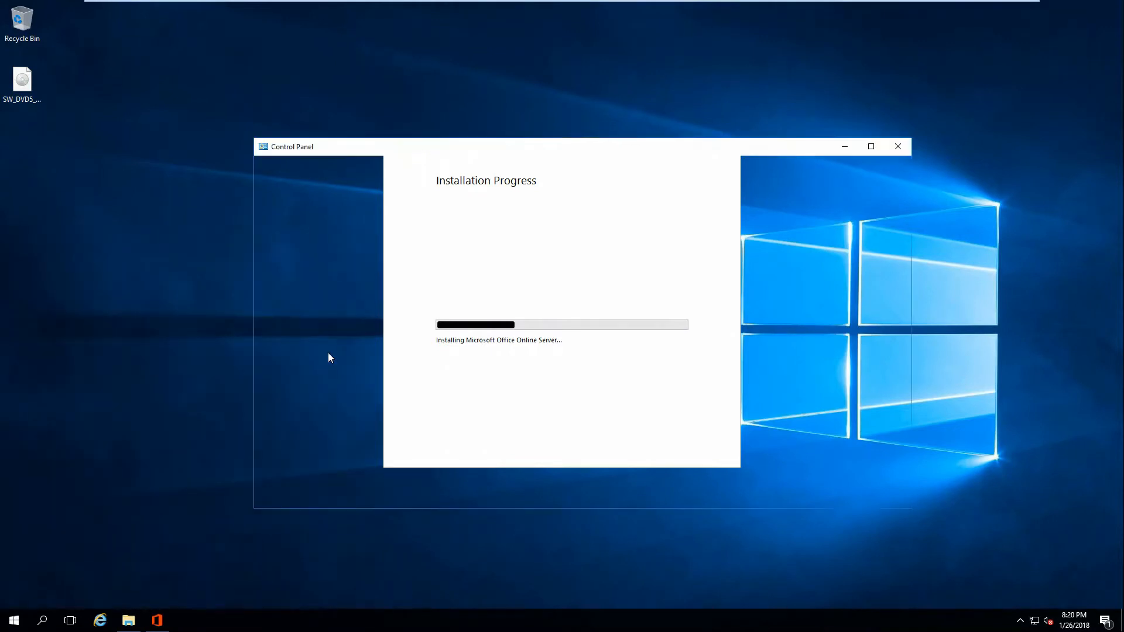
click(755, 197)
click(761, 241)
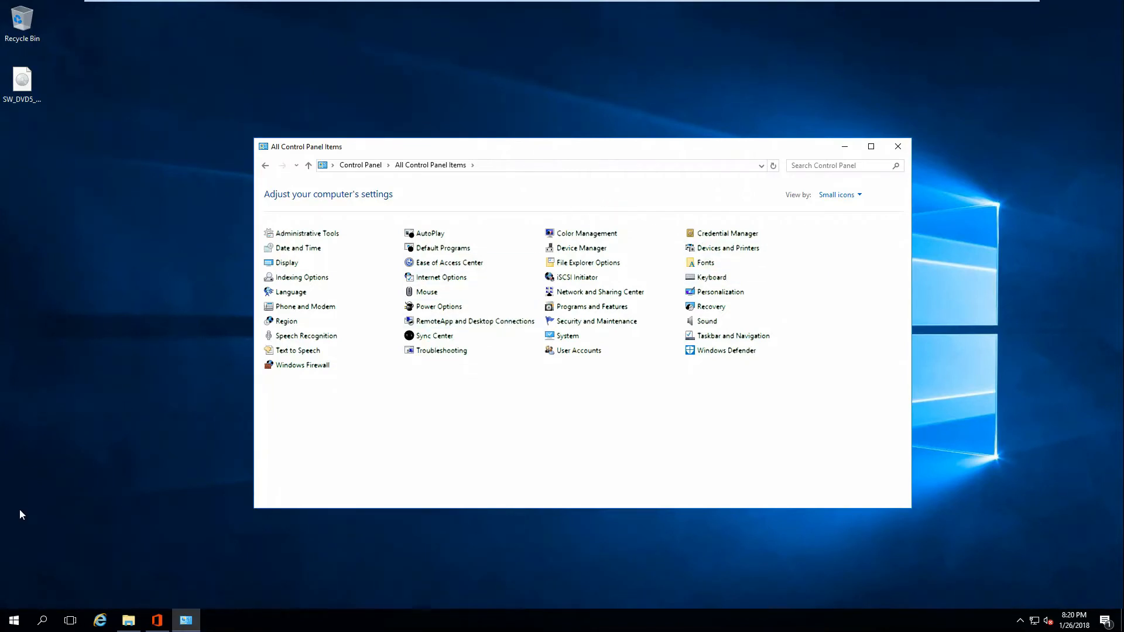
drag(412, 154, 225, 67)
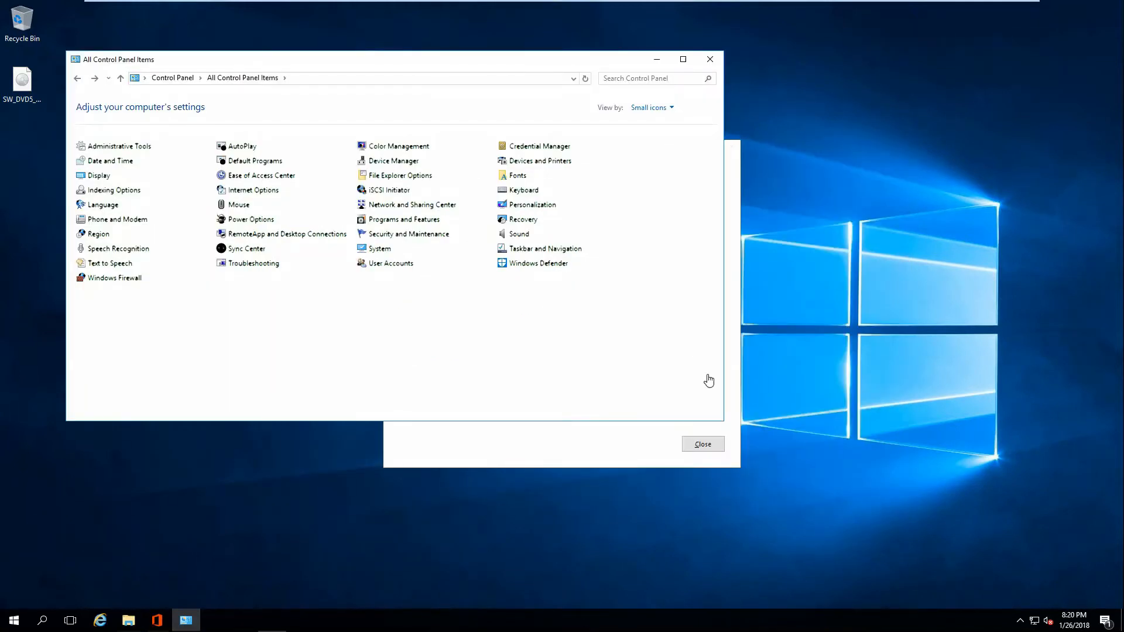
click(99, 280)
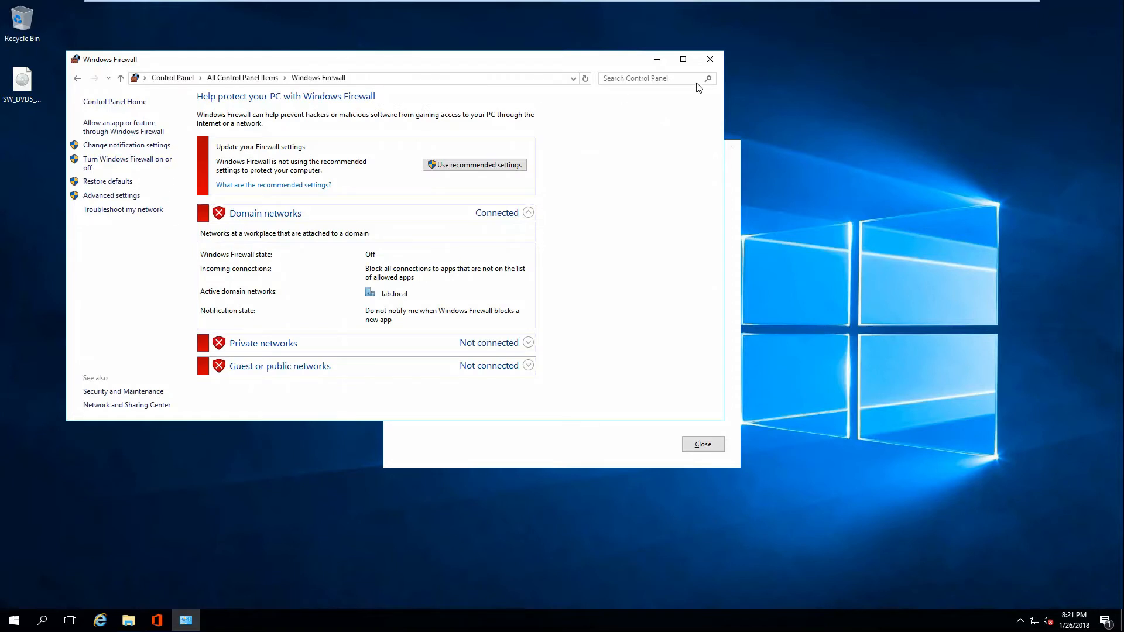
click(716, 61)
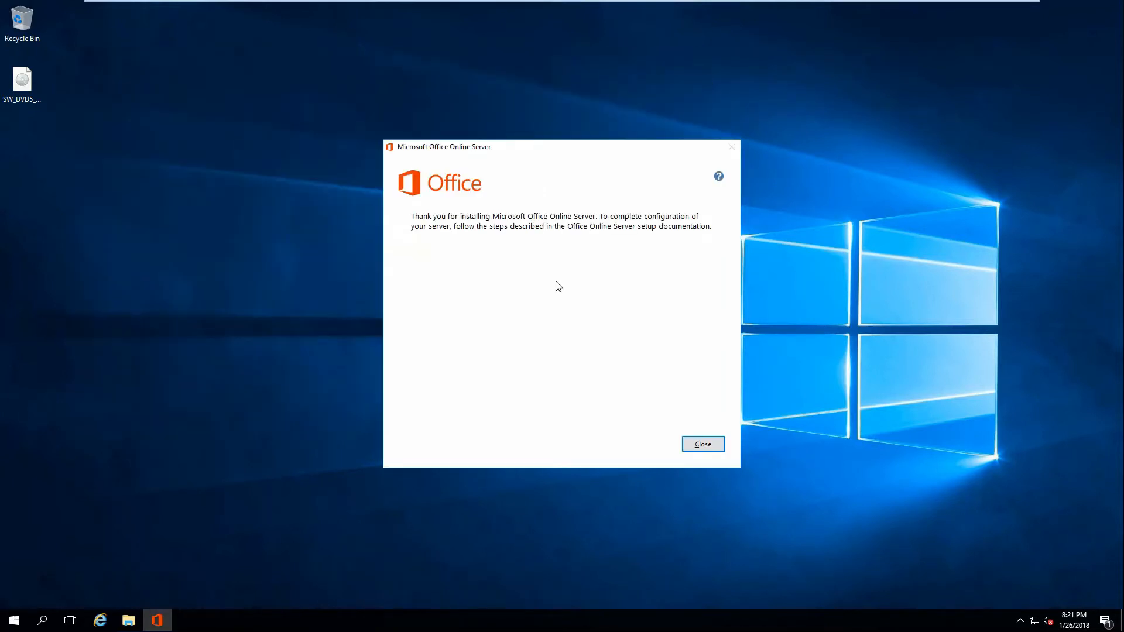
click(707, 446)
Open the advanced options of Windows Update and enable updates for other Microsoft products.
click(14, 620)
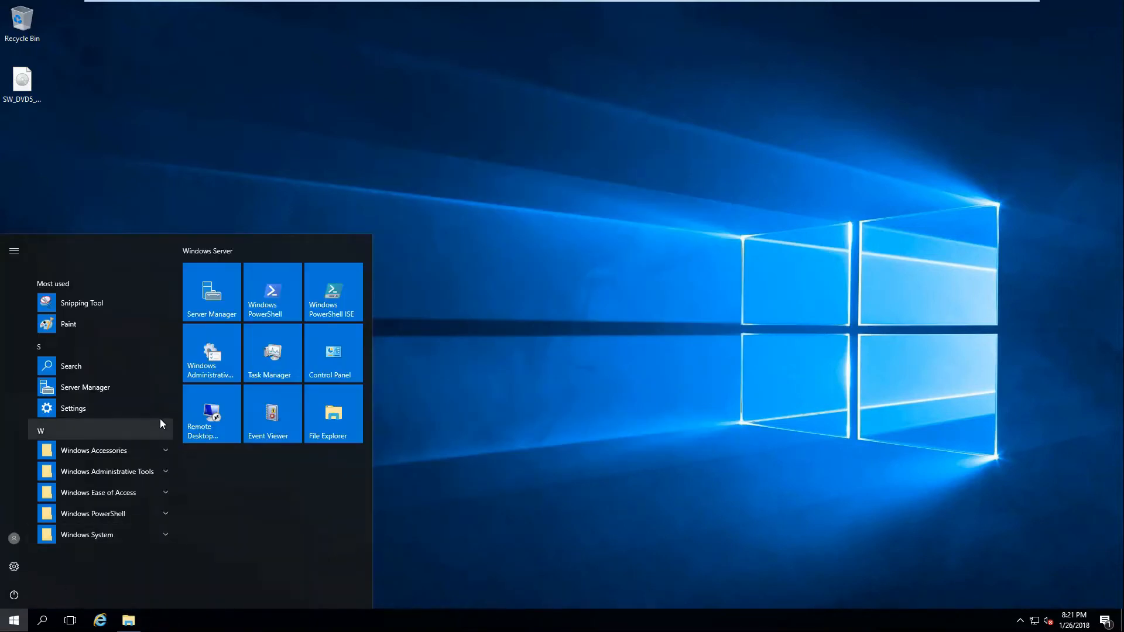
text(update)
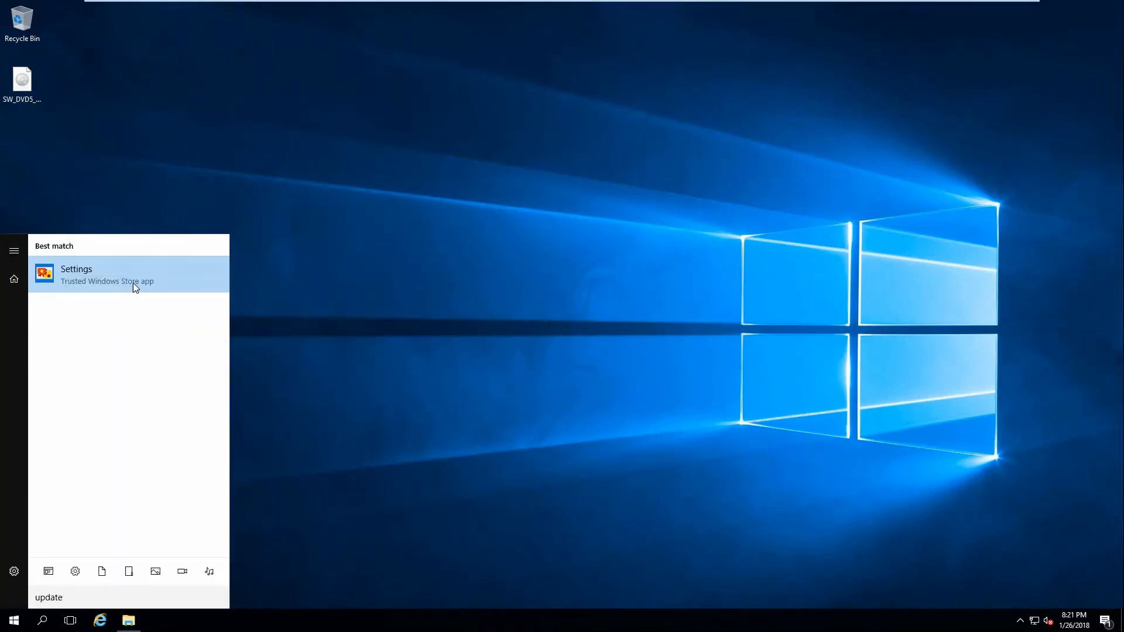
click(133, 283)
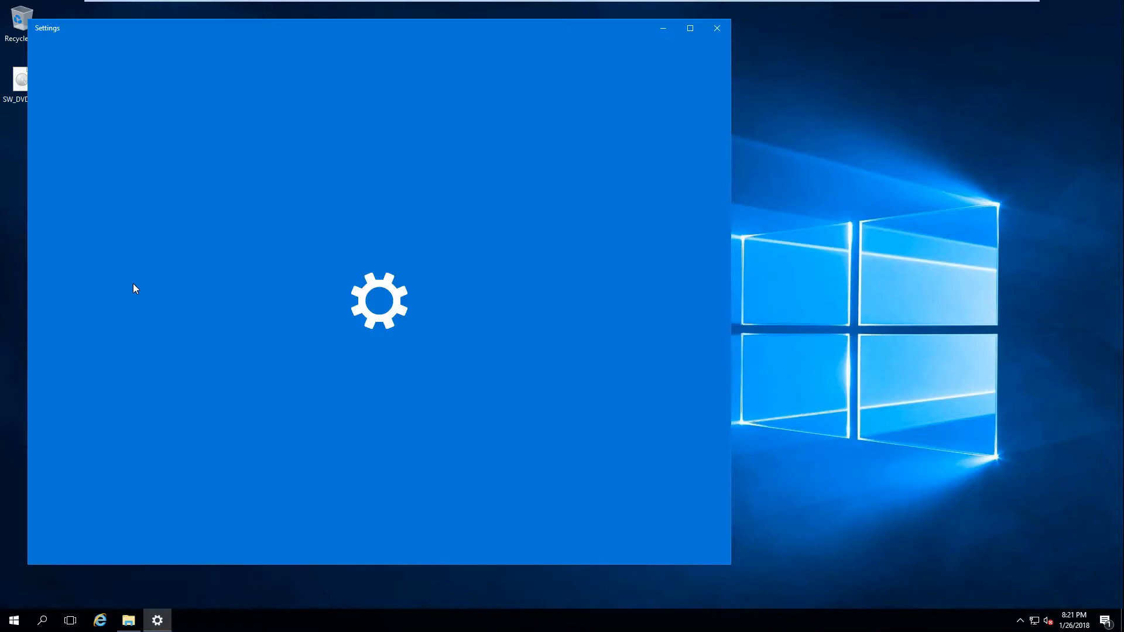
click(476, 295)
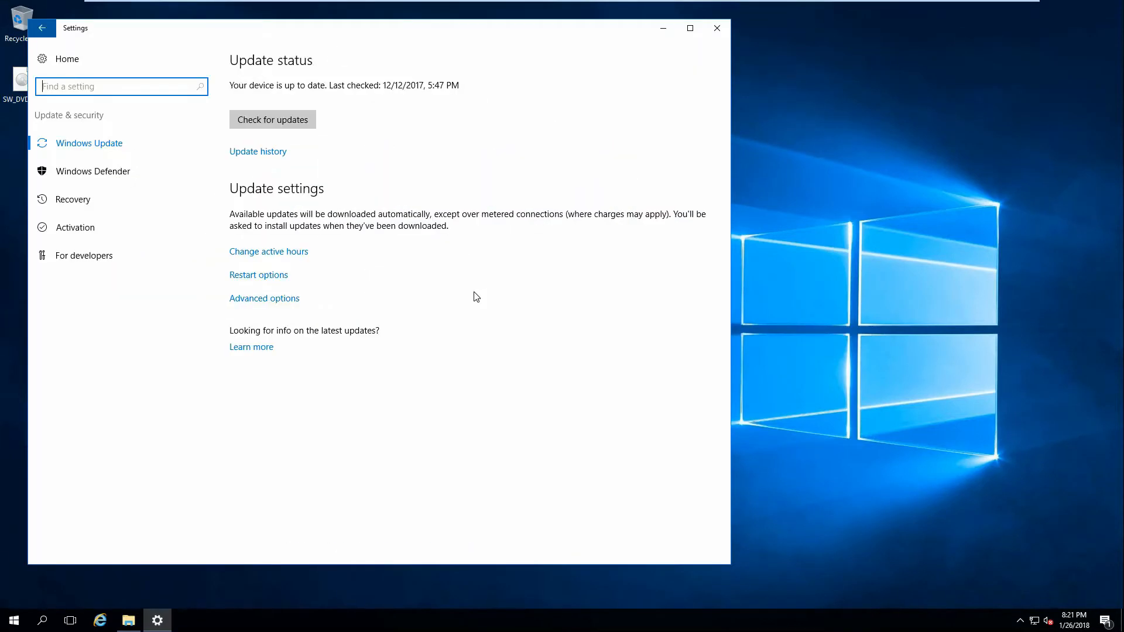
click(253, 299)
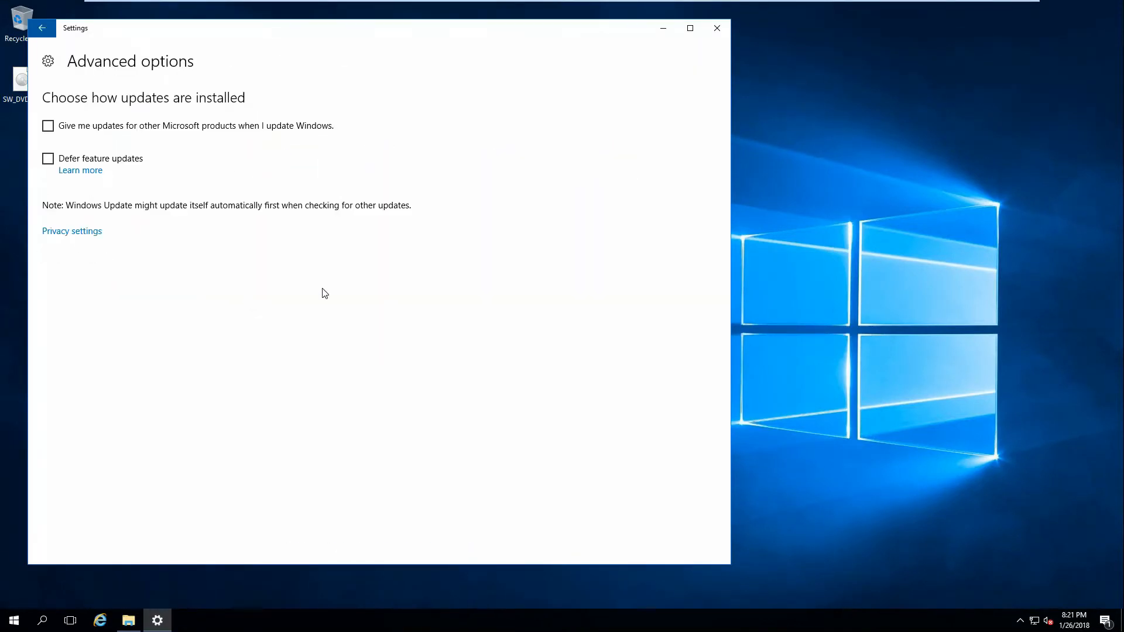
click(49, 127)
drag(228, 31, 304, 33)
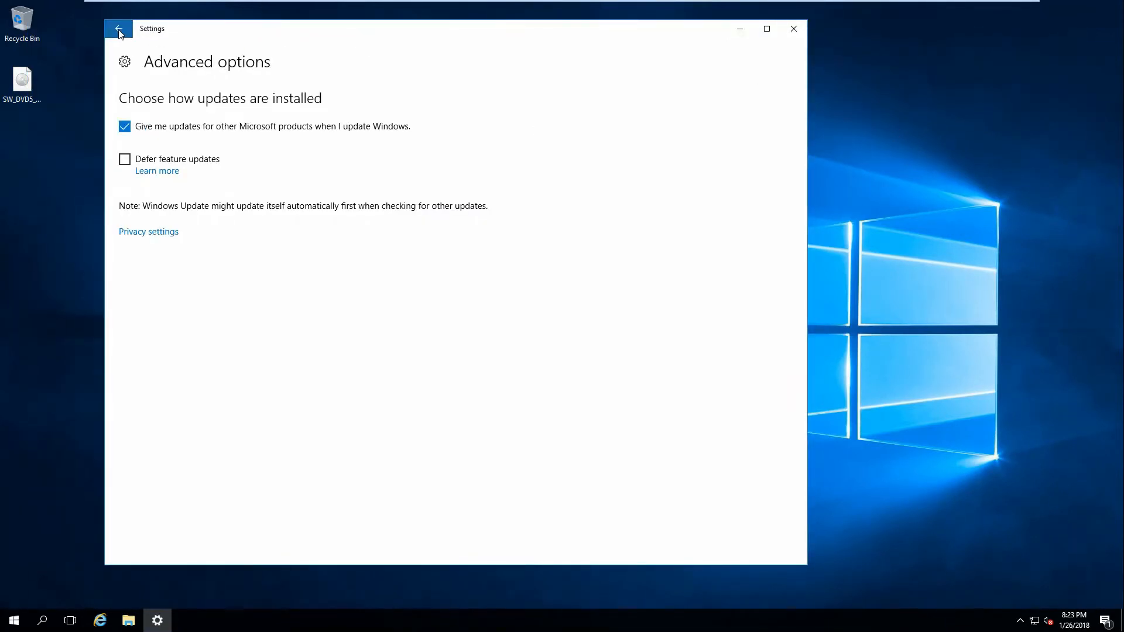
Return to the Windows Update page, check for updates, and dismiss the notification.
click(119, 30)
click(351, 120)
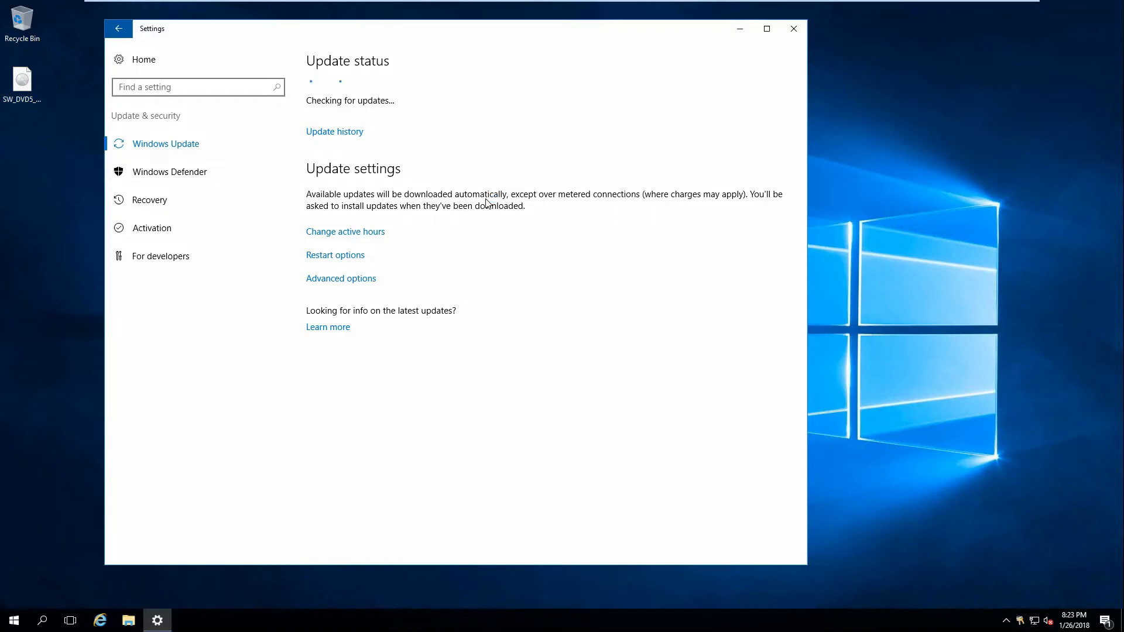
click(1113, 527)
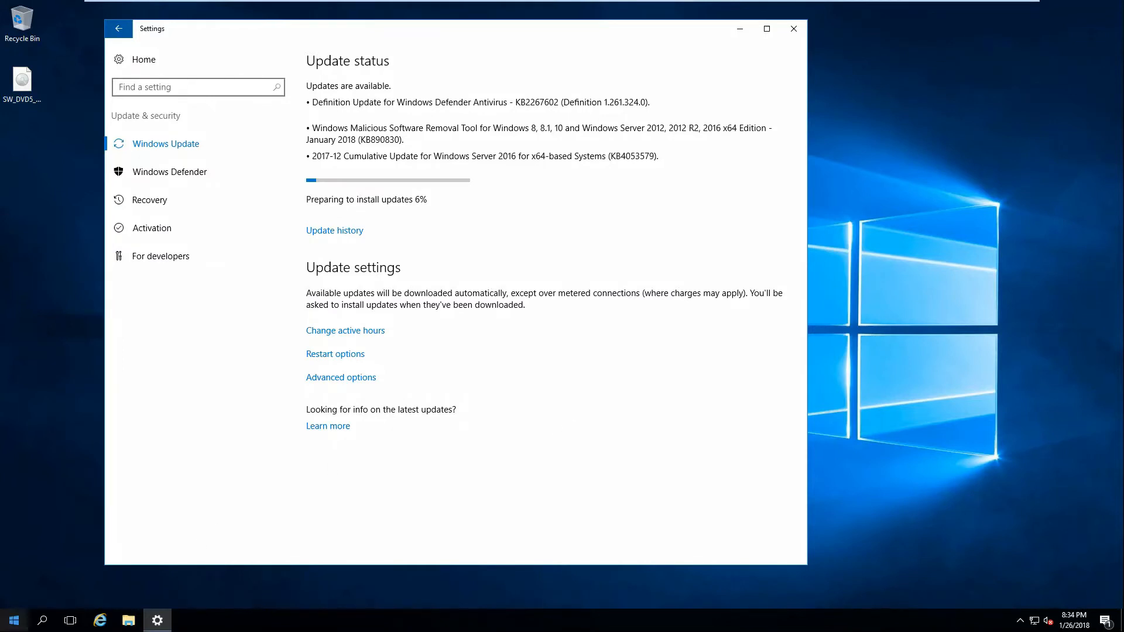
Install the Web-Server, NET-Framework, Windows-Identity-Foundation and Server-Media-Foundation feature set with Add-WindowsFeature in Windows PowerShell run as administrator.
click(14, 620)
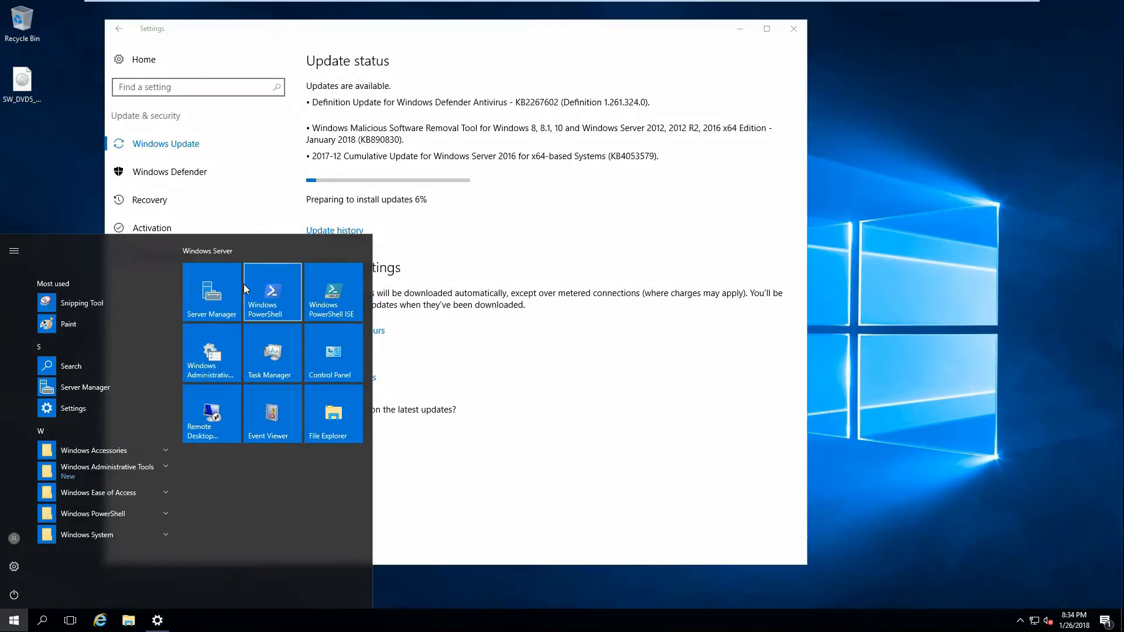
right_click(262, 284)
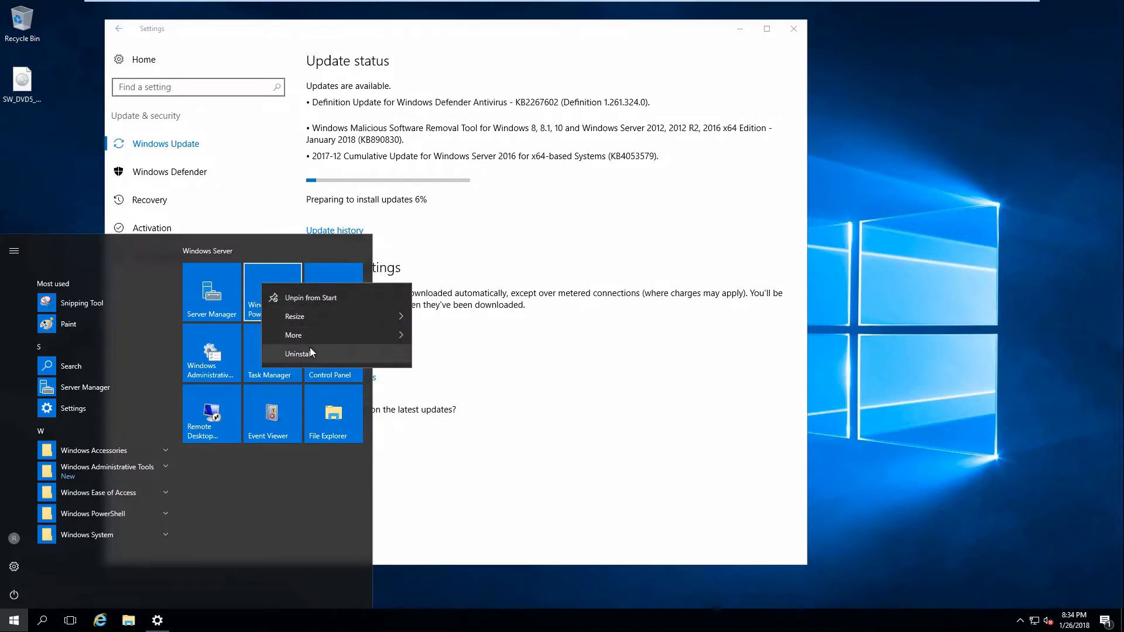
mouse_move(304, 335)
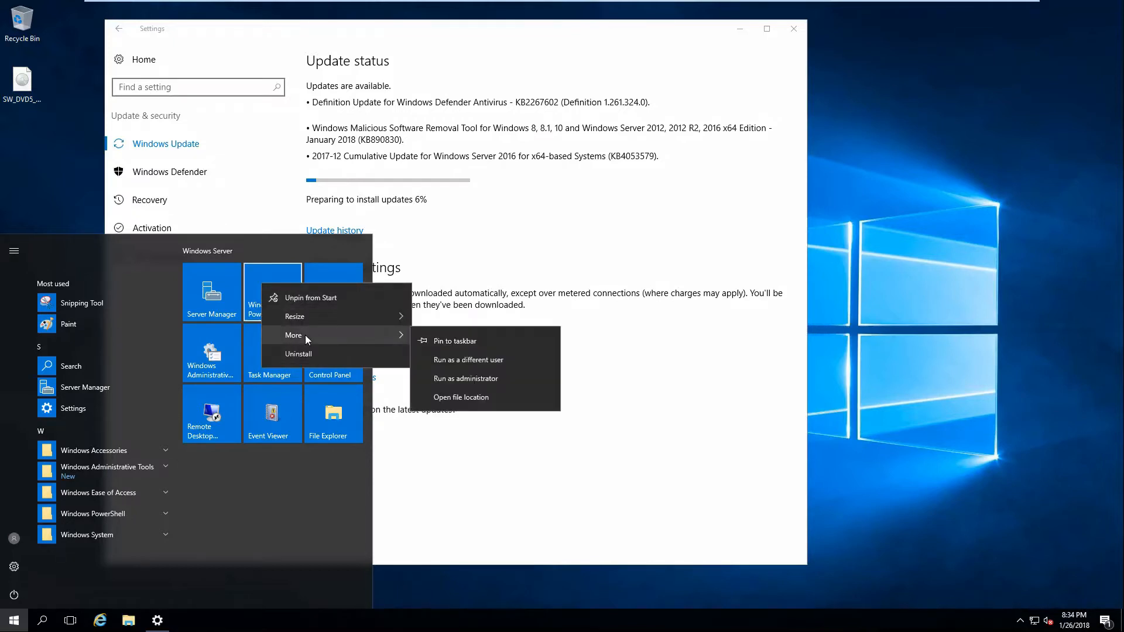
click(480, 378)
right_click(129, 103)
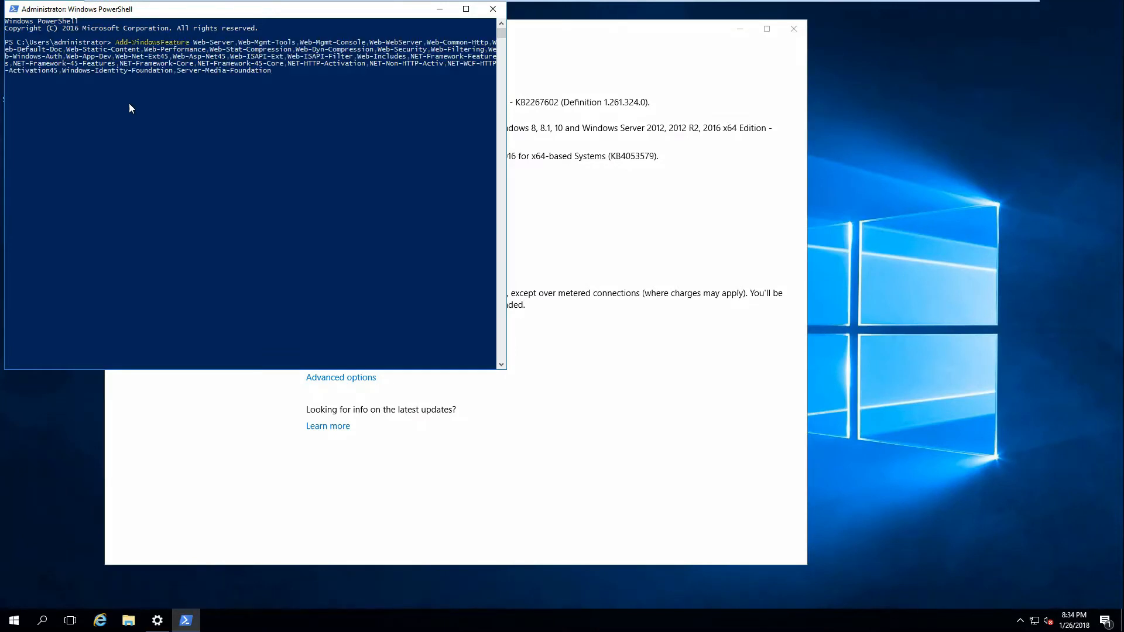
drag(174, 1, 352, 57)
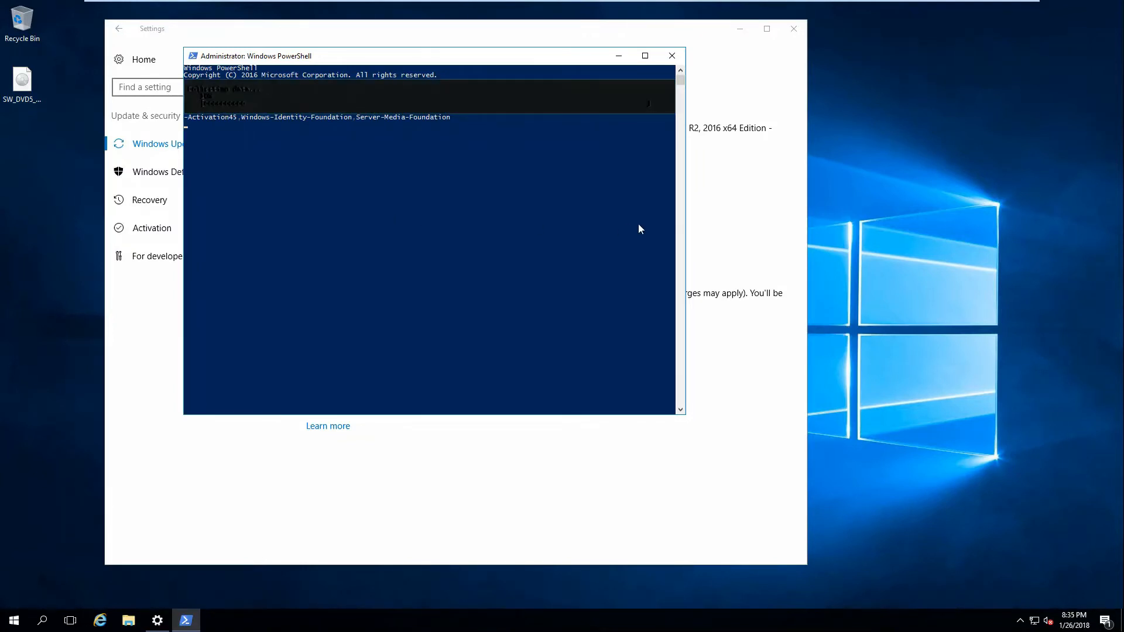
drag(685, 224, 862, 225)
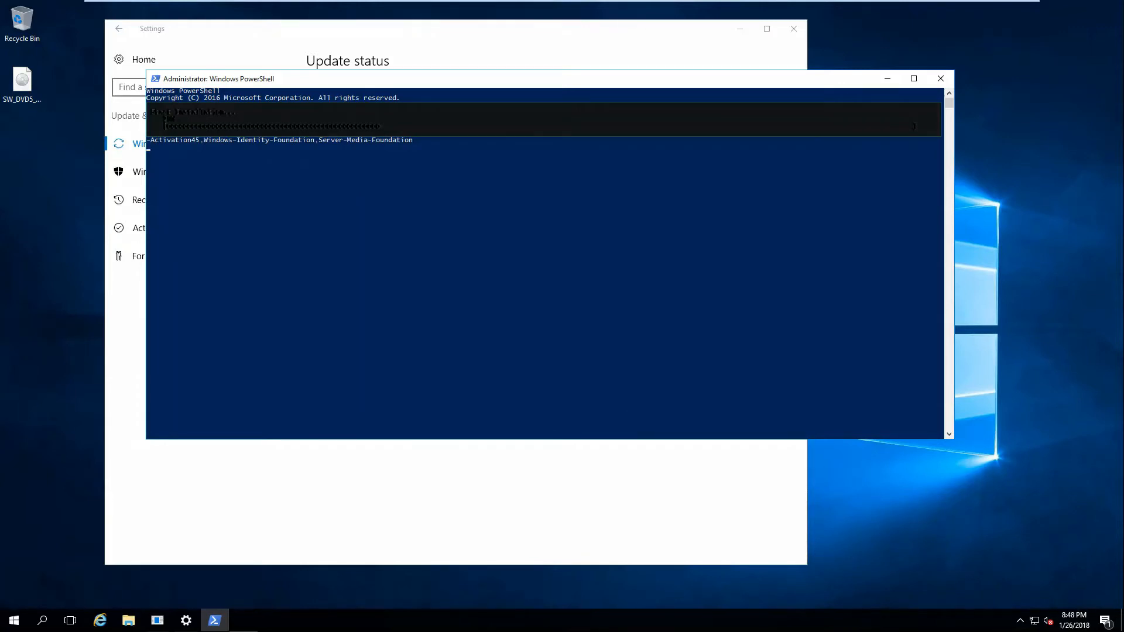
Monitor the update installation, retry the Windows updates, and close the Settings window.
click(622, 42)
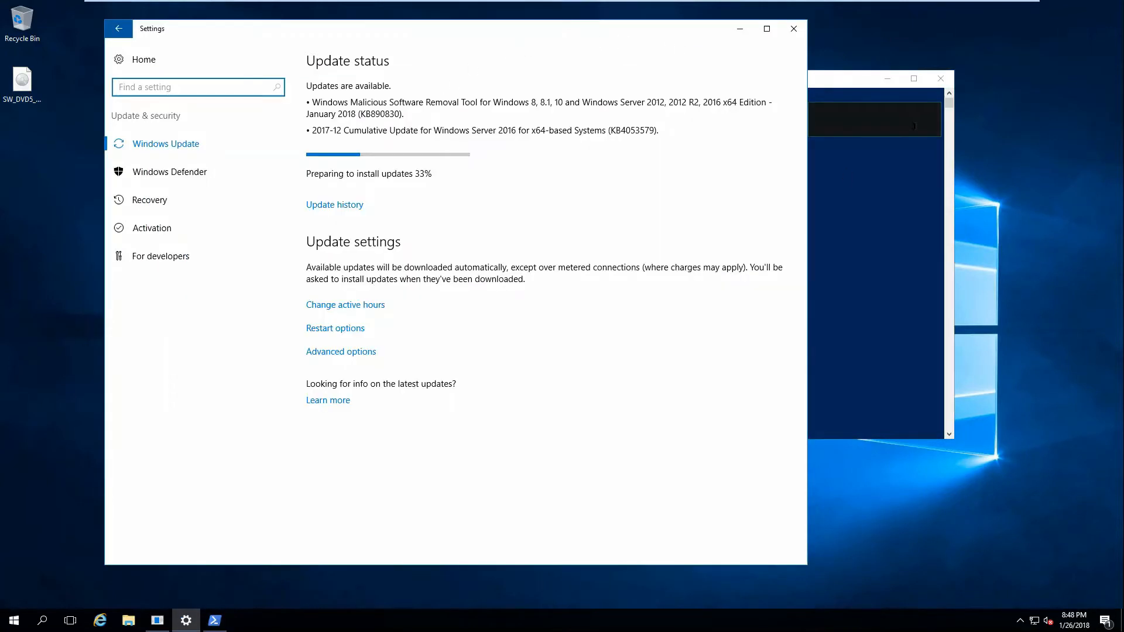
click(849, 227)
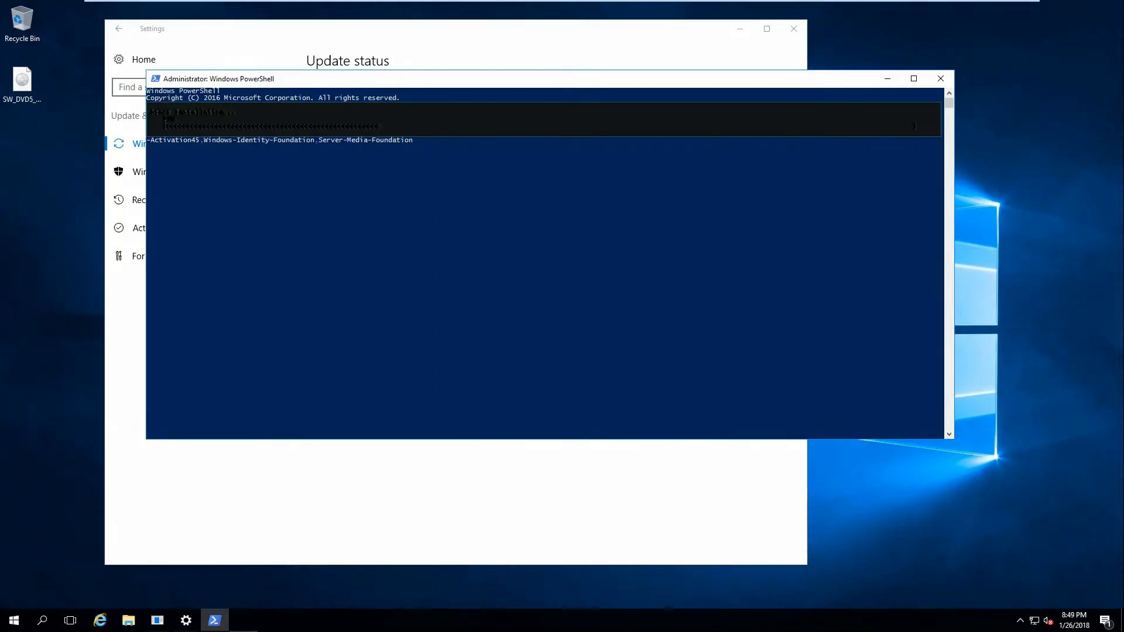
drag(624, 83, 635, 182)
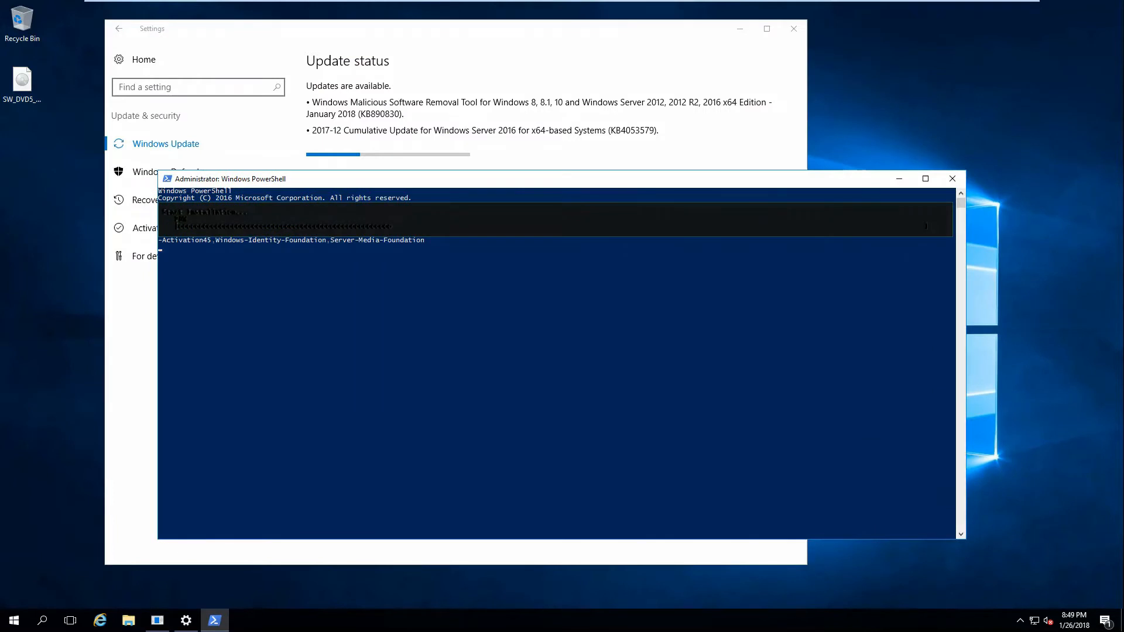
drag(658, 180, 662, 208)
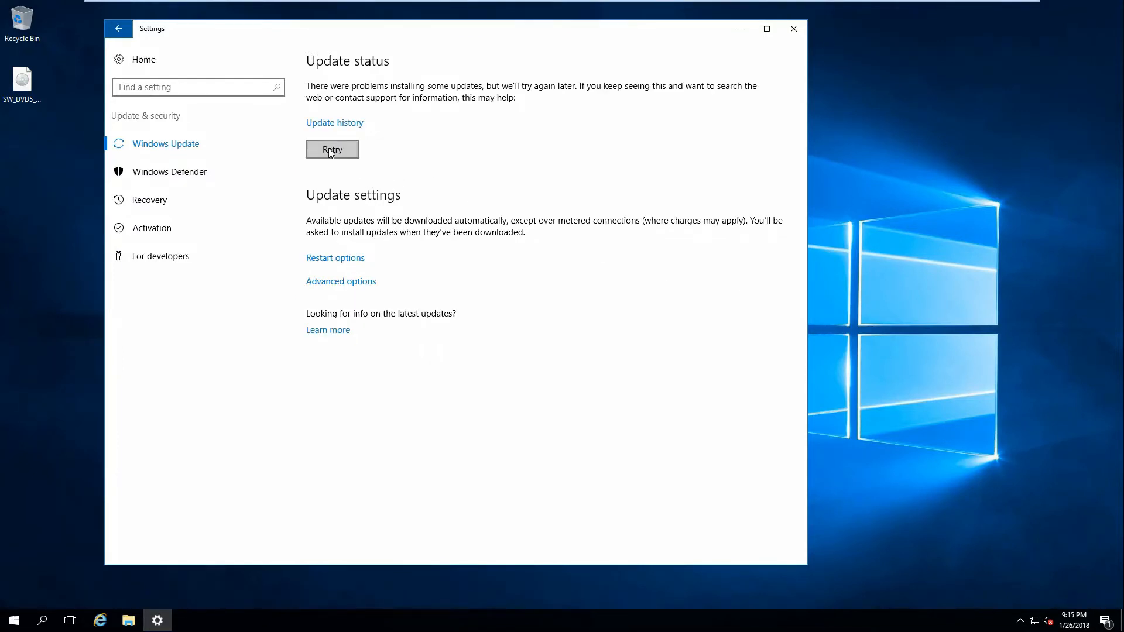
click(332, 150)
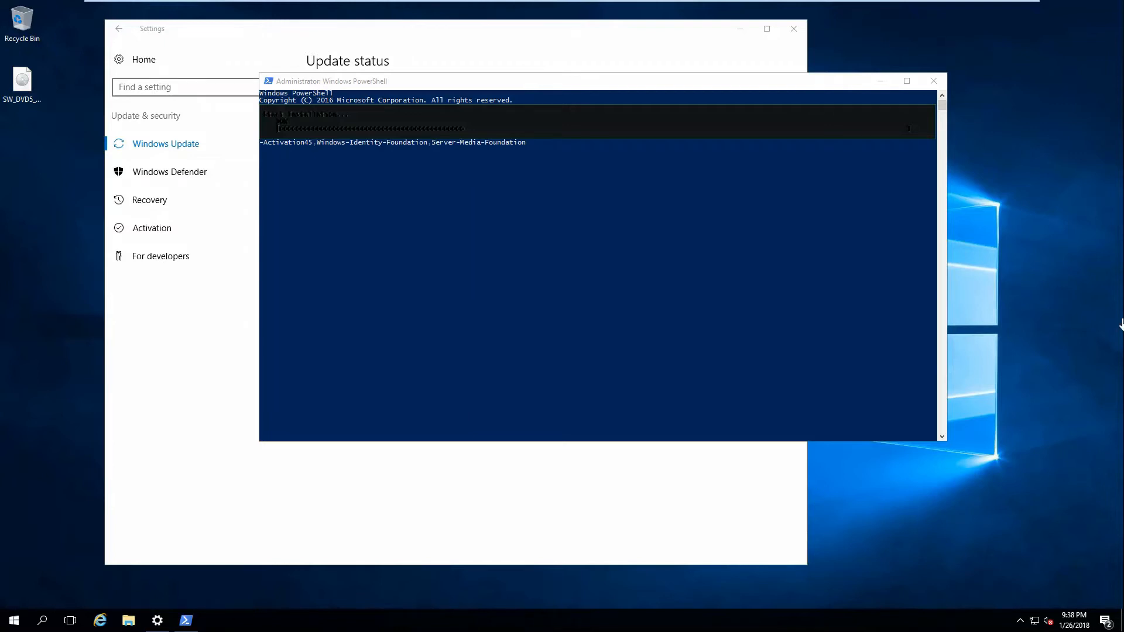
click(609, 55)
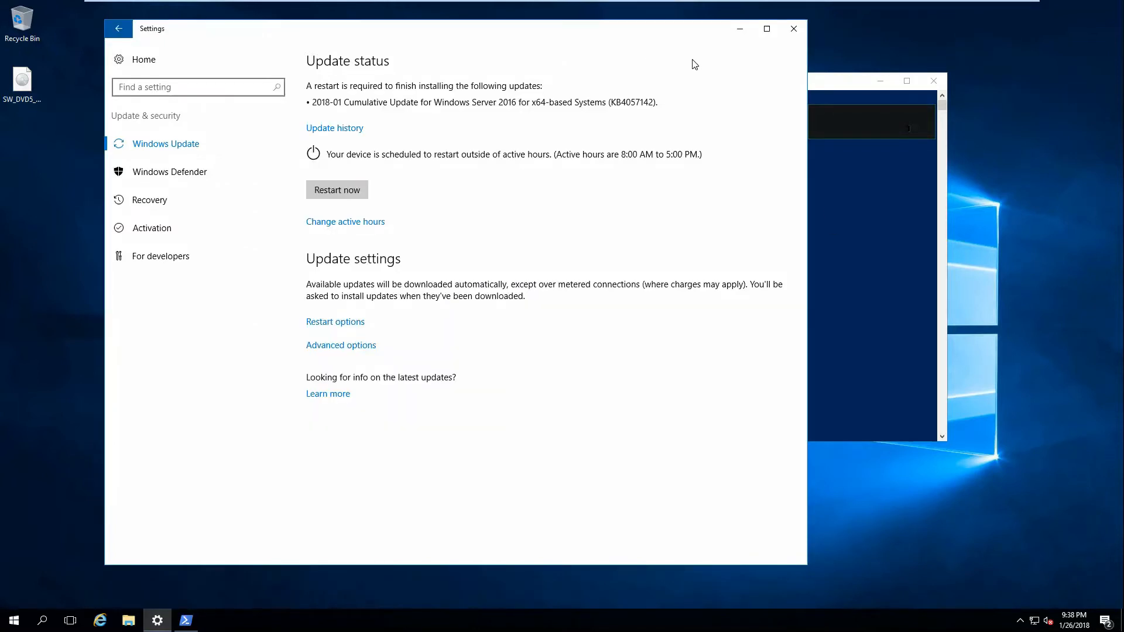
click(794, 29)
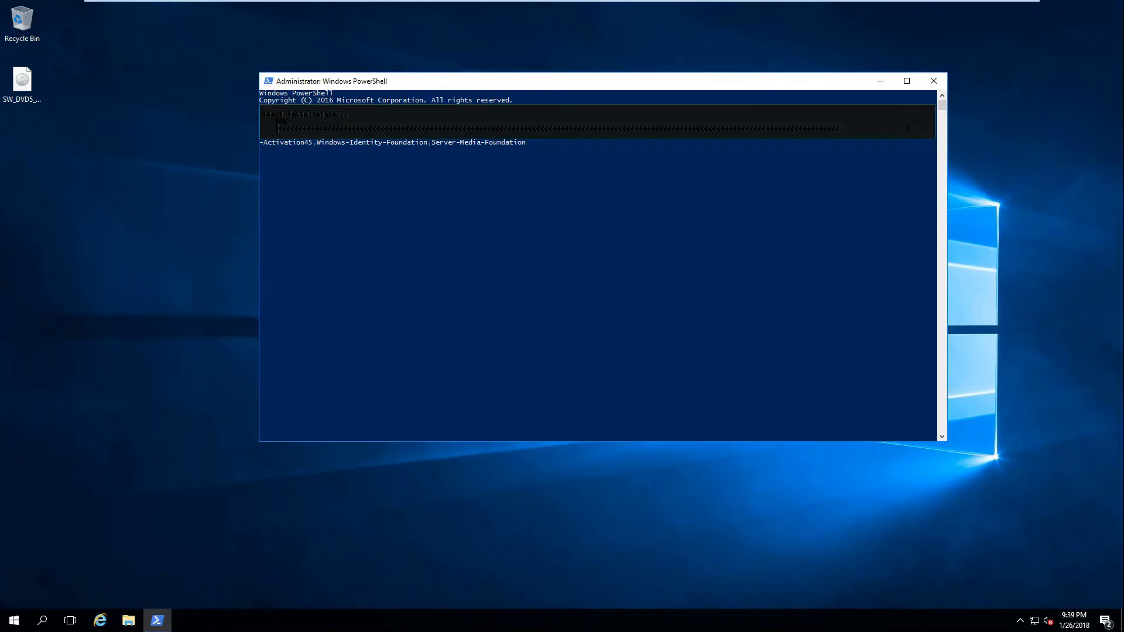
Update and restart the server with the reason Operating System: Recovery (Unplanned), and sign in to the domain administrator account with its password.
click(14, 621)
click(14, 595)
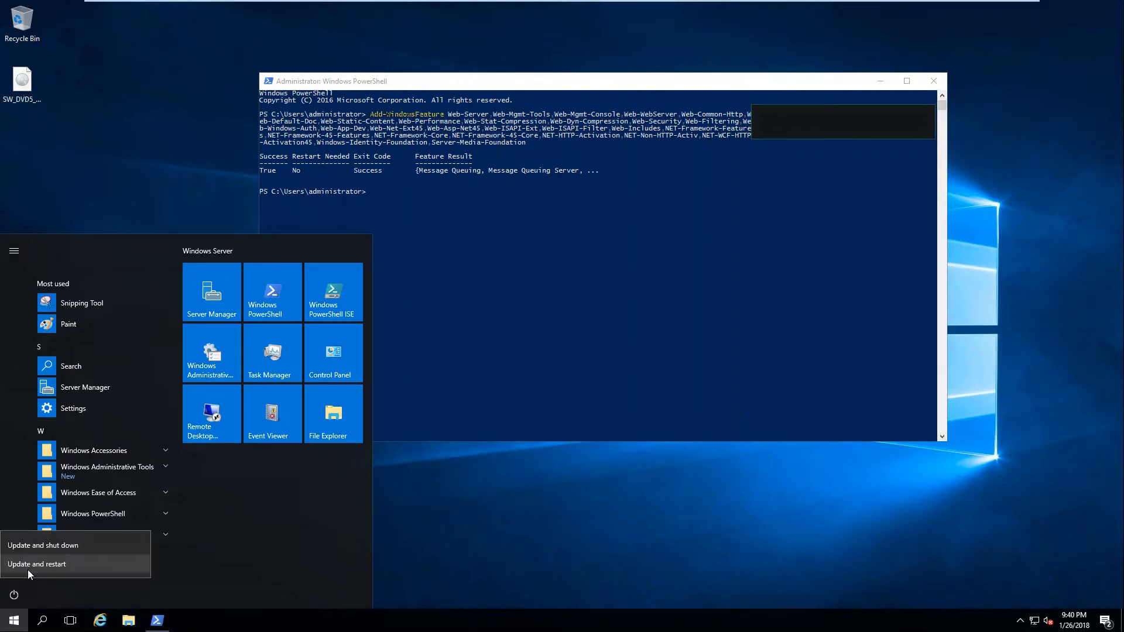
click(27, 567)
click(59, 539)
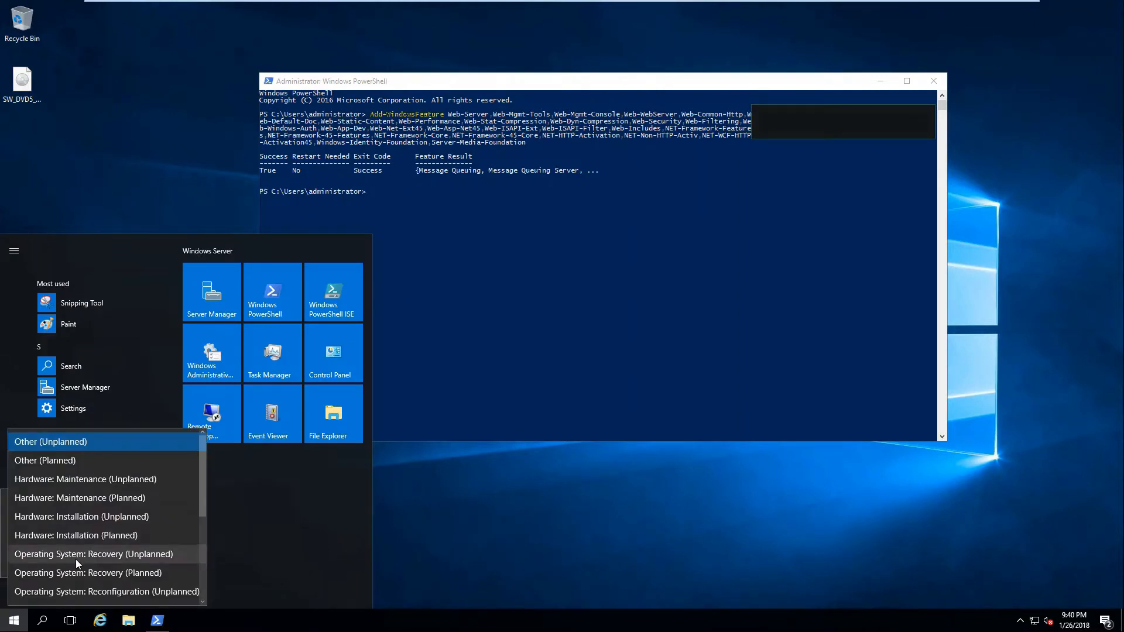
click(75, 560)
click(166, 561)
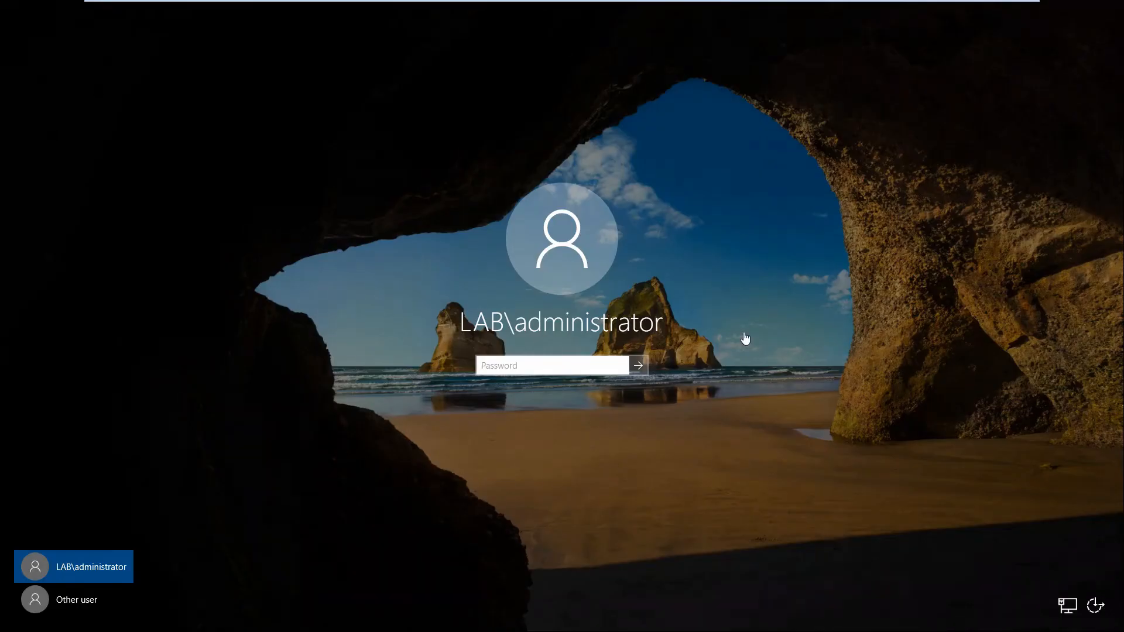
text(Pa$$w0rd)
key(Return)
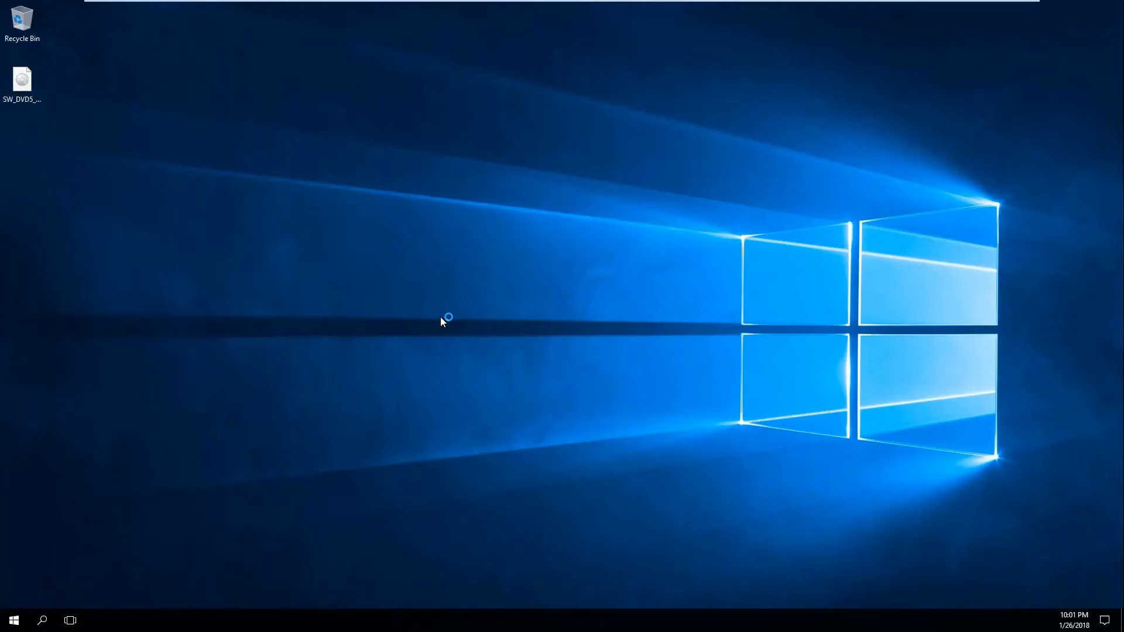
Check the Windows Update status under Update & security, and close Settings.
click(14, 621)
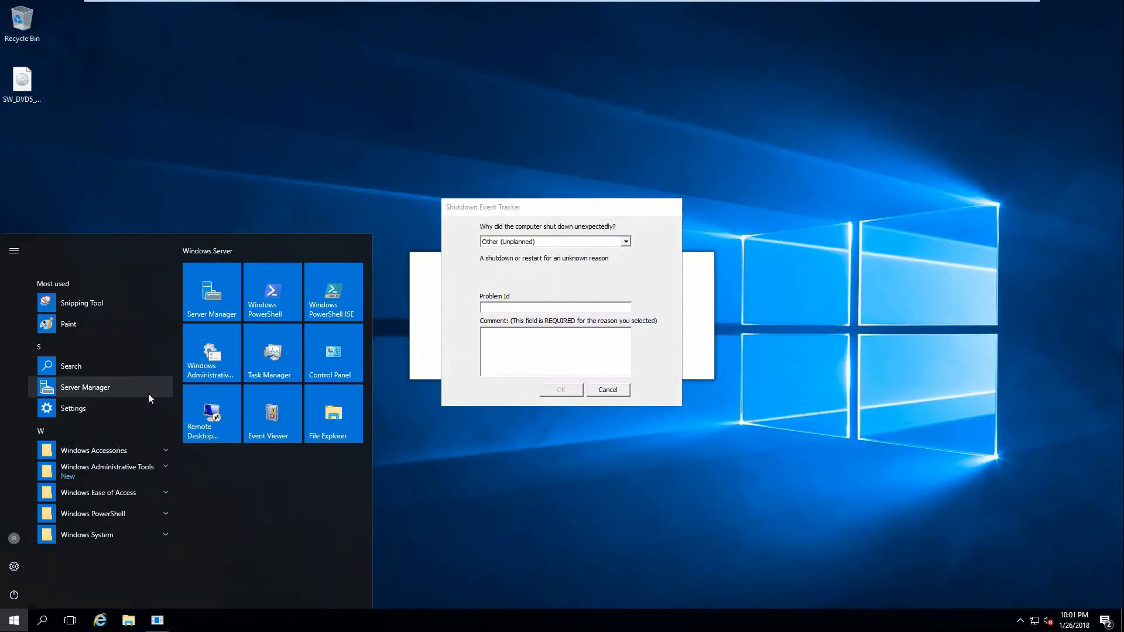
text(upd)
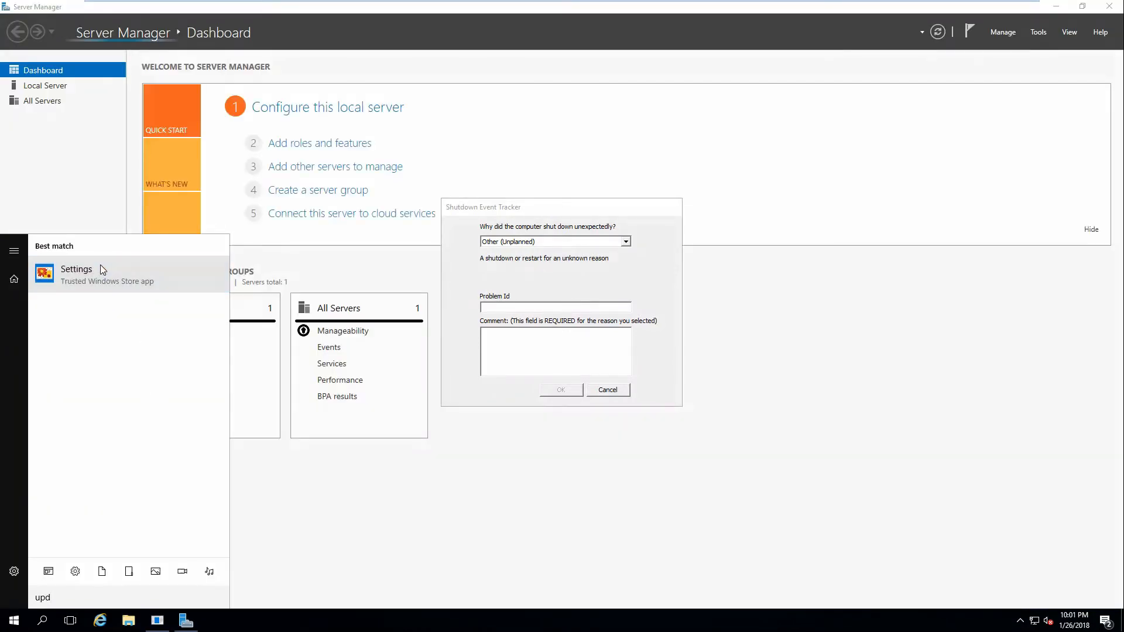
click(100, 269)
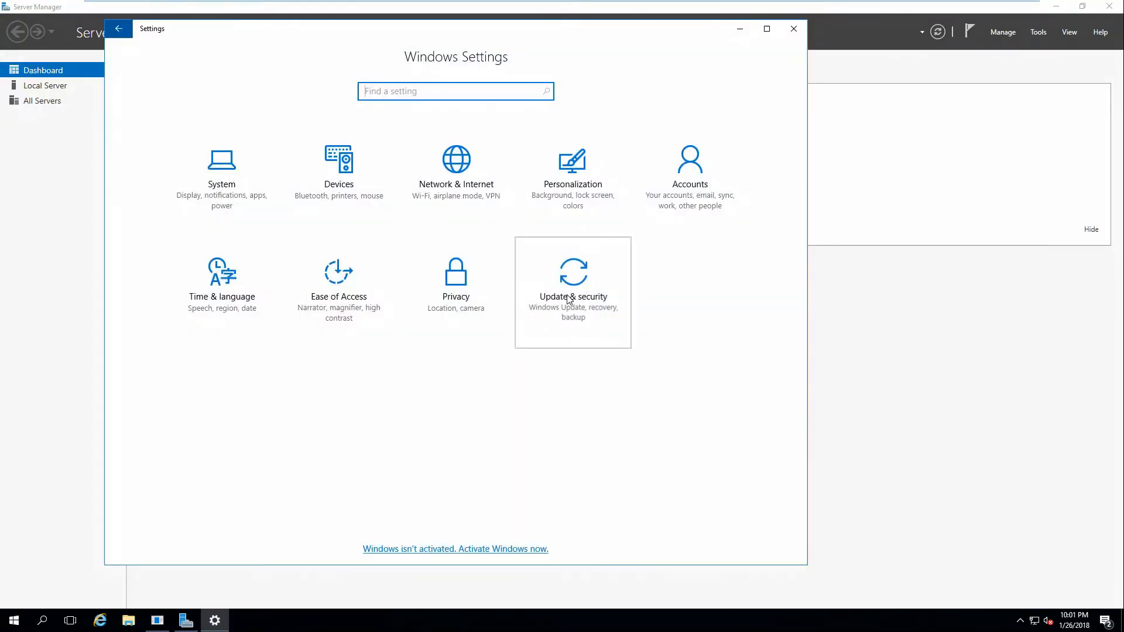
click(570, 300)
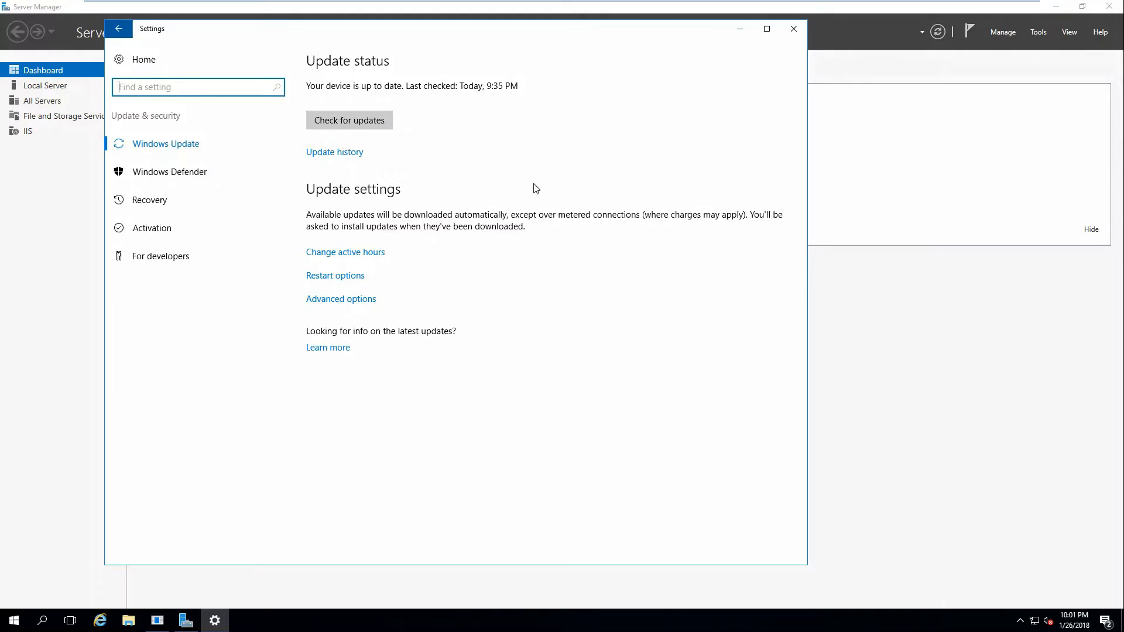
click(794, 30)
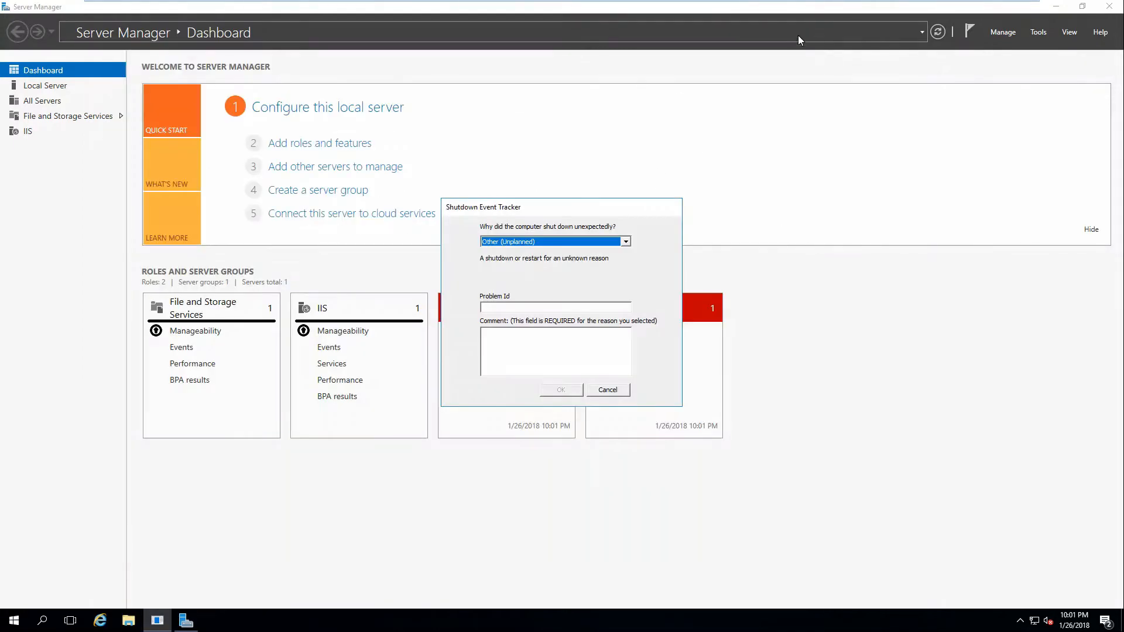
Dismiss the Shutdown Event Tracker and Server Manager, and open Windows PowerShell as administrator near the middle of the desktop.
click(608, 391)
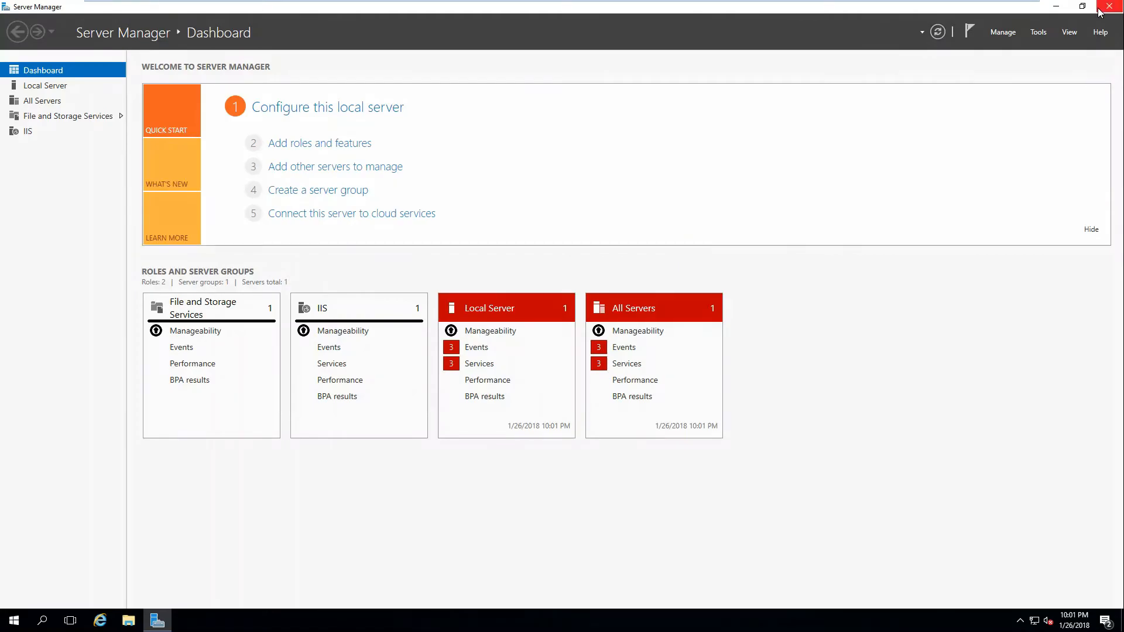
click(1109, 6)
click(14, 620)
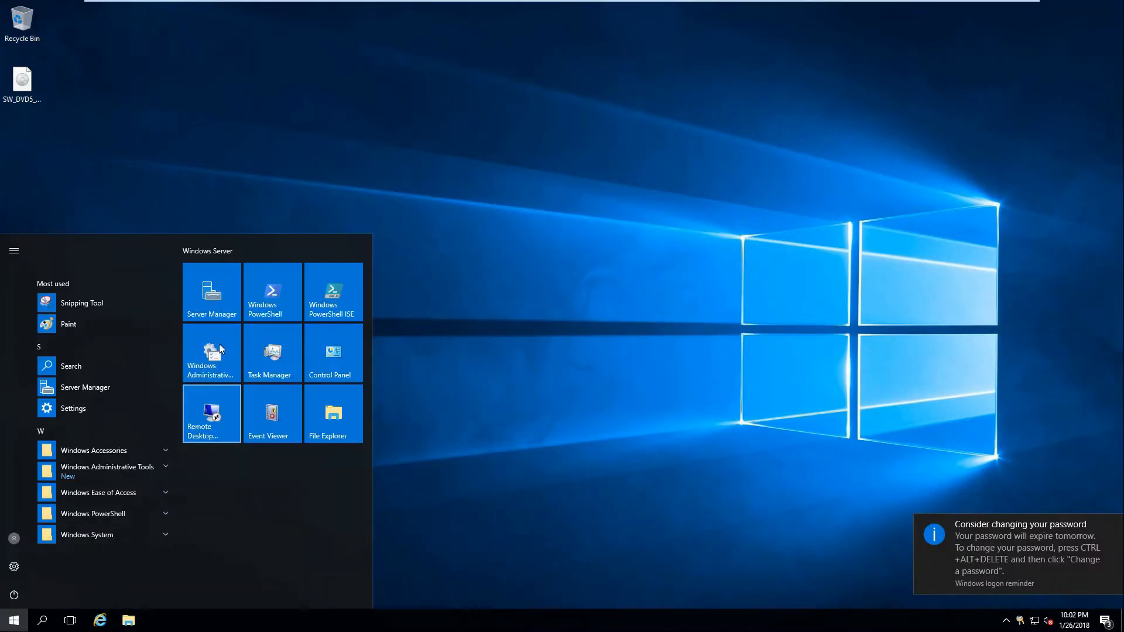
right_click(283, 292)
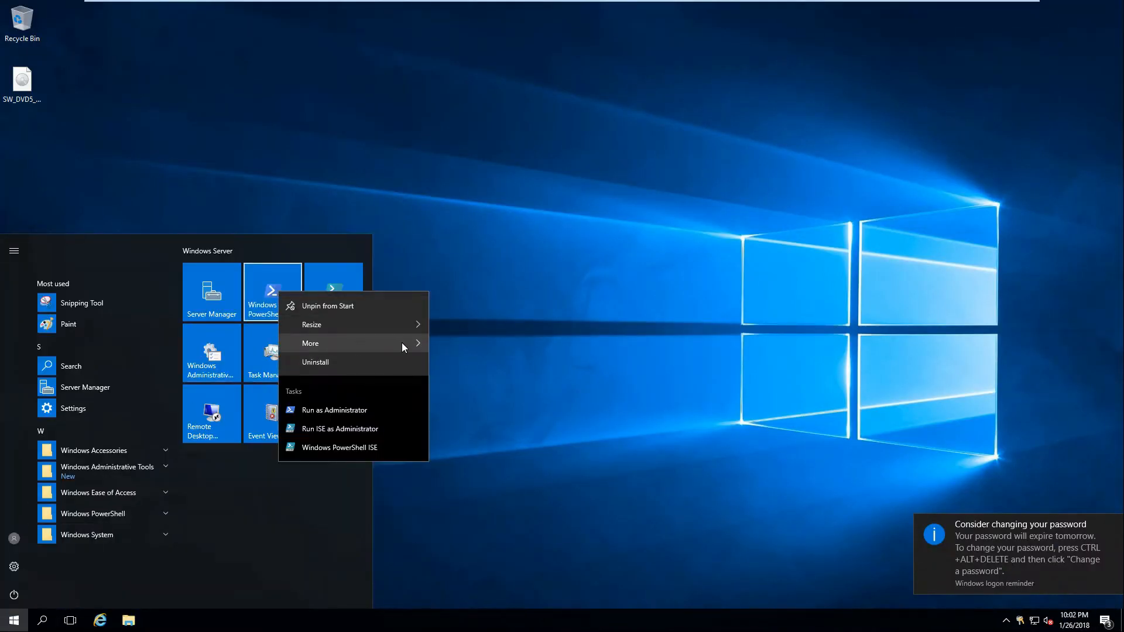
mouse_move(401, 342)
click(480, 387)
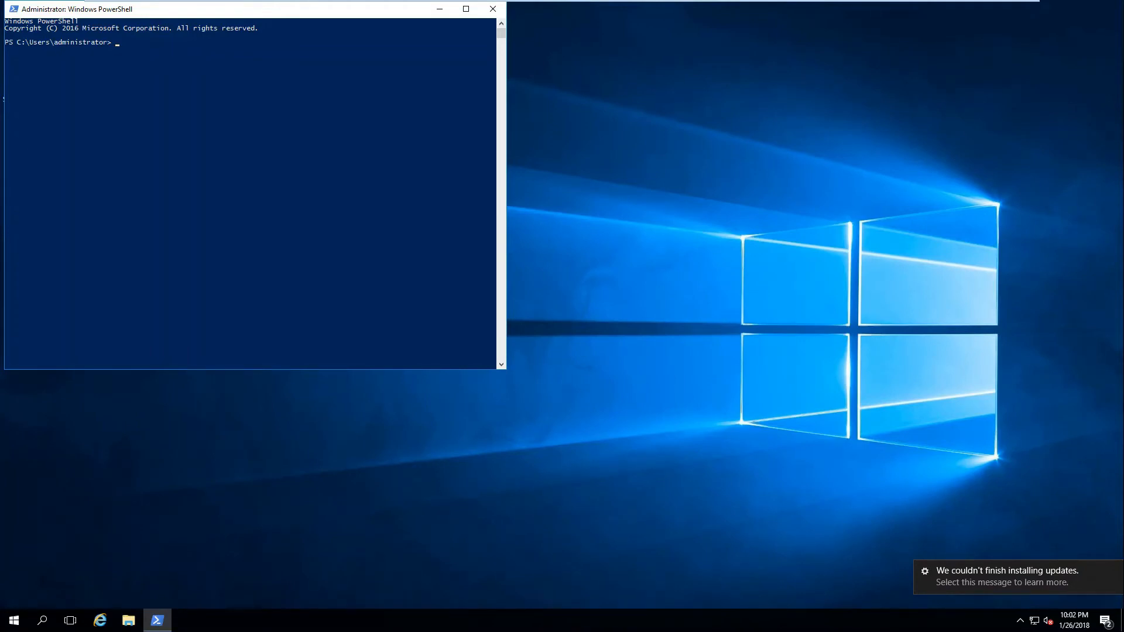
drag(248, 11, 593, 114)
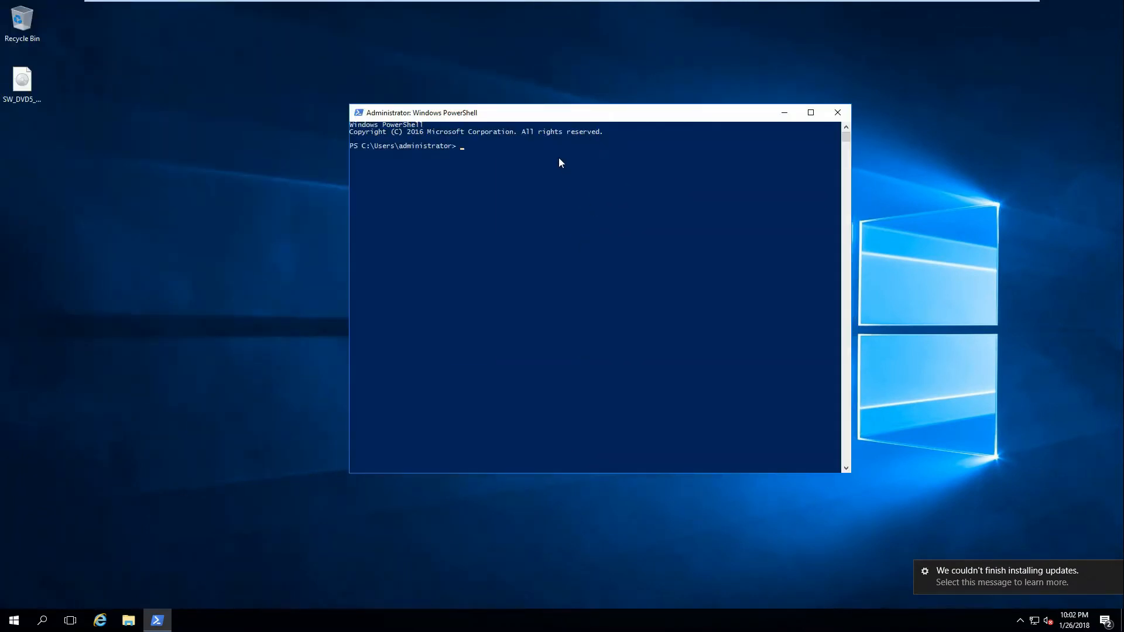
Load the Office Online Server cmdlets by running Import-Module -Name OfficeWebApps.
click(458, 167)
right_click(466, 157)
click(465, 149)
right_click(460, 148)
right_click(515, 156)
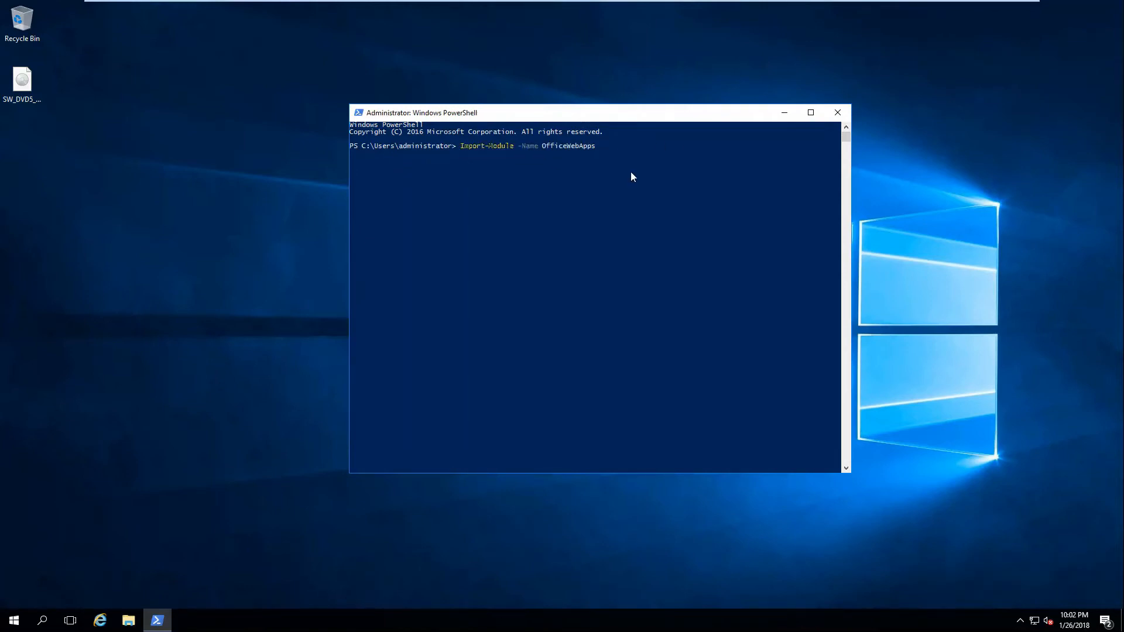
key(Return)
click(548, 210)
text(New-OfficeWeb)
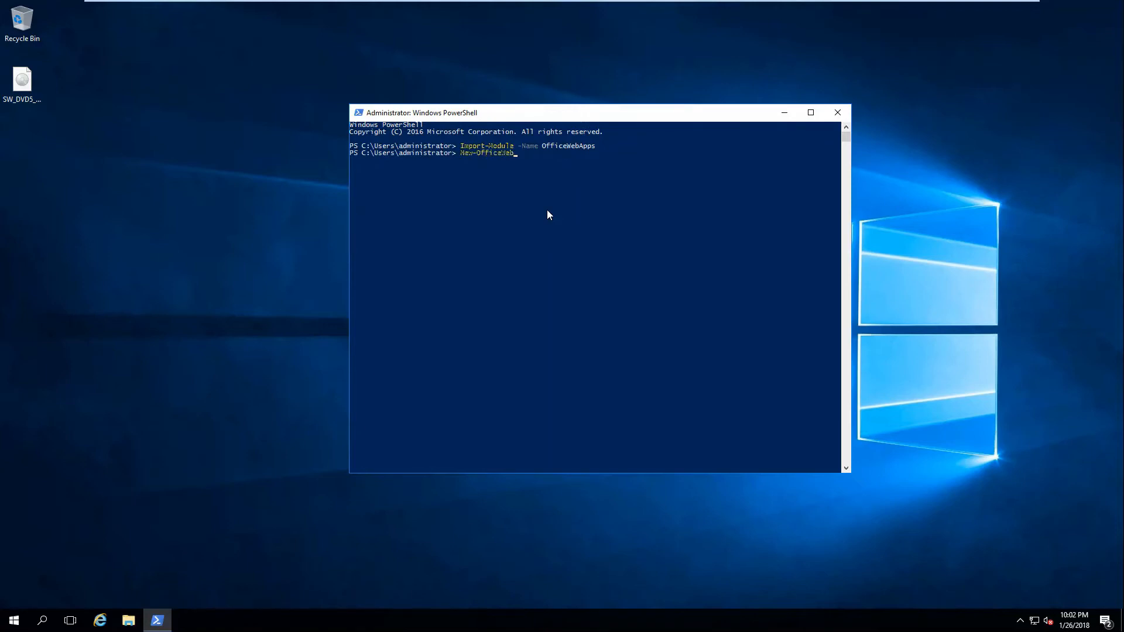
text(AppsFarm -H)
key(BackSpace)
text(Internal)
key(BackSpace)
text(URL)
text( "htt)
text(p":)
text(//oos)
text(")
text( -Allow)
text(HTT)
text(P)
text( -Ed)
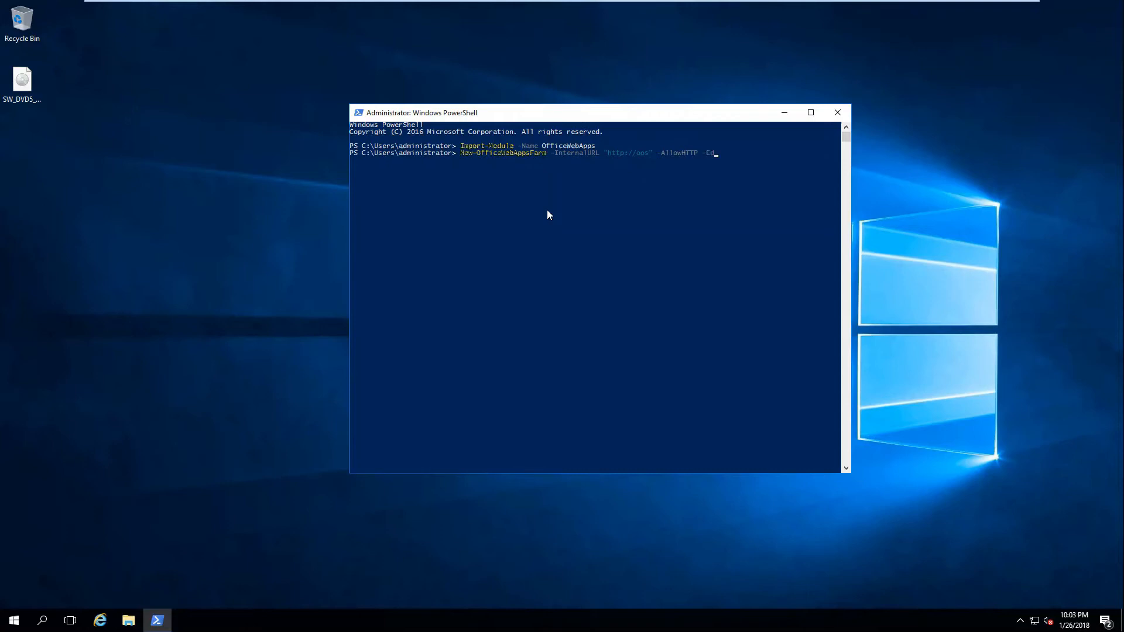
text(itingEnabled)
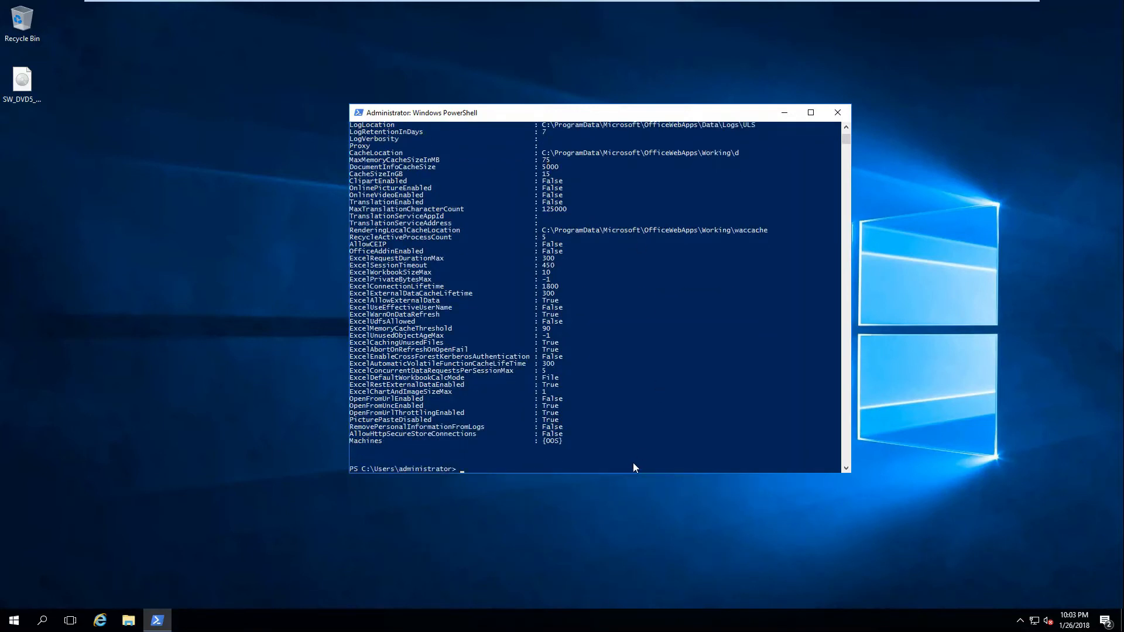
drag(626, 472, 622, 591)
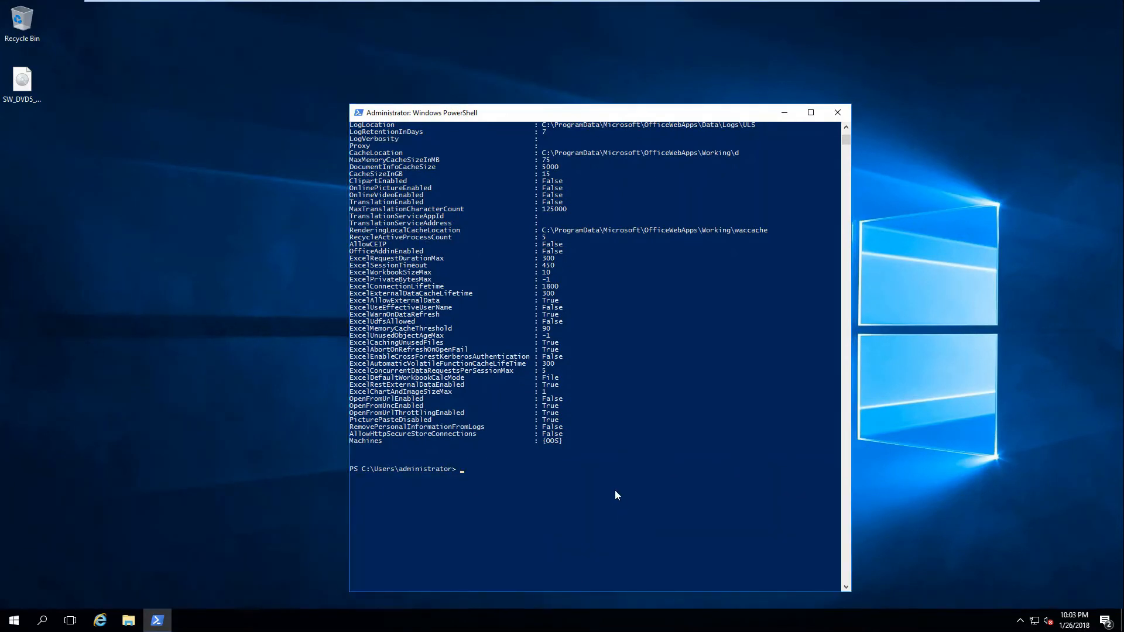
scroll(615, 496, up, 5)
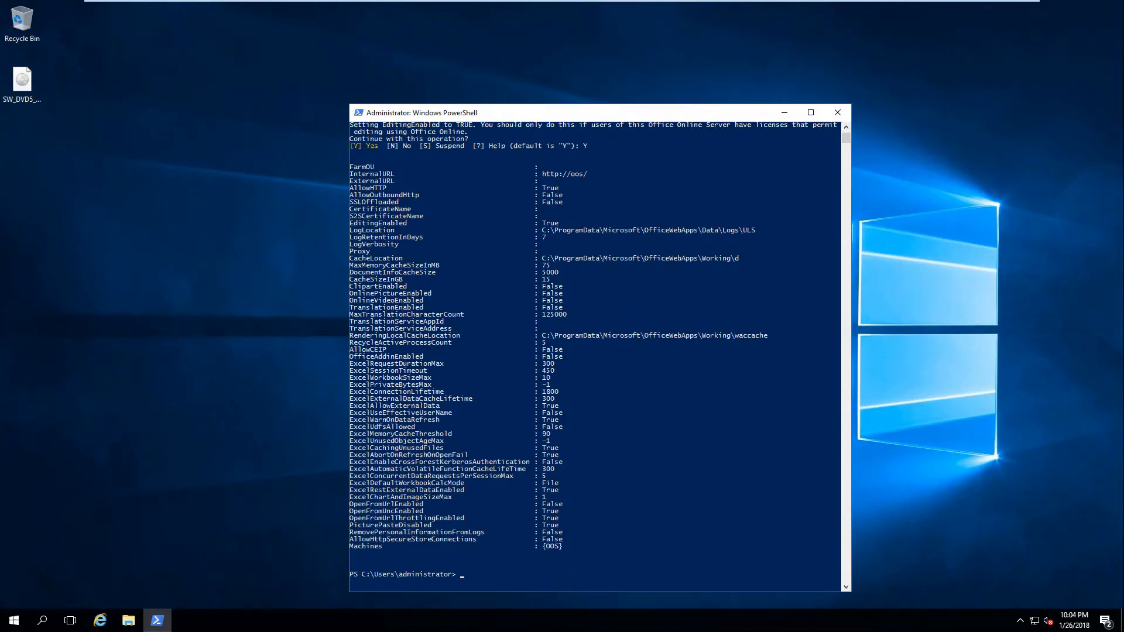
click(100, 620)
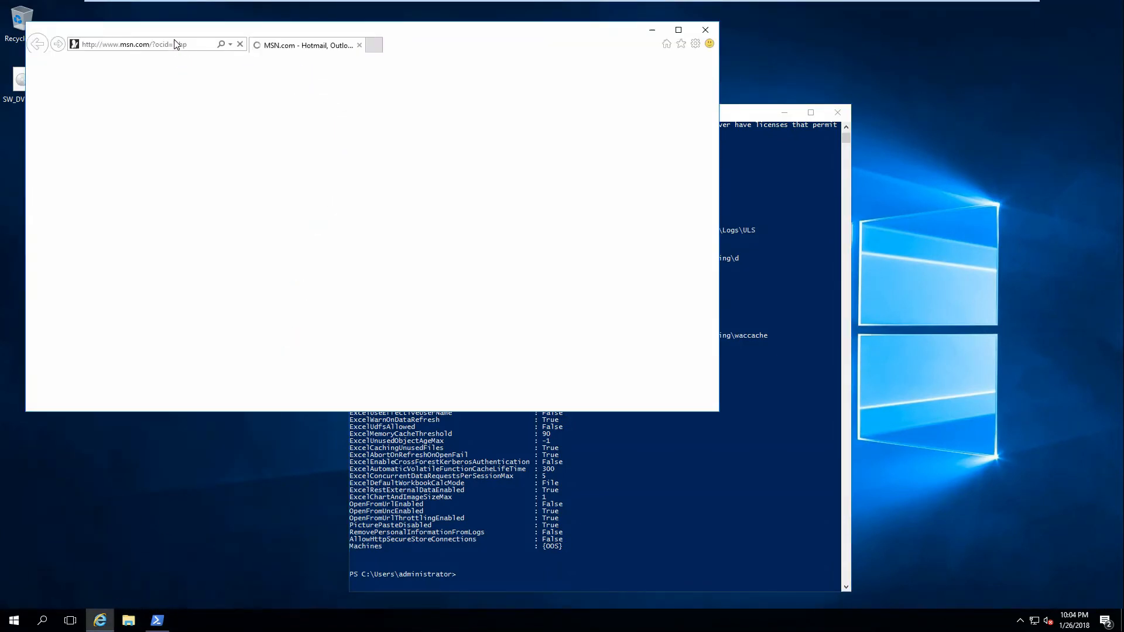
click(177, 44)
text(http://)
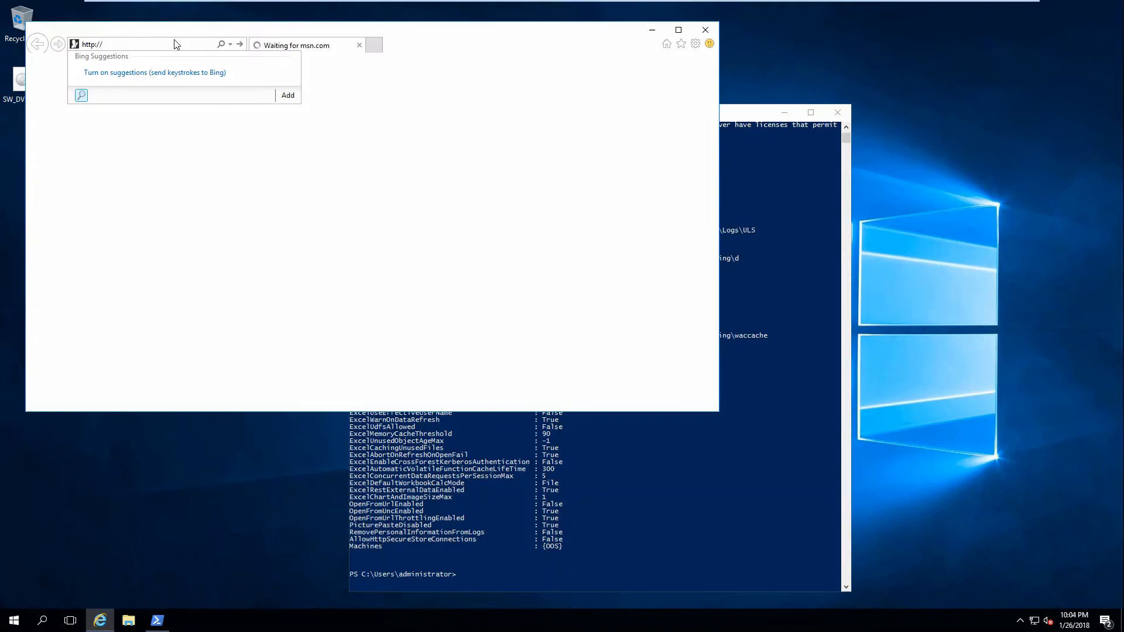
text(oos/hosting/discovery)
key(Return)
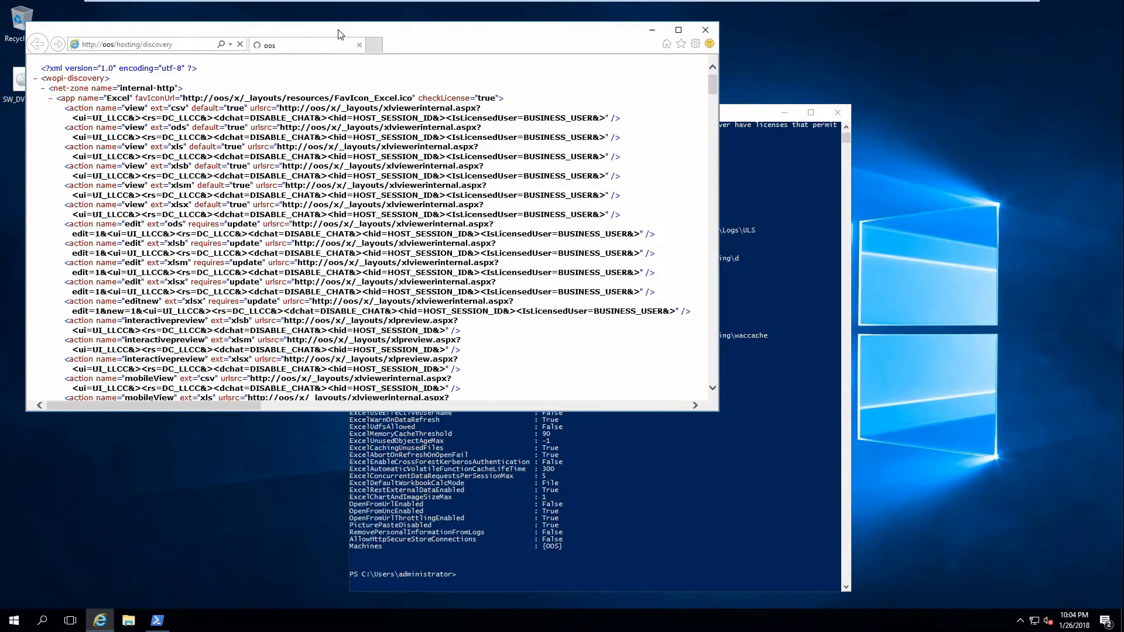
Examine the discovery XML in full down to the closing proof-key entry, and close the browser.
scroll(526, 77, down, 2)
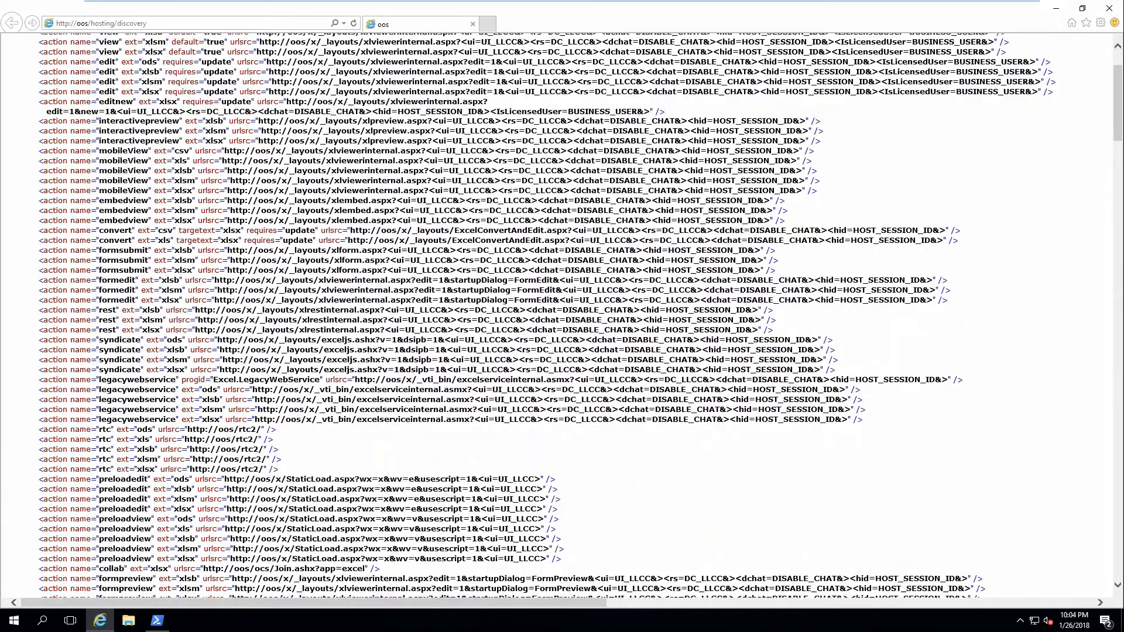
scroll(608, 316, down, 15)
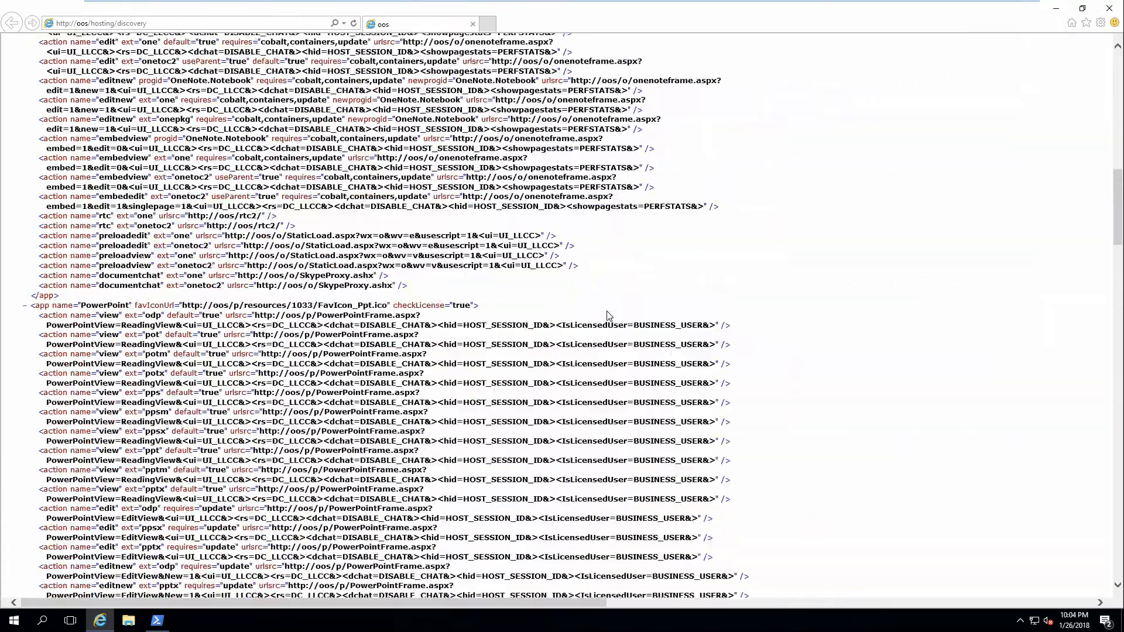
scroll(562, 316, down, 10)
scroll(562, 316, down, 3)
scroll(610, 317, down, 10)
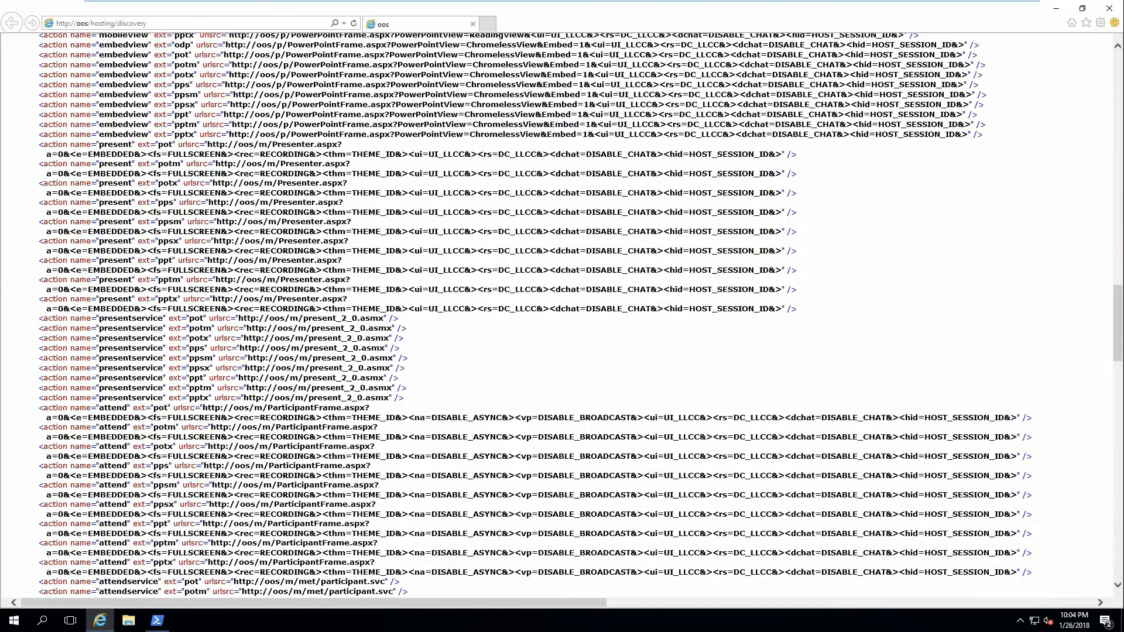
scroll(610, 319, down, 20)
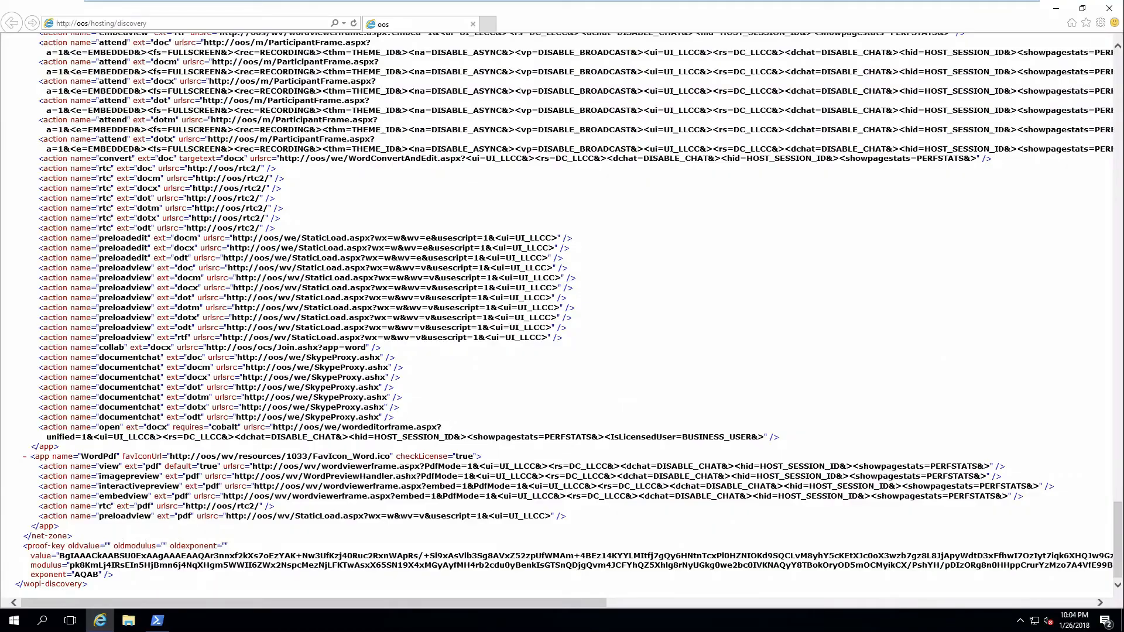
click(1110, 8)
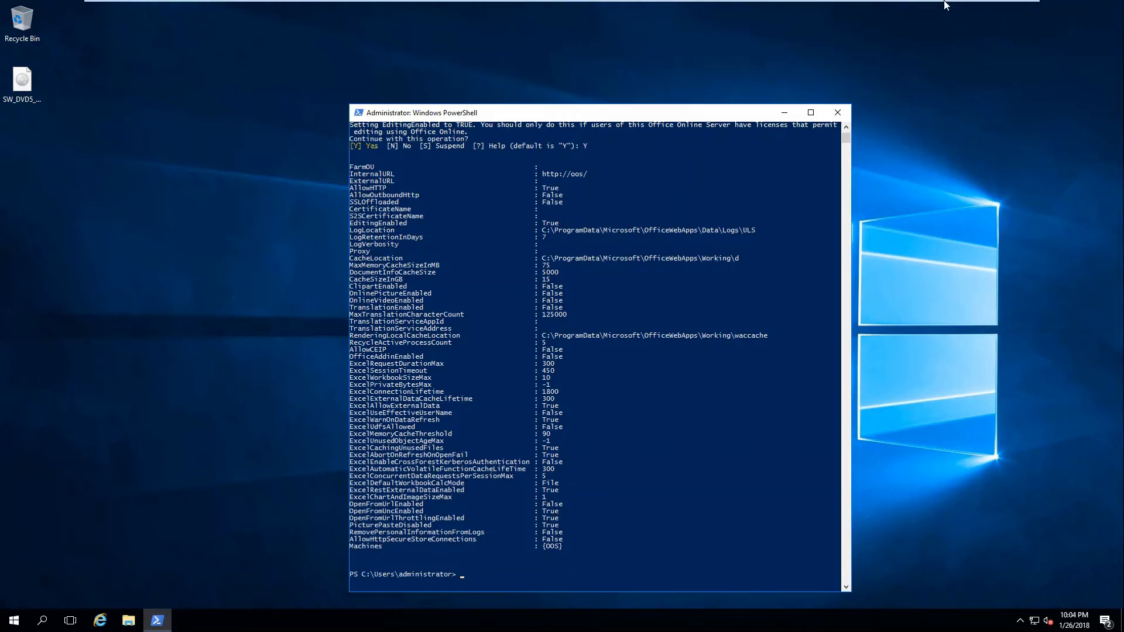
Switch to the SP2016 virtual machine and unlock the administrator session with the account password.
mouse_move(948, 2)
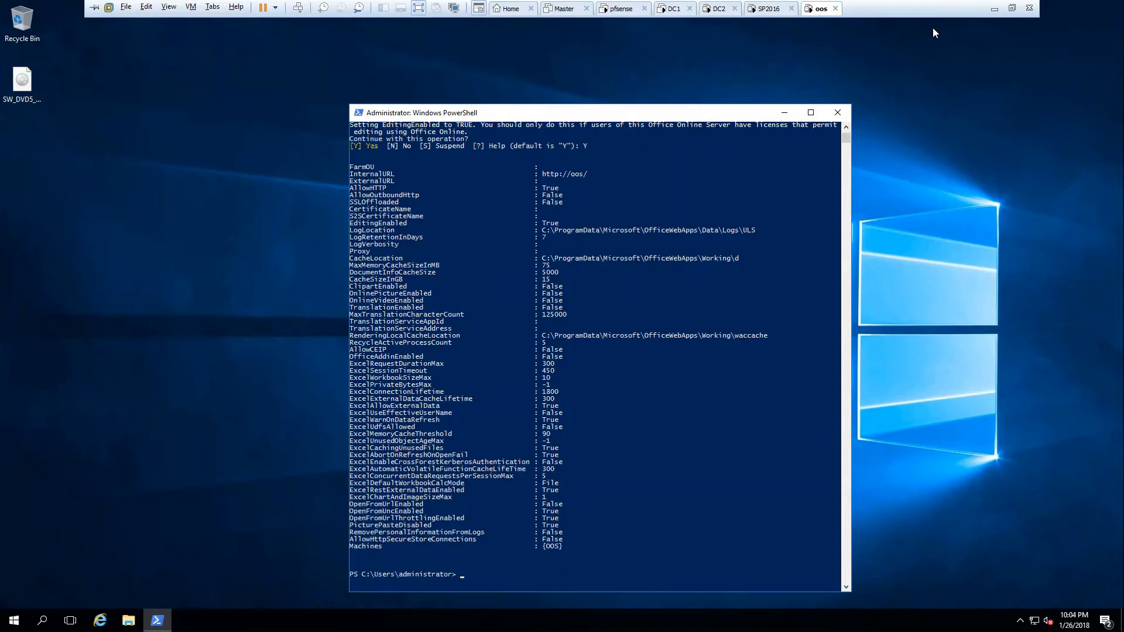
click(772, 8)
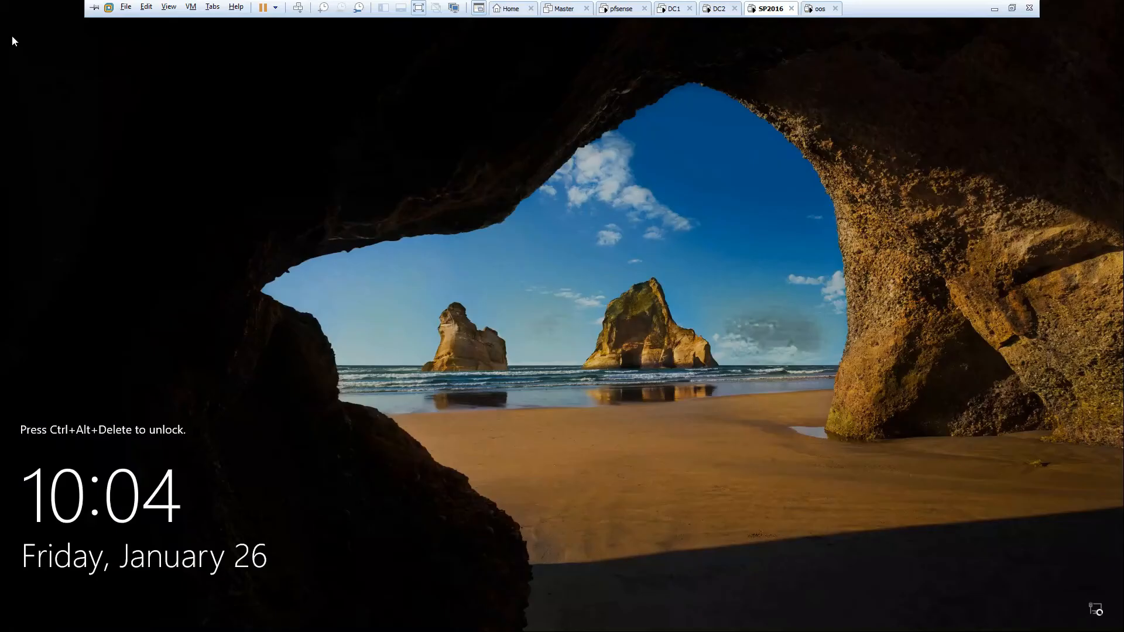
key(ctrl+alt+Delete)
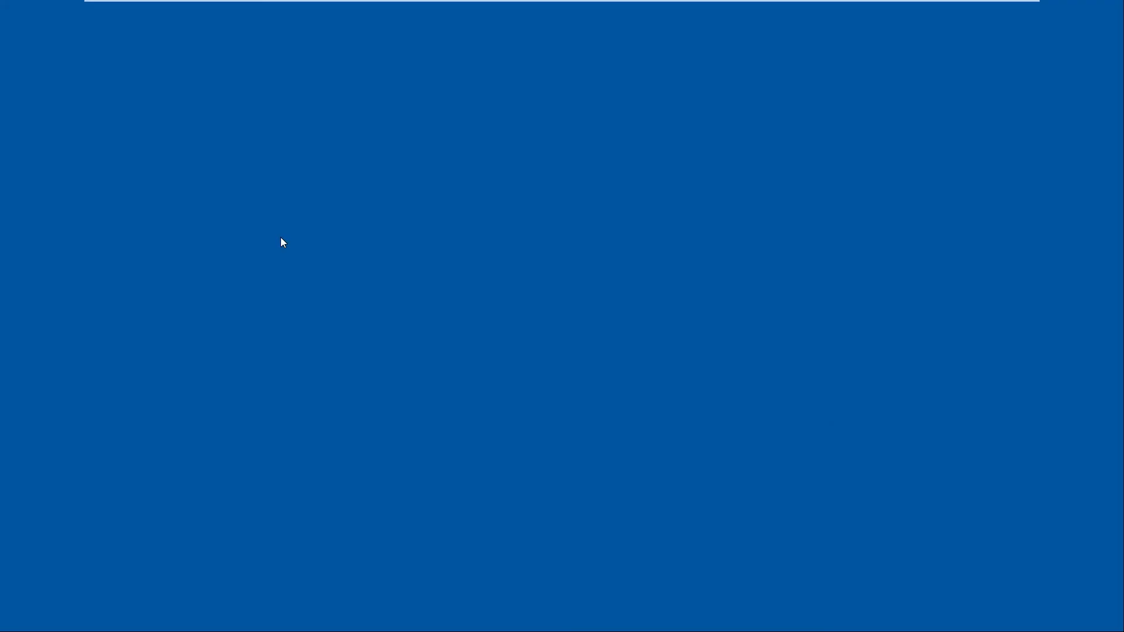
text(••••••••)
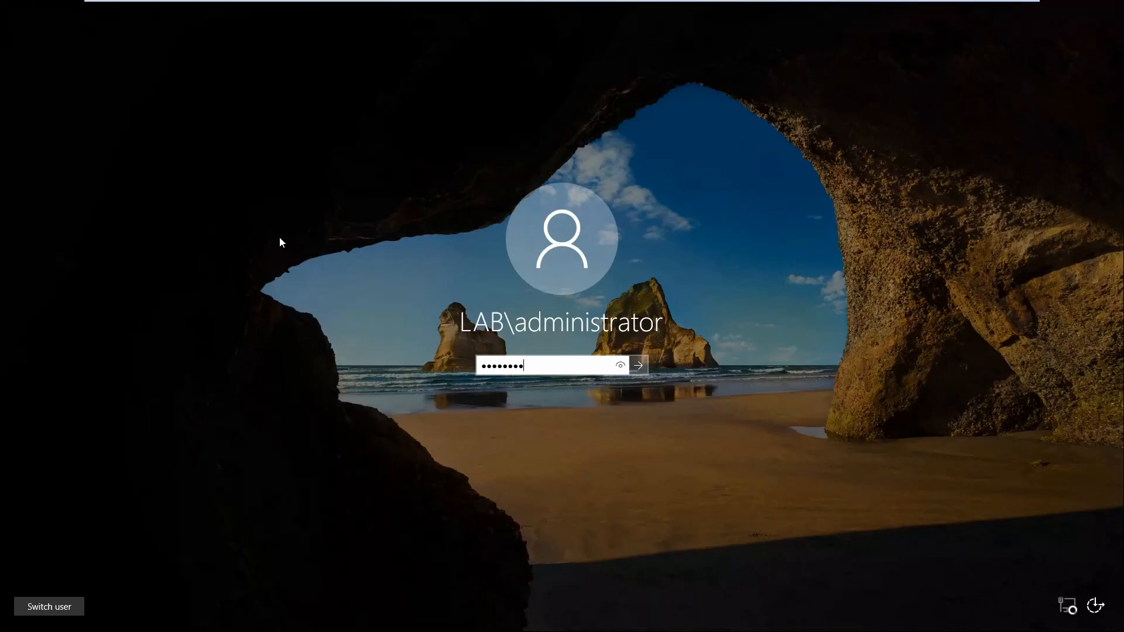
key(Return)
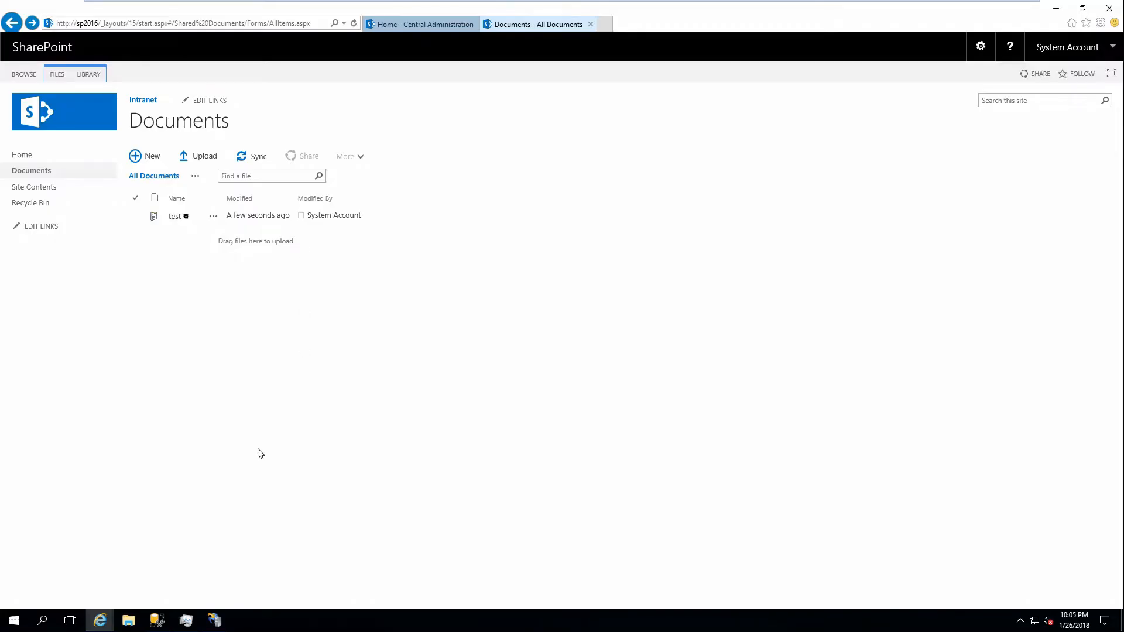
Open Windows PowerShell as administrator on the SharePoint server and place its window near the middle of the desktop.
click(12, 620)
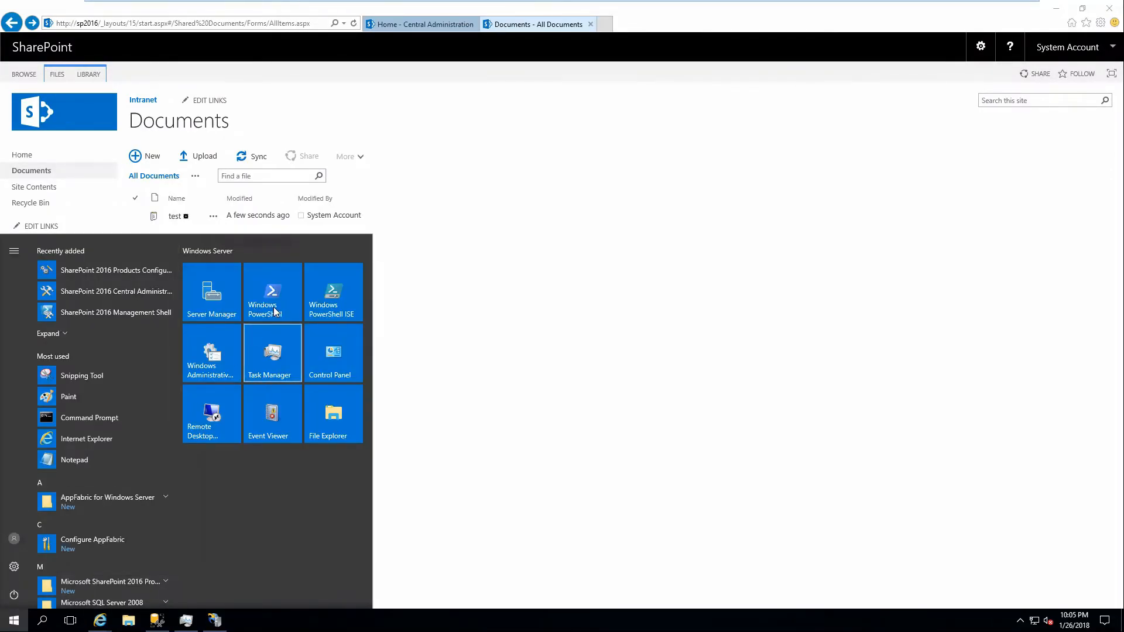
right_click(280, 293)
mouse_move(304, 345)
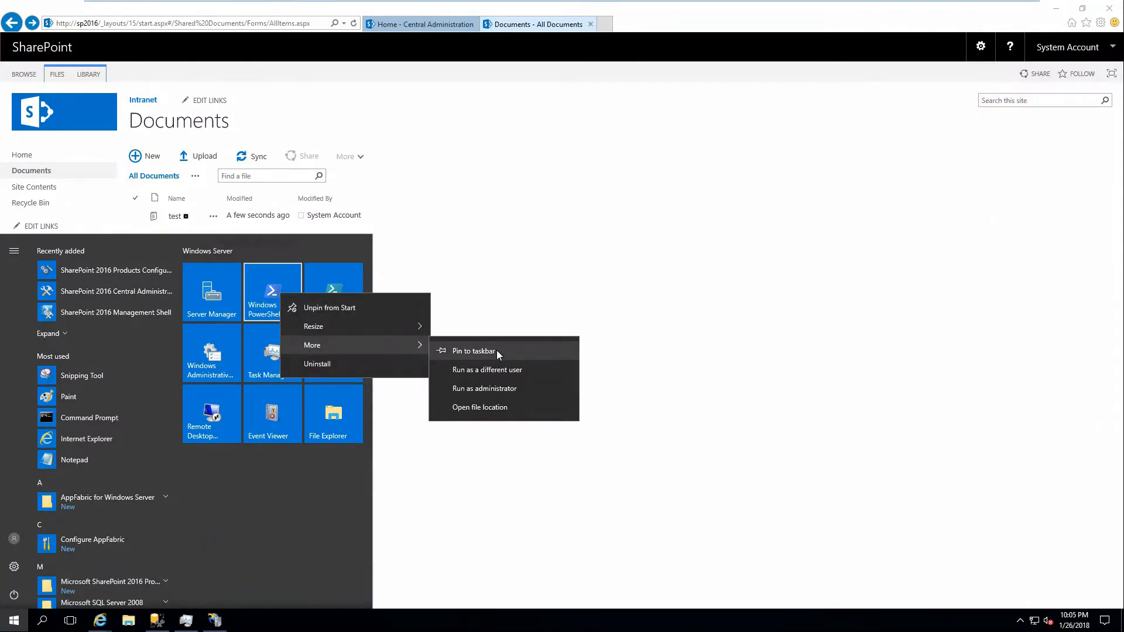
click(496, 386)
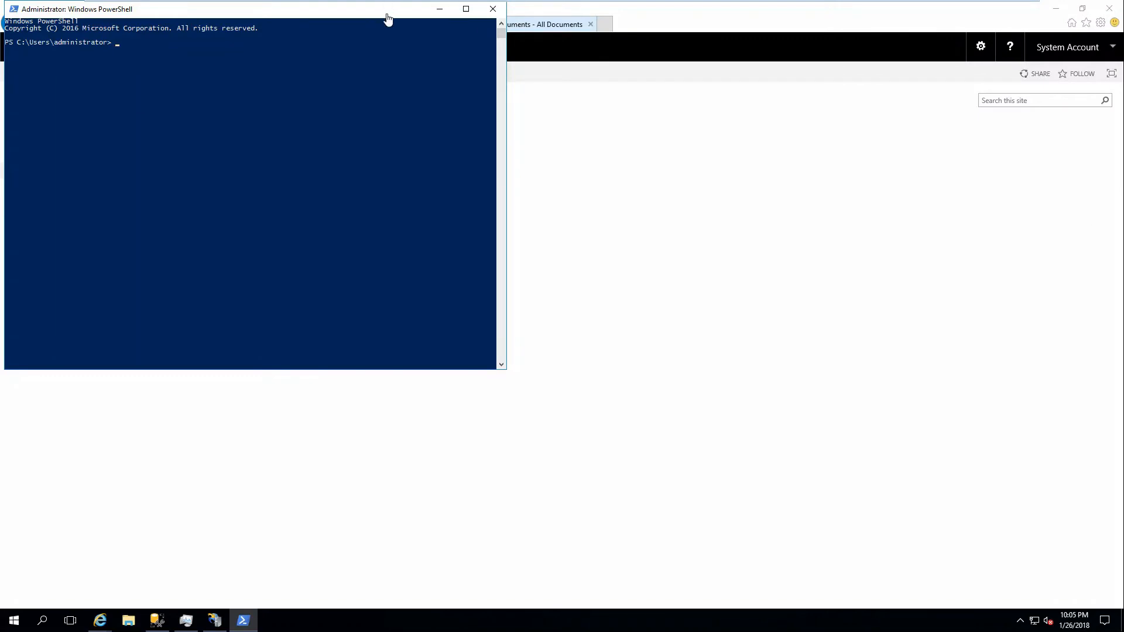
drag(388, 15, 696, 139)
click(569, 306)
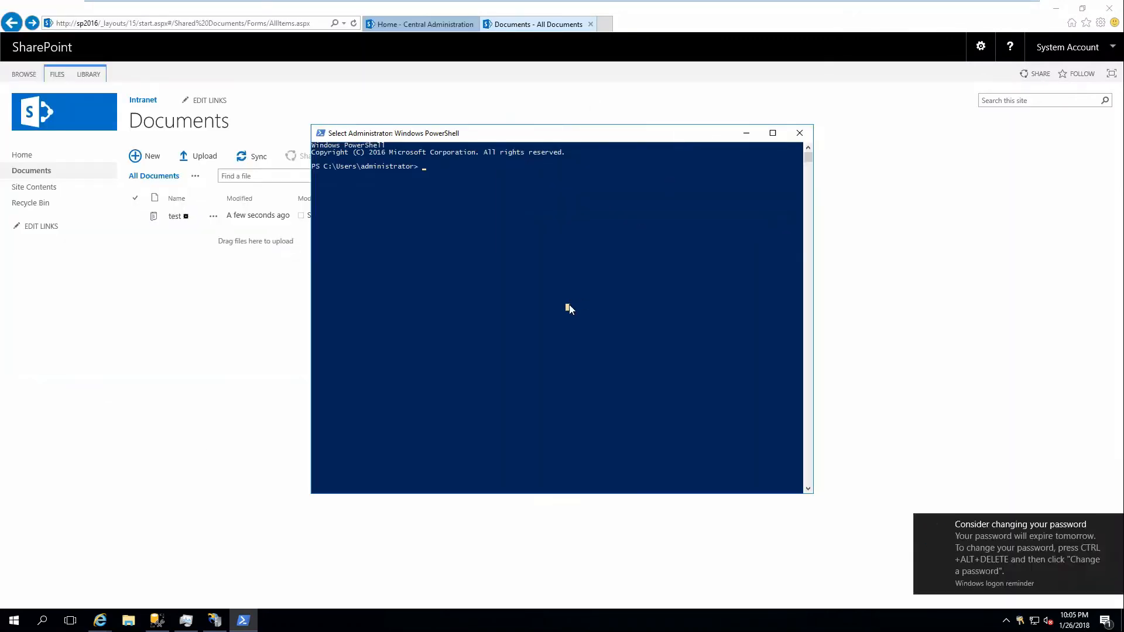
Try to bind SharePoint to Office Online Server by running New-SPWOPIBinding -ServerName oos -AllowHttp in plain Windows PowerShell.
text(New)
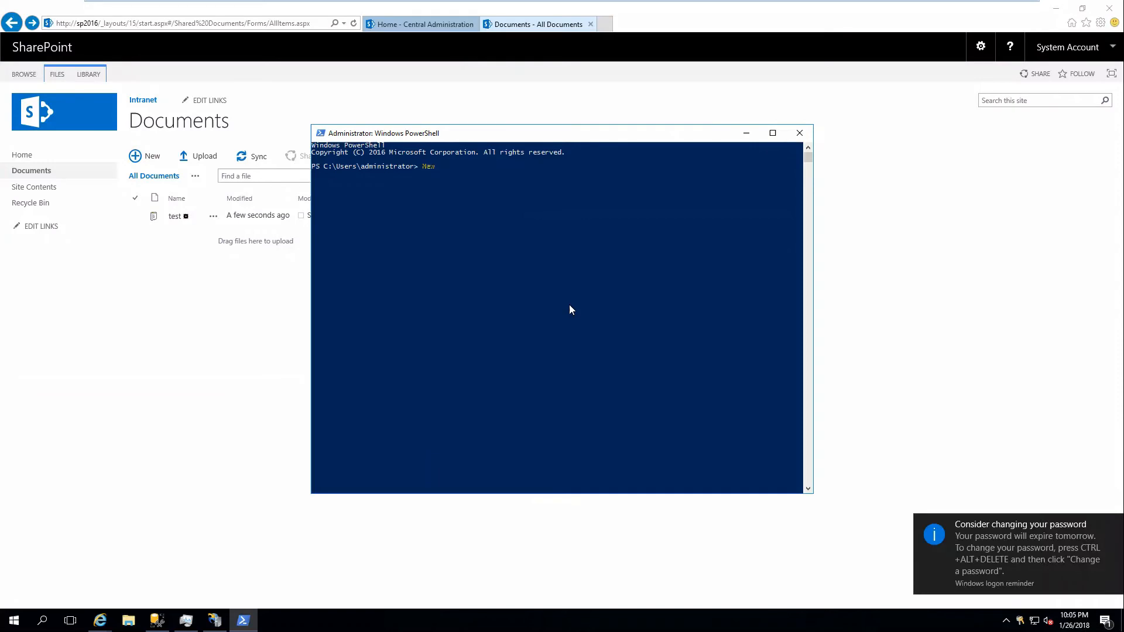
text(-SPWOPIBin)
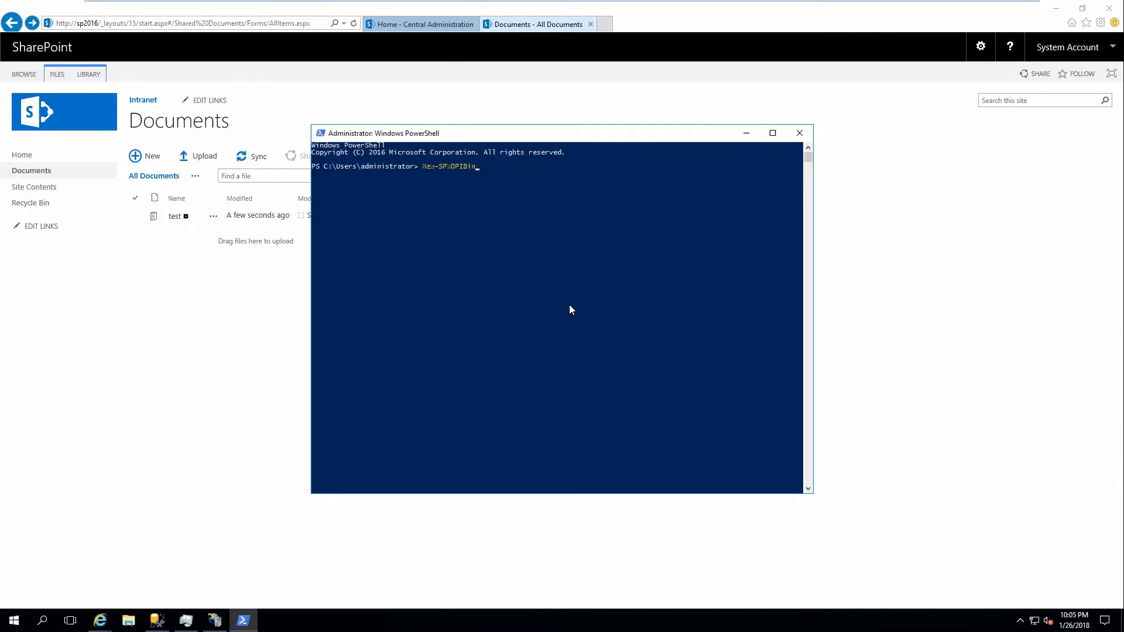
text(ding)
text( -)
text(Swer)
text(erName oos -AllowHttp)
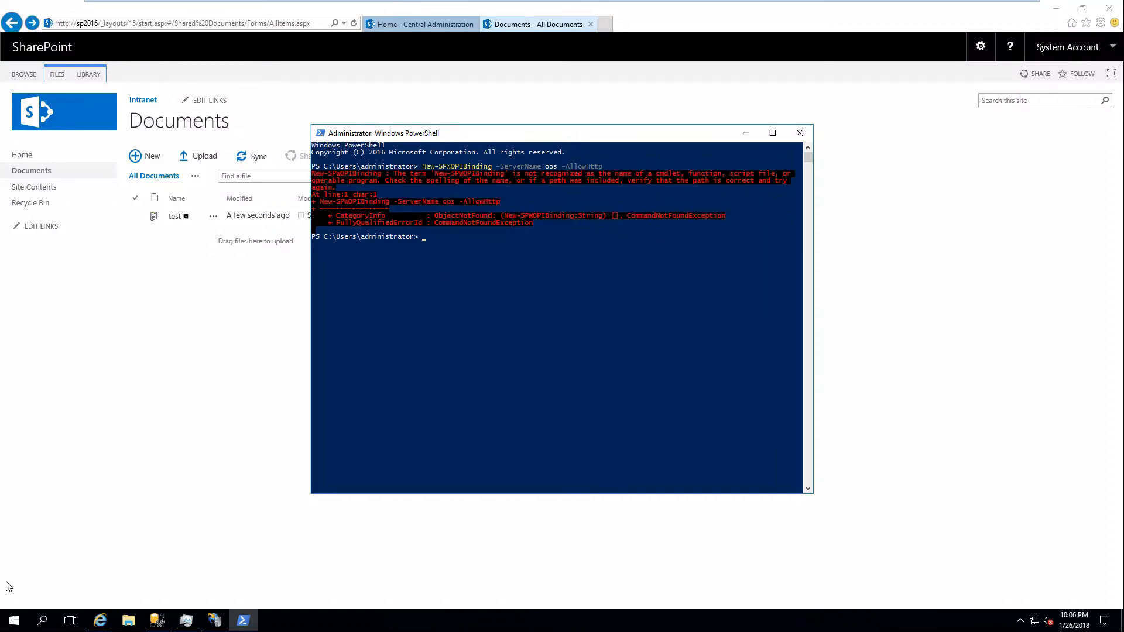
click(14, 619)
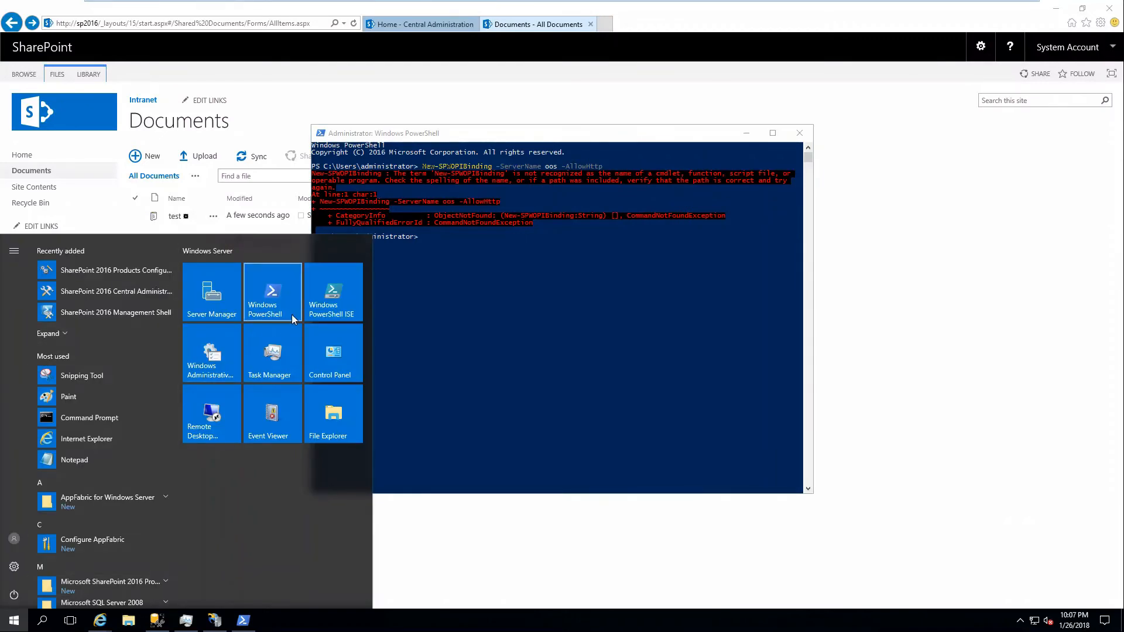
text(s)
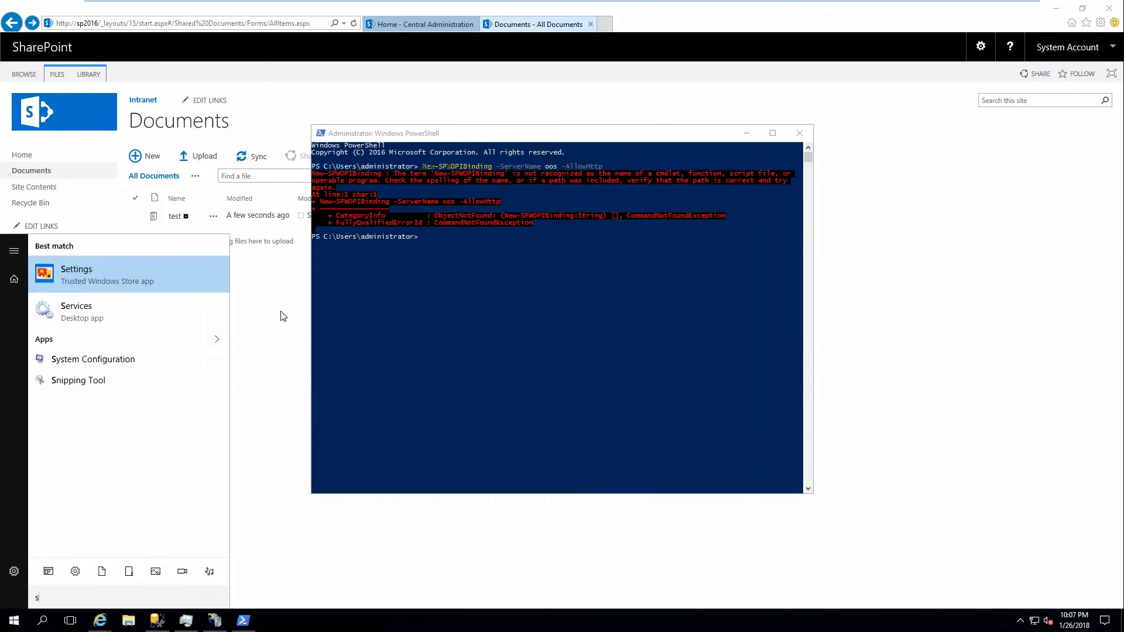
text(ha)
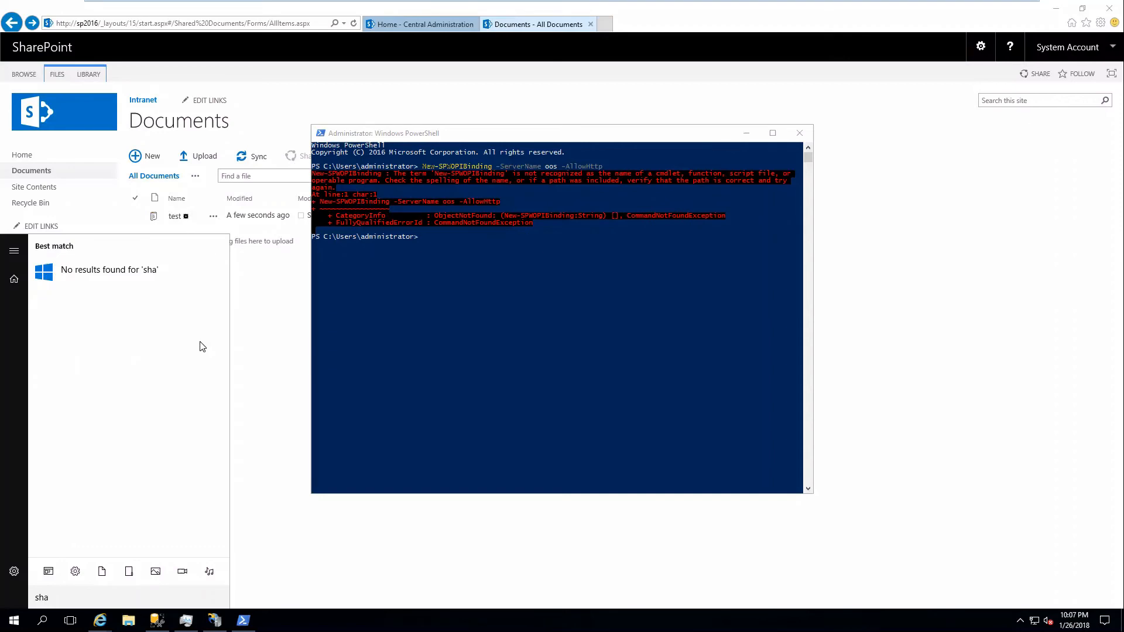
text(re)
Open SharePoint 2016 Management Shell as administrator and place its window near the middle of the desktop.
click(8, 625)
click(7, 627)
click(7, 627)
click(95, 584)
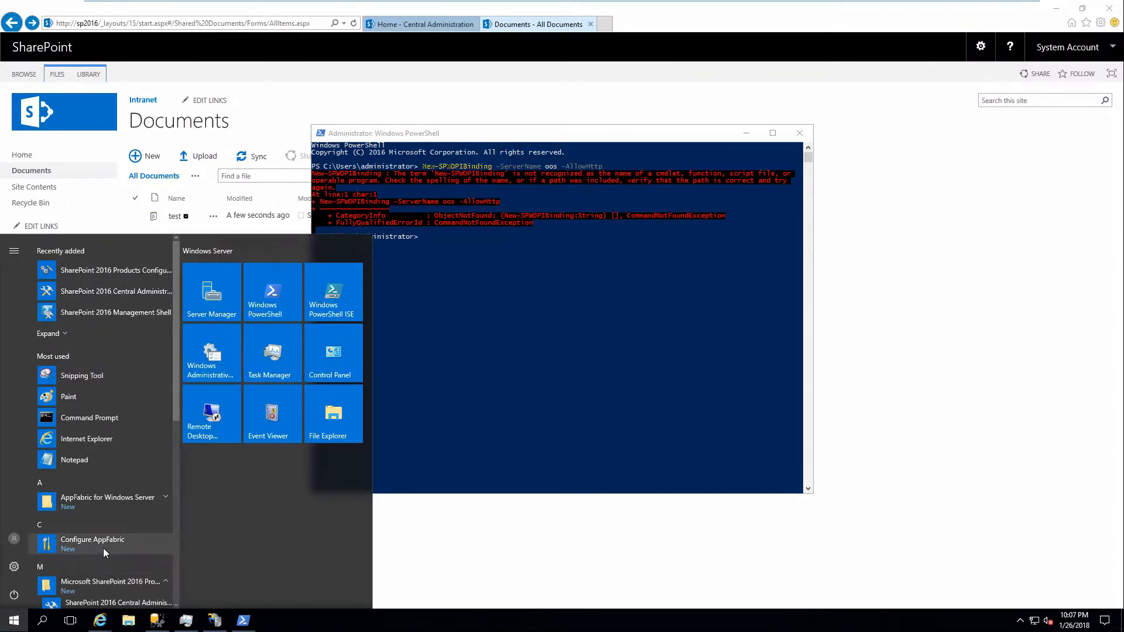
right_click(112, 519)
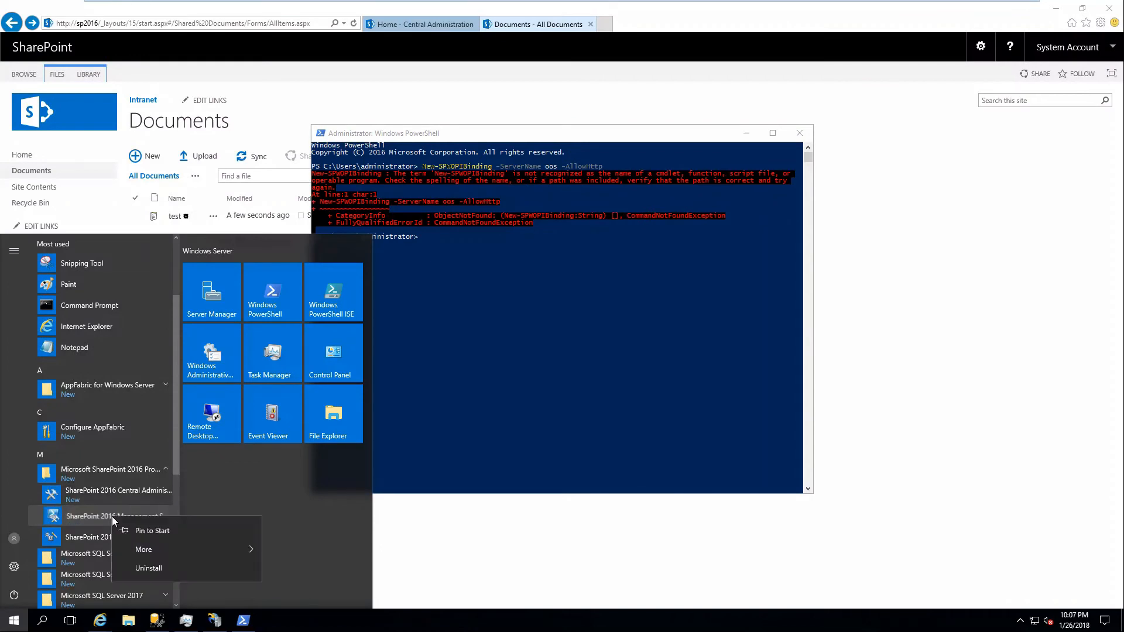
mouse_move(160, 551)
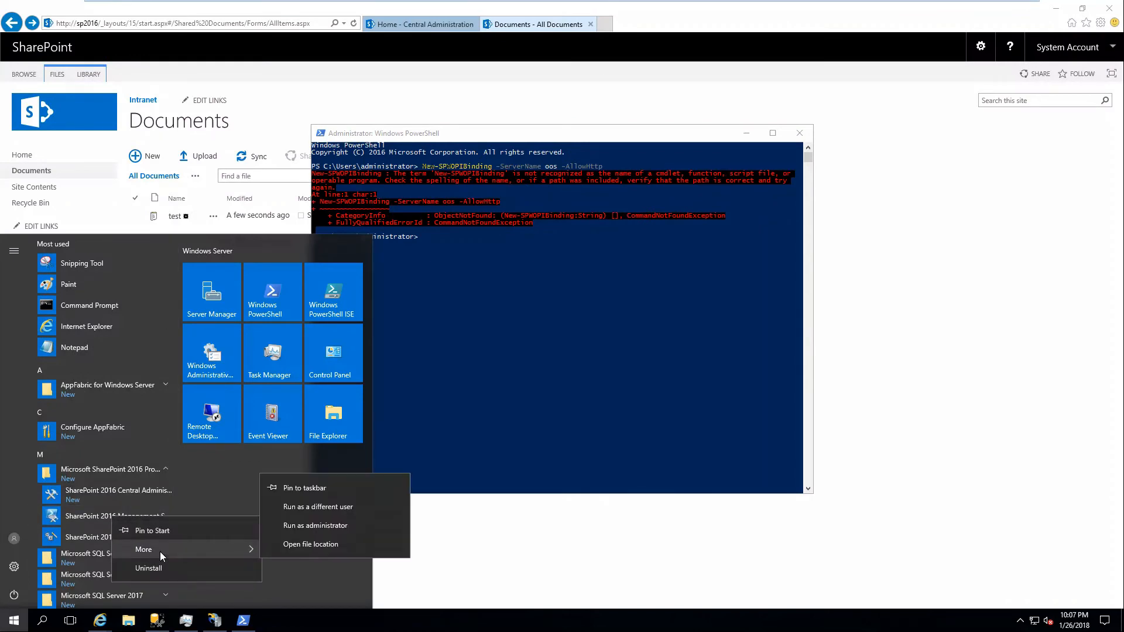
click(299, 525)
drag(247, 28, 546, 189)
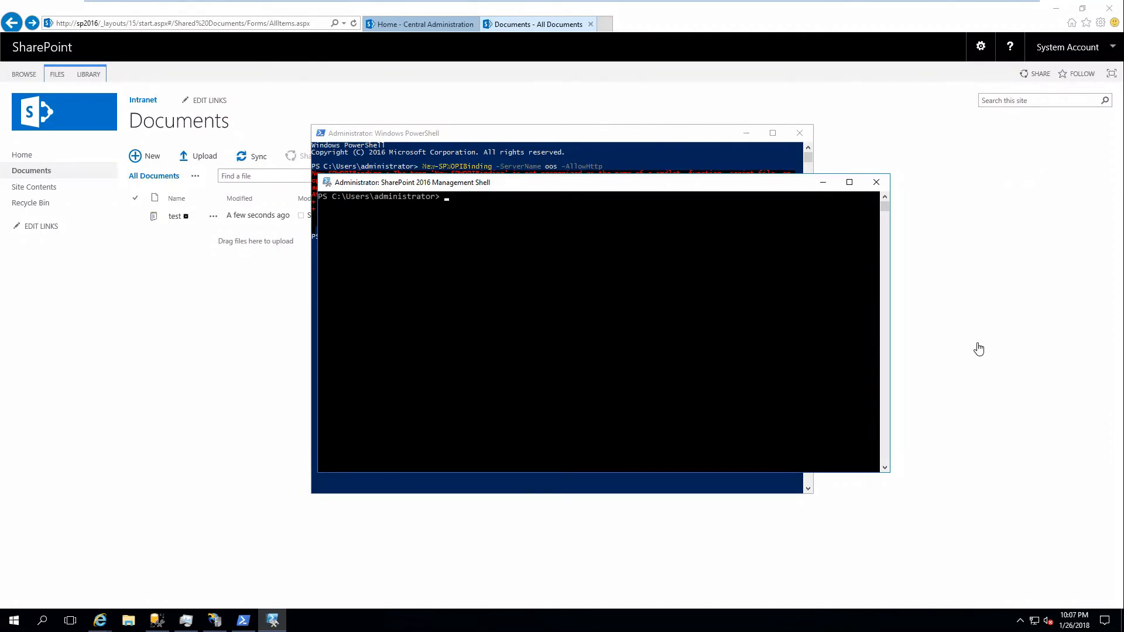
Bind SharePoint to the Office Online Server by running New-SPWOPIBinding -ServerName oos -AllowHttp in the management shell.
text(New-SPWOPIBinding -ServerName oos)
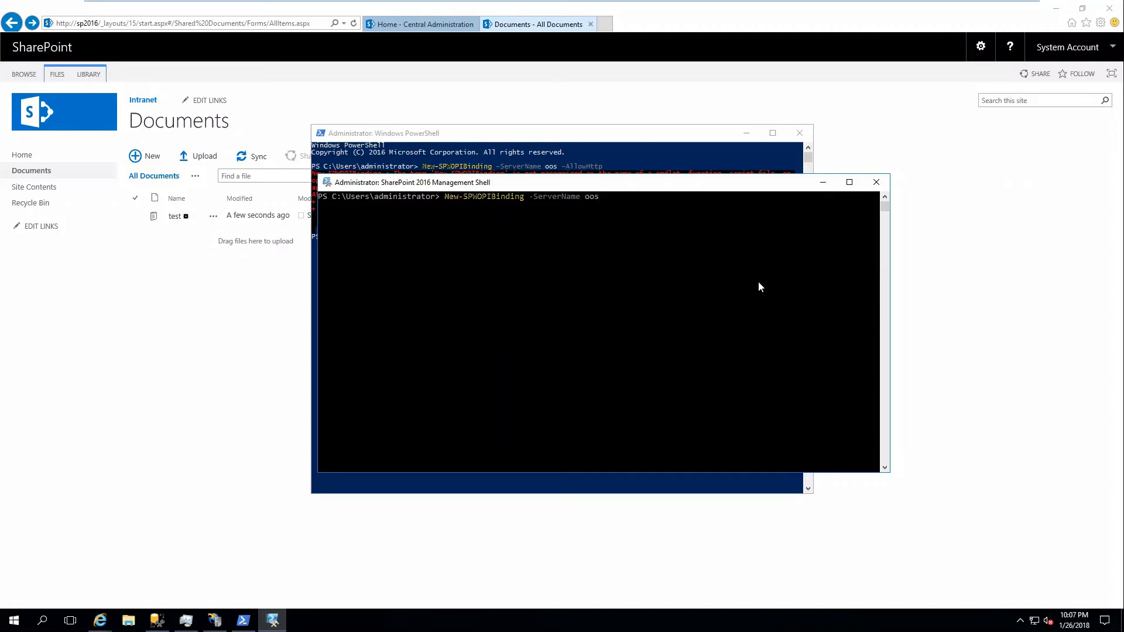
text( -AllowHttp)
key(Return)
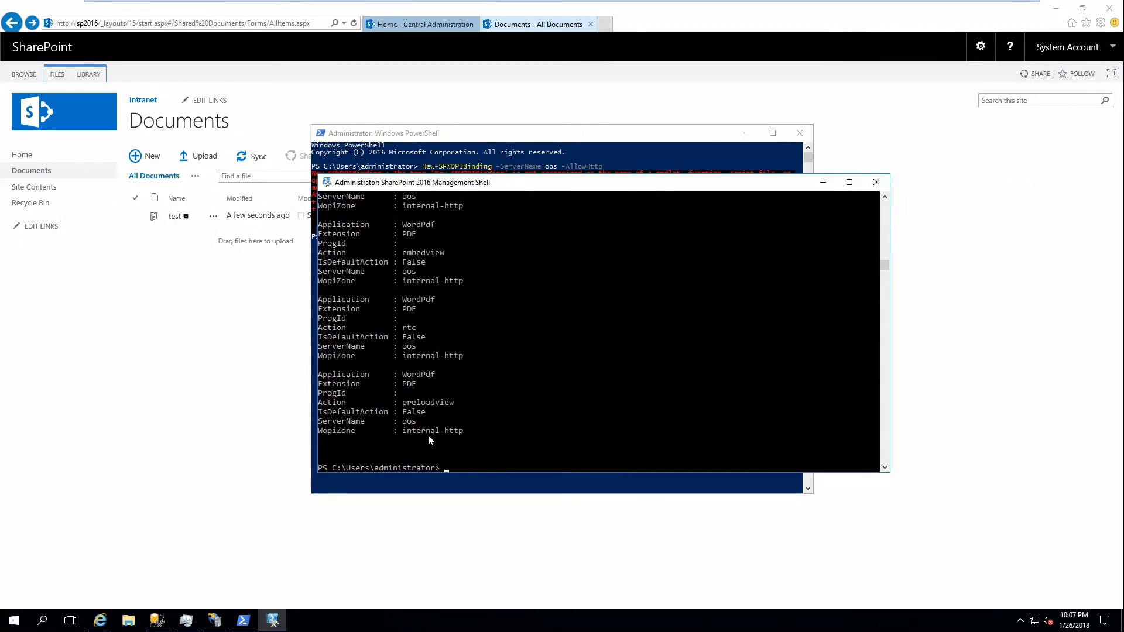
Review the listed WOPI bindings, and query the current WOPI zone with Get-SPWOPIZone.
scroll(419, 410, up, 15)
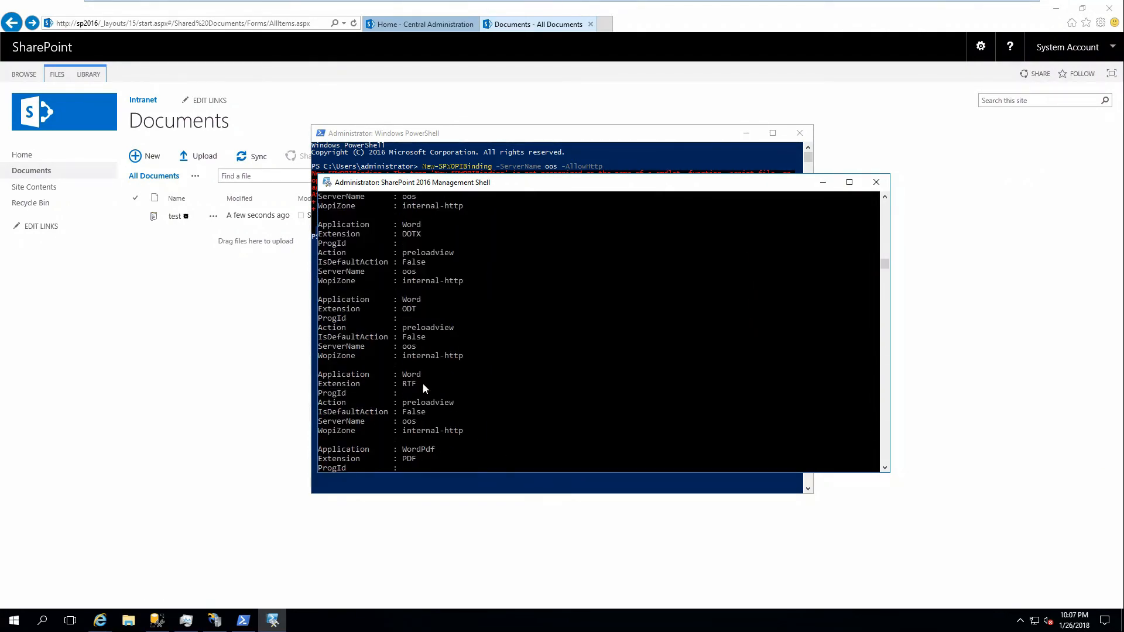
scroll(422, 377, up, 10)
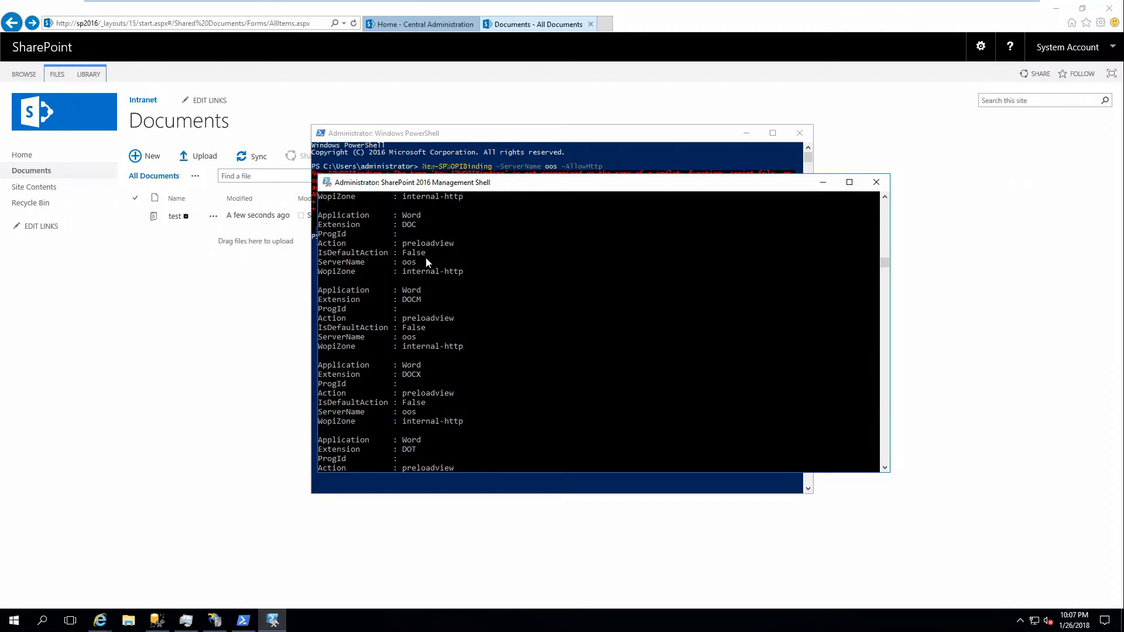
scroll(427, 257, up, 10)
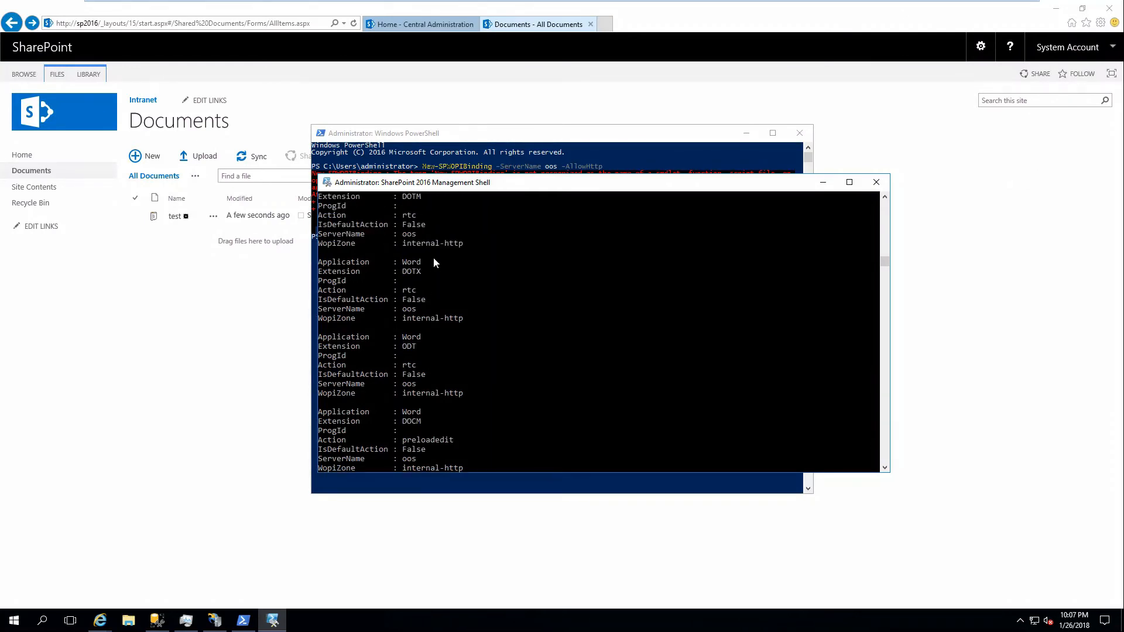
scroll(437, 261, down, 10)
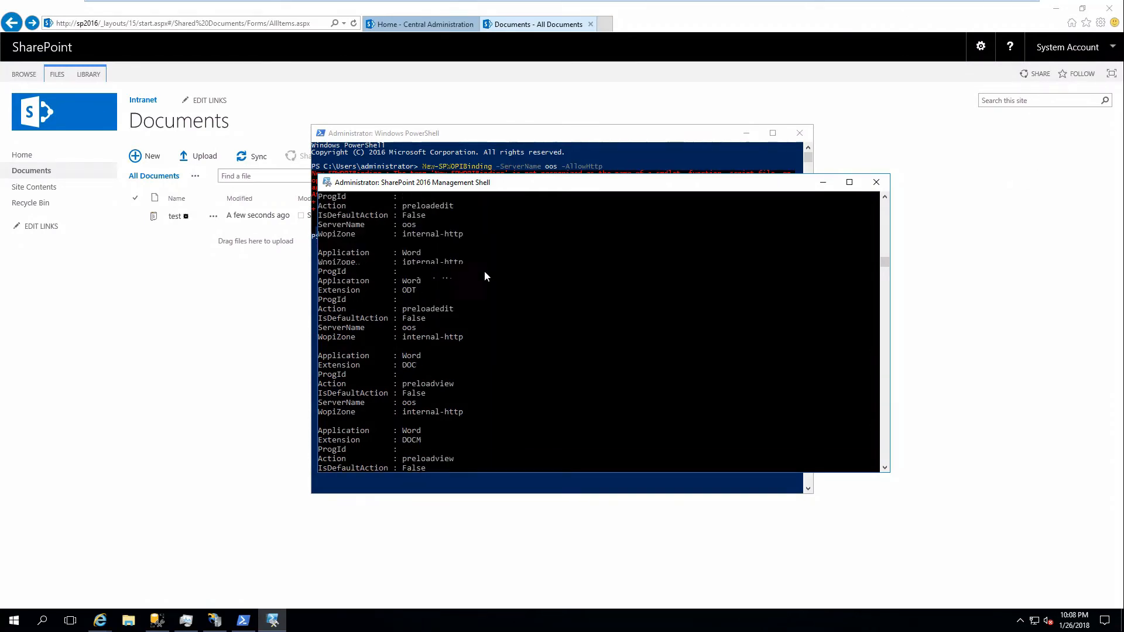
scroll(557, 315, down, 15)
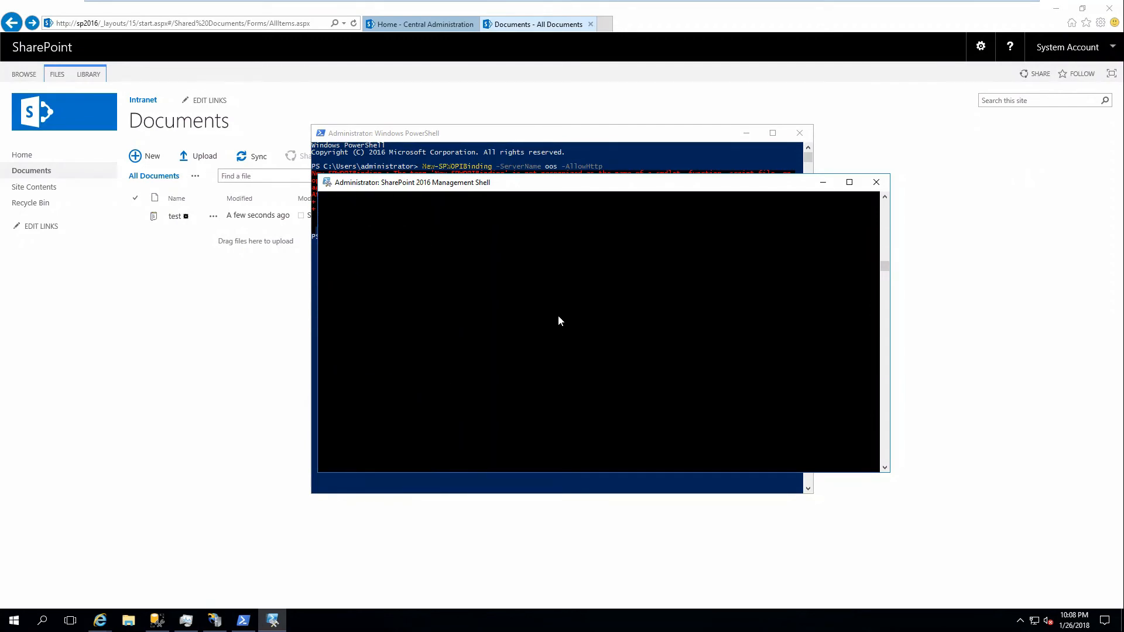
scroll(557, 314, up, 3)
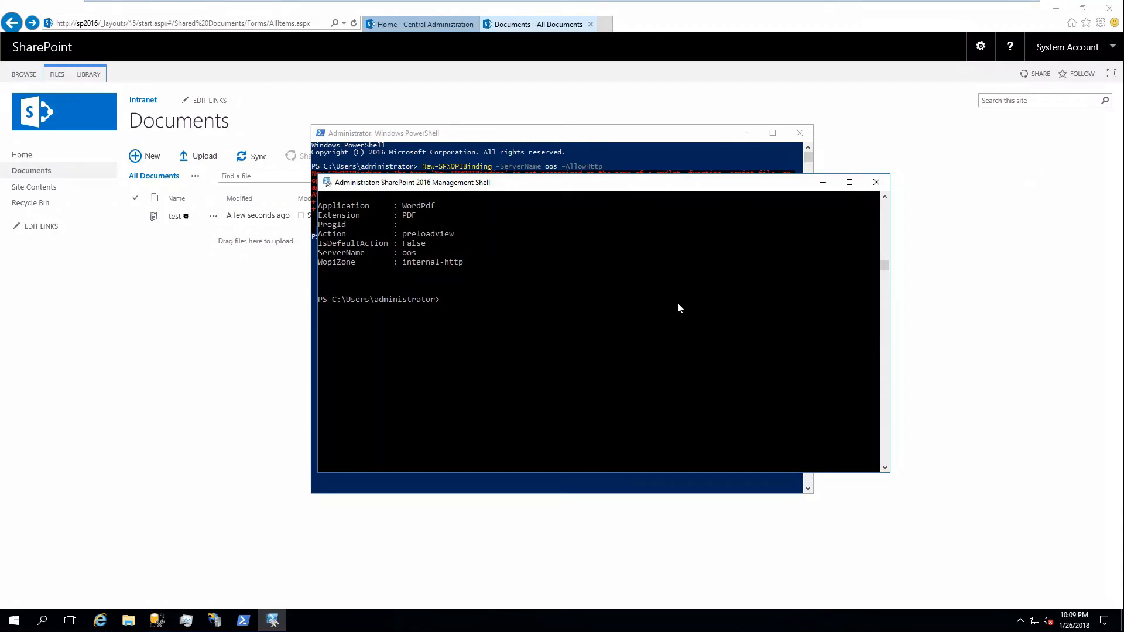
text(Get-SPWOPIZone)
key(Return)
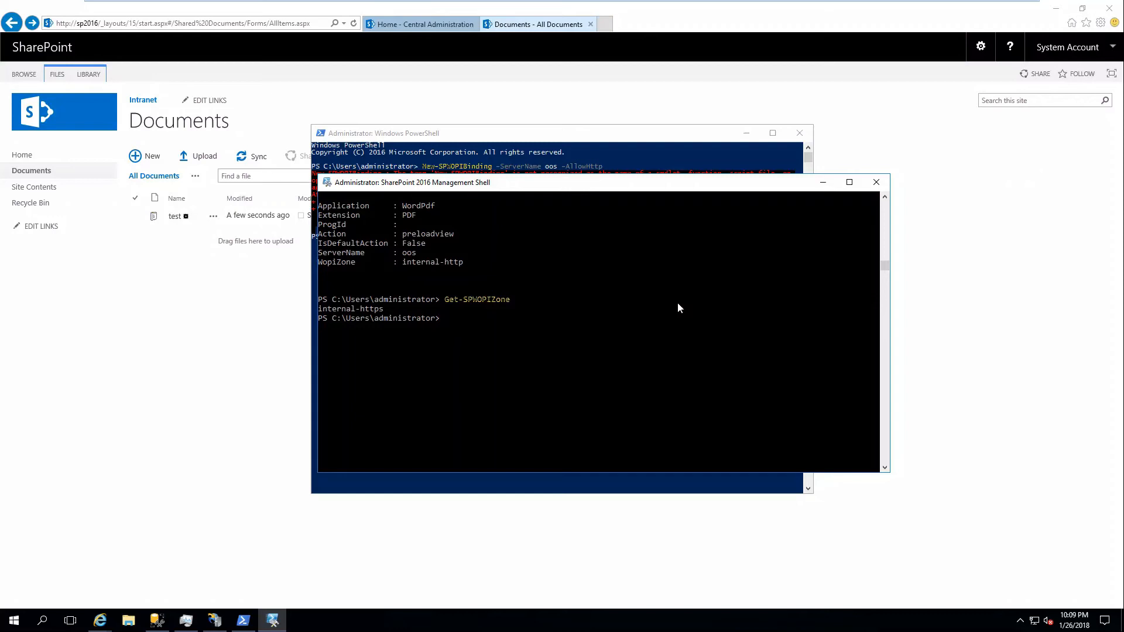
Change the WOPI zone with Set-SPWOPIZone -zone "internal-http", and check it by running Get-SPWOPIZone again.
text(Set-SPWOPIZone -zone "internal-http)
key(Return)
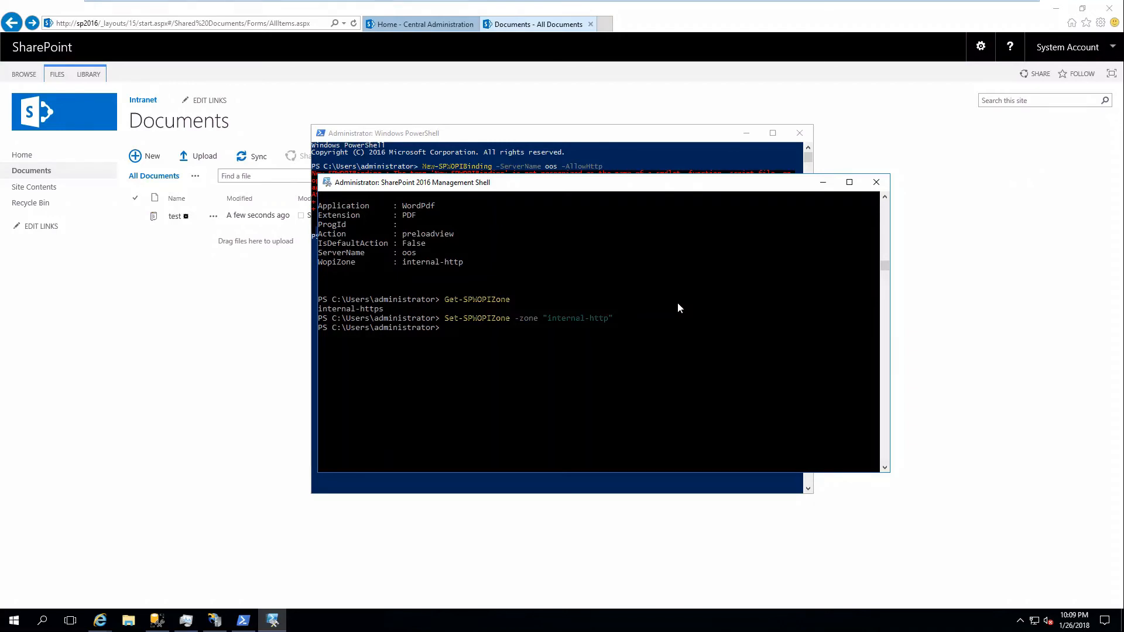
key(Up)
key(Up)
key(Return)
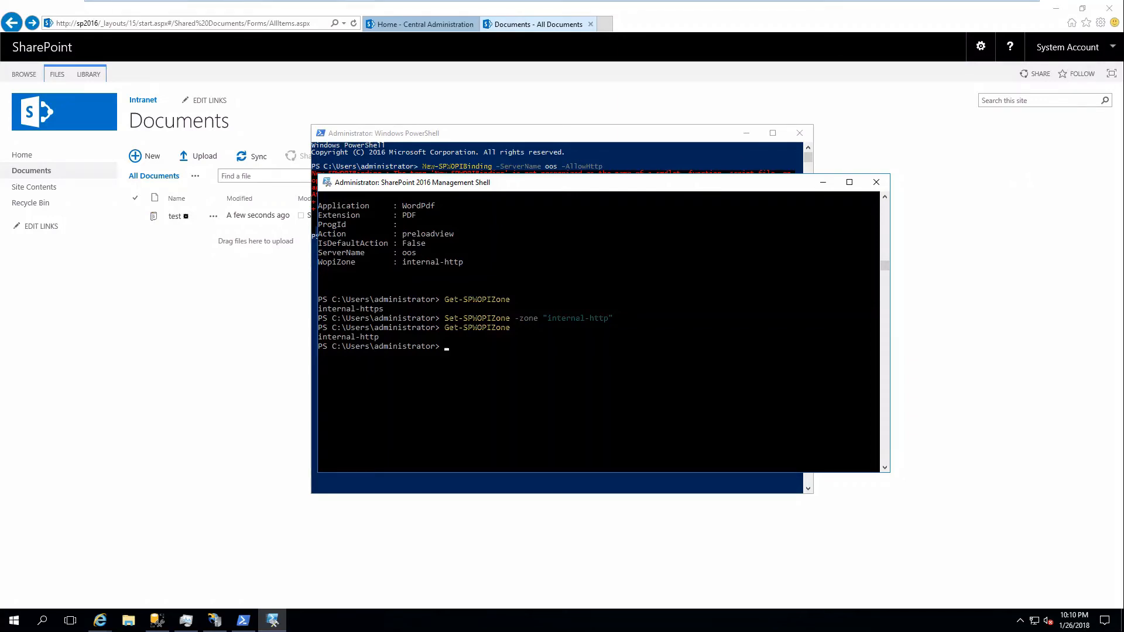
Sign in to the DC1 virtual machine with the account password and bring up Active Directory Users and Computers.
mouse_move(550, 5)
click(673, 8)
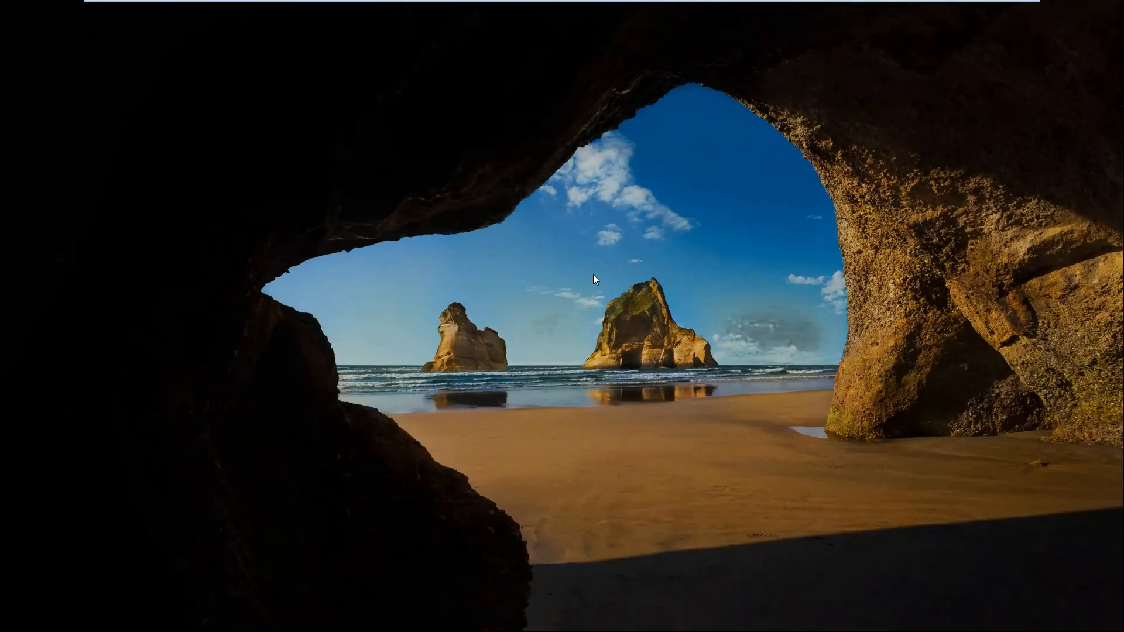
key(ctrl+alt+Insert)
text(●●●●●●●●●)
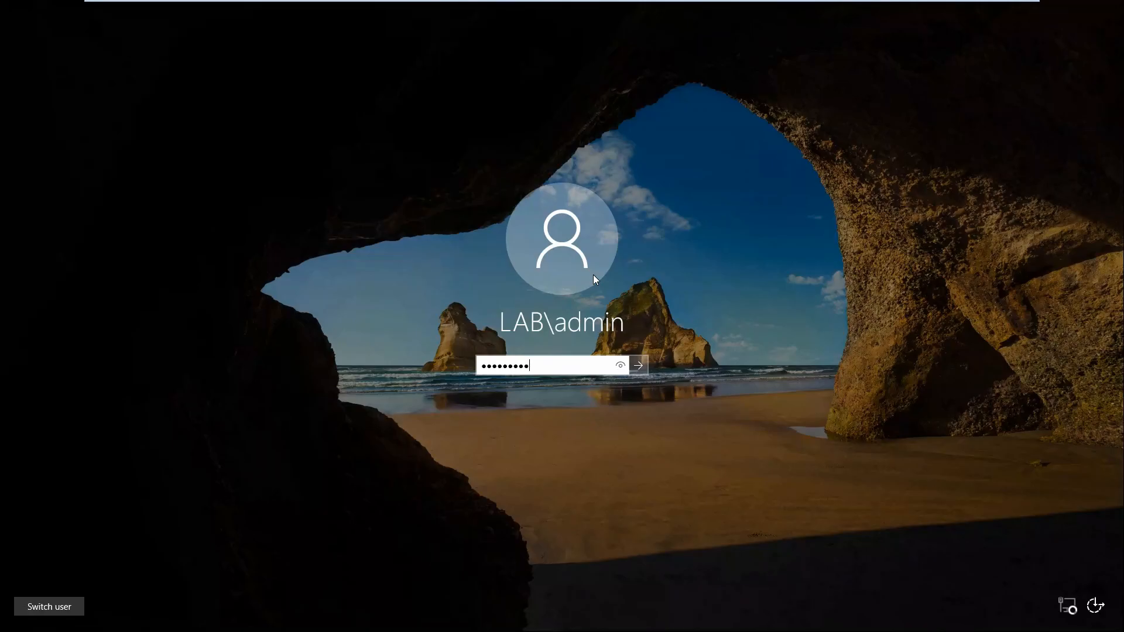
key(Return)
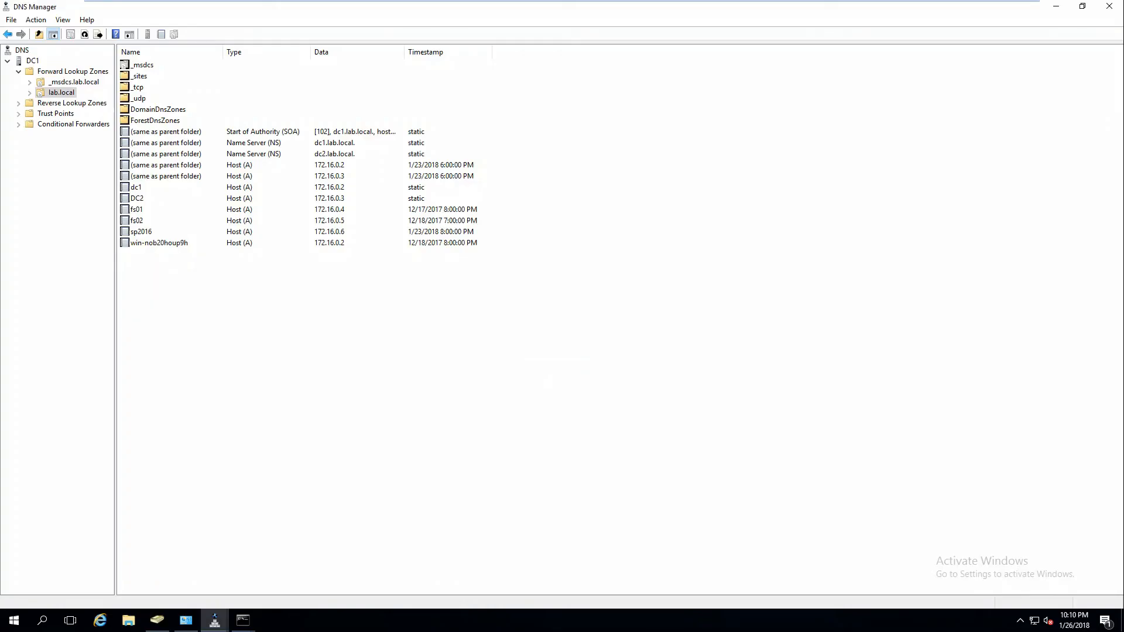
click(166, 620)
double_click(200, 67)
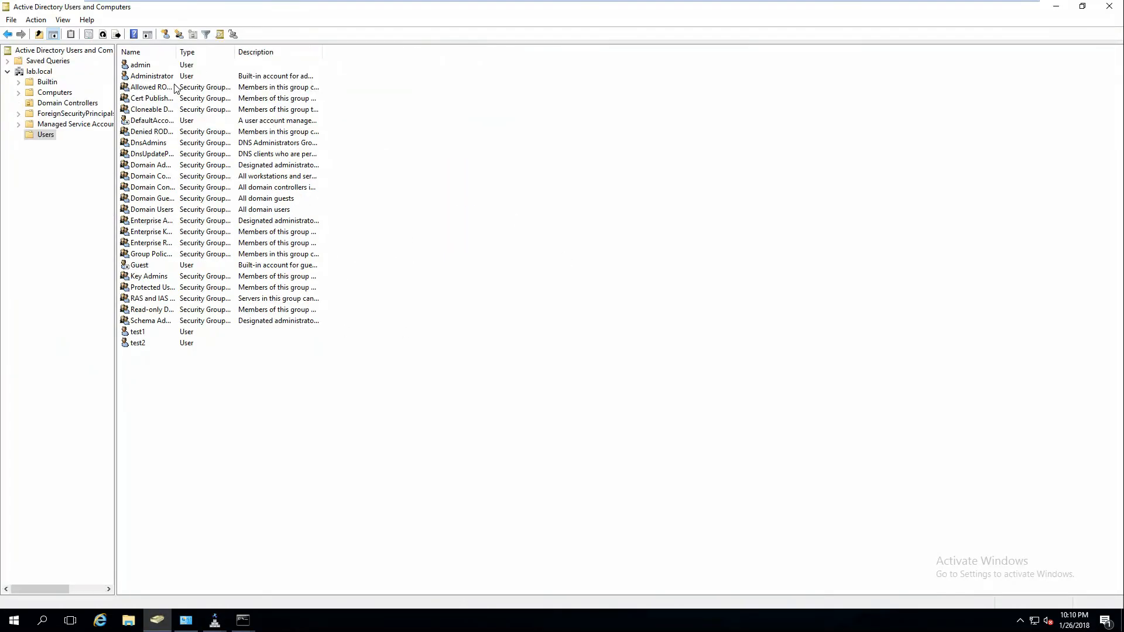
right_click(170, 391)
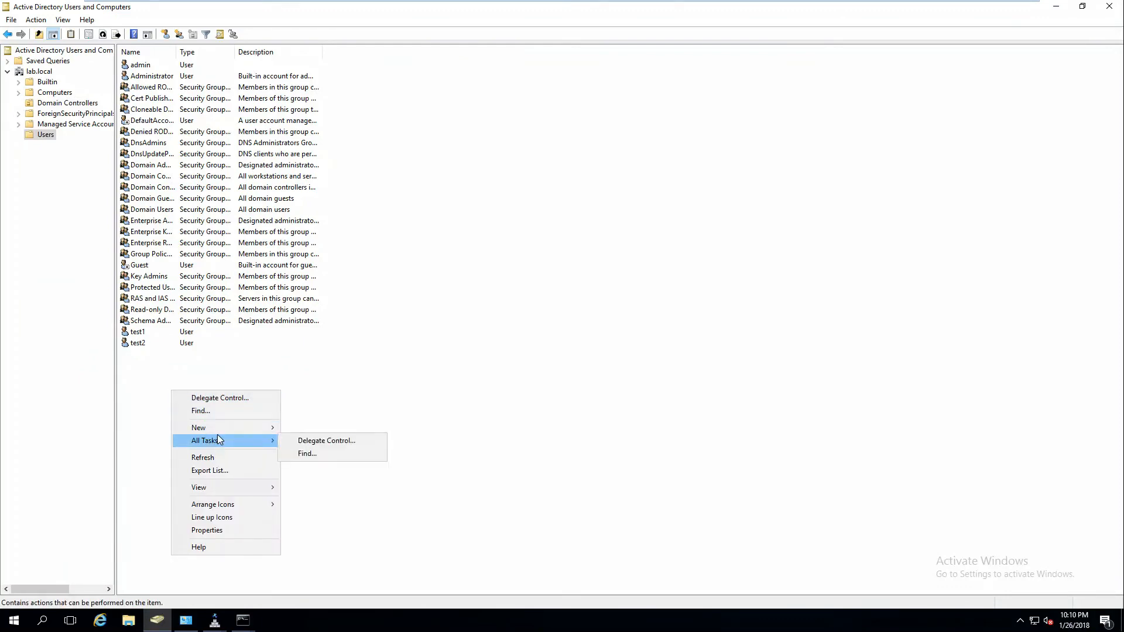
mouse_move(227, 427)
click(325, 427)
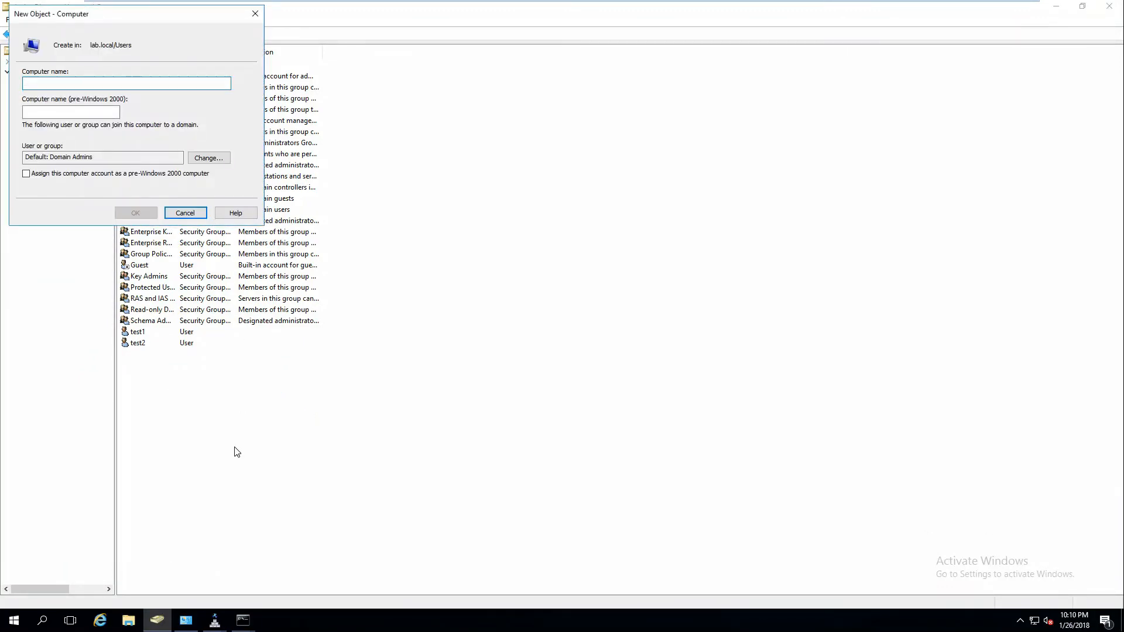
key(Escape)
Start a new user in the lab.local Users container with first name and logon name sptest.
right_click(238, 420)
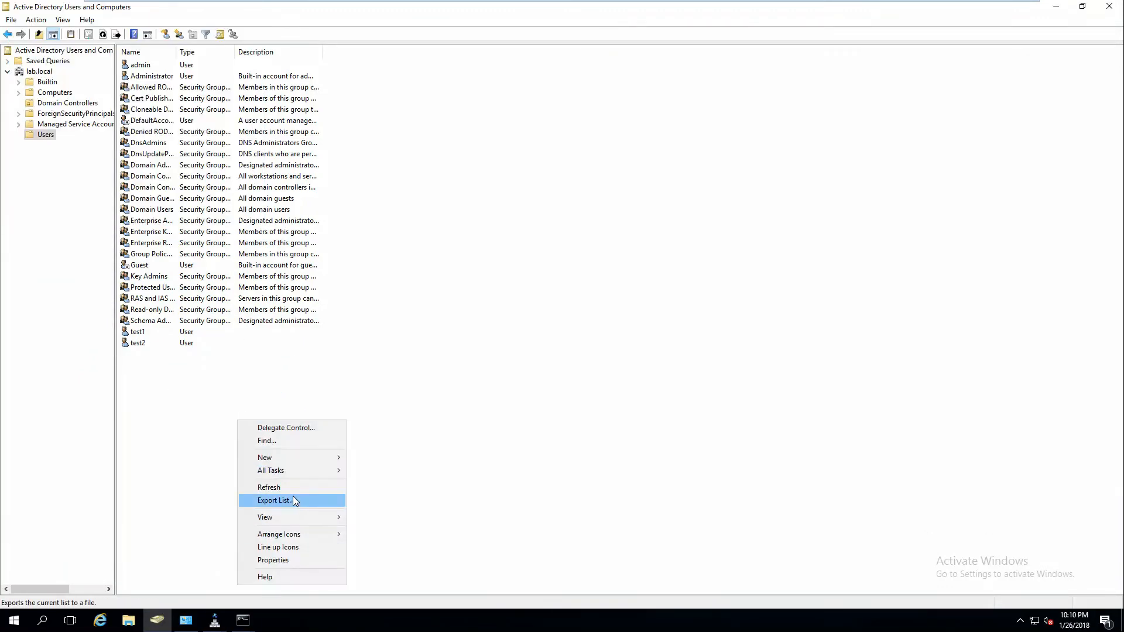
mouse_move(295, 457)
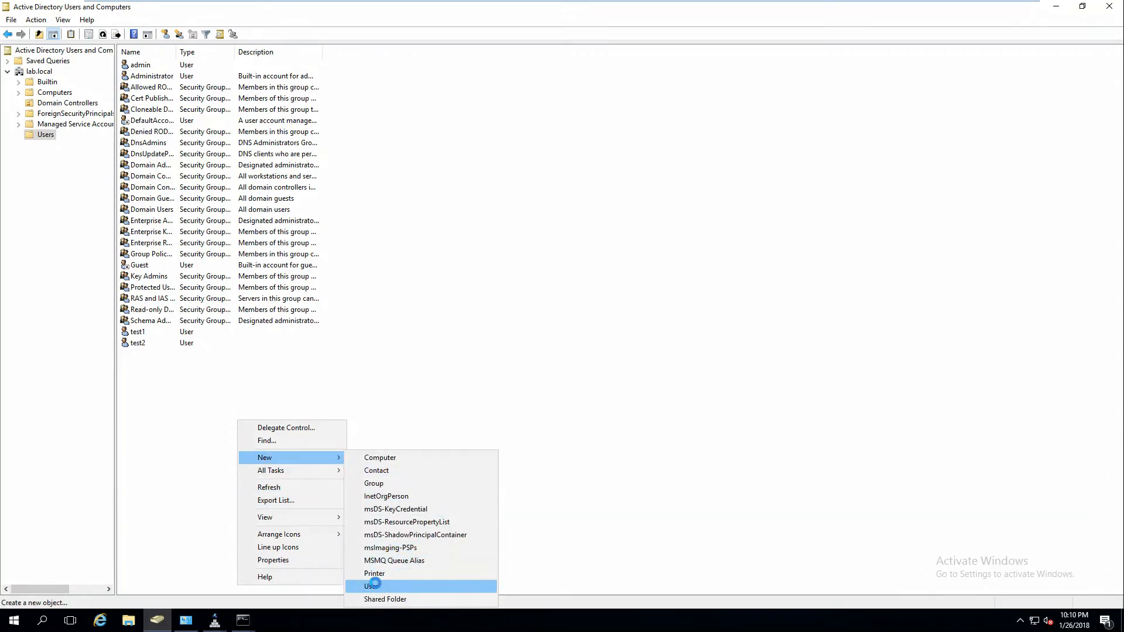
click(384, 586)
text(sptest)
key(Tab)
key(Tab)
key(Tab)
key(Tab)
text(sptest)
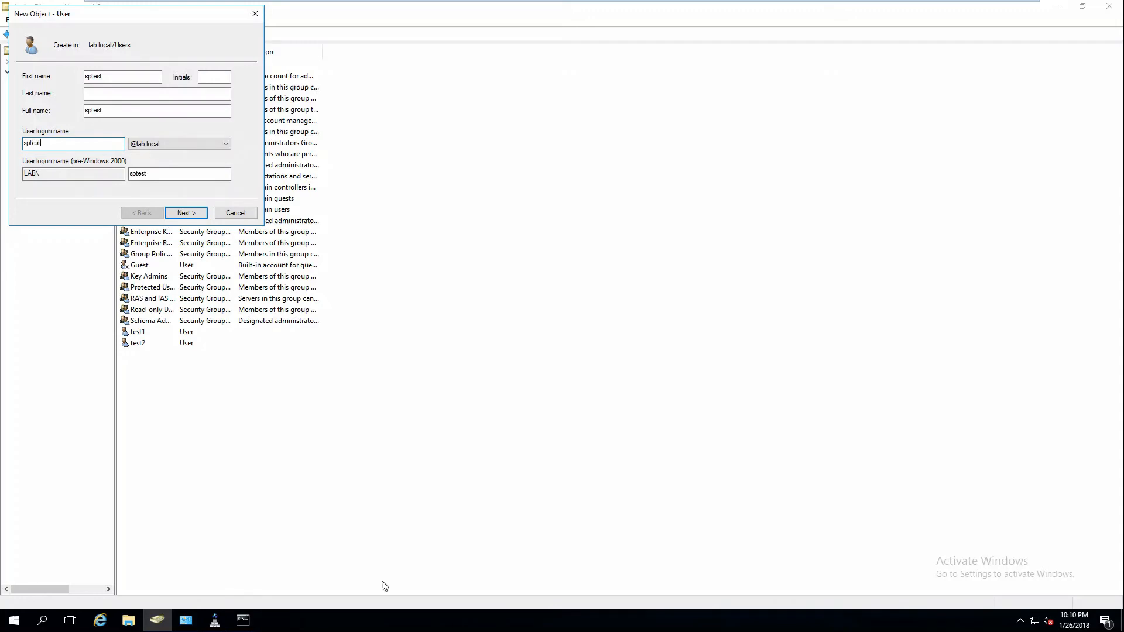
key(Return)
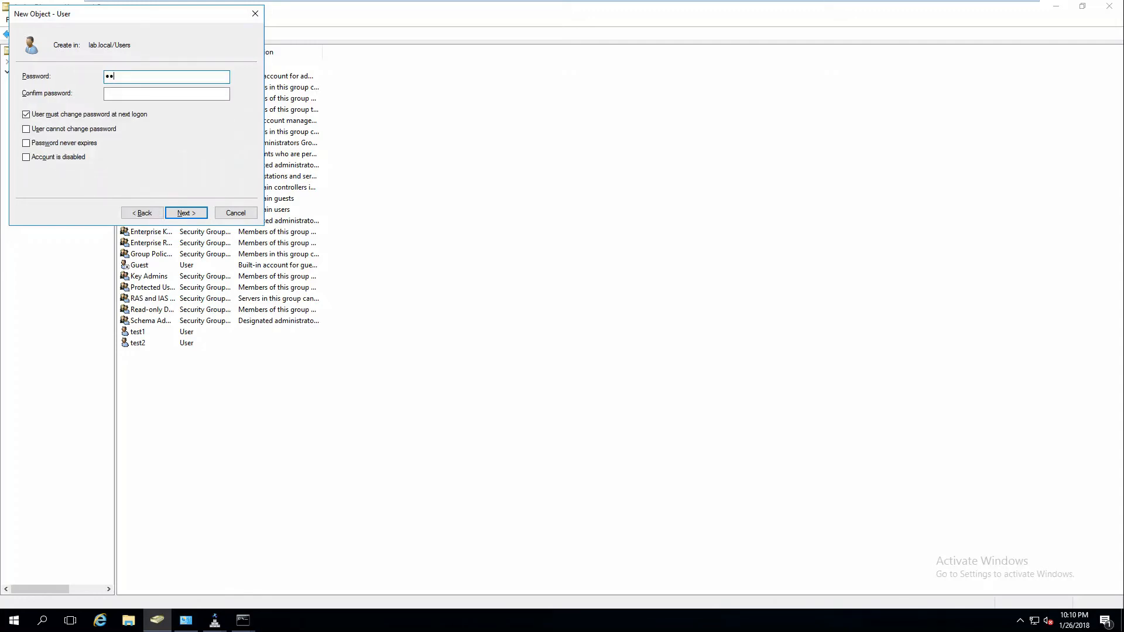
Enter and confirm the account password, set it to never expire without a change at next logon, and create the user.
text(••••••••••)
key(Tab)
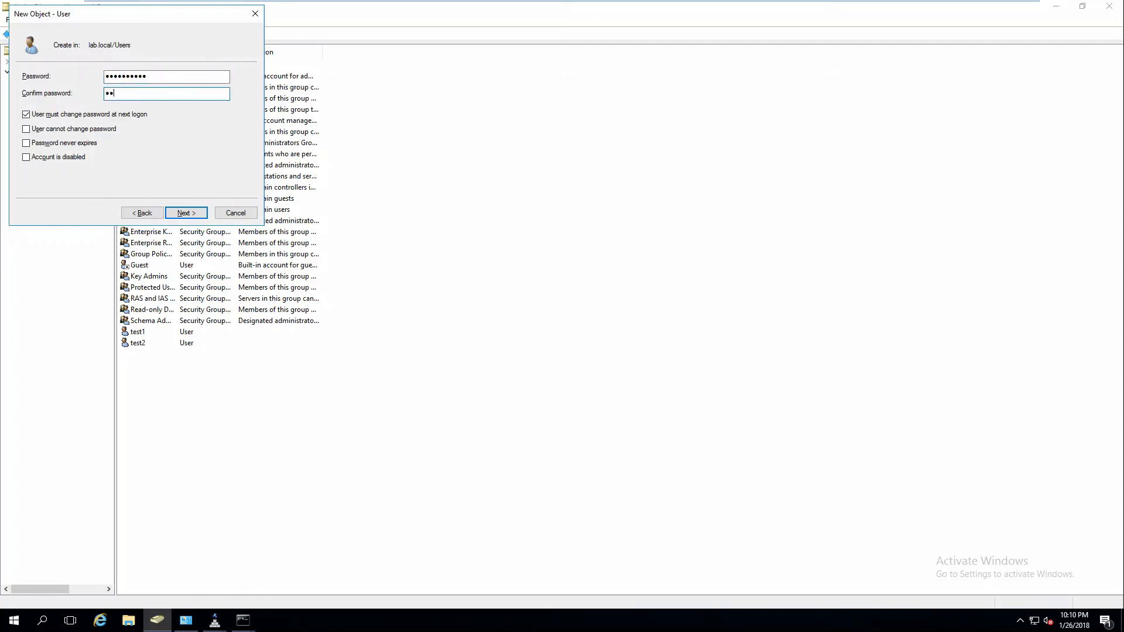
key(Tab)
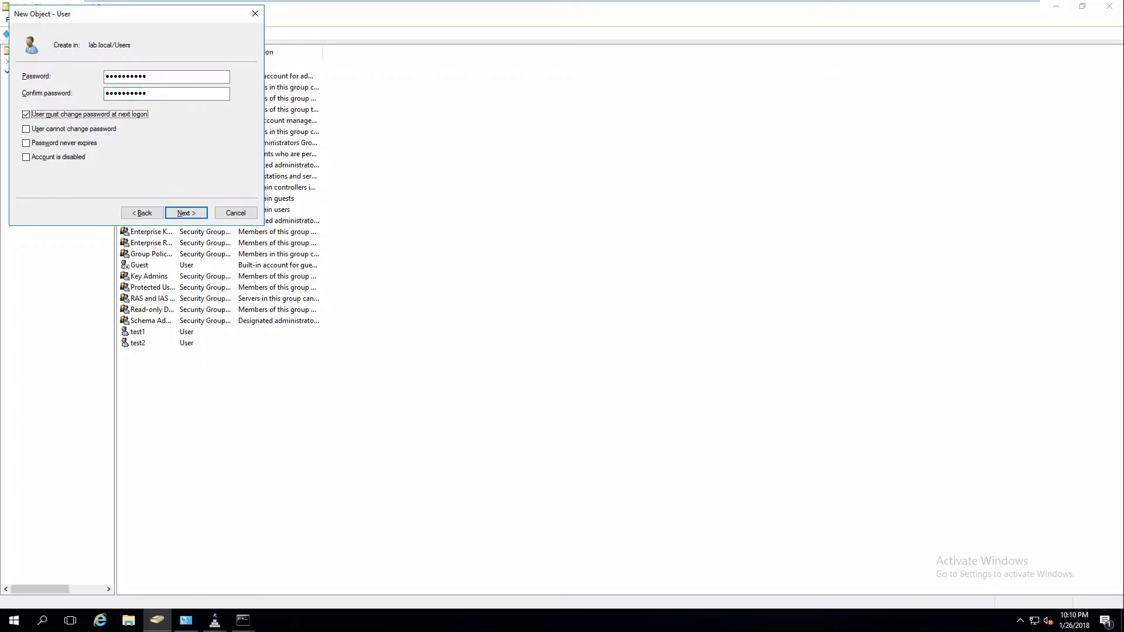
key(Tab)
key(Tab)
key(space)
key(Return)
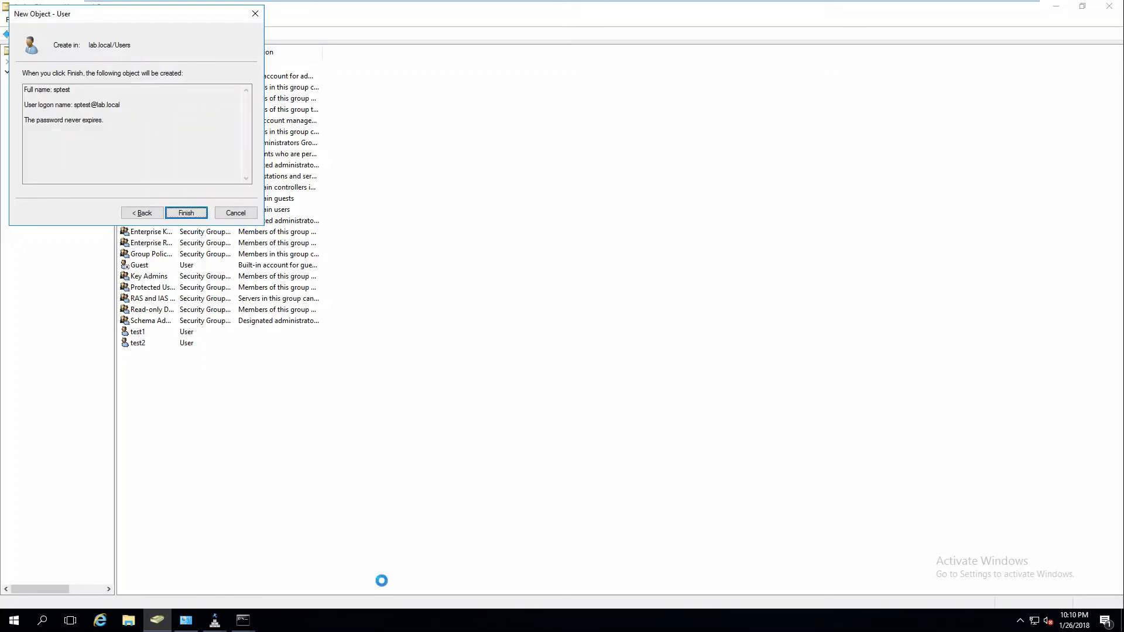
key(Return)
Switch to the SP2016 virtual machine and bring the SharePoint Documents page to the front.
mouse_move(379, 1)
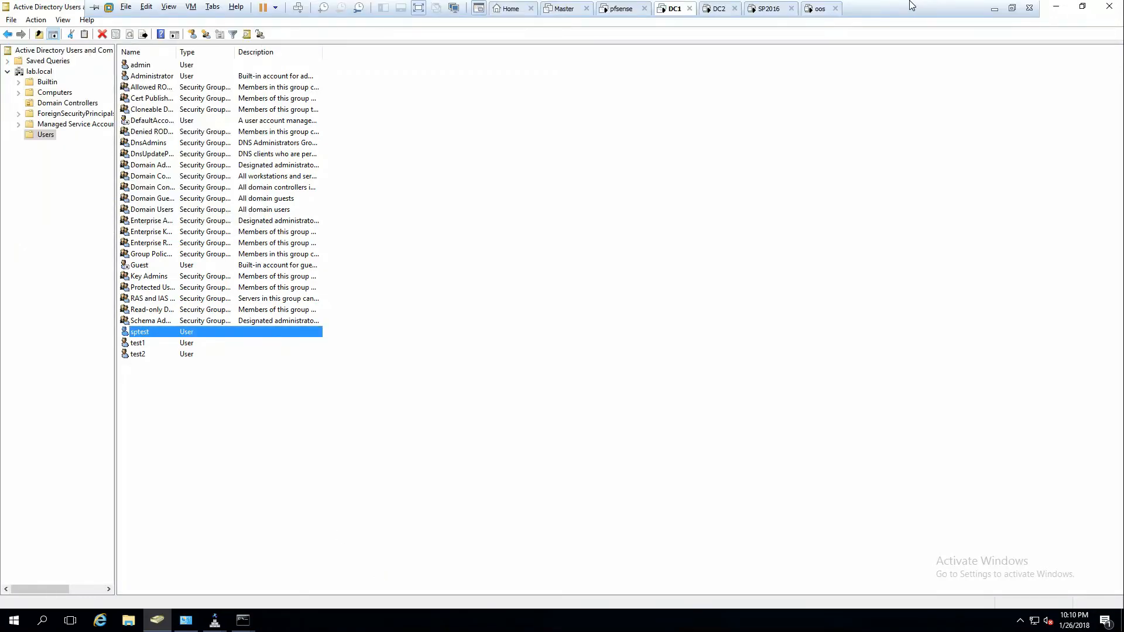
click(814, 6)
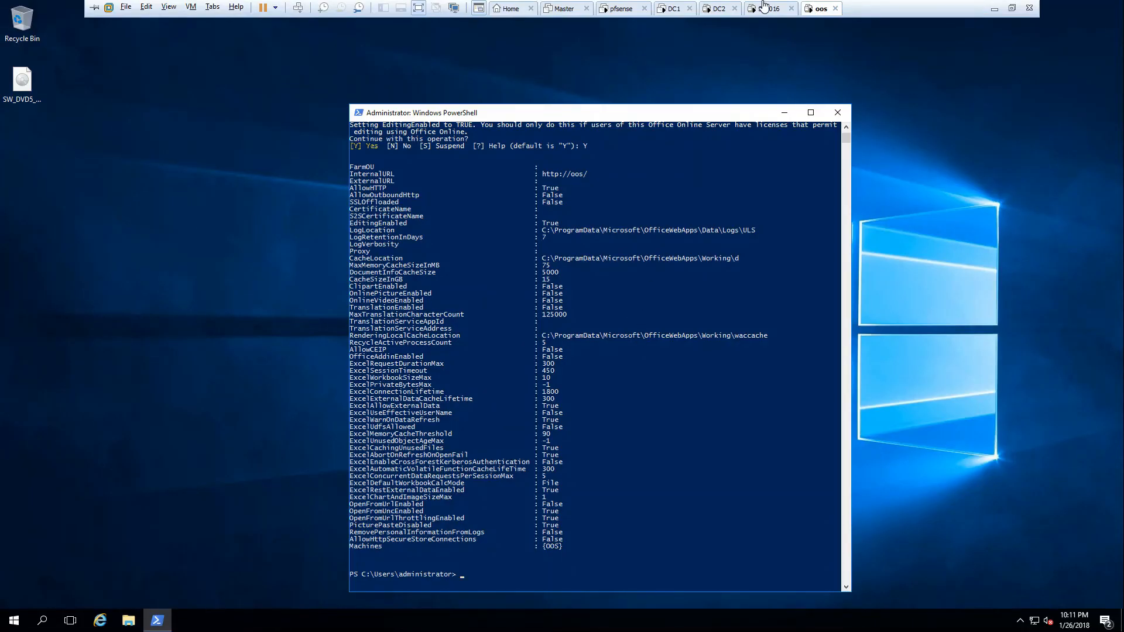
click(757, 7)
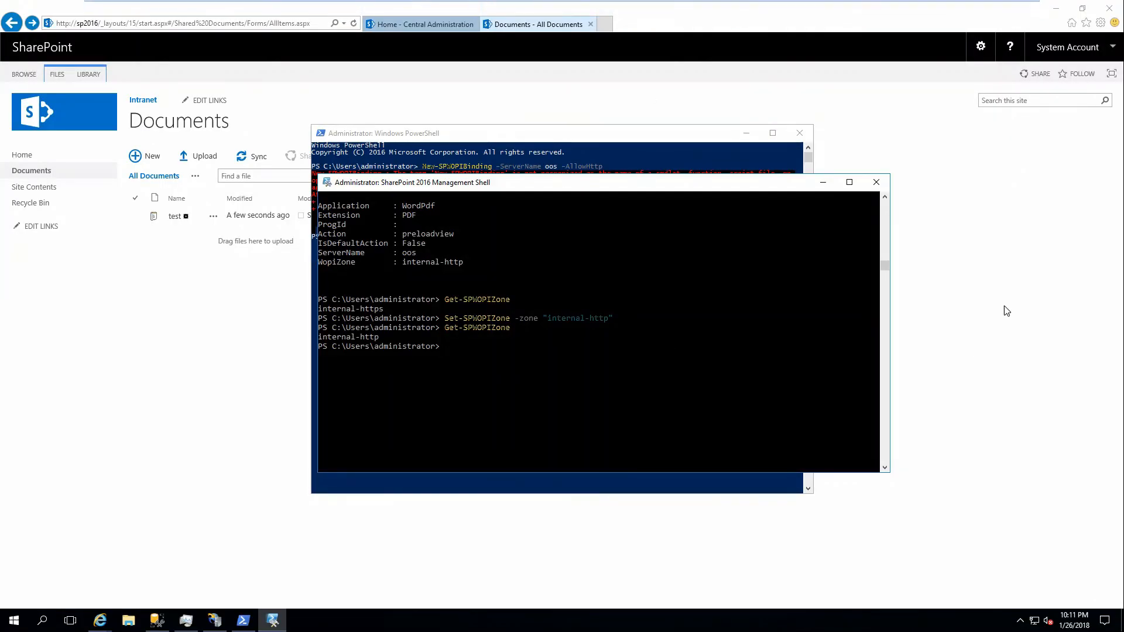
click(266, 224)
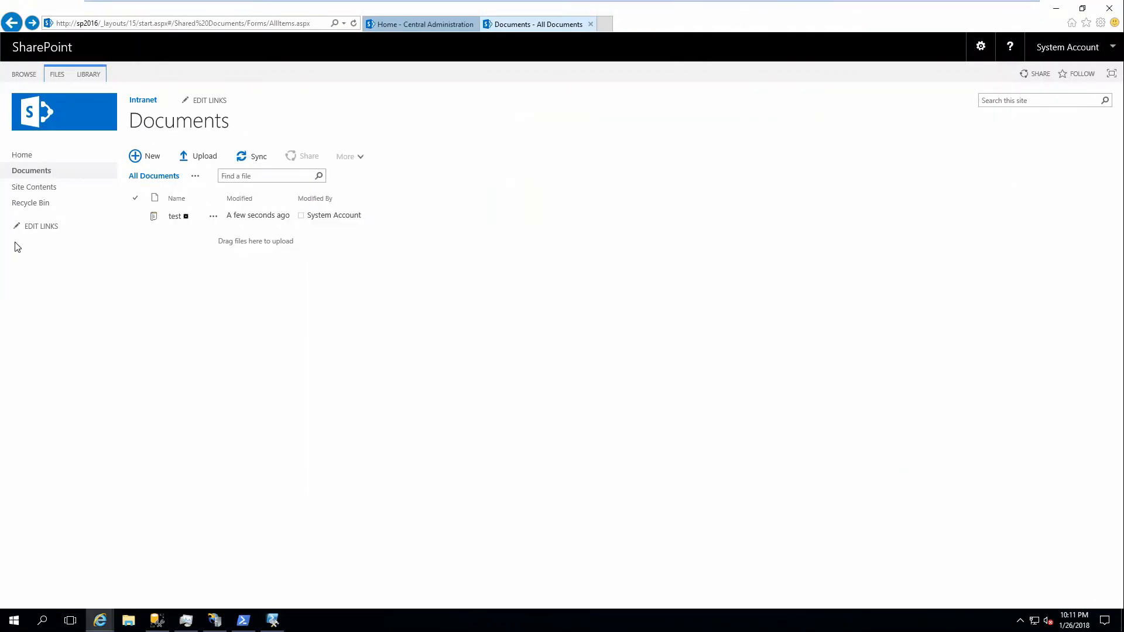
click(92, 81)
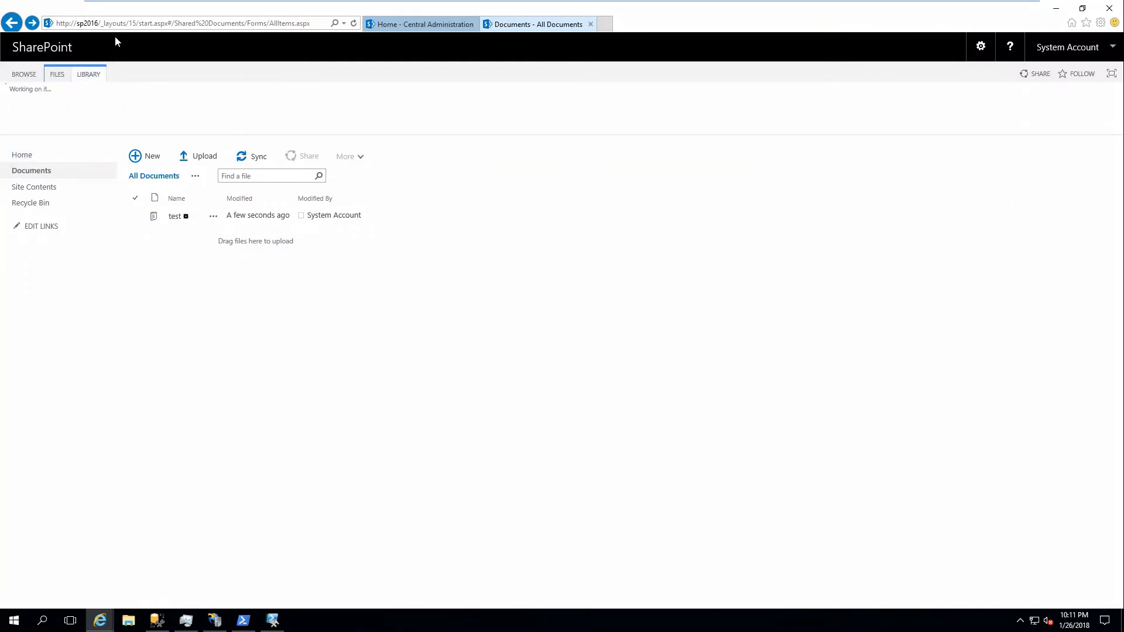
click(136, 23)
key(Return)
click(105, 24)
drag(104, 24, 431, 39)
key(BackSpace)
key(BackSpace)
key(Return)
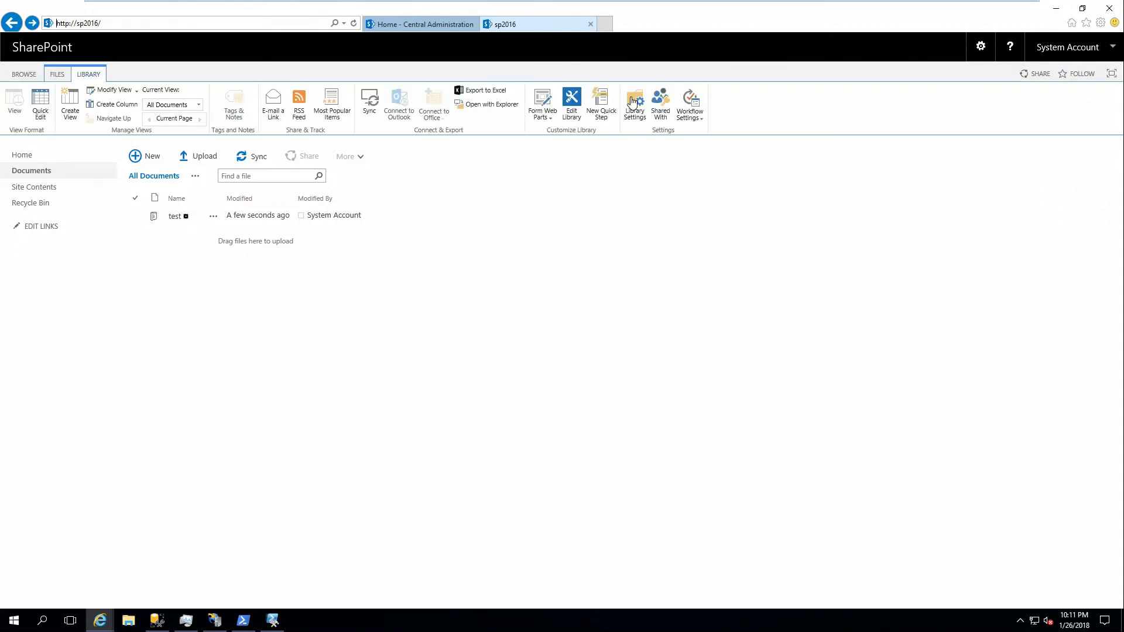
click(666, 102)
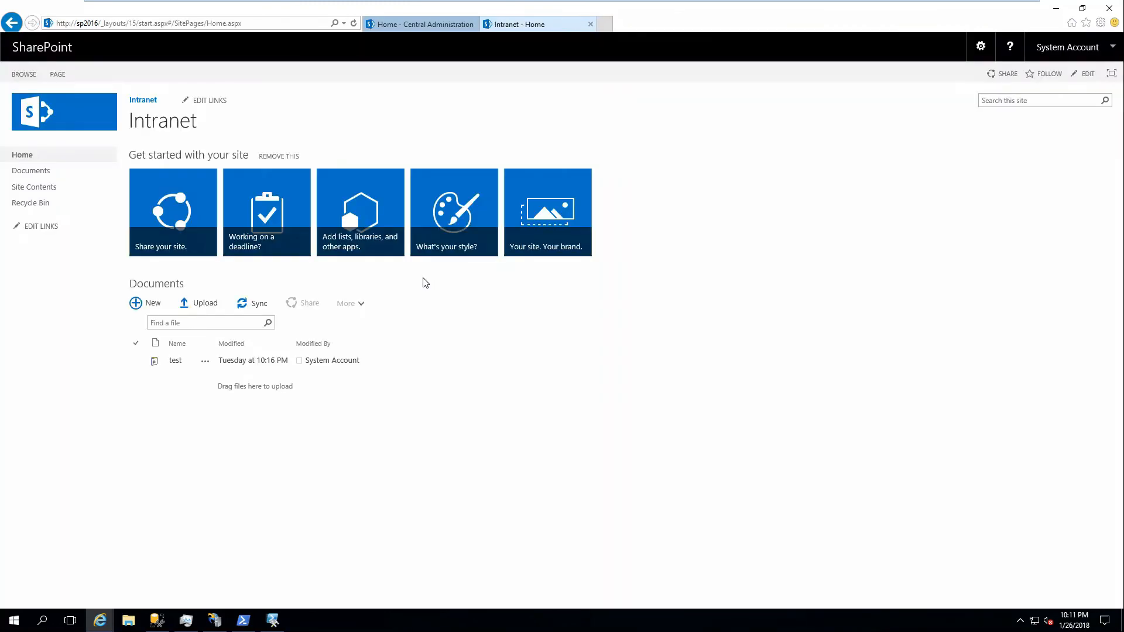
Open the sharing dialog of the Documents library and add sptest to the people to invite.
click(32, 173)
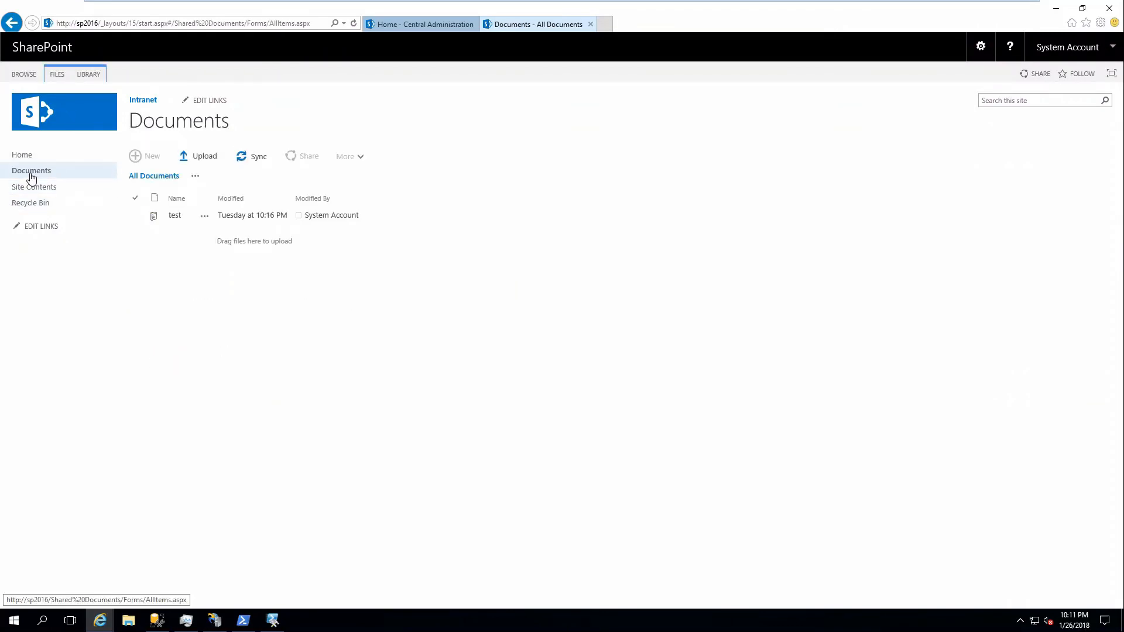
click(89, 75)
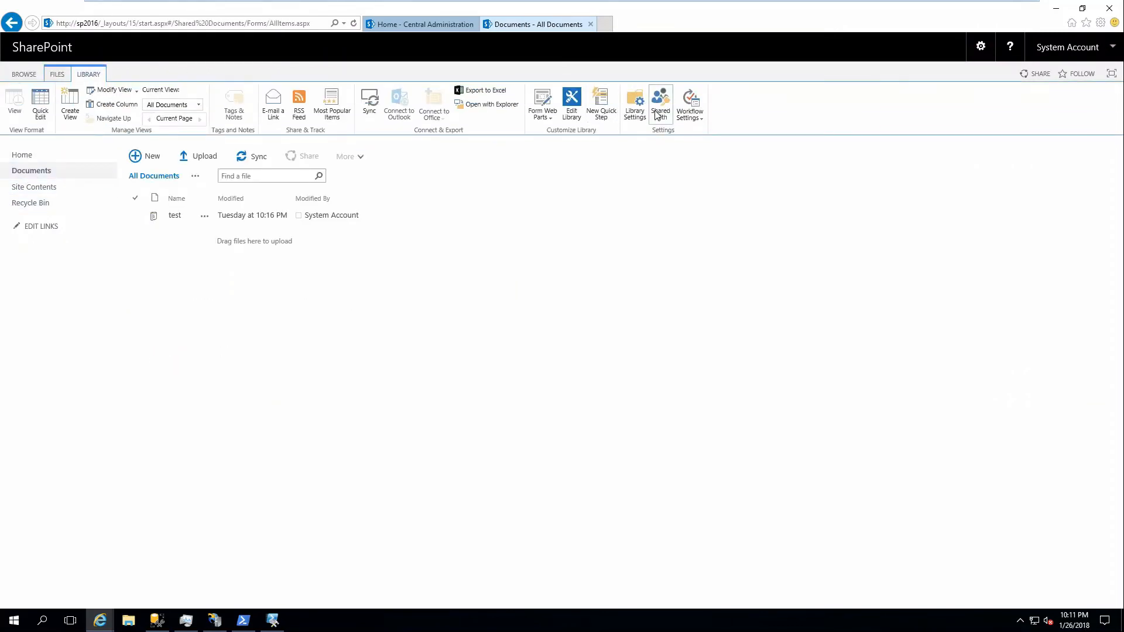
click(660, 104)
click(417, 282)
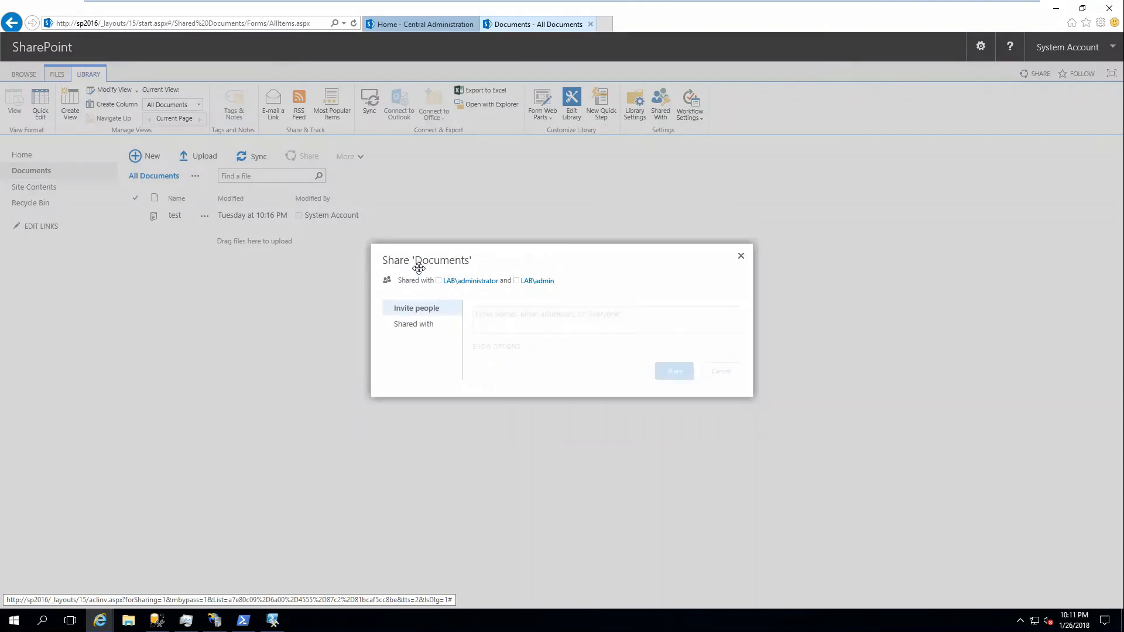
text(sptest)
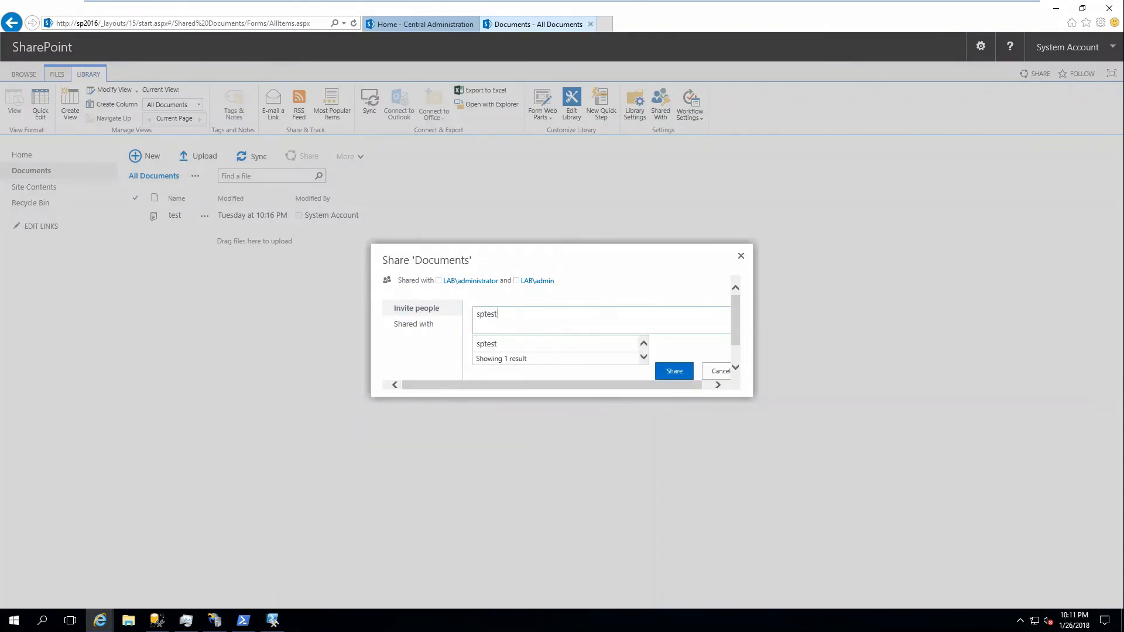
click(497, 345)
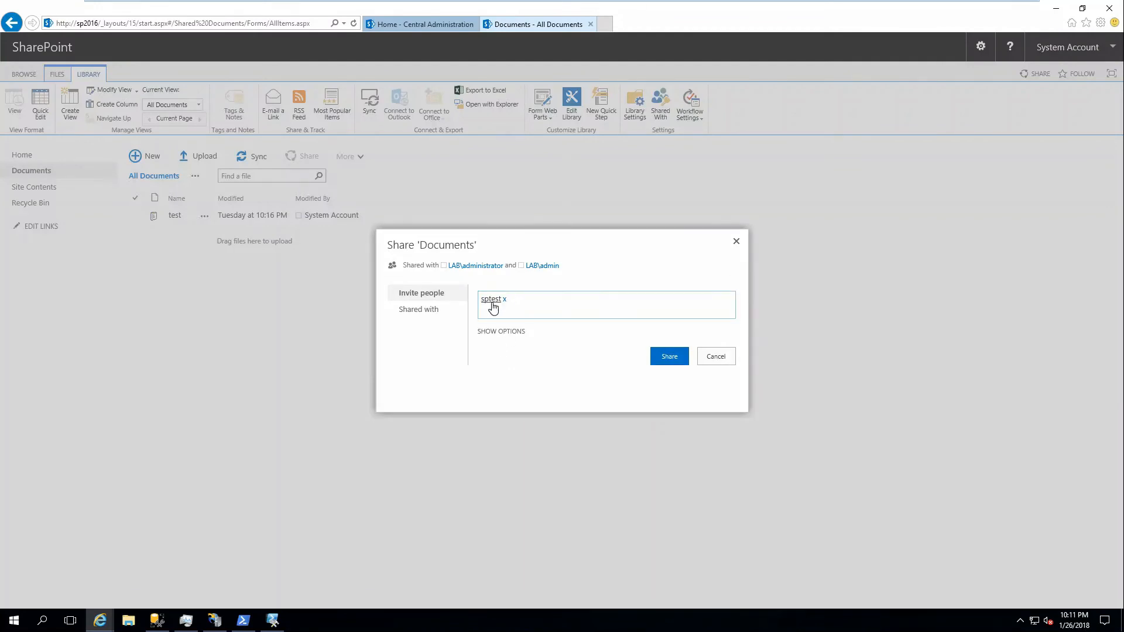
Set the permission level for sptest to Full Control and share the Documents library.
click(508, 332)
click(505, 361)
click(498, 340)
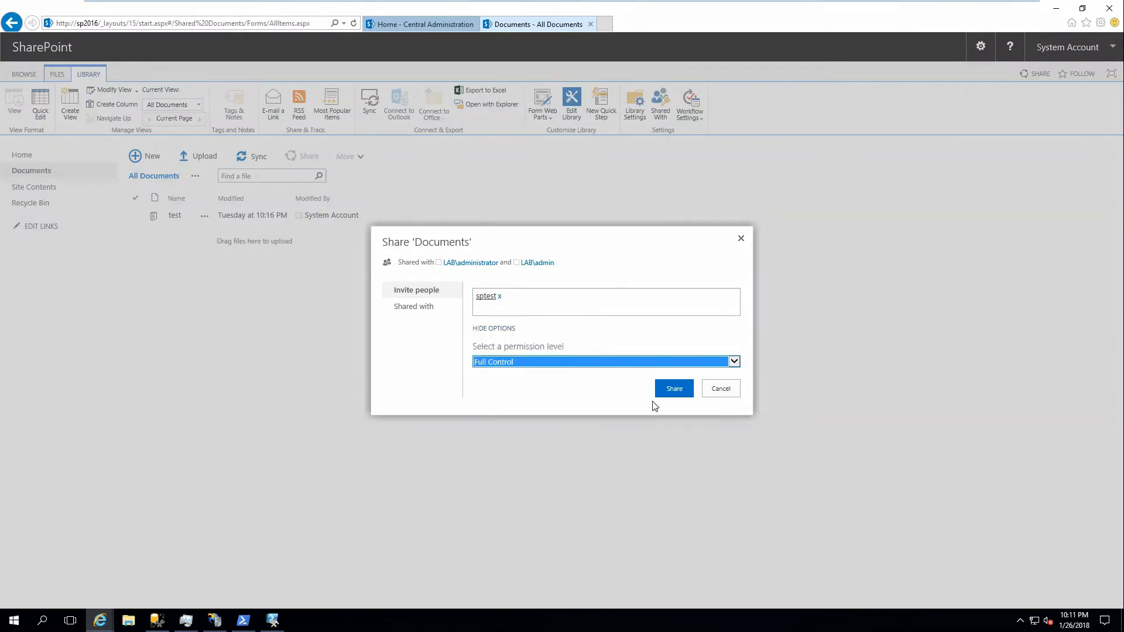
click(666, 389)
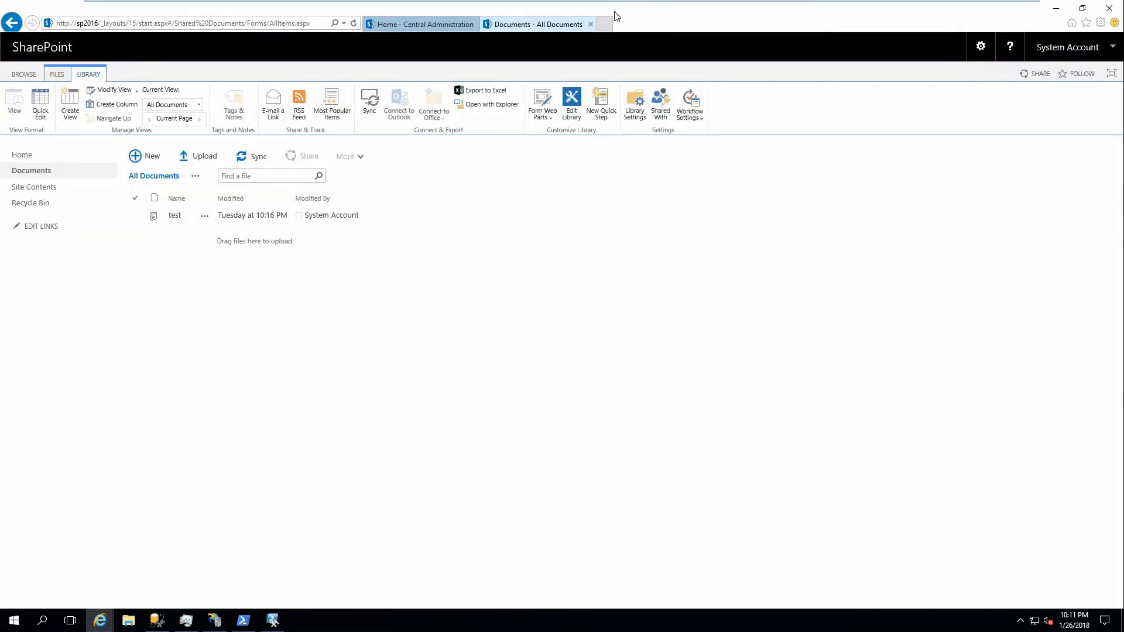
mouse_move(585, 3)
mouse_move(859, 6)
right_click(100, 621)
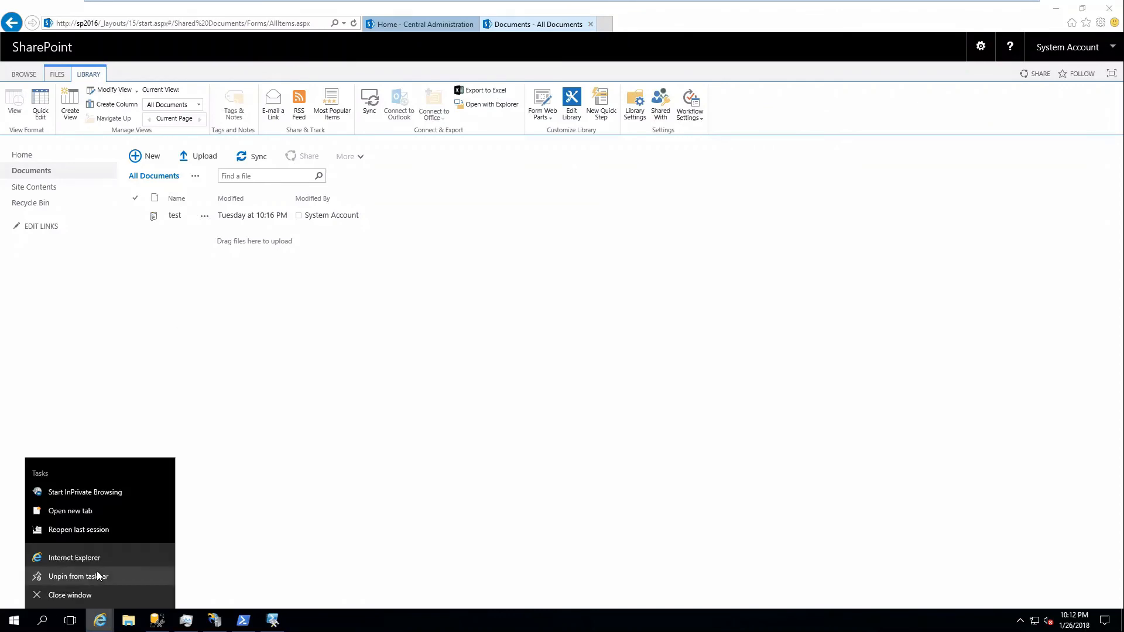
click(87, 493)
drag(282, 31, 386, 91)
text(ht)
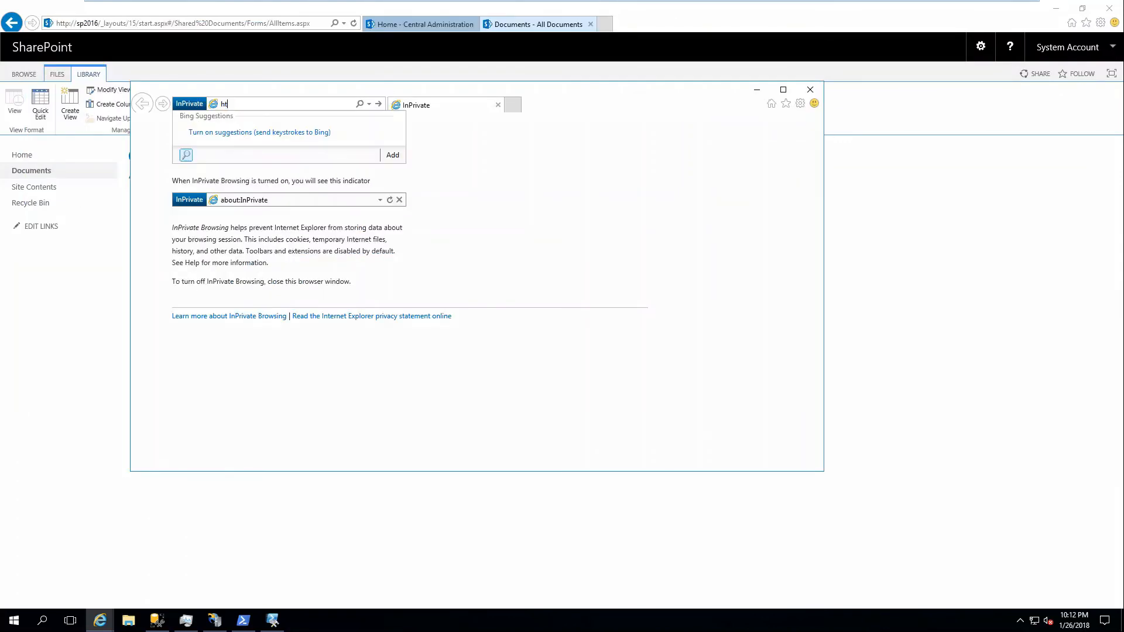
text(tp://sp2016)
key(Return)
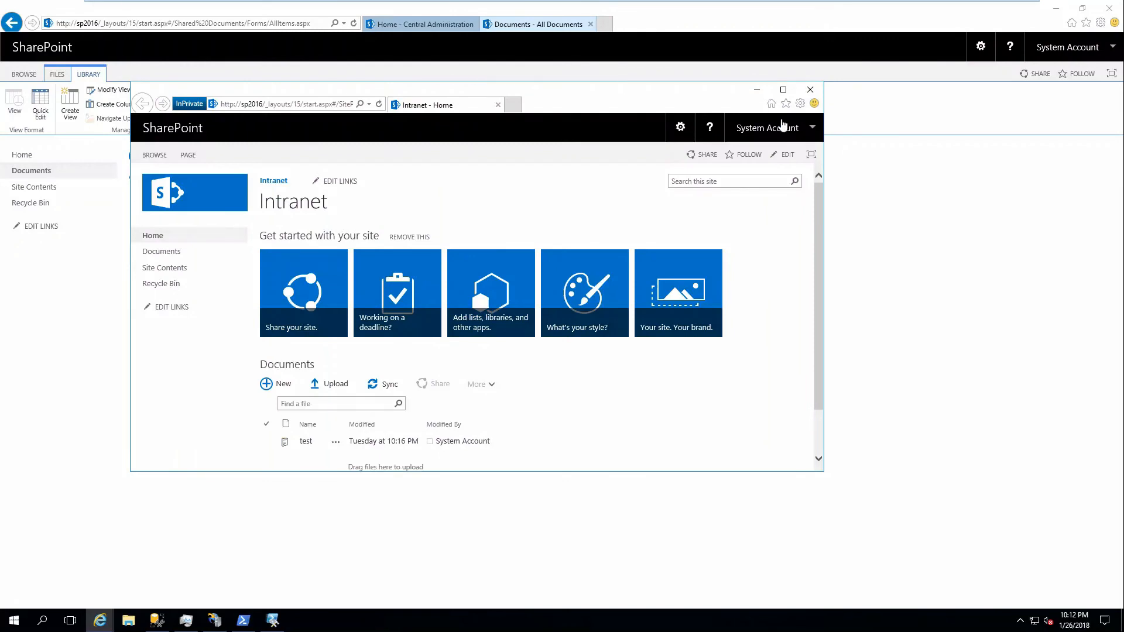
Try to sign out of the System Account in the InPrivate window without closing it, and go back to the site.
click(781, 128)
click(771, 164)
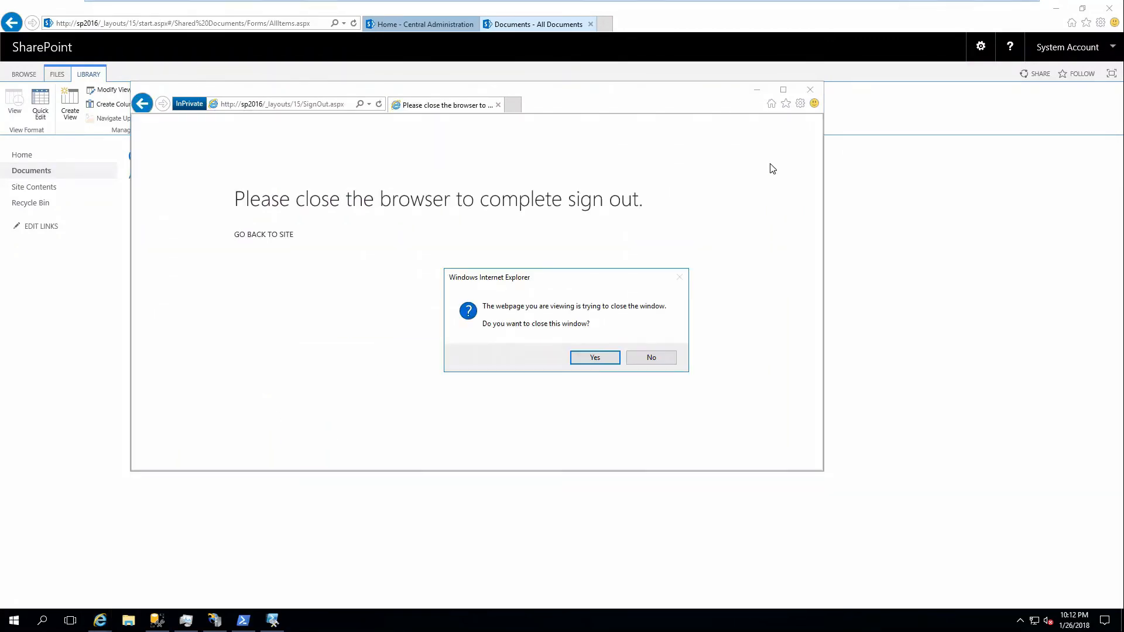
click(644, 355)
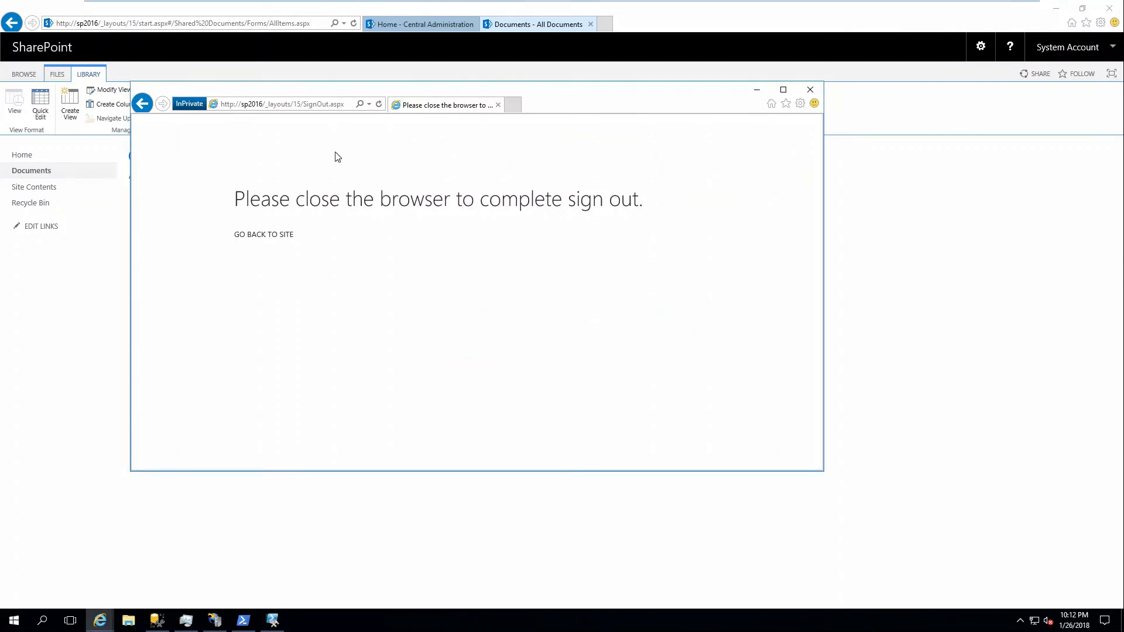
click(278, 236)
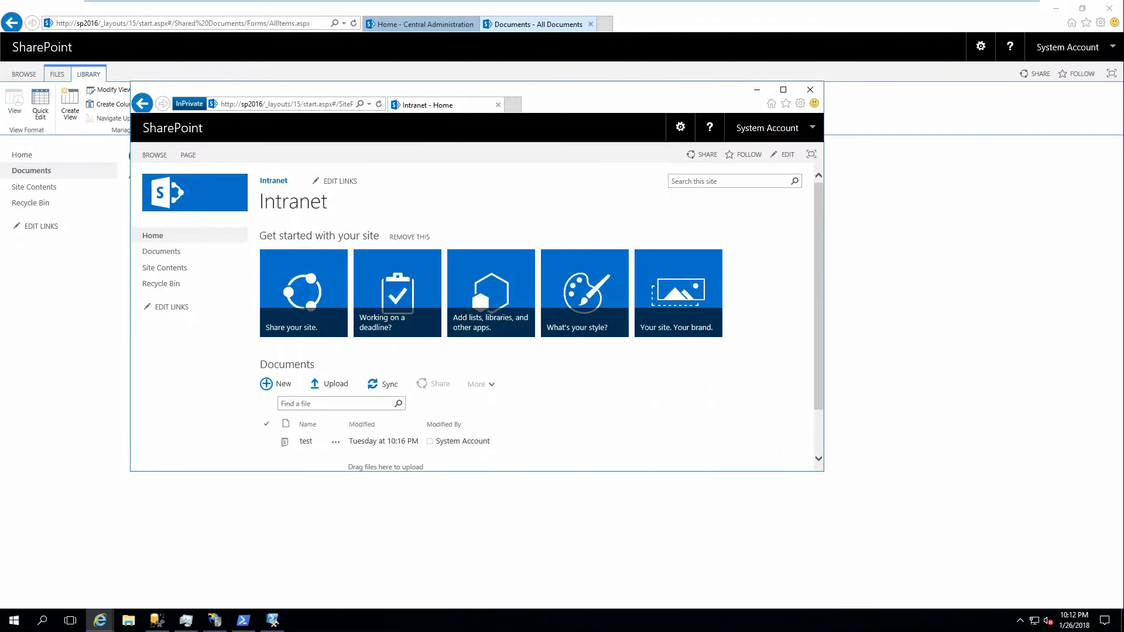
Try to load google.com in the InPrivate window.
click(274, 104)
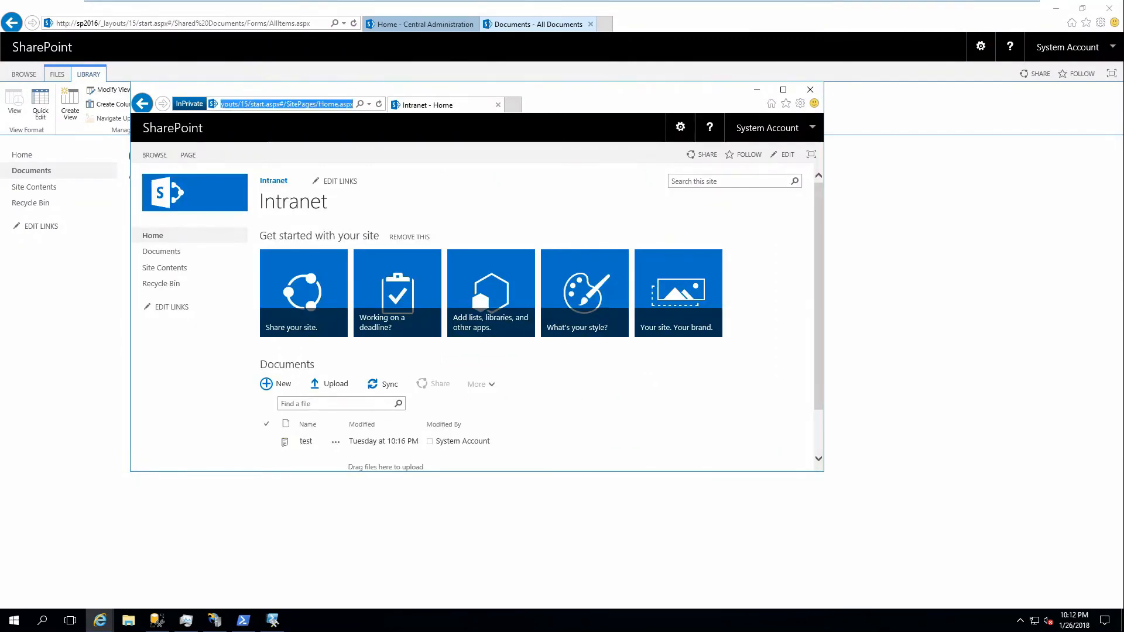
text(google.com/)
key(Return)
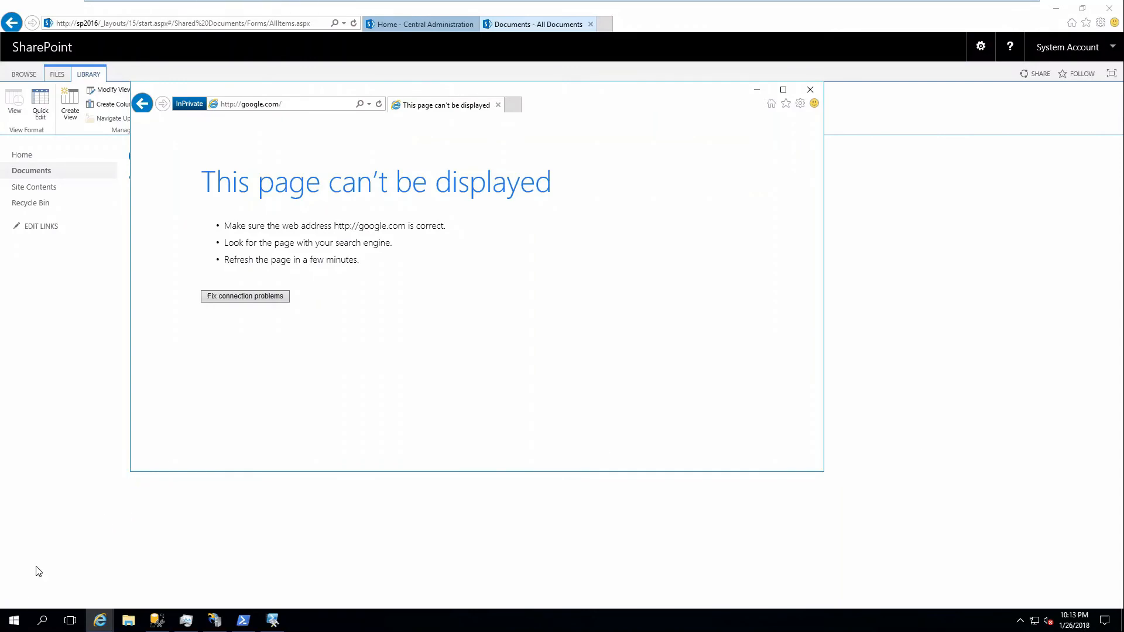
click(15, 619)
click(14, 596)
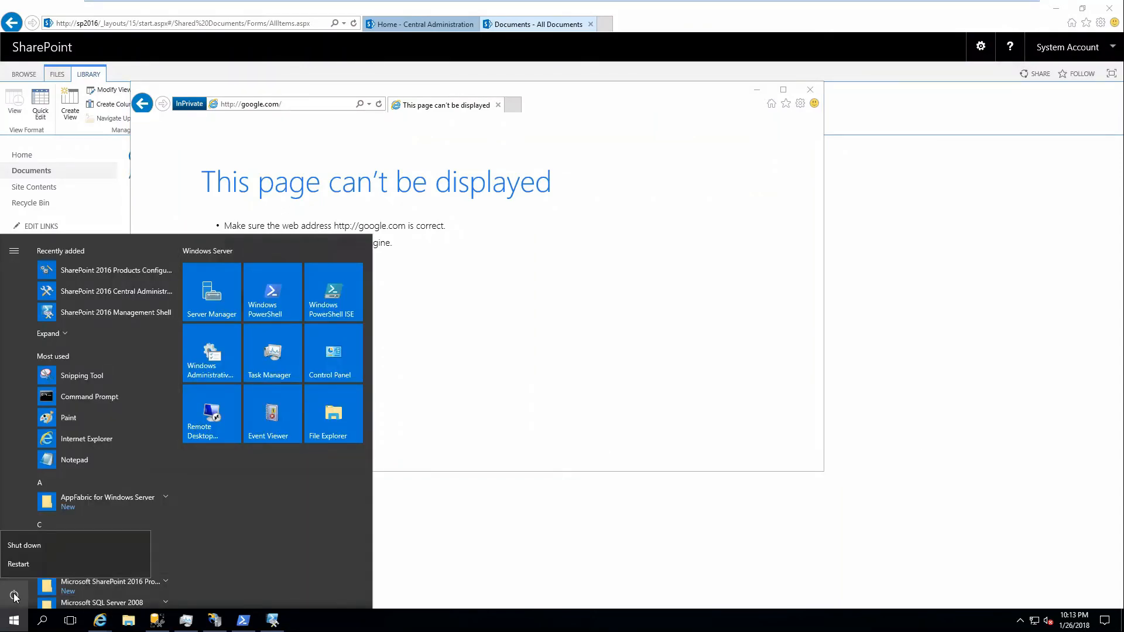
click(420, 511)
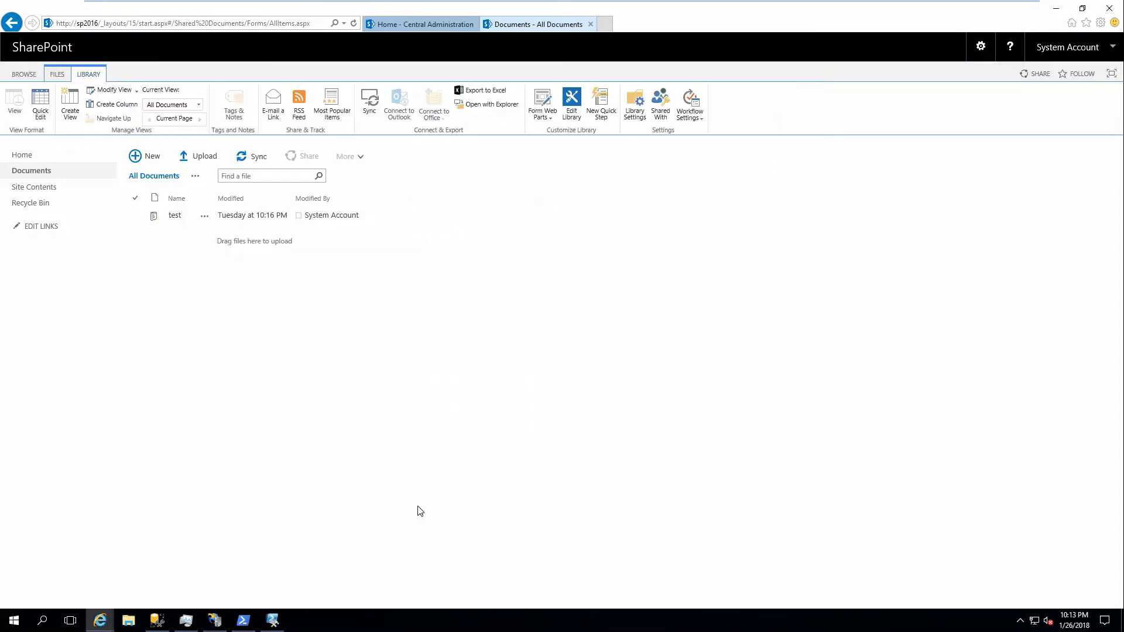
Switch the Windows user and sign in to the LAB domain as sptest, entering the account password.
key(ctrl+alt+Delete)
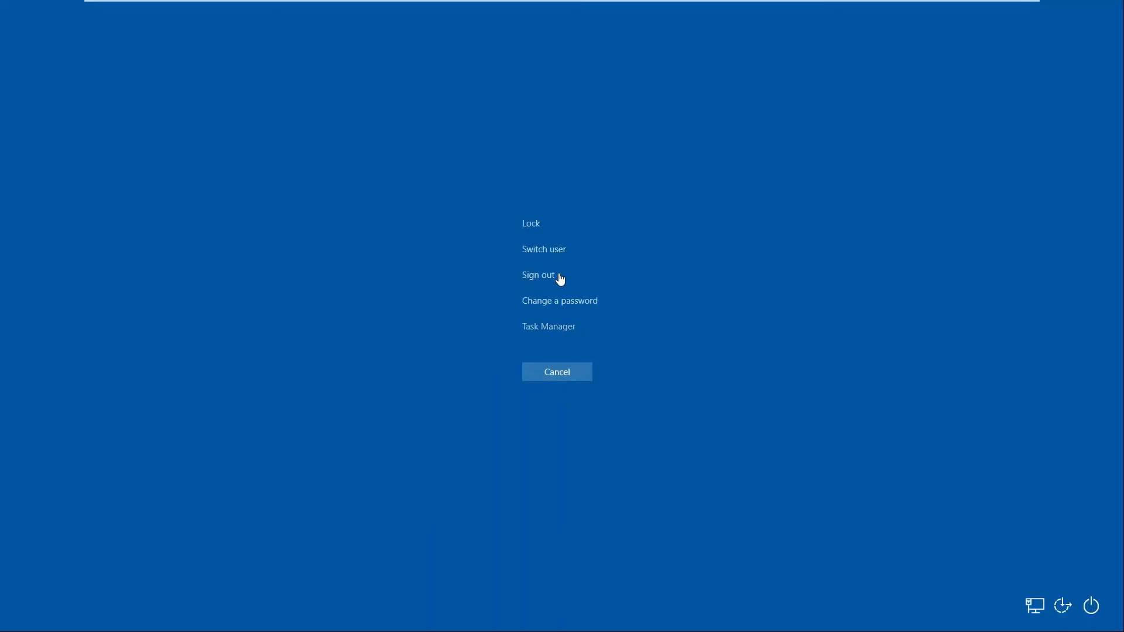
click(542, 251)
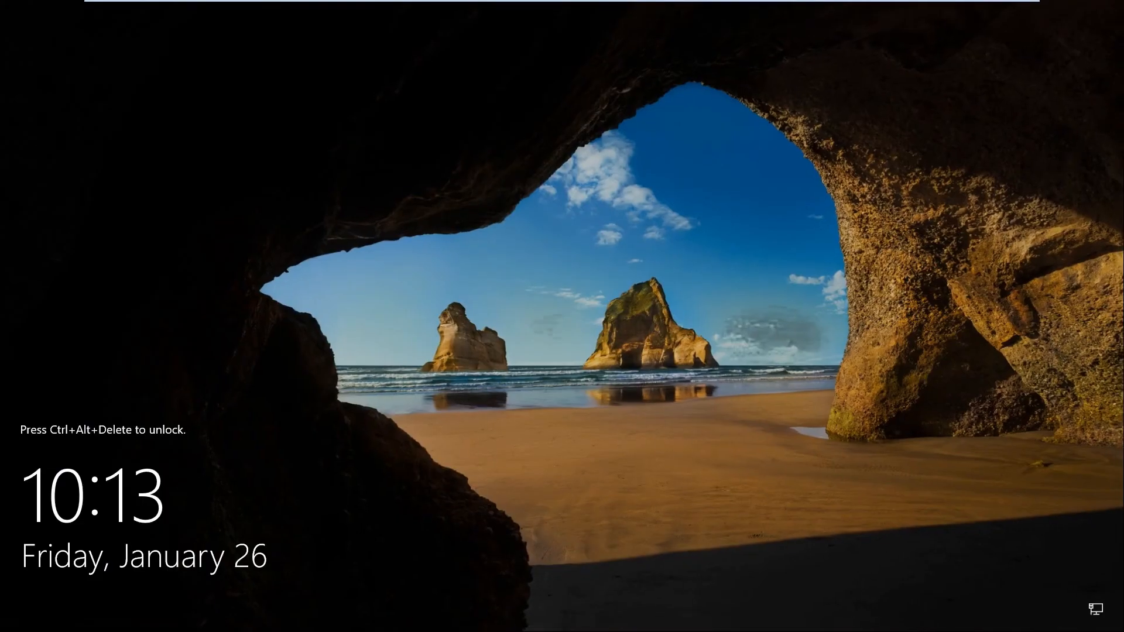
key(ctrl+alt+Delete)
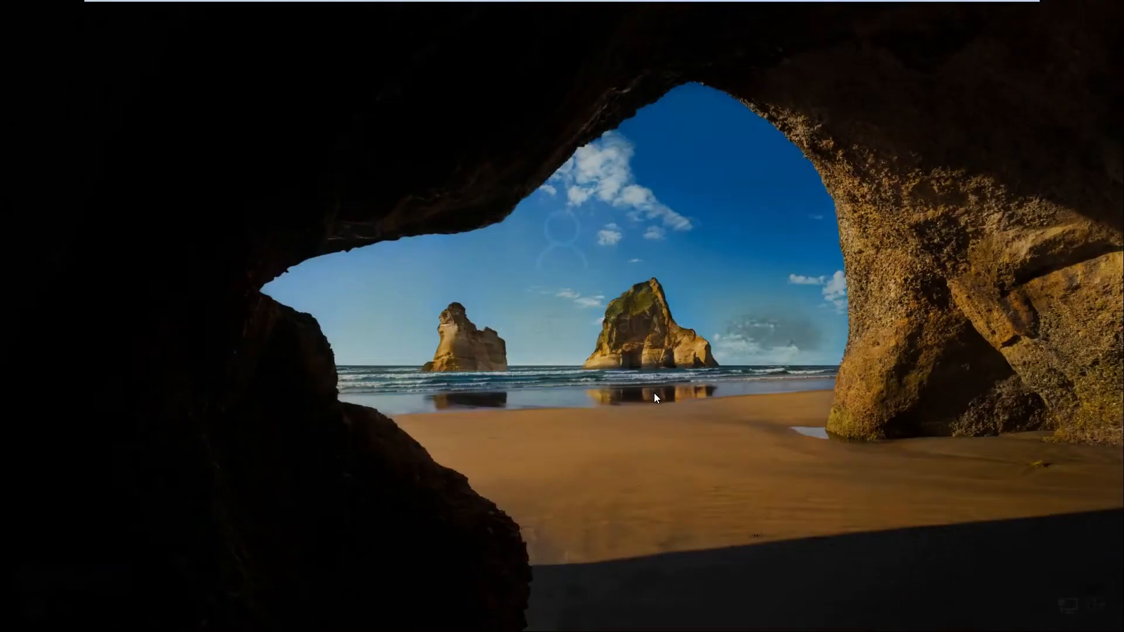
click(81, 596)
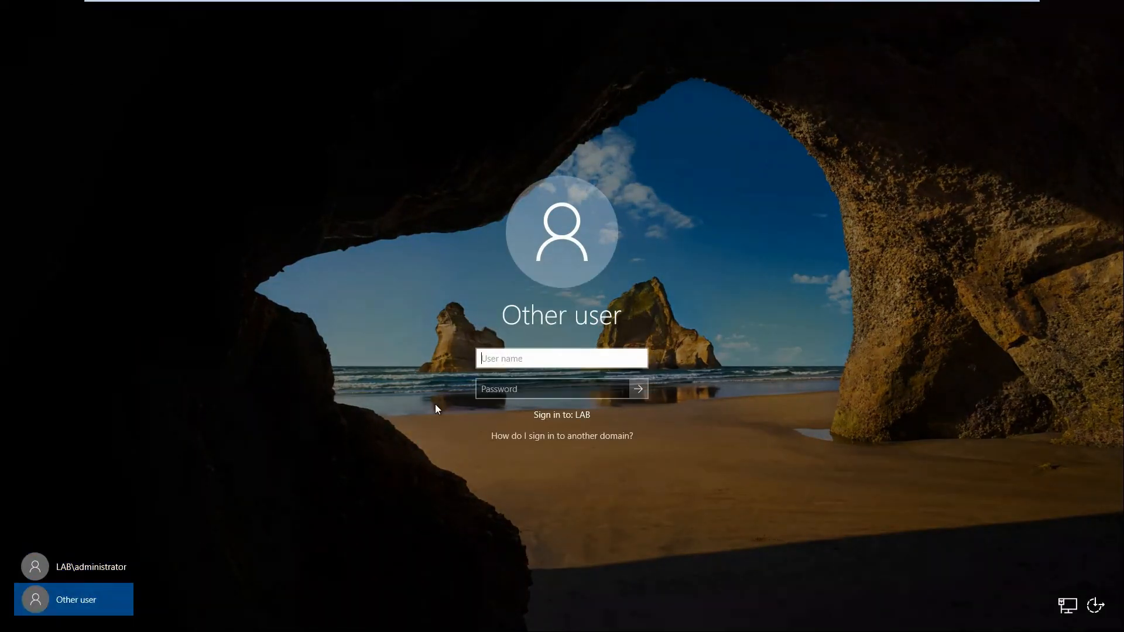
text(sptest)
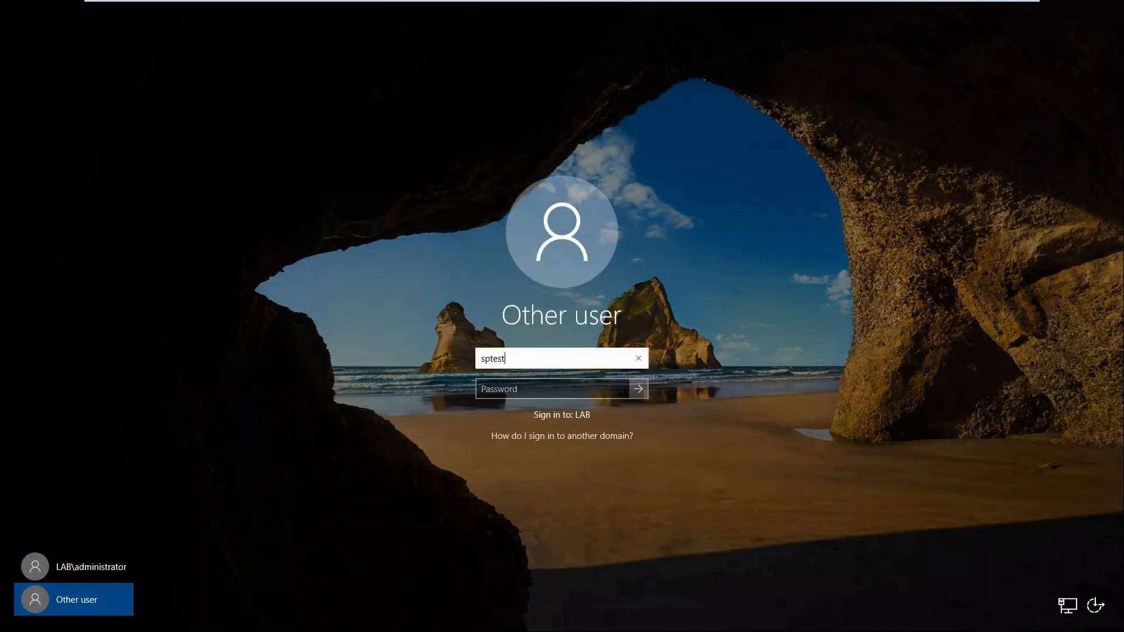
key(Tab)
text(••)
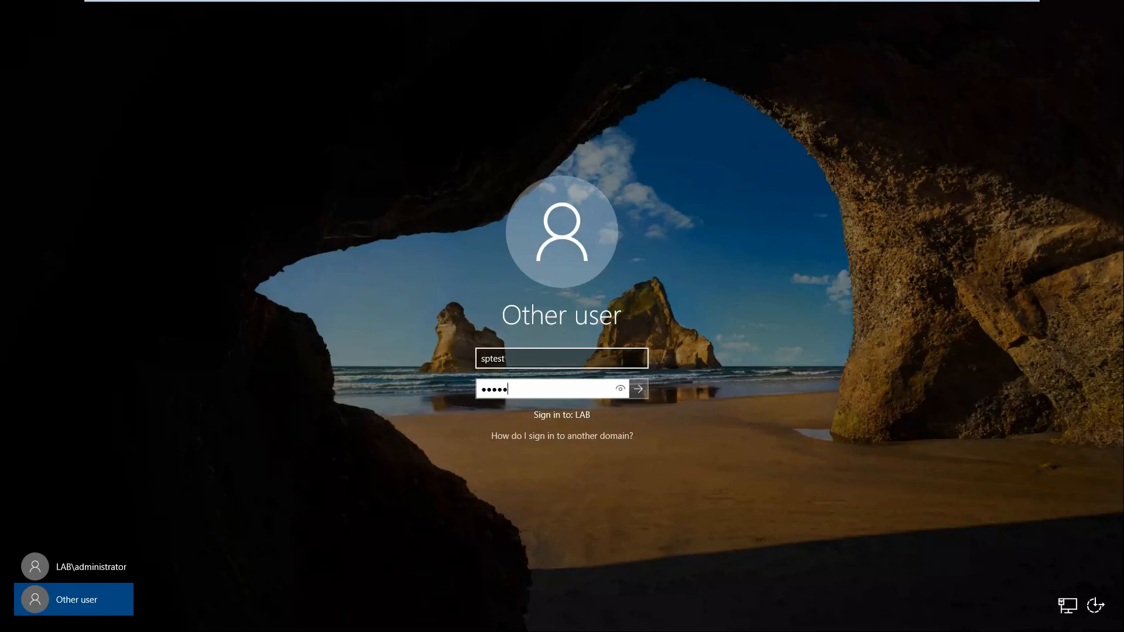
key(Return)
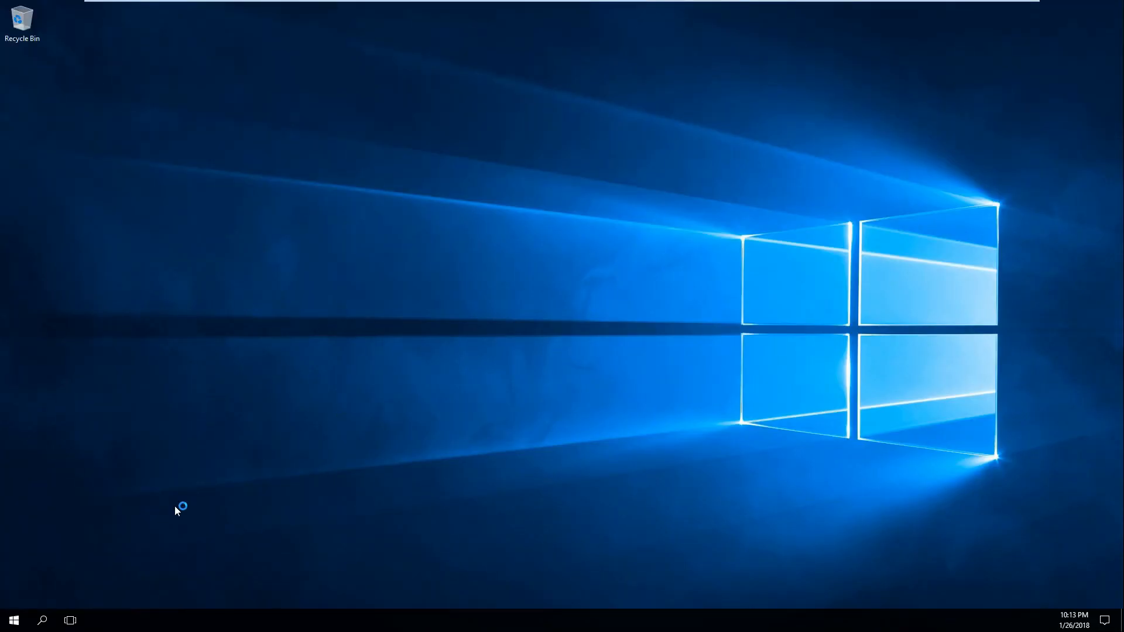
Start Internet Explorer in the sptest session and accept the recommended security, privacy, and compatibility settings.
click(17, 618)
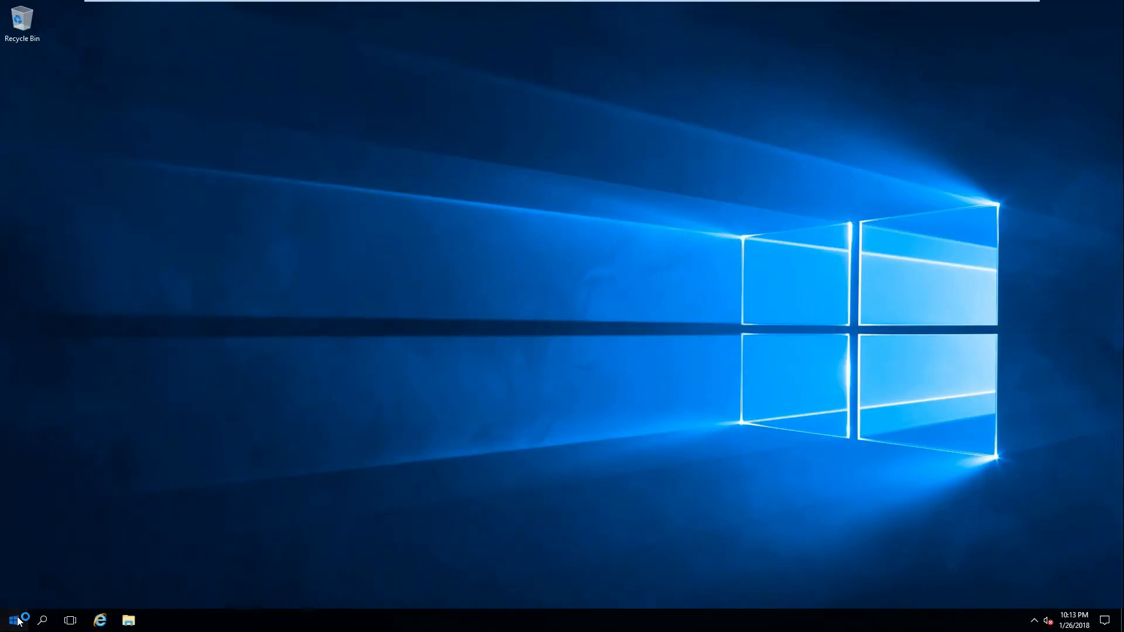
click(99, 619)
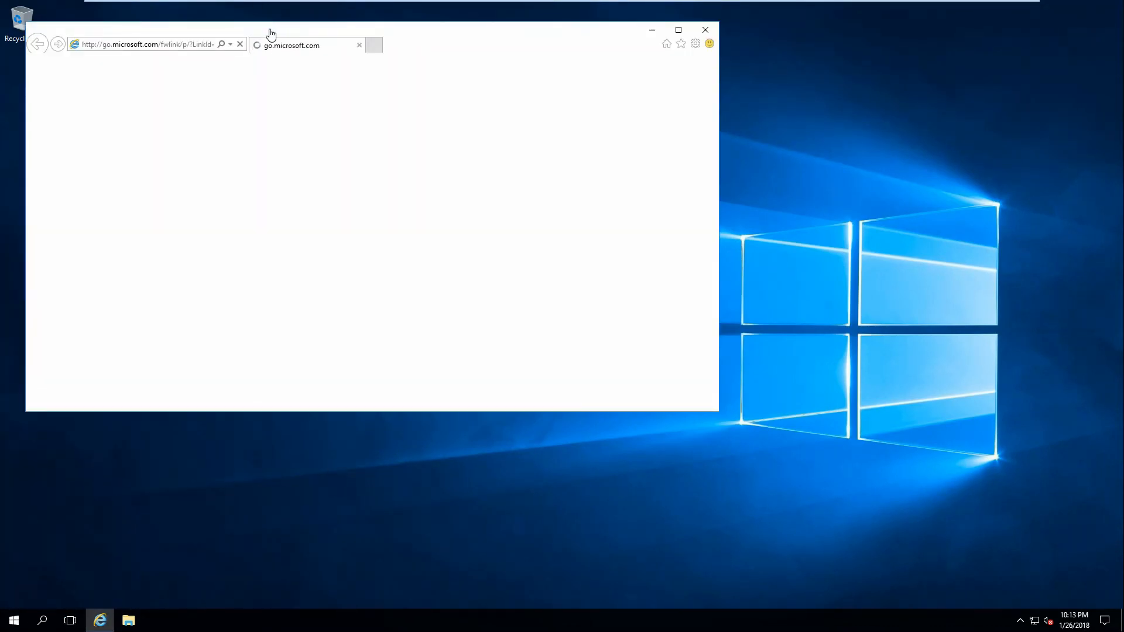
click(125, 45)
text(http://)
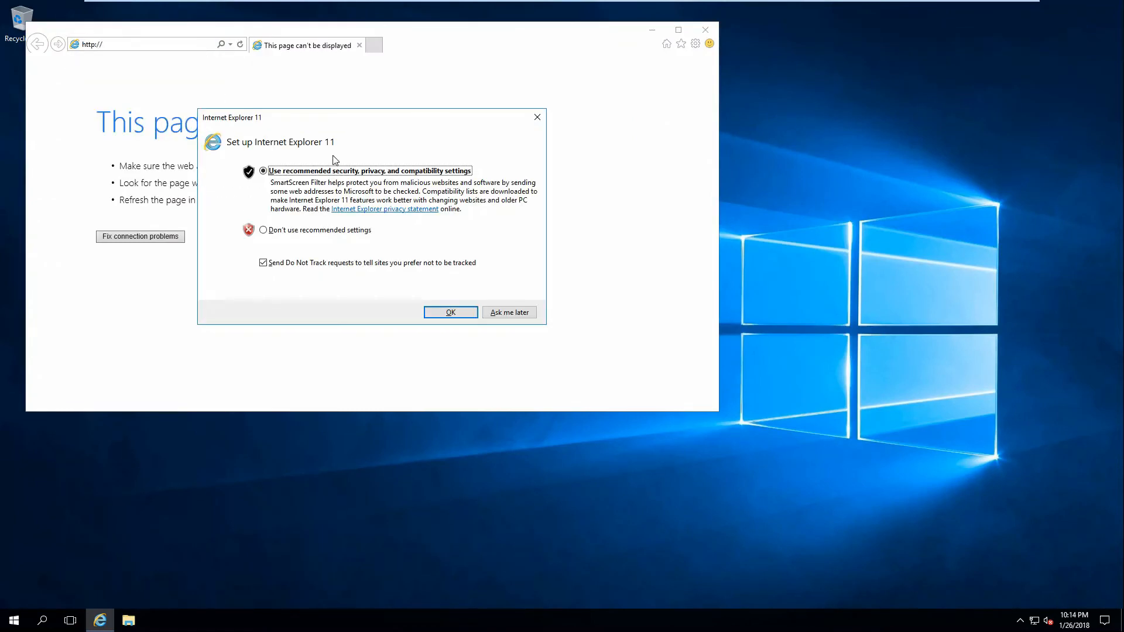
key(Return)
click(141, 44)
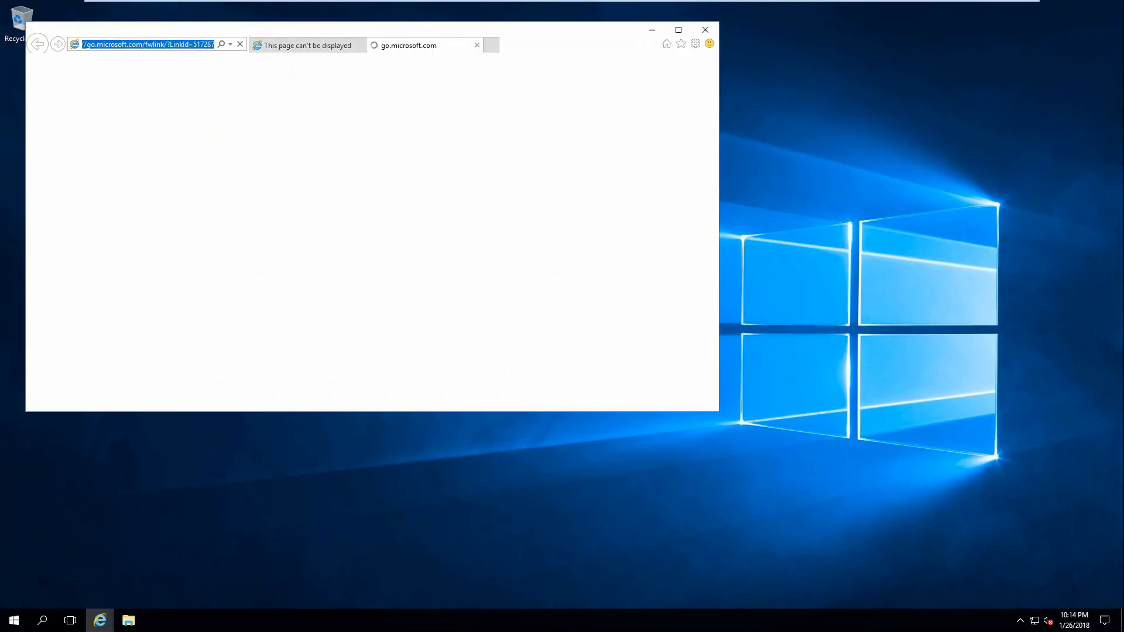
text(http://)
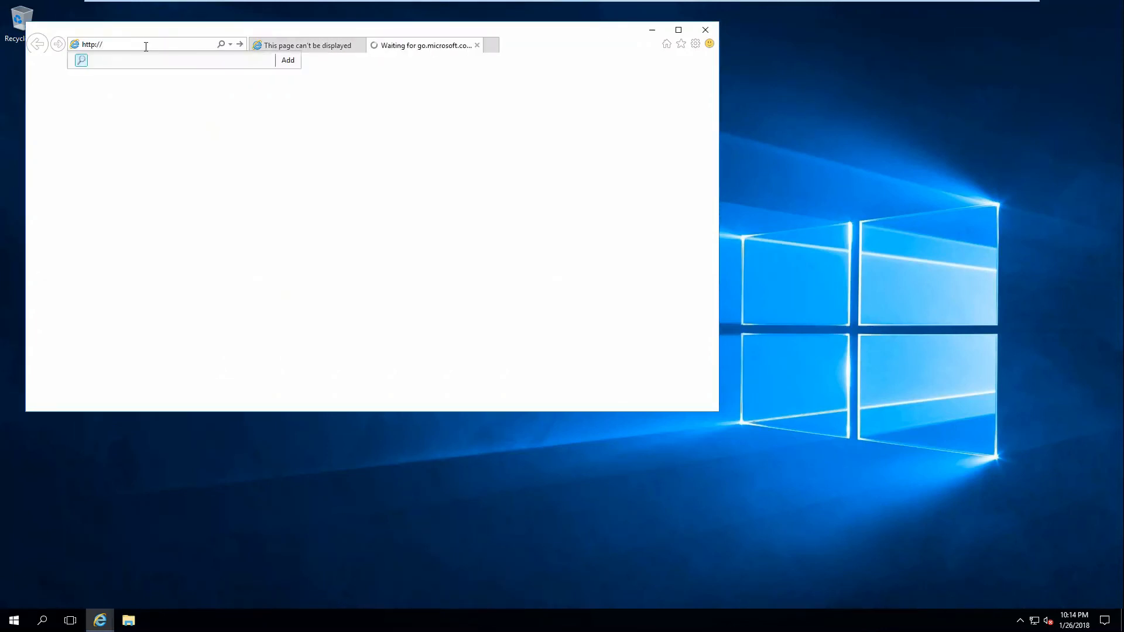
text(sp2016)
key(Return)
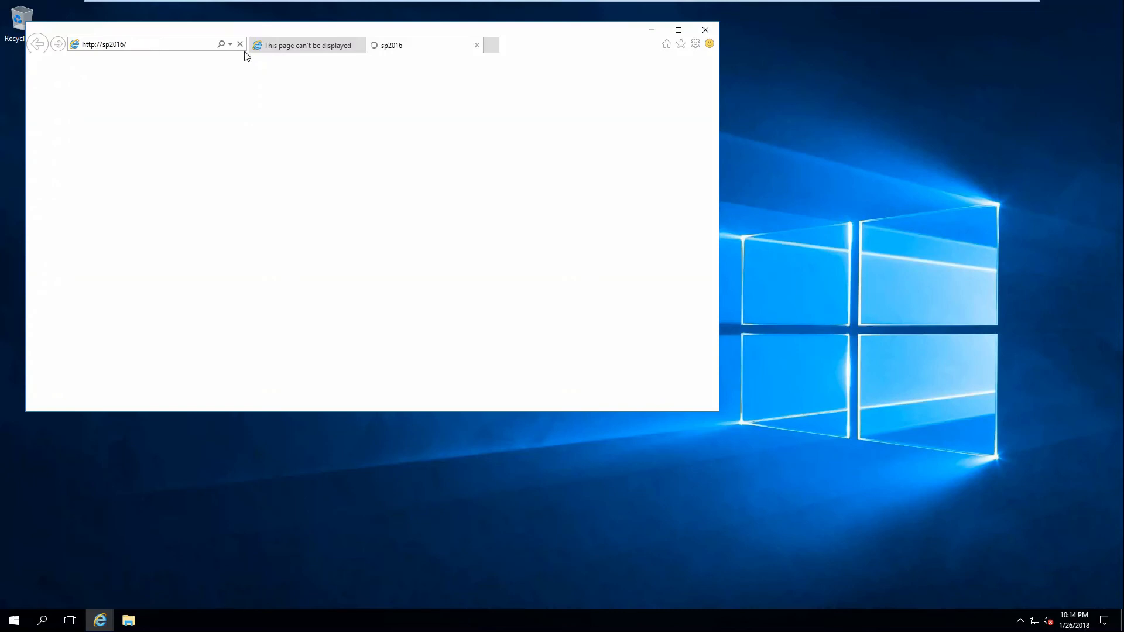
click(358, 45)
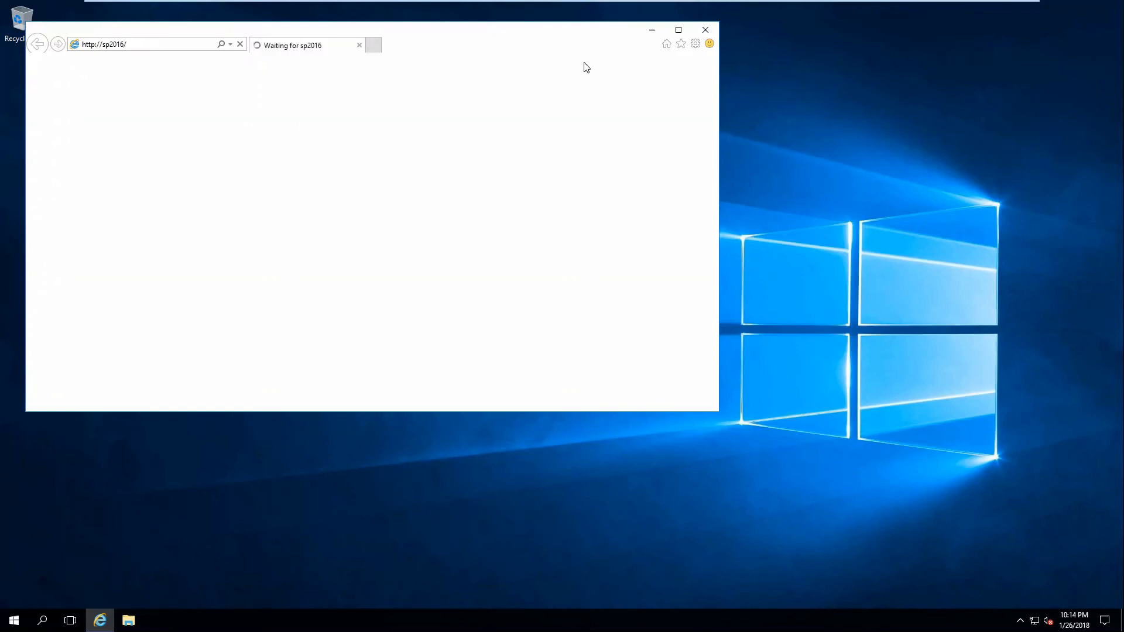
click(679, 30)
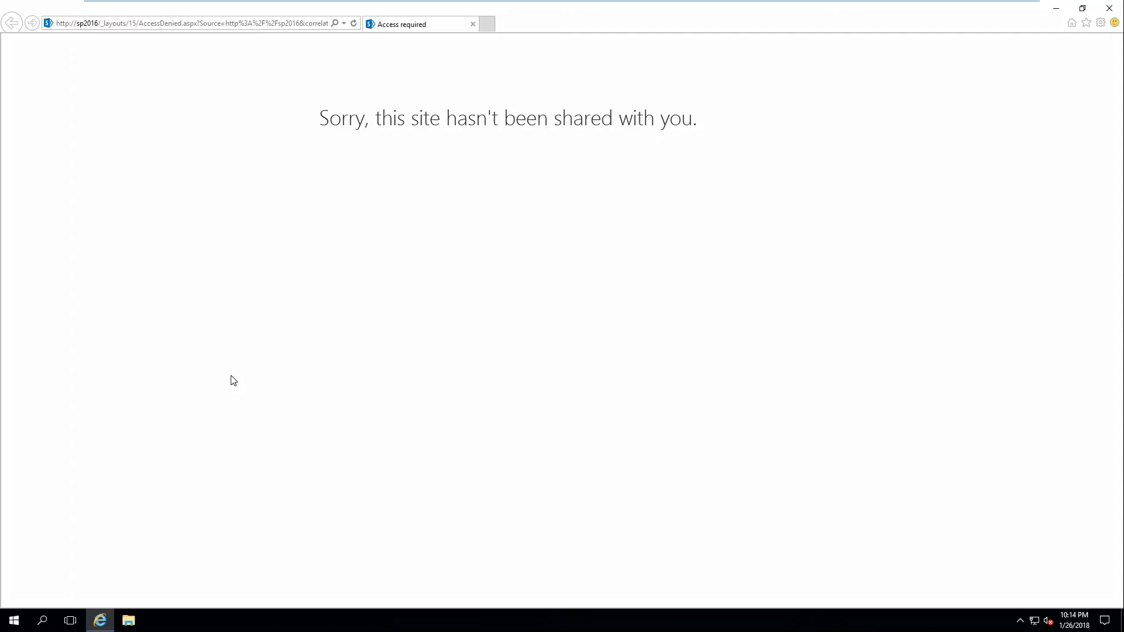
Switch the Windows user back to LAB\administrator, entering the account password.
key(ctrl+alt+Delete)
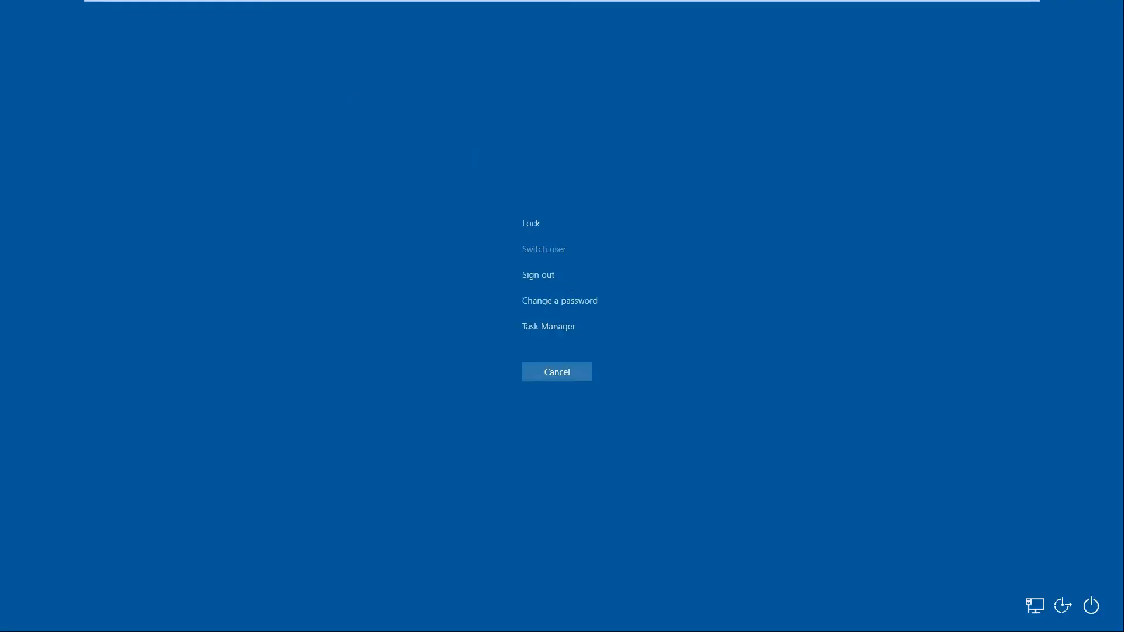
click(544, 249)
key(ctrl+alt+Delete)
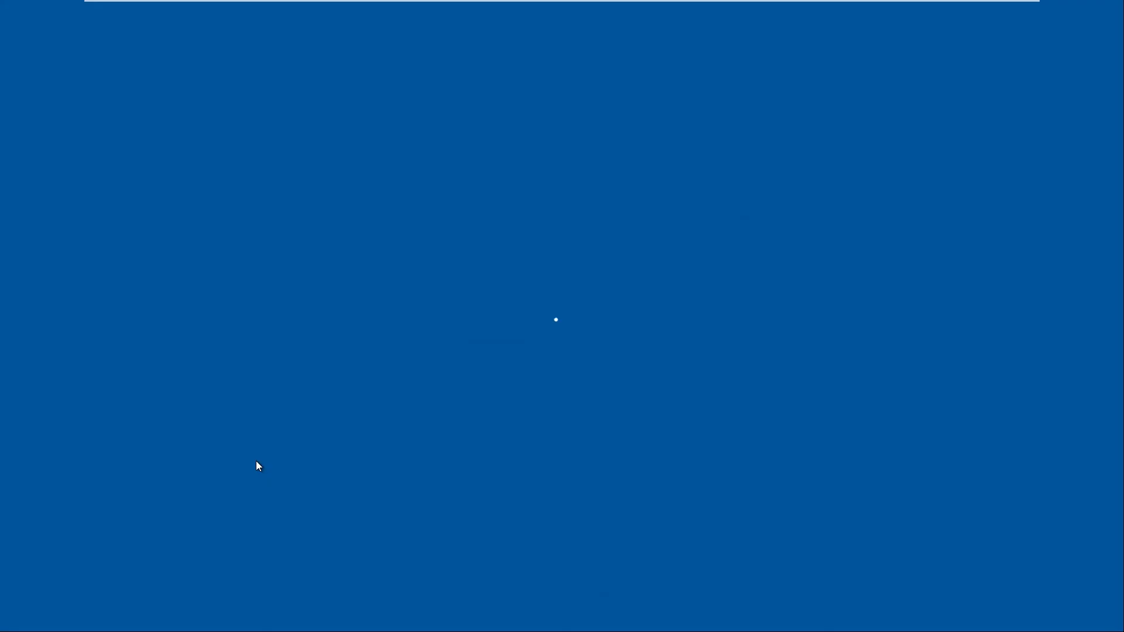
text(••)
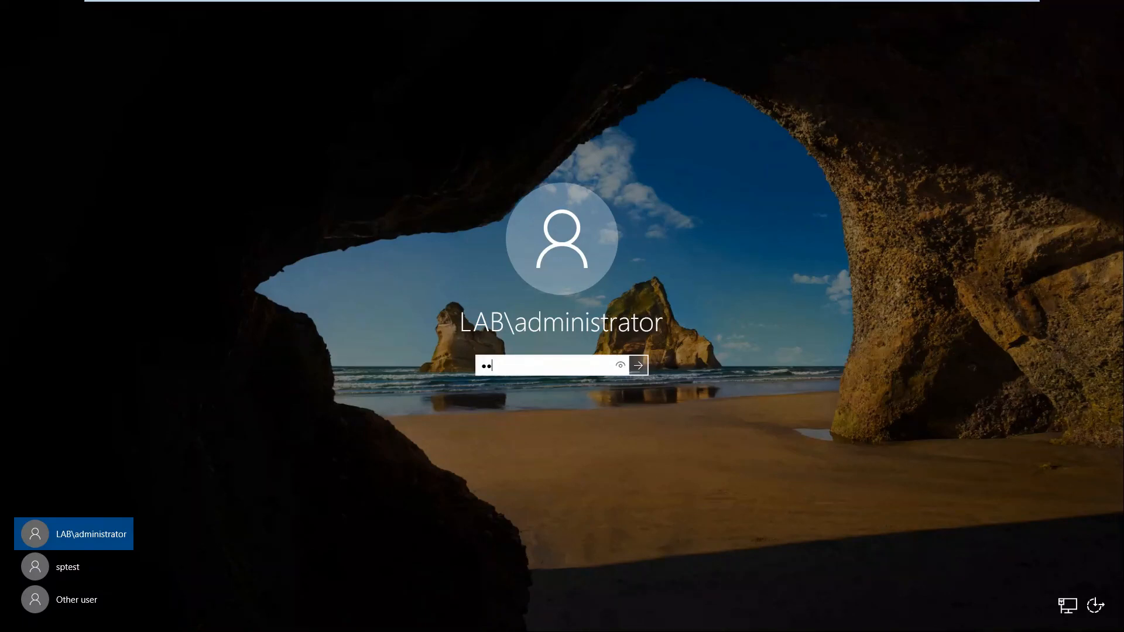
text(••••)
key(Return)
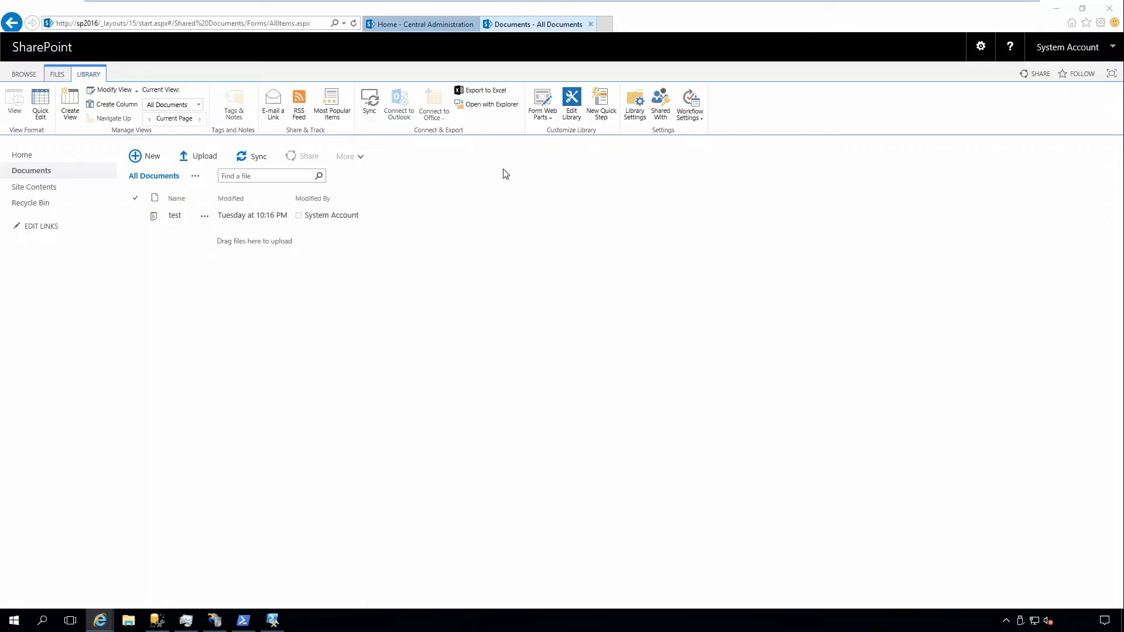
Share the Intranet site from its home page with sptest, assigning the Intranet Owners [Full Control] group.
click(29, 159)
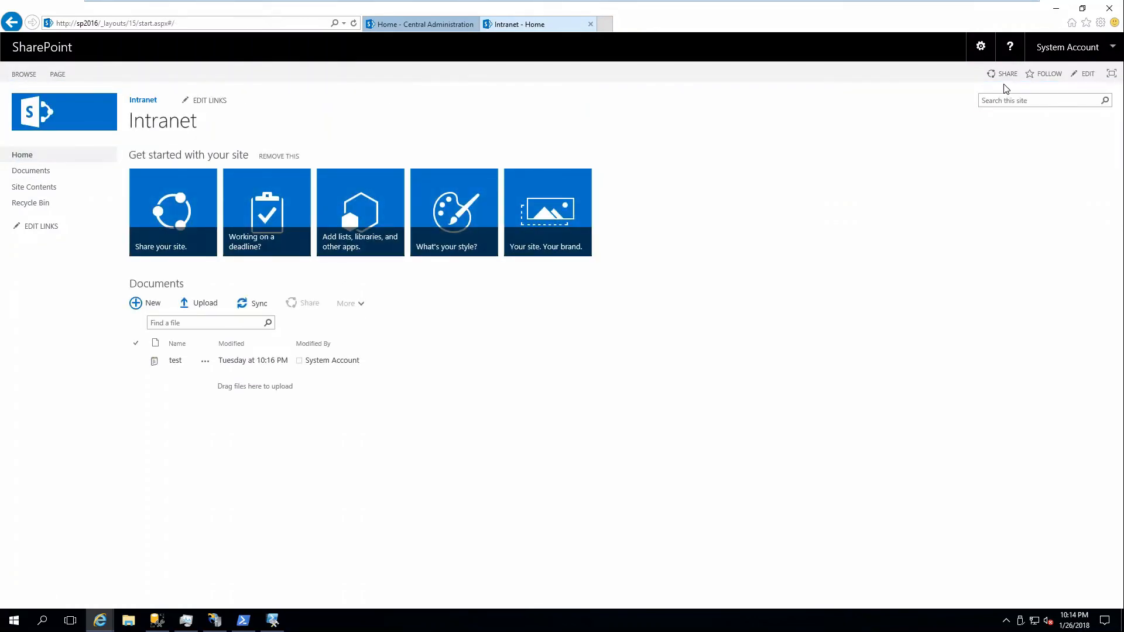
click(1005, 74)
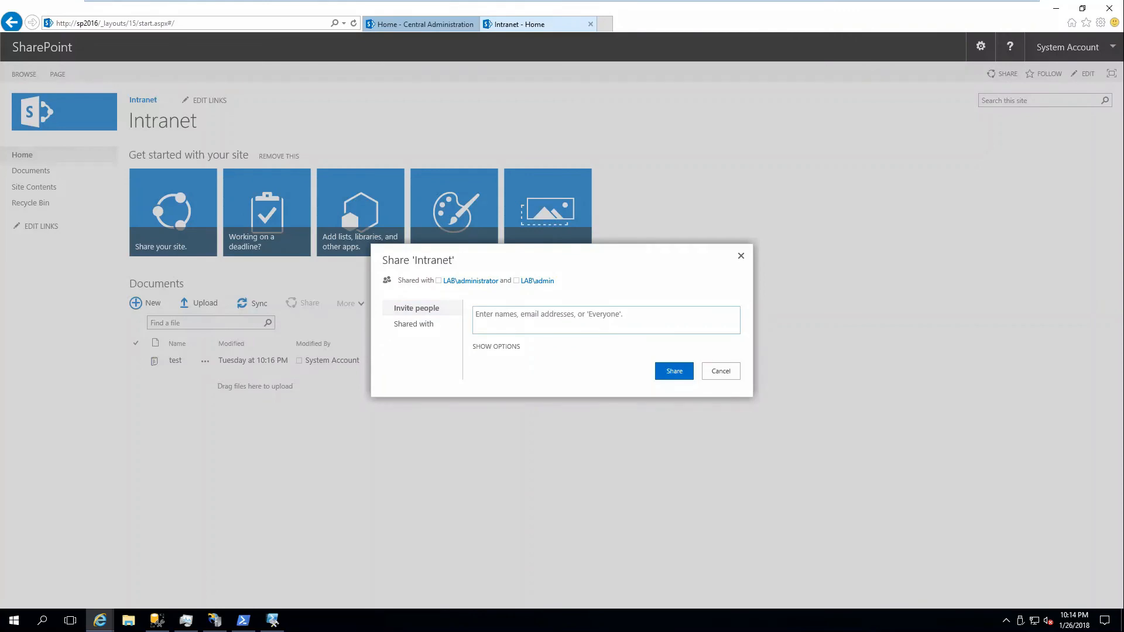
text(sptest)
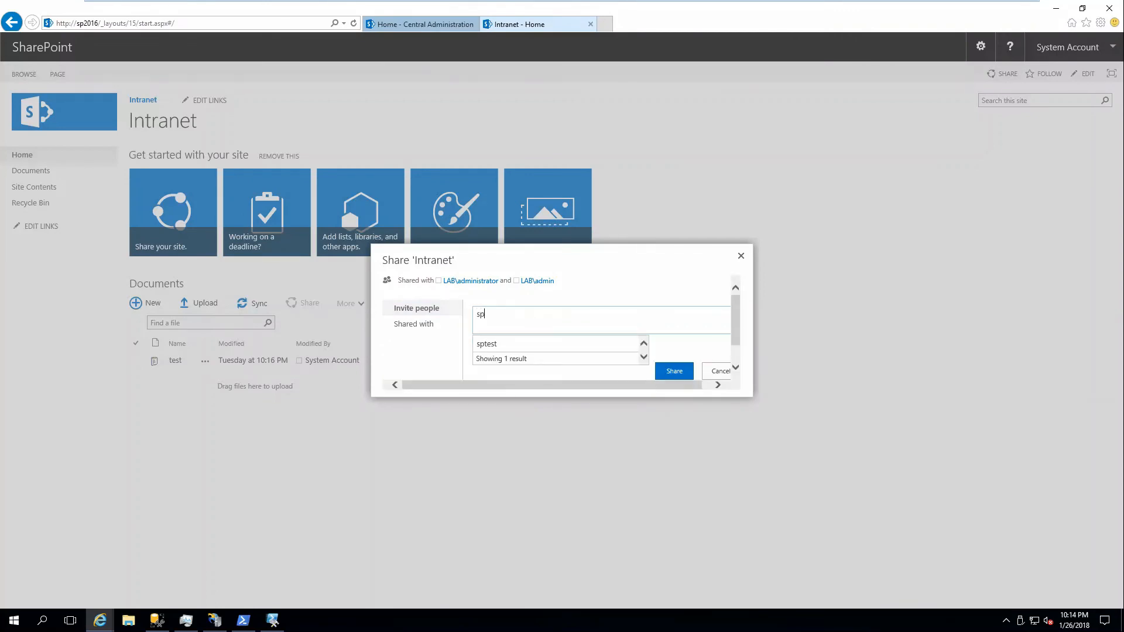
click(518, 345)
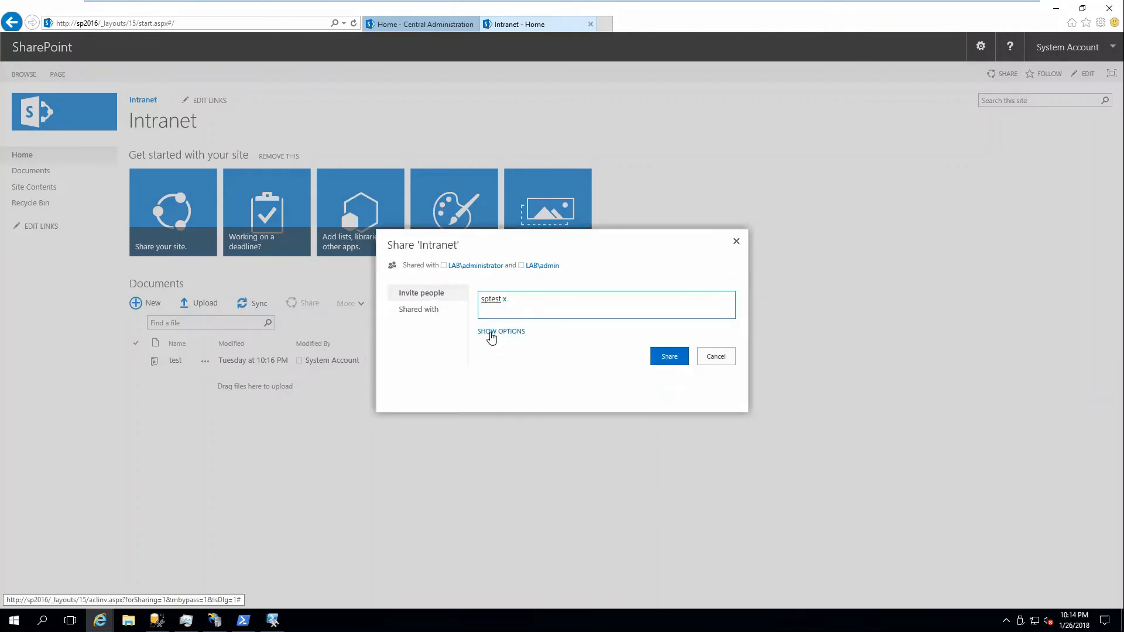
click(492, 332)
click(503, 359)
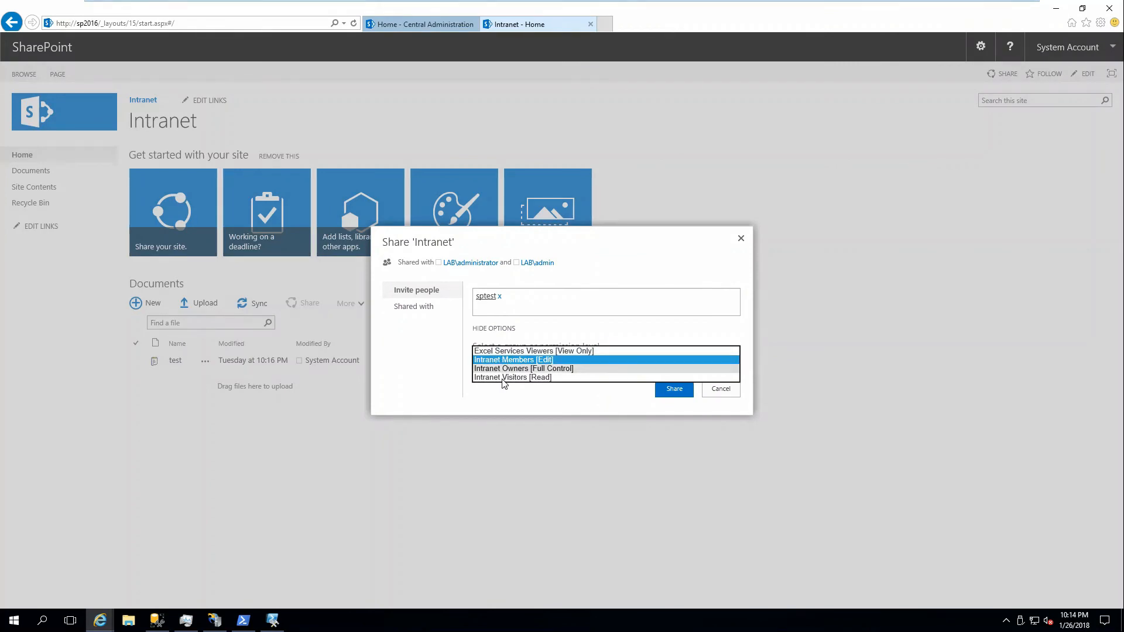
click(504, 368)
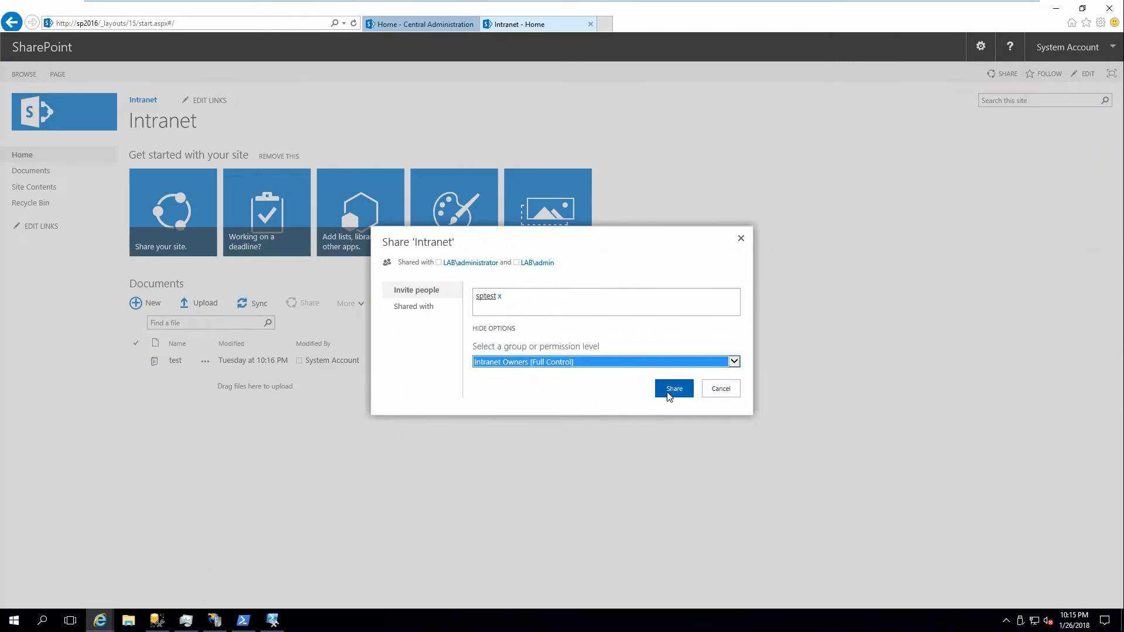
click(673, 389)
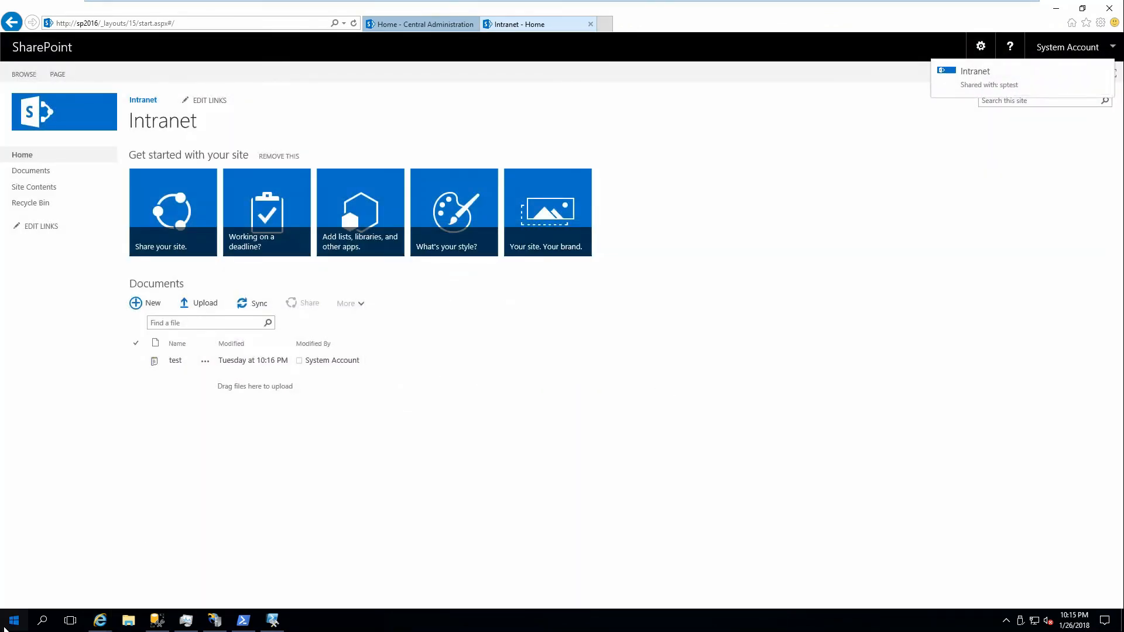
Switch the Windows user to the sptest session again, entering the account password.
click(12, 620)
click(13, 547)
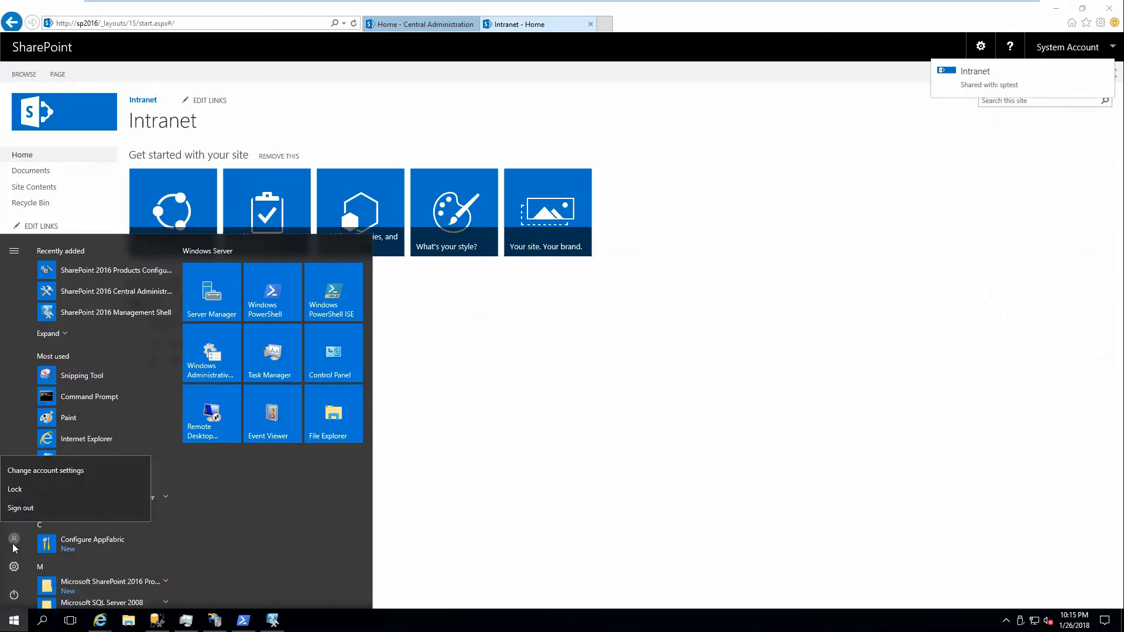
key(ctrl+alt+Delete)
click(528, 250)
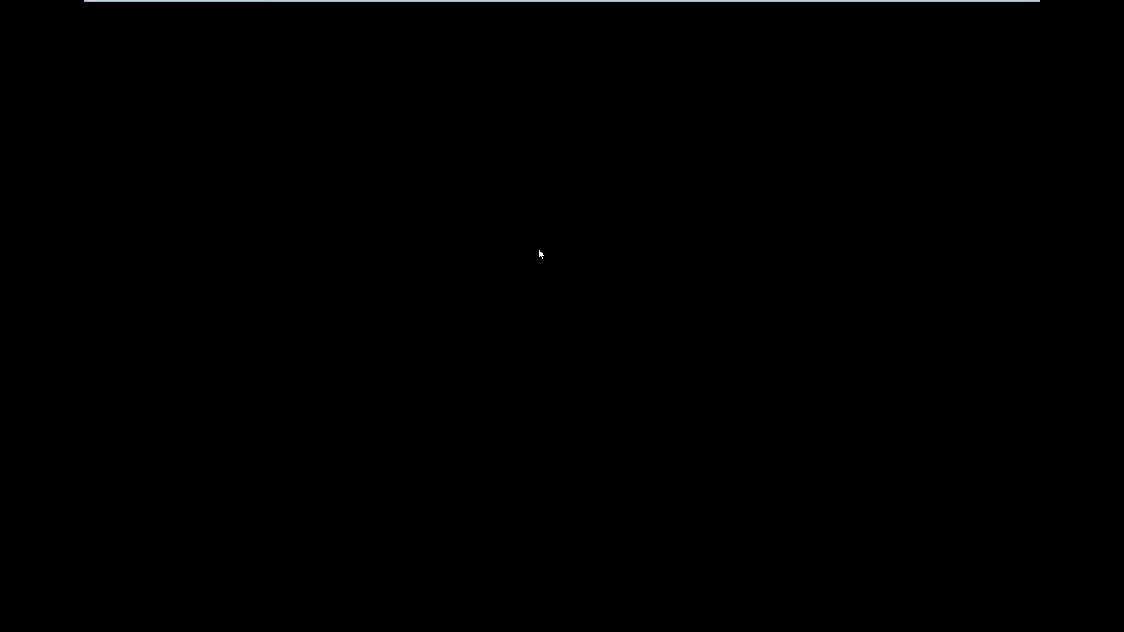
key(ctrl+alt+Delete)
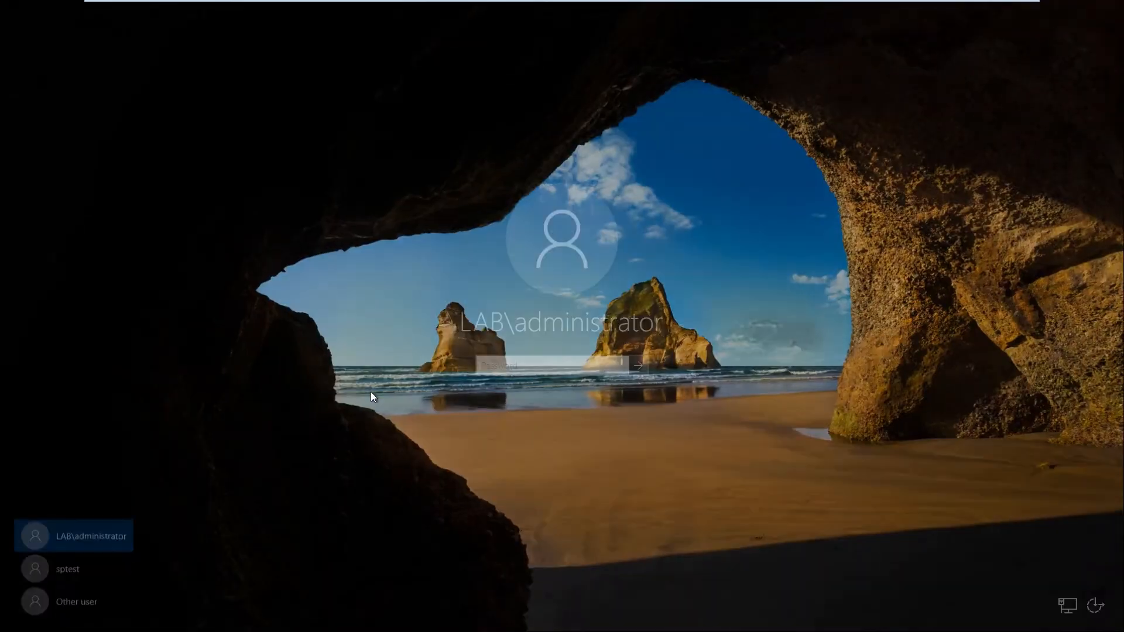
click(82, 568)
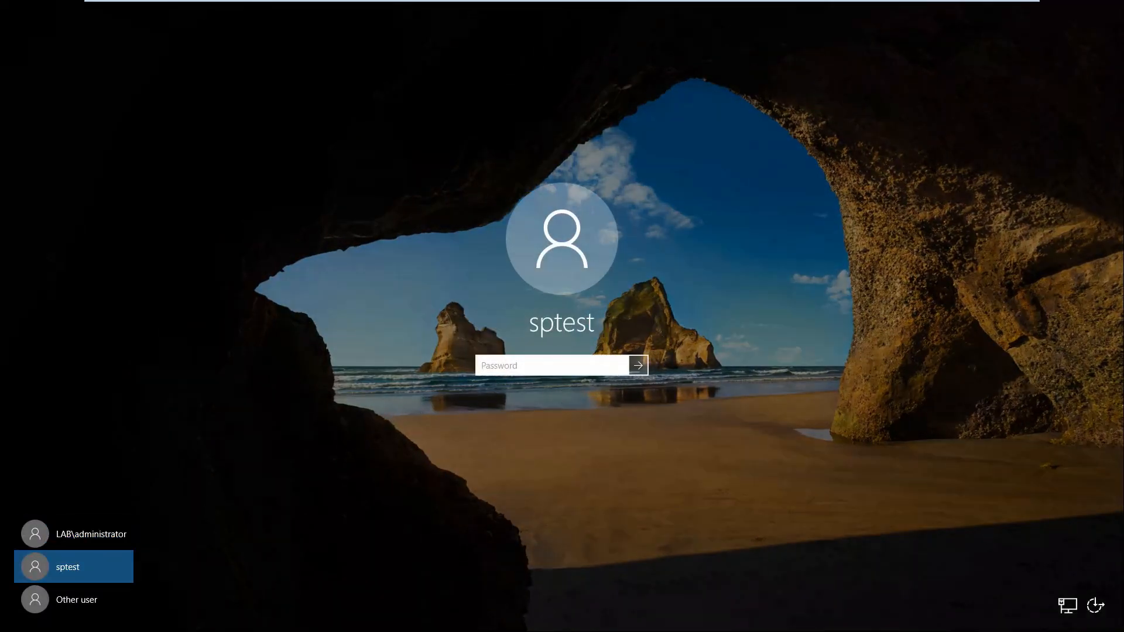
text(Password1!)
key(Return)
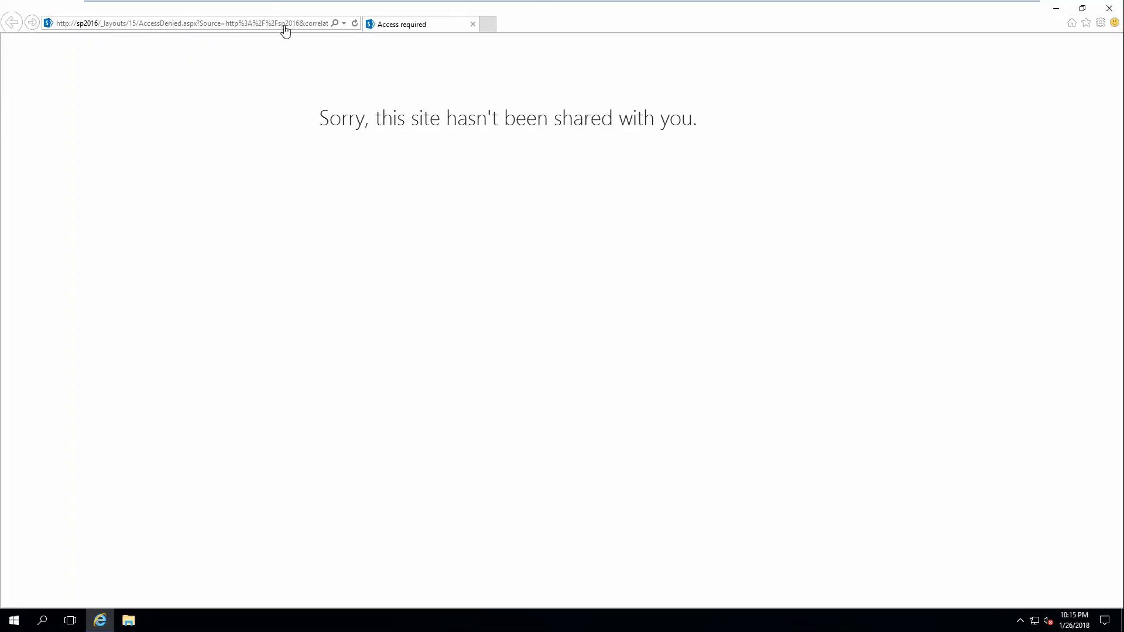
click(134, 24)
drag(101, 23, 56, 23)
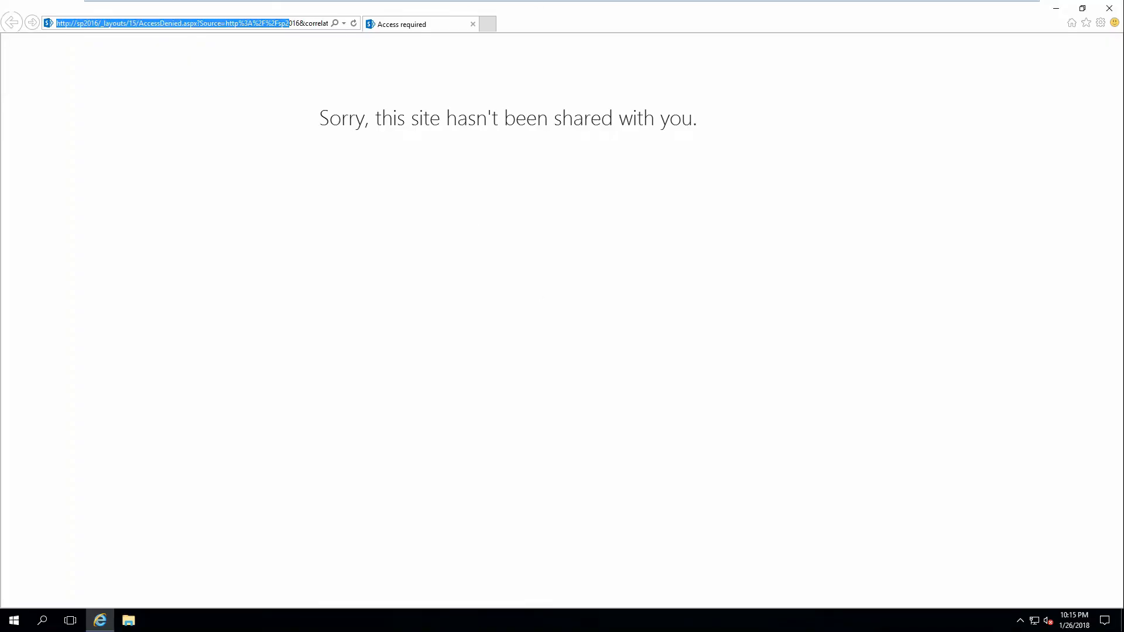
text(http://sp2016/)
key(Return)
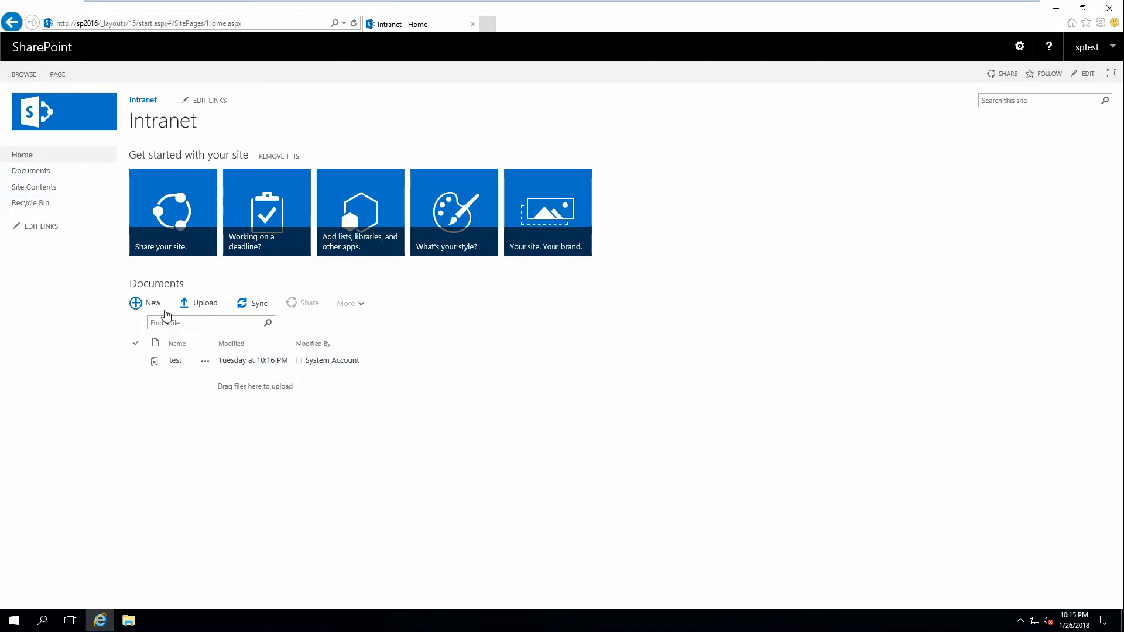
Create a new Word document in the Intranet Documents library and enter the text "test" in it.
click(152, 304)
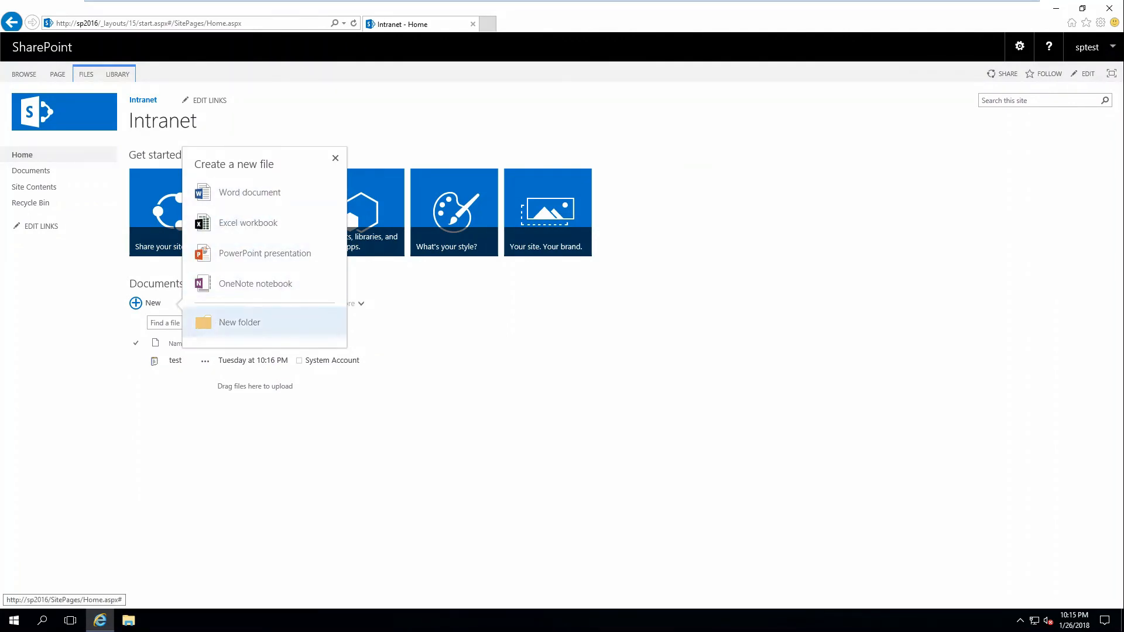
click(37, 377)
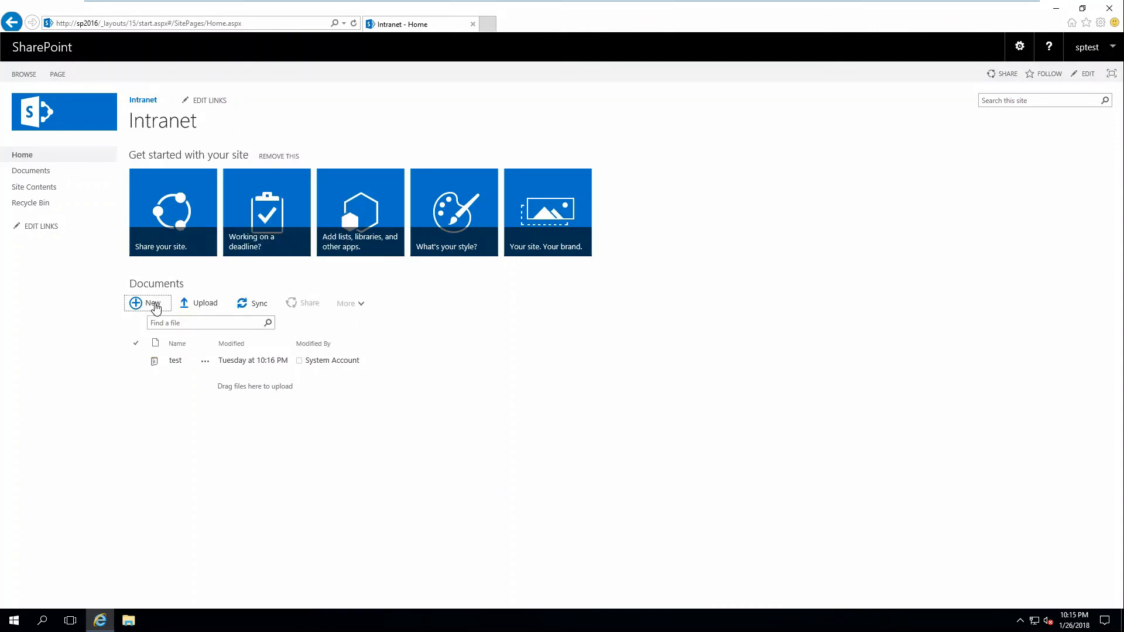
click(150, 308)
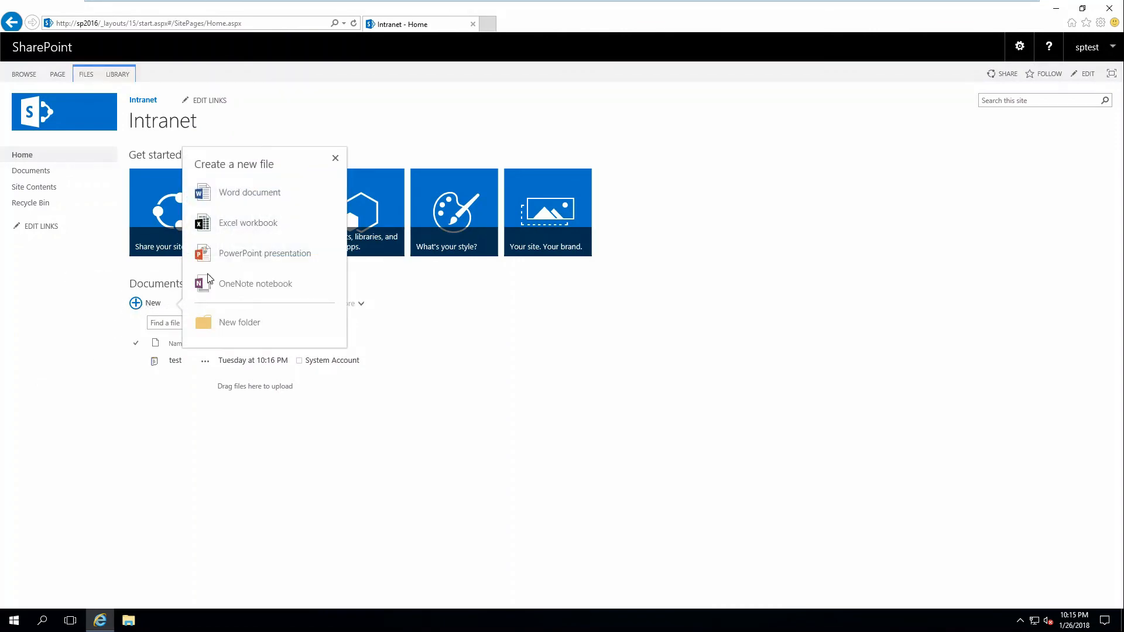
click(217, 194)
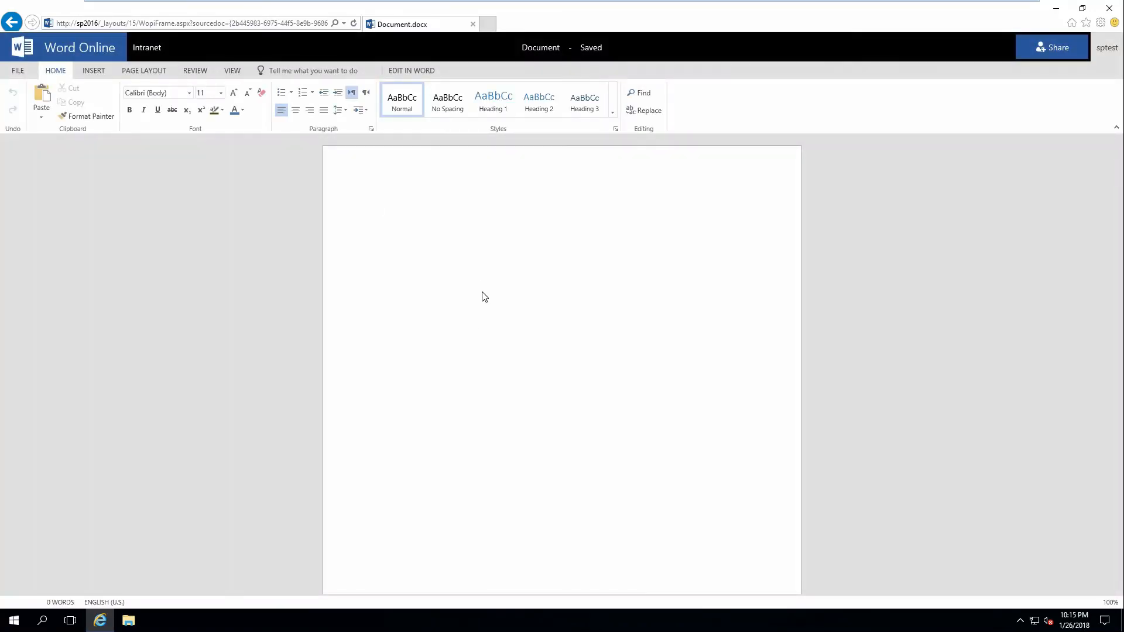
text(test)
Look over the Save As options of the new document and return to the Intranet home page.
click(18, 71)
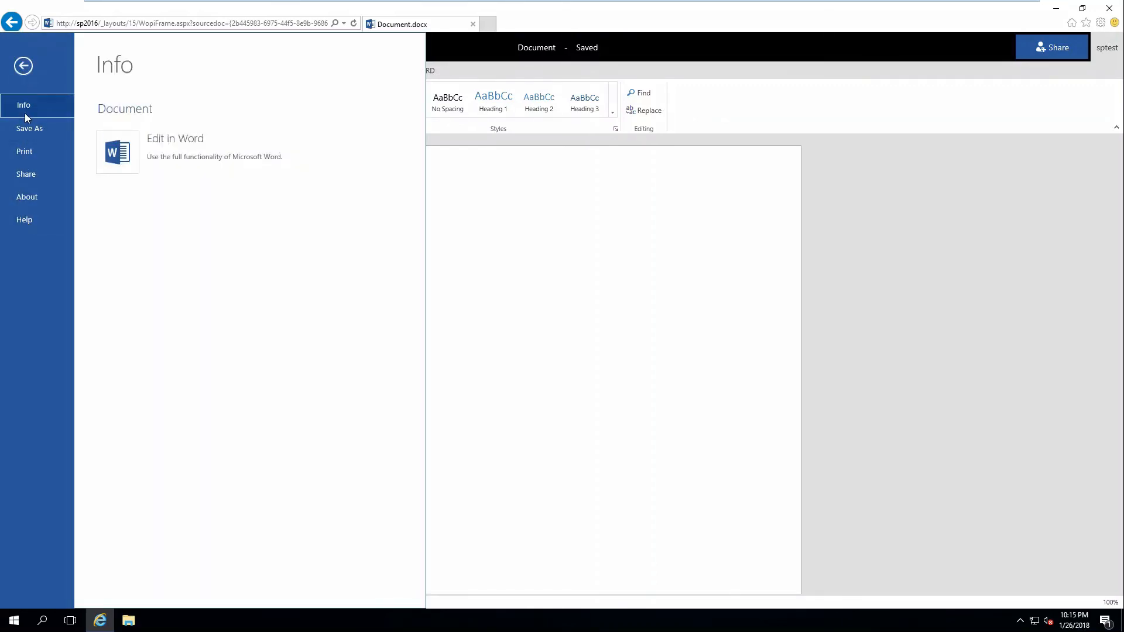
click(30, 131)
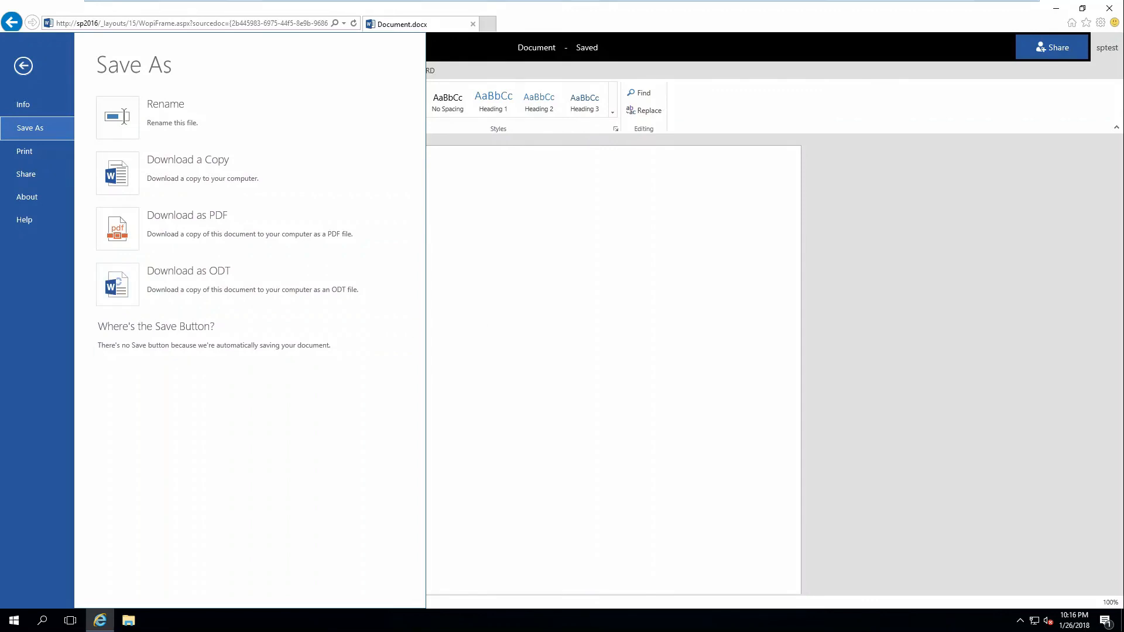
click(603, 264)
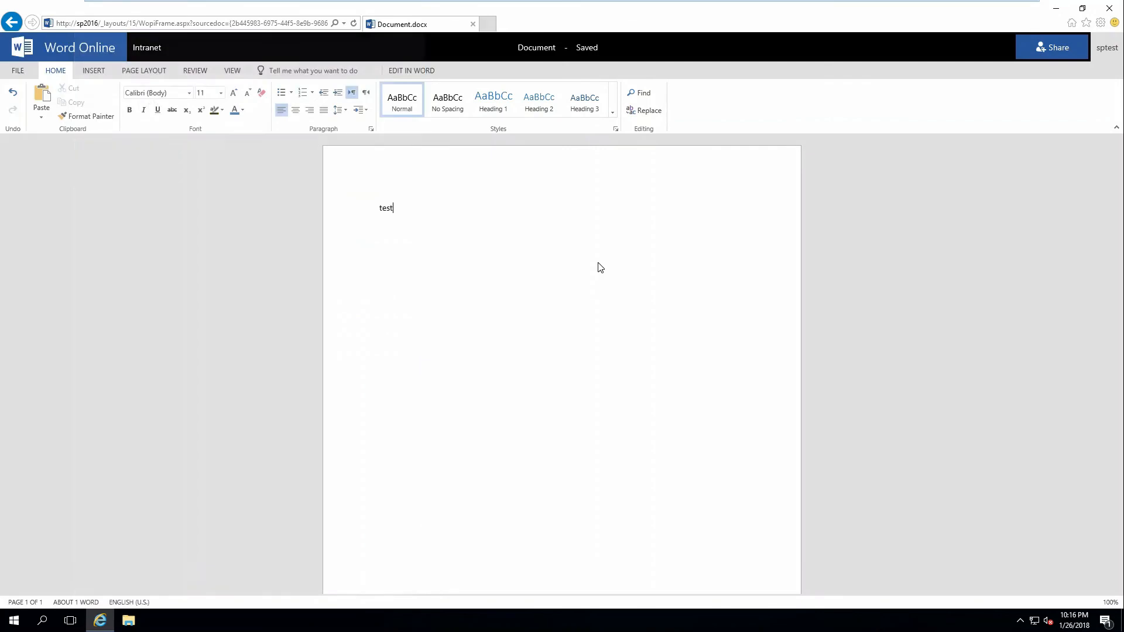
click(11, 24)
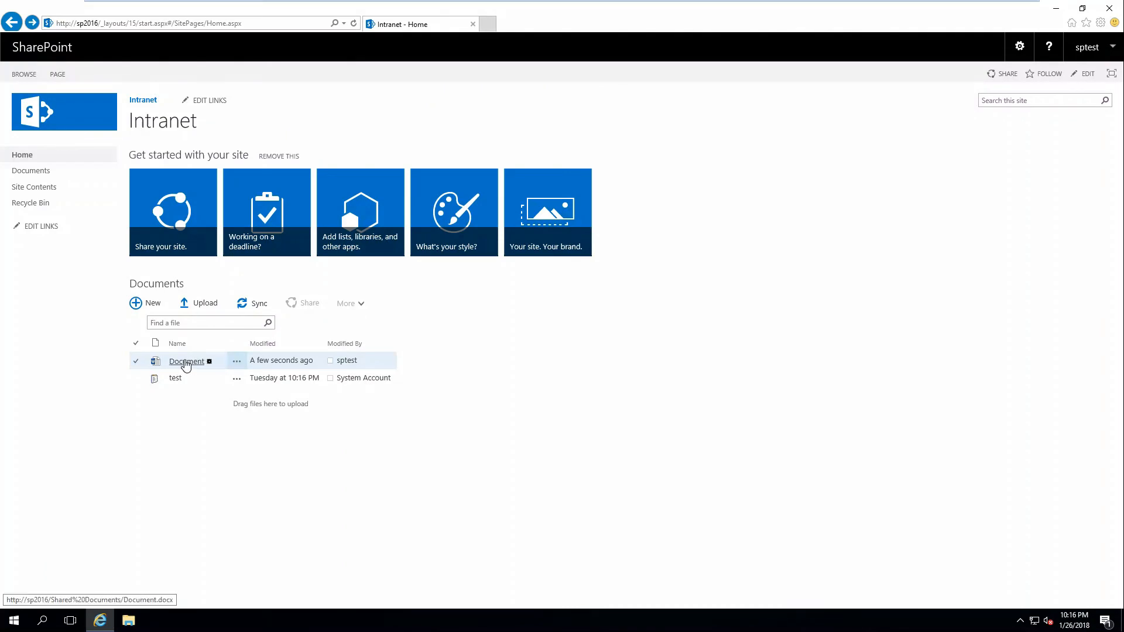
Reopen Document from the Documents library for editing in the browser and show its insert commands.
click(187, 364)
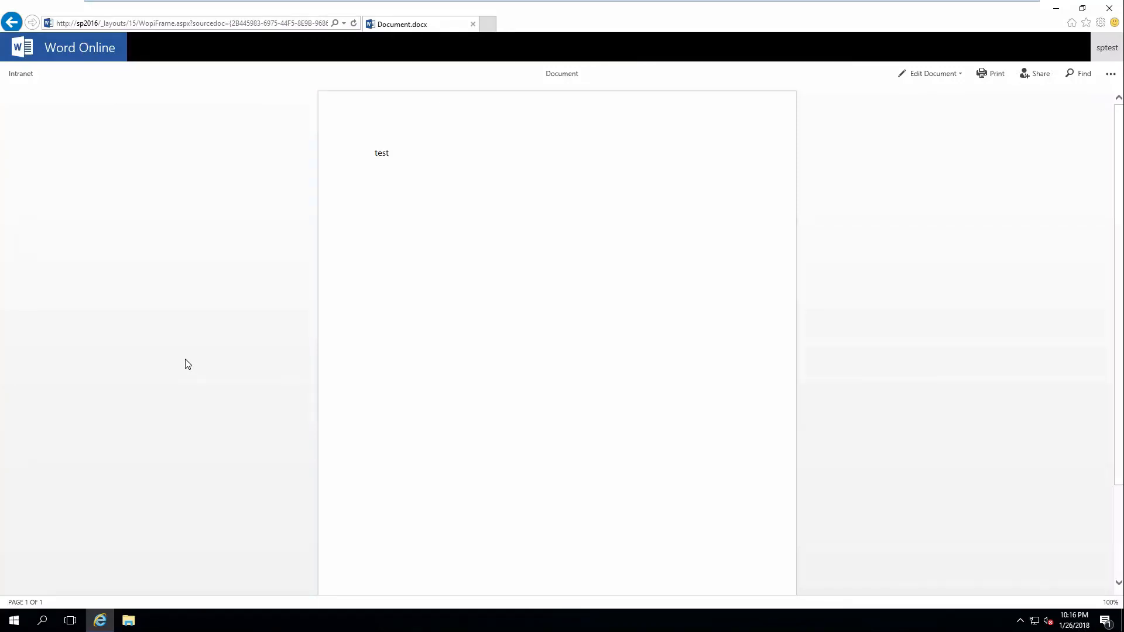
click(930, 75)
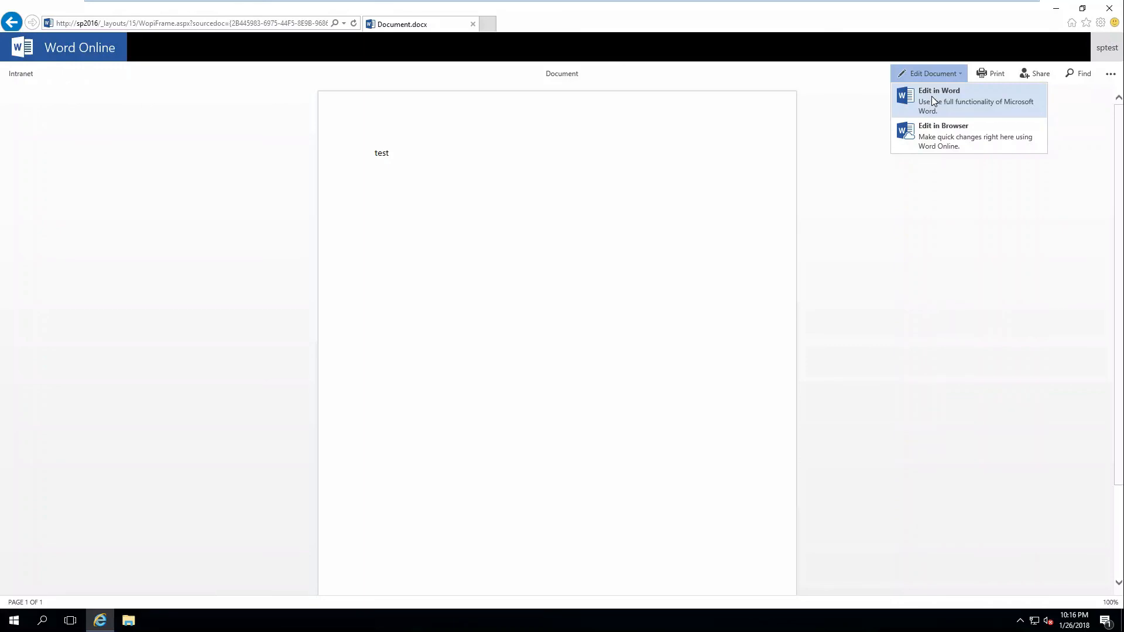
click(933, 132)
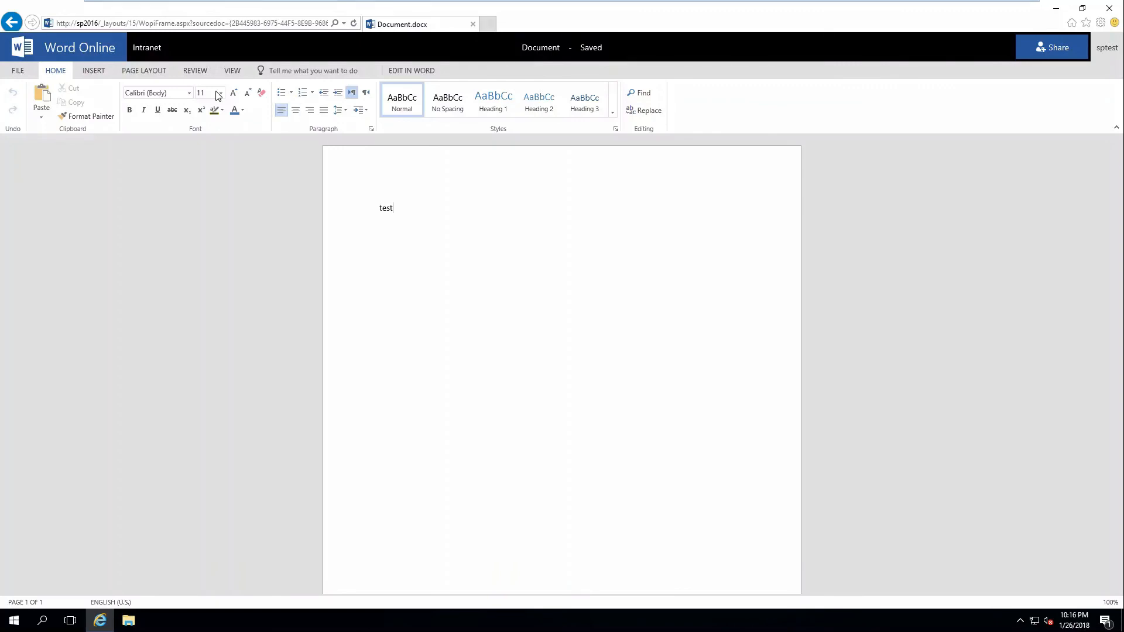
click(97, 72)
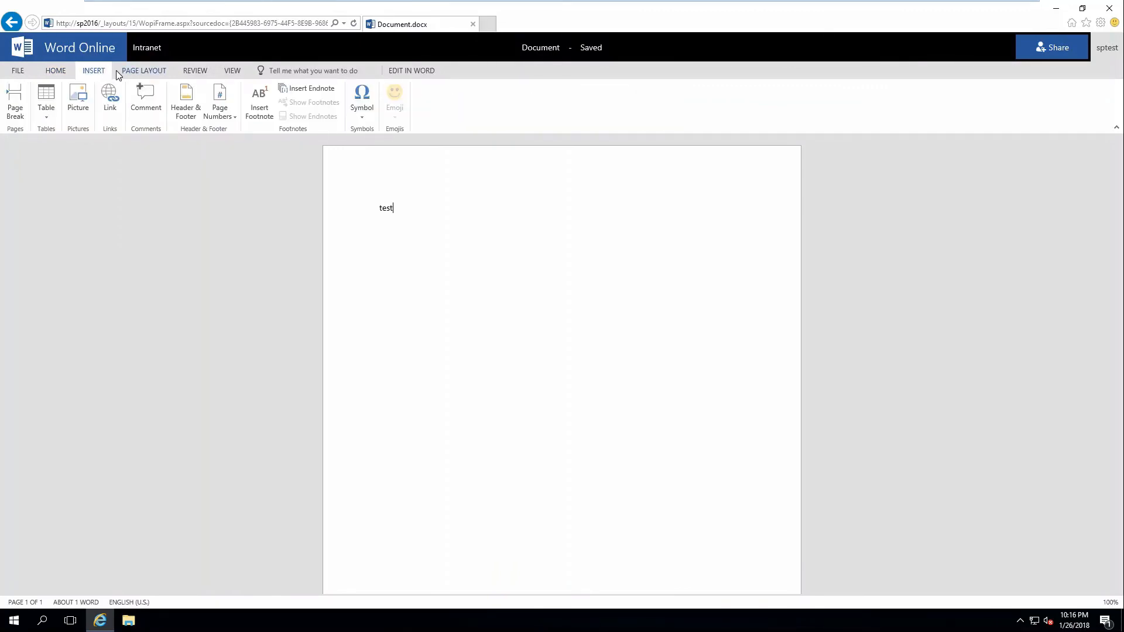
Examine the farm's picture paste, open-from-URL, online picture and online video settings in PowerShell on the oos machine, and return to SP2016.
mouse_move(740, 6)
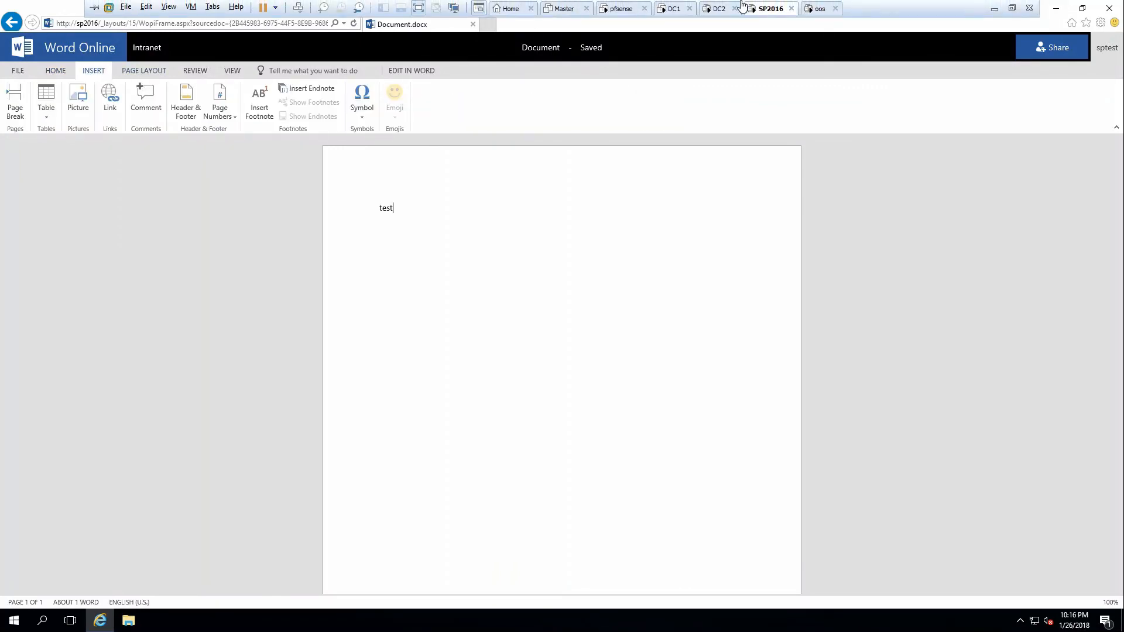
click(820, 9)
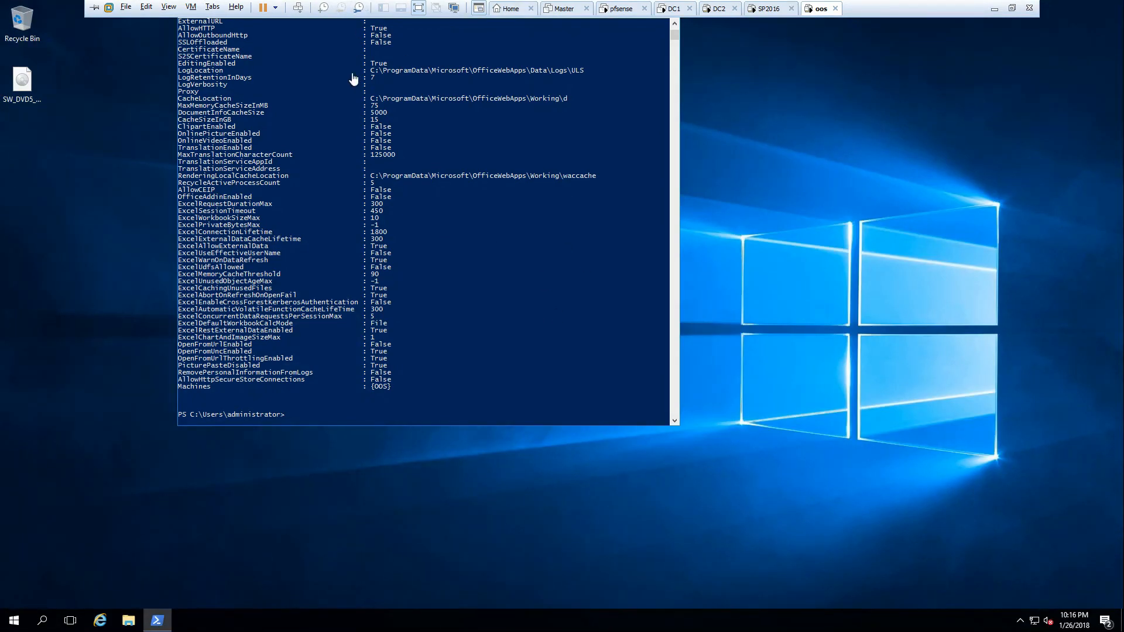
drag(354, 13, 536, 83)
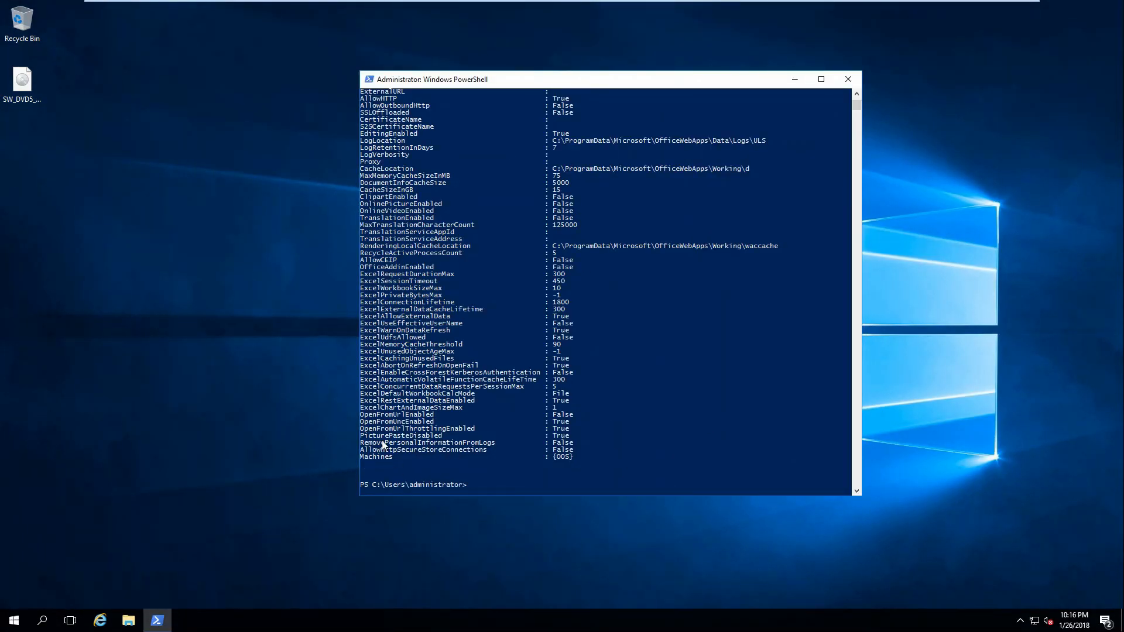
drag(427, 436, 372, 438)
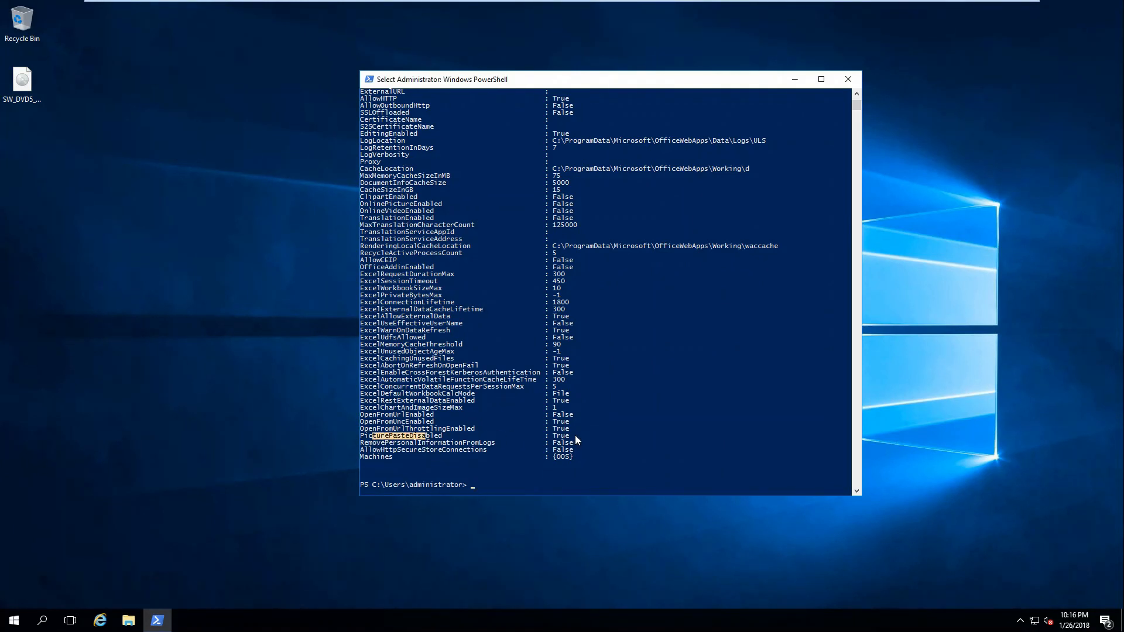
drag(573, 437, 368, 419)
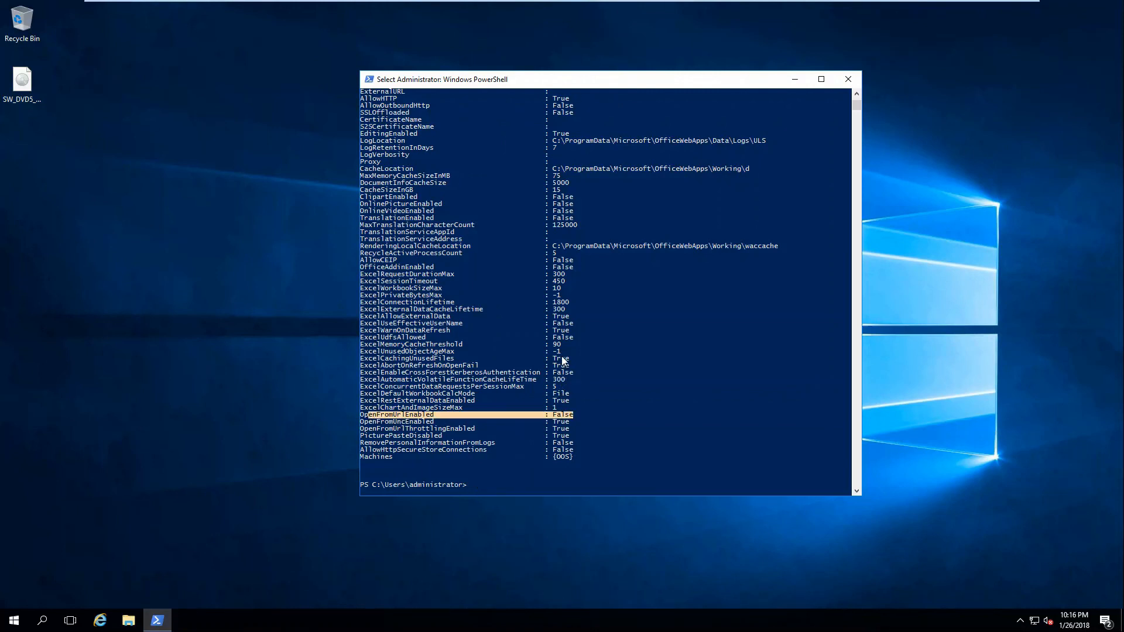
drag(566, 326, 563, 325)
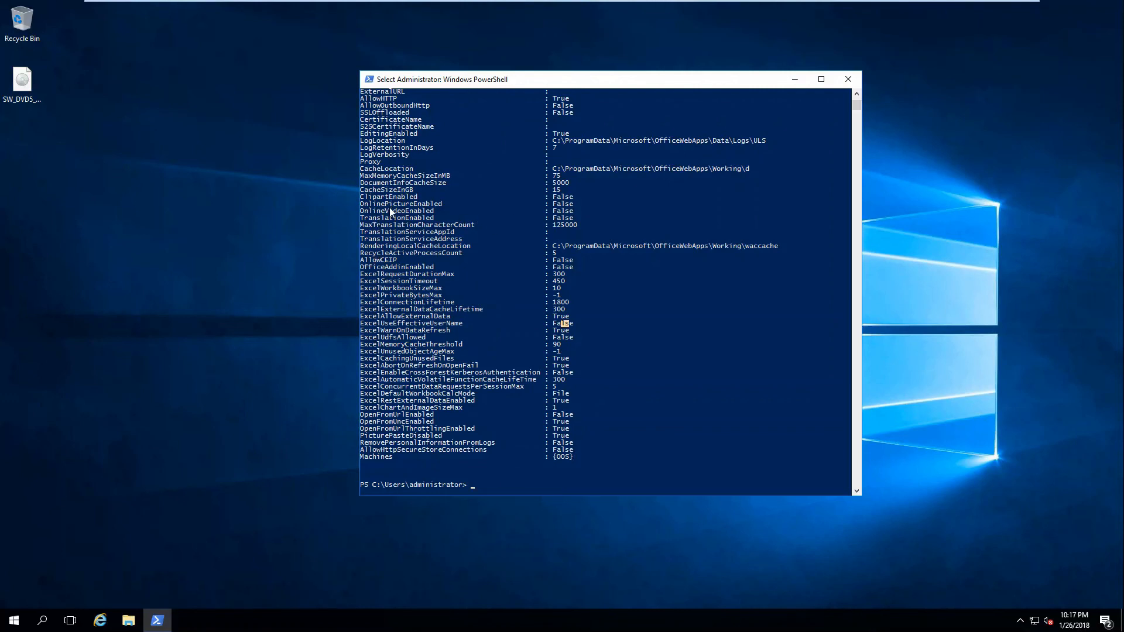
drag(364, 205, 574, 218)
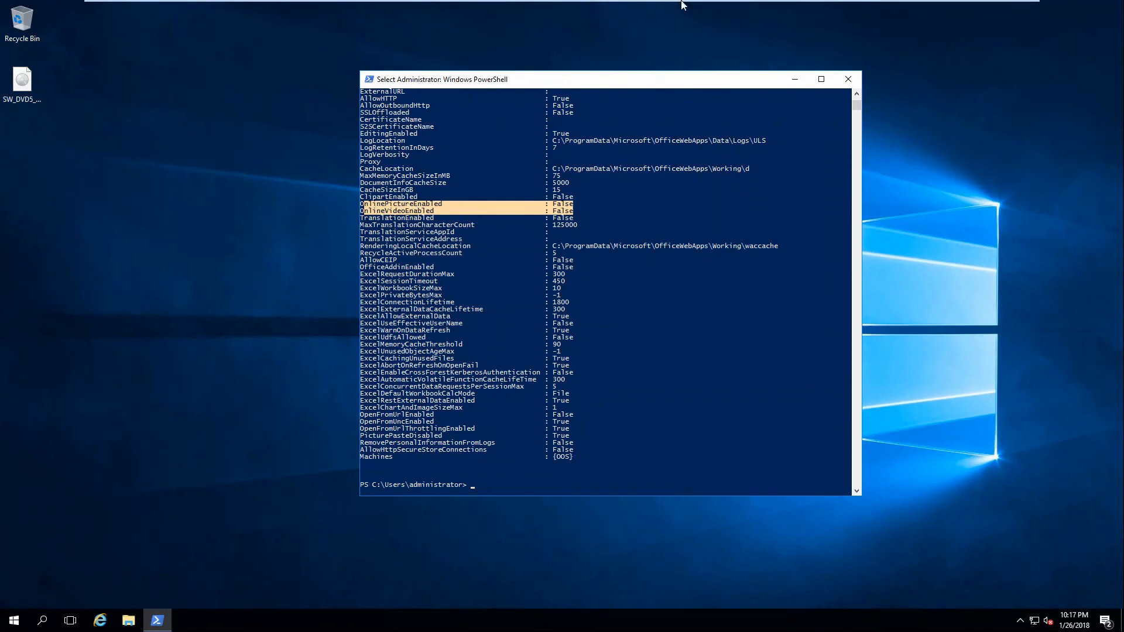
mouse_move(692, 5)
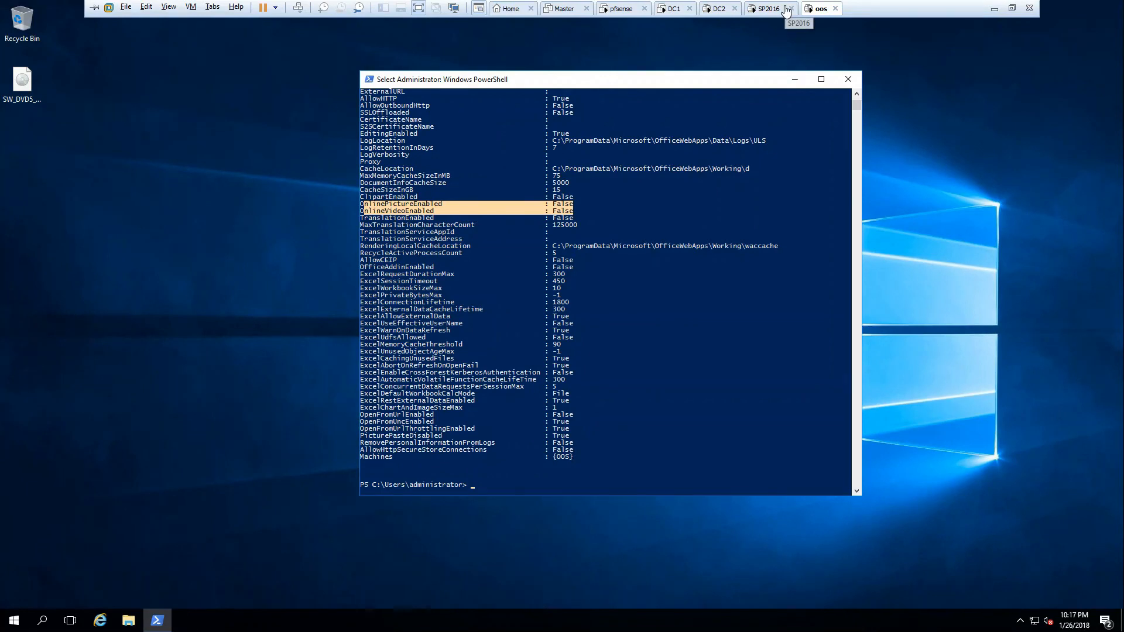
click(767, 11)
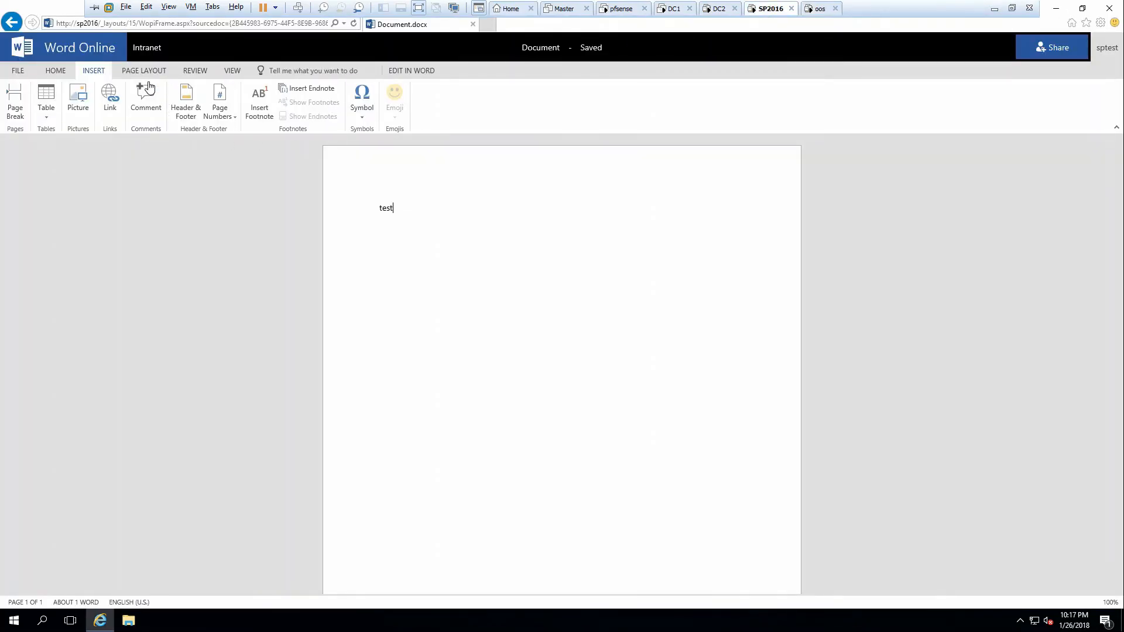